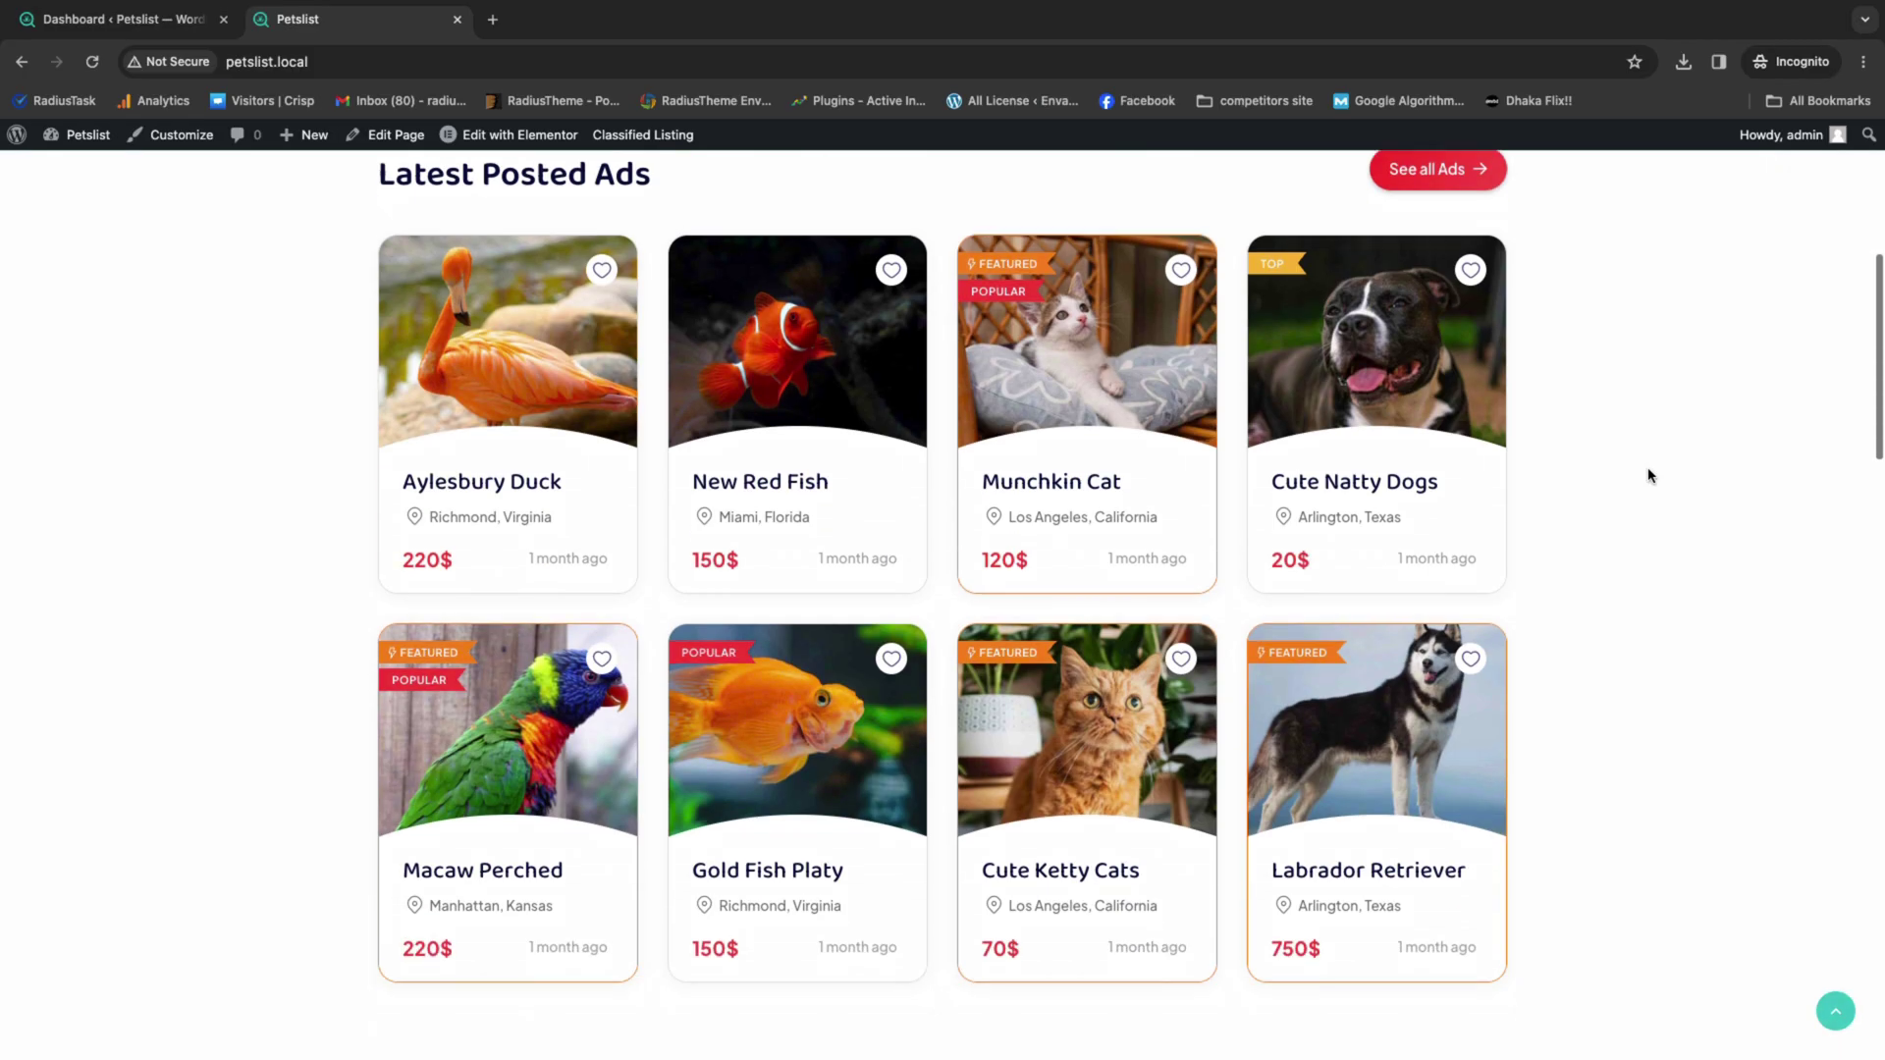
- Scroll down through the Petslist home page sections and back to the top
{"action": "scroll", "coordinate": [1649, 475], "scroll_direction": "down", "scroll_amount": 8}
{"action": "scroll", "coordinate": [1650, 475], "scroll_direction": "down", "scroll_amount": 20}
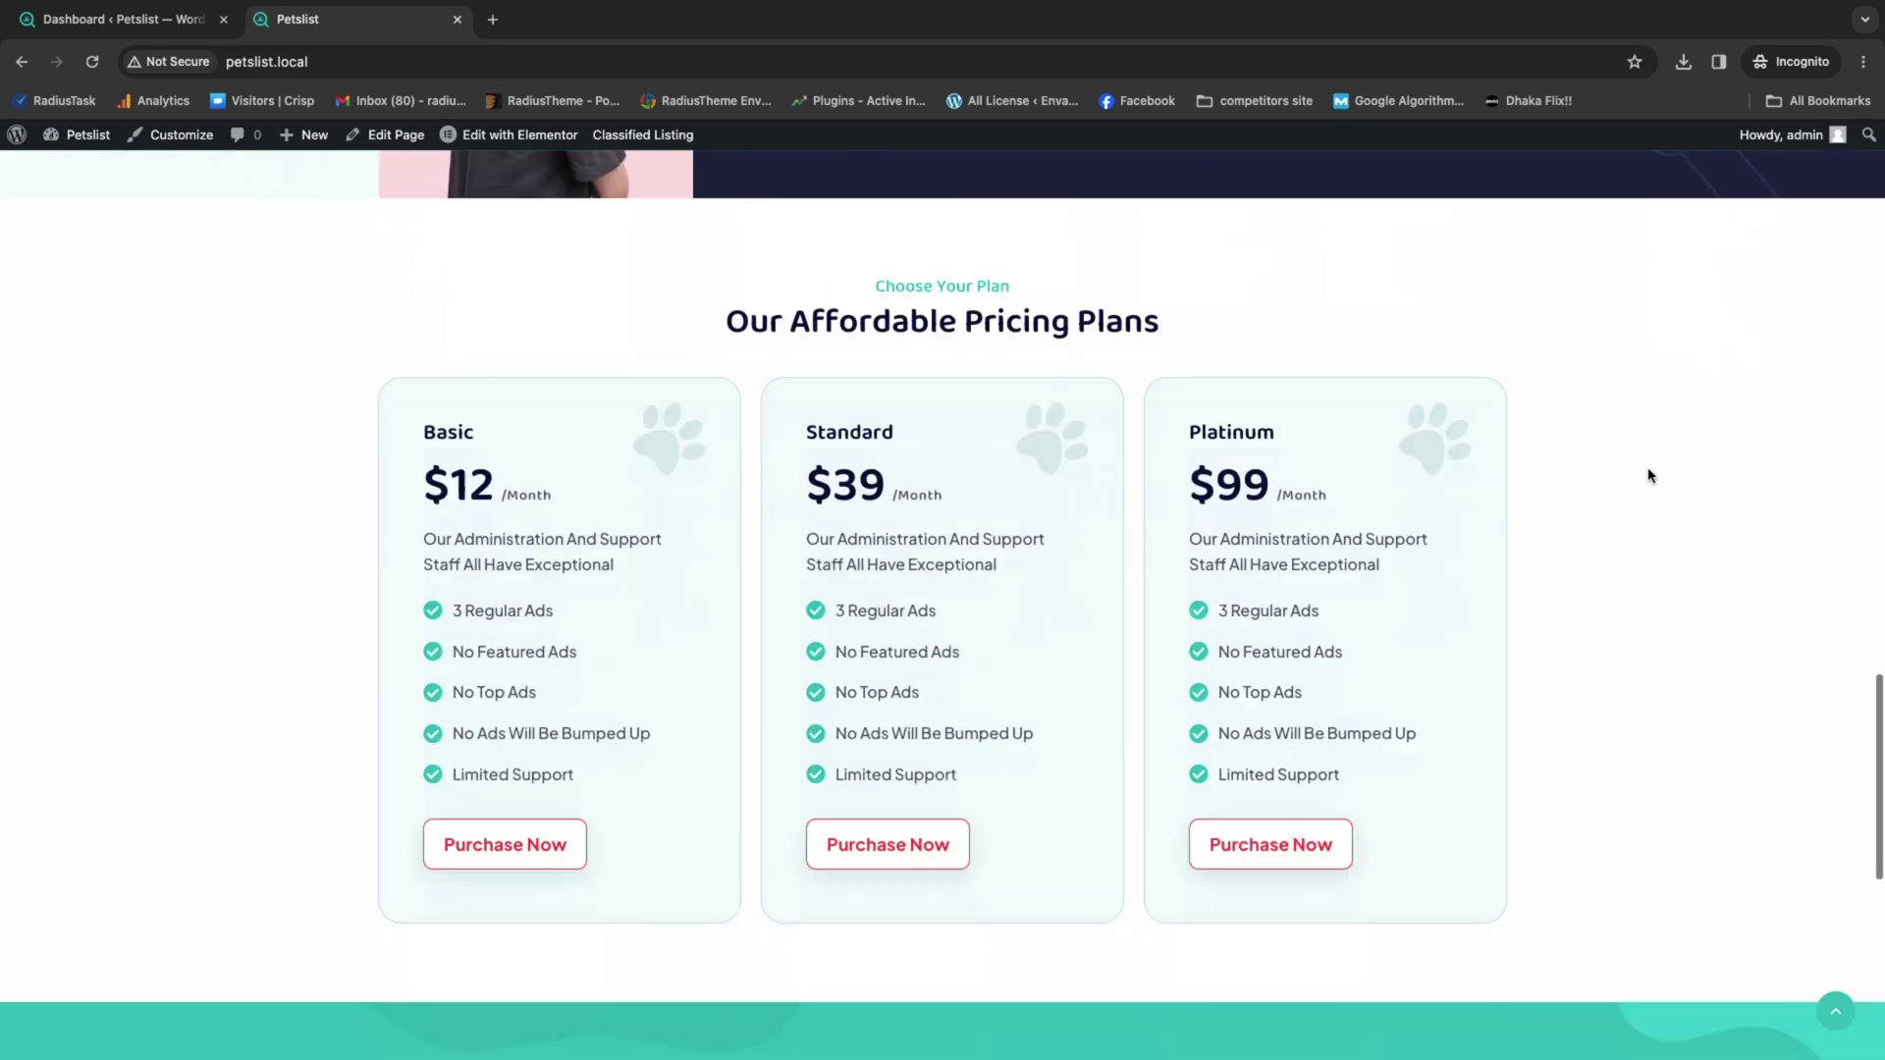
{"action": "scroll", "coordinate": [1647, 475], "scroll_direction": "up", "scroll_amount": 20}
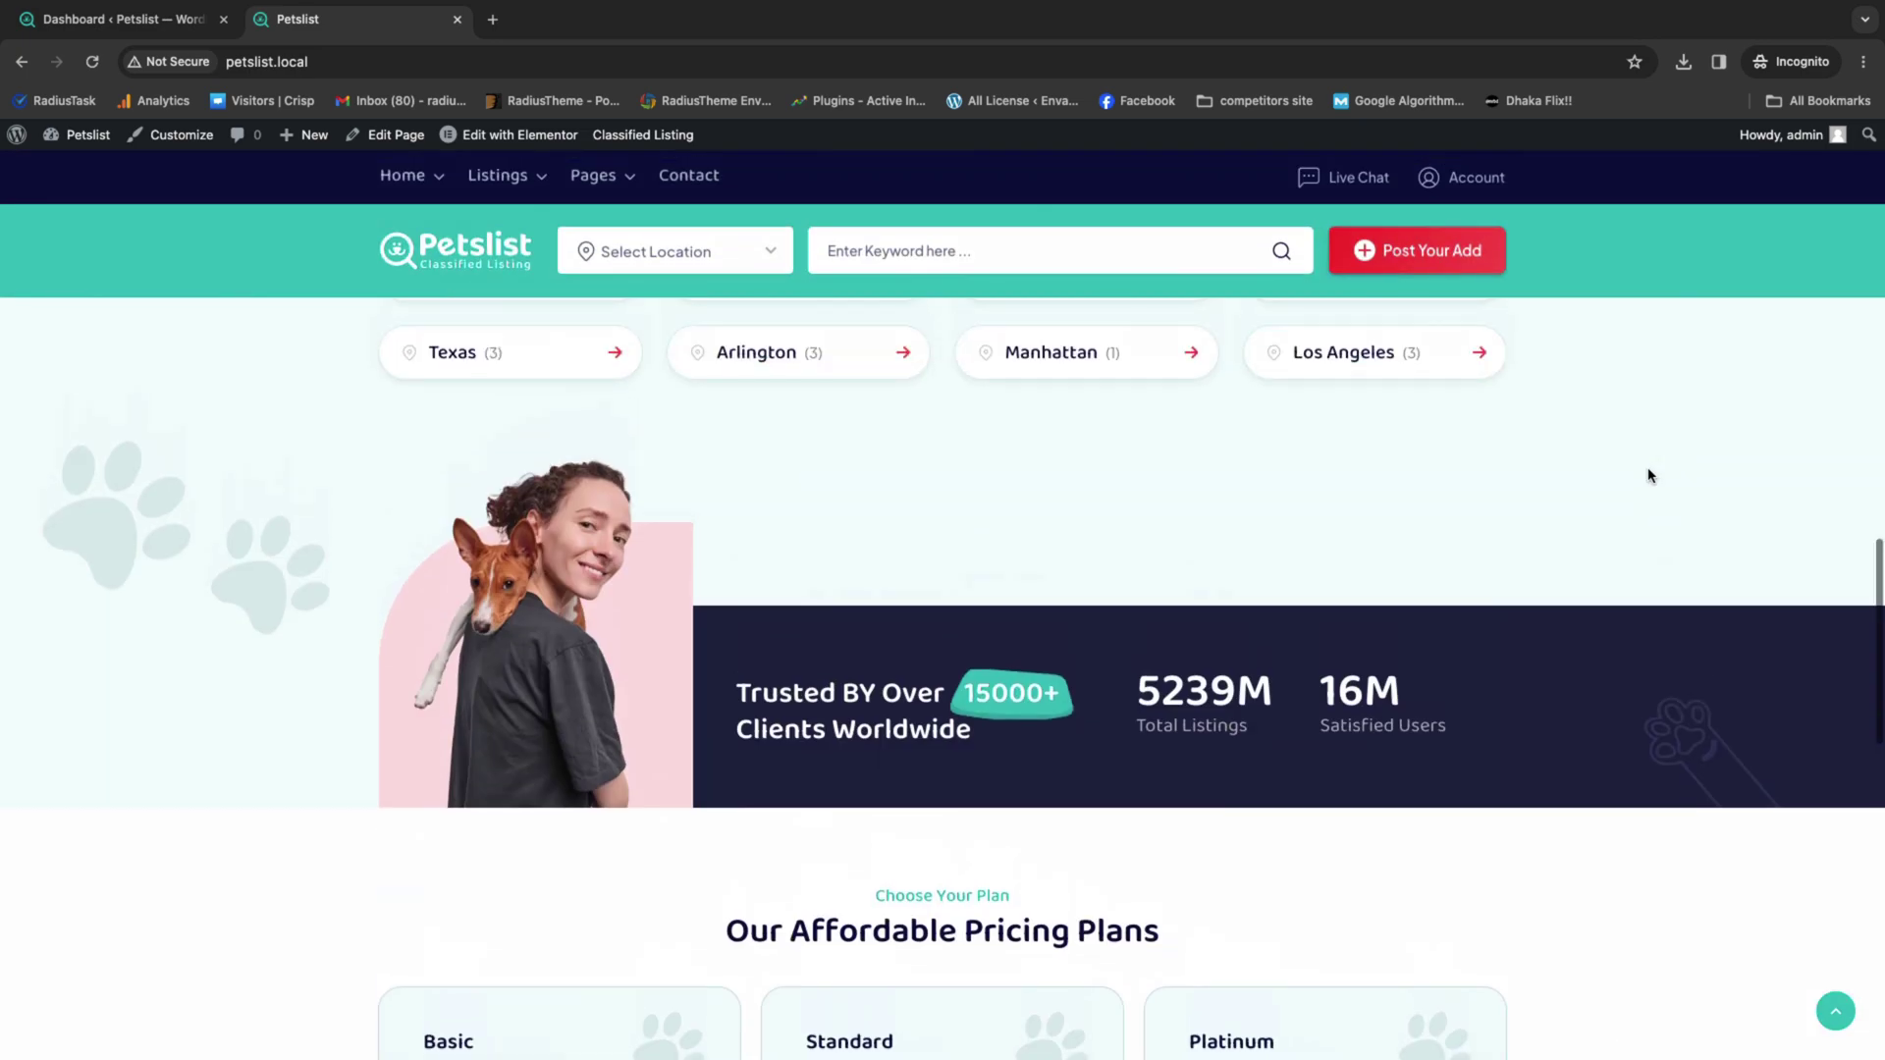
{"action": "scroll", "coordinate": [1650, 475], "scroll_direction": "up", "scroll_amount": 2}
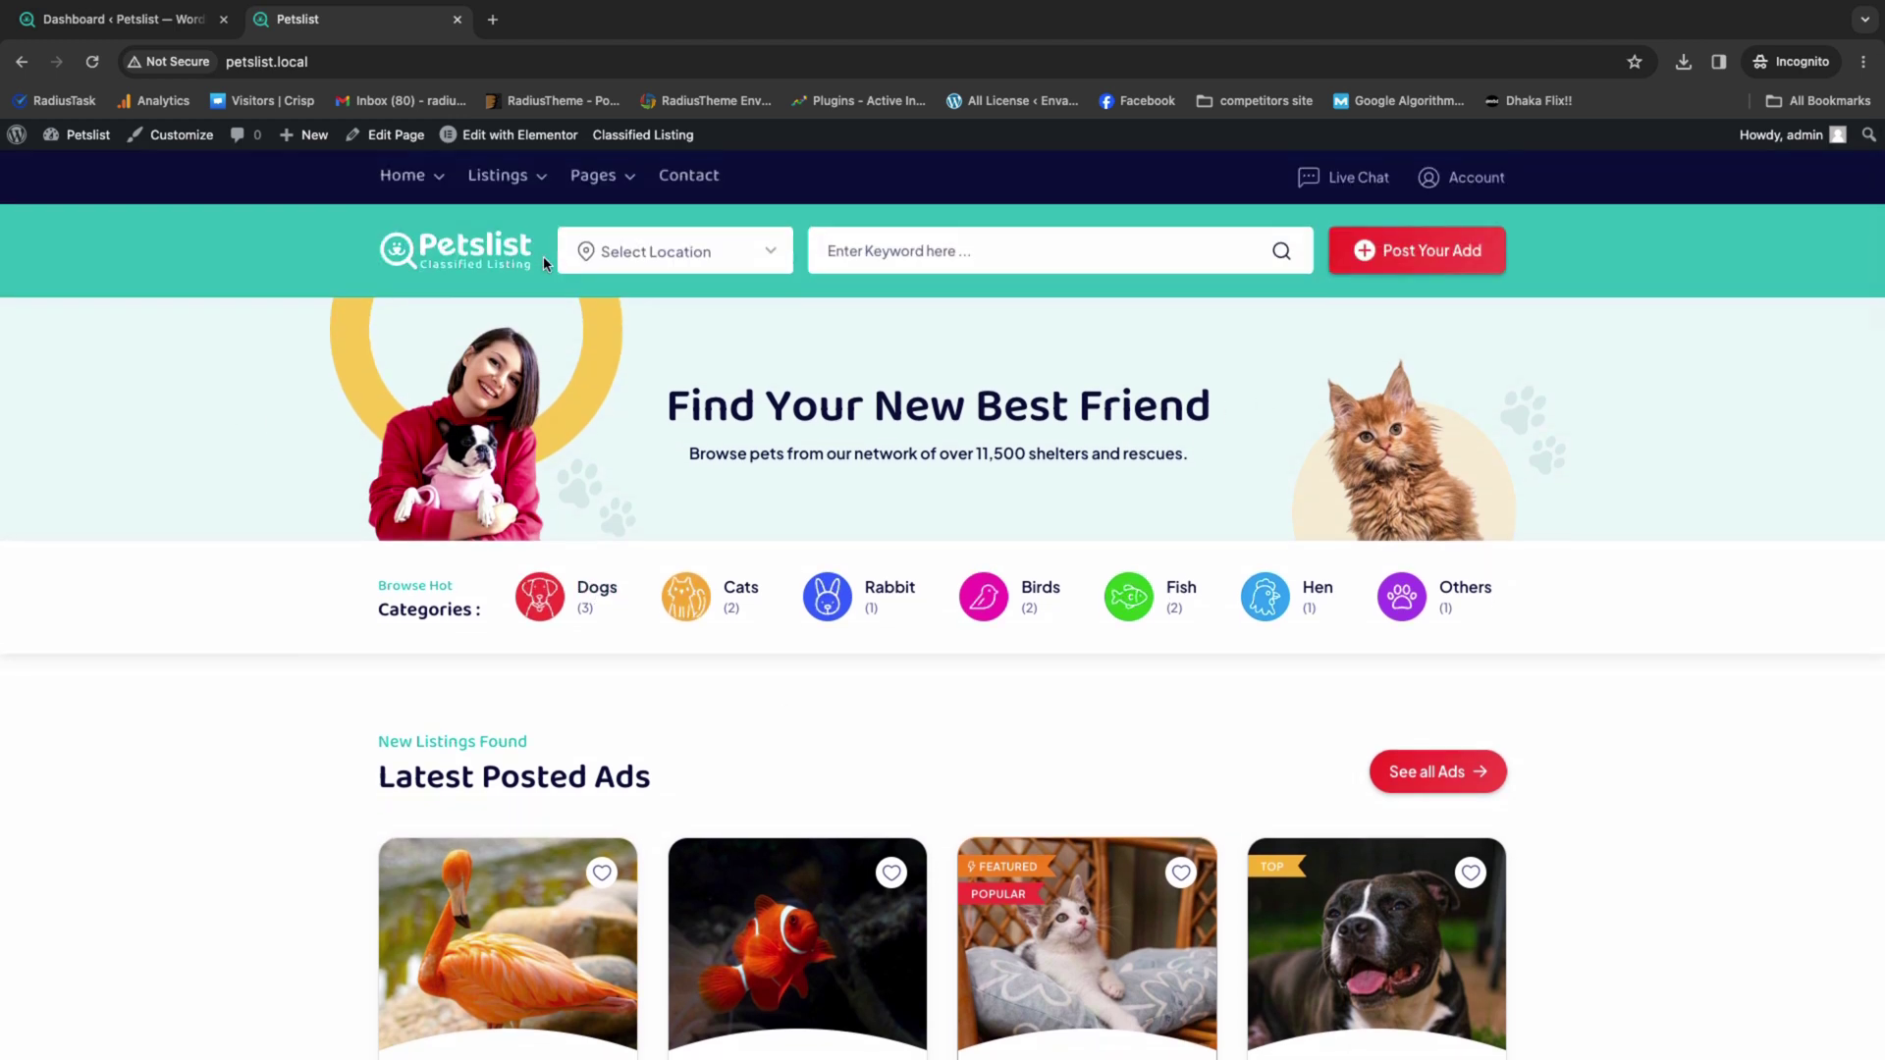
- Try the location dropdown and keyword field, then open the Post Your Ad listing form
{"action": "left_click", "coordinate": [677, 251]}
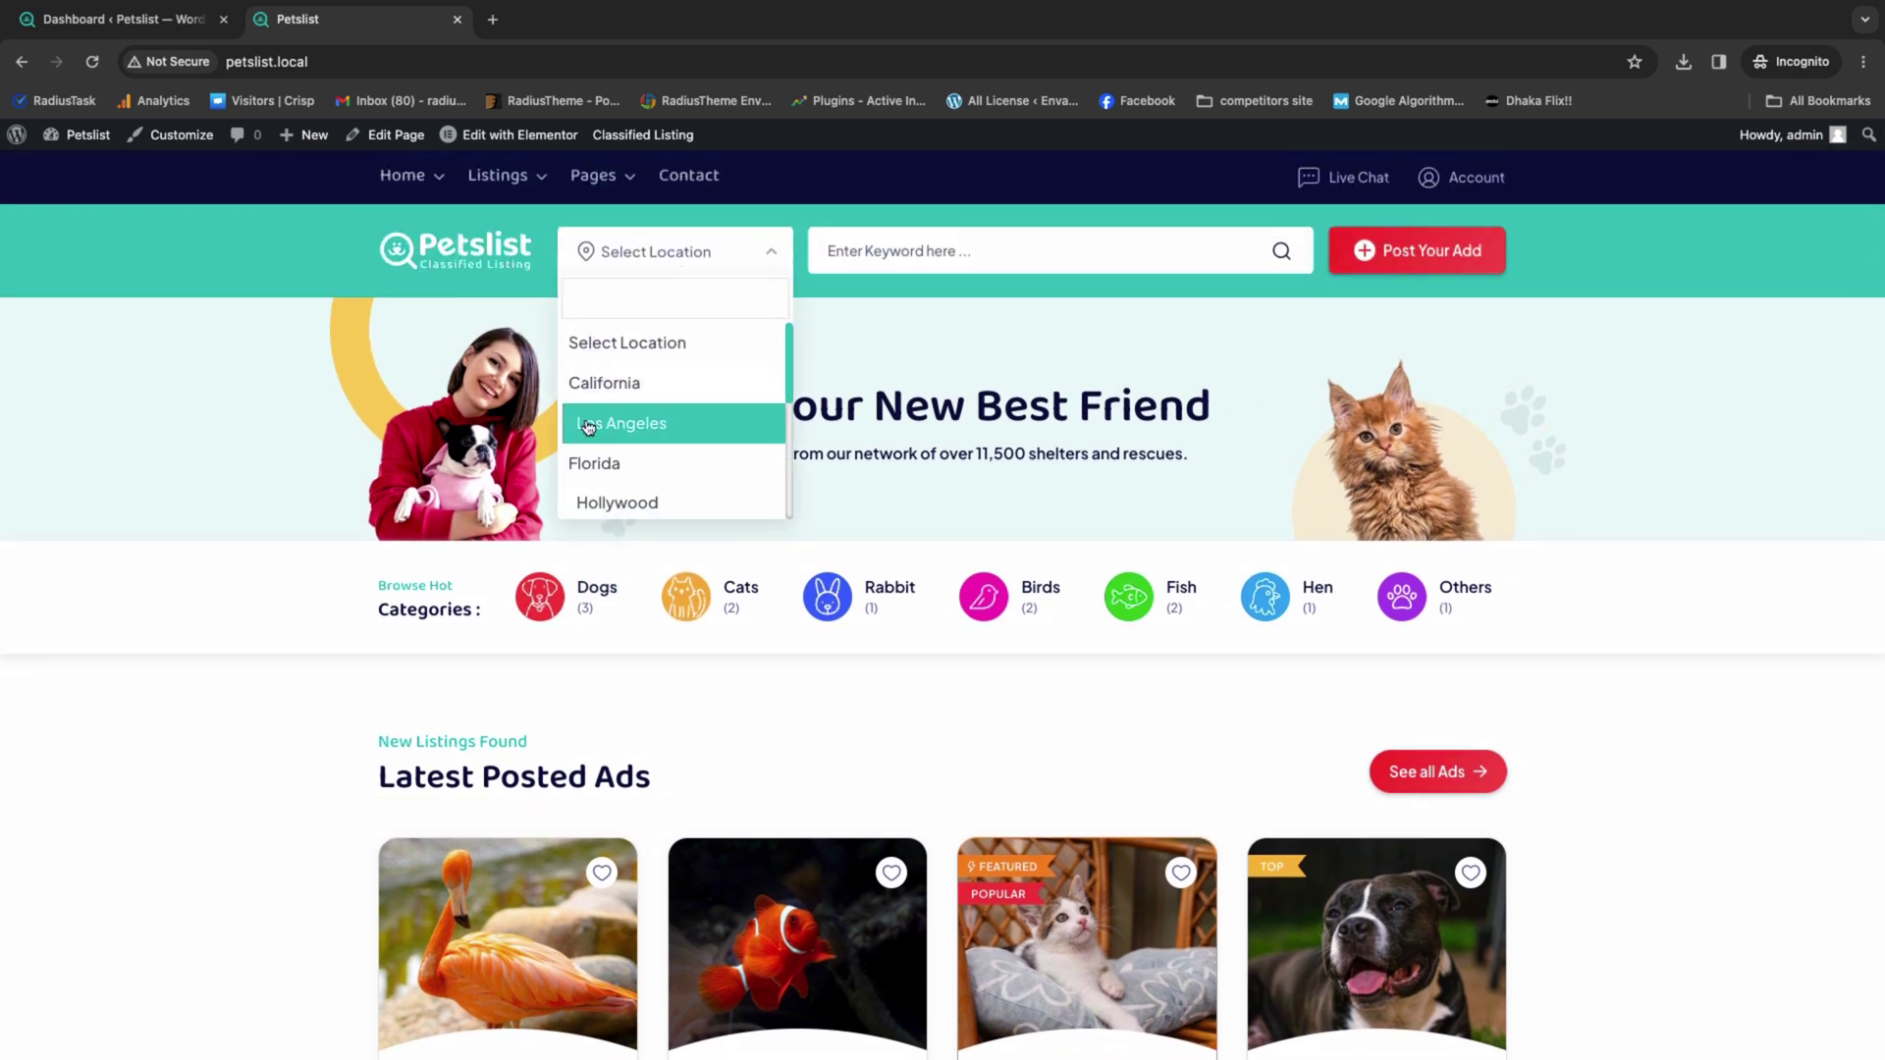
{"action": "left_click", "coordinate": [917, 261]}
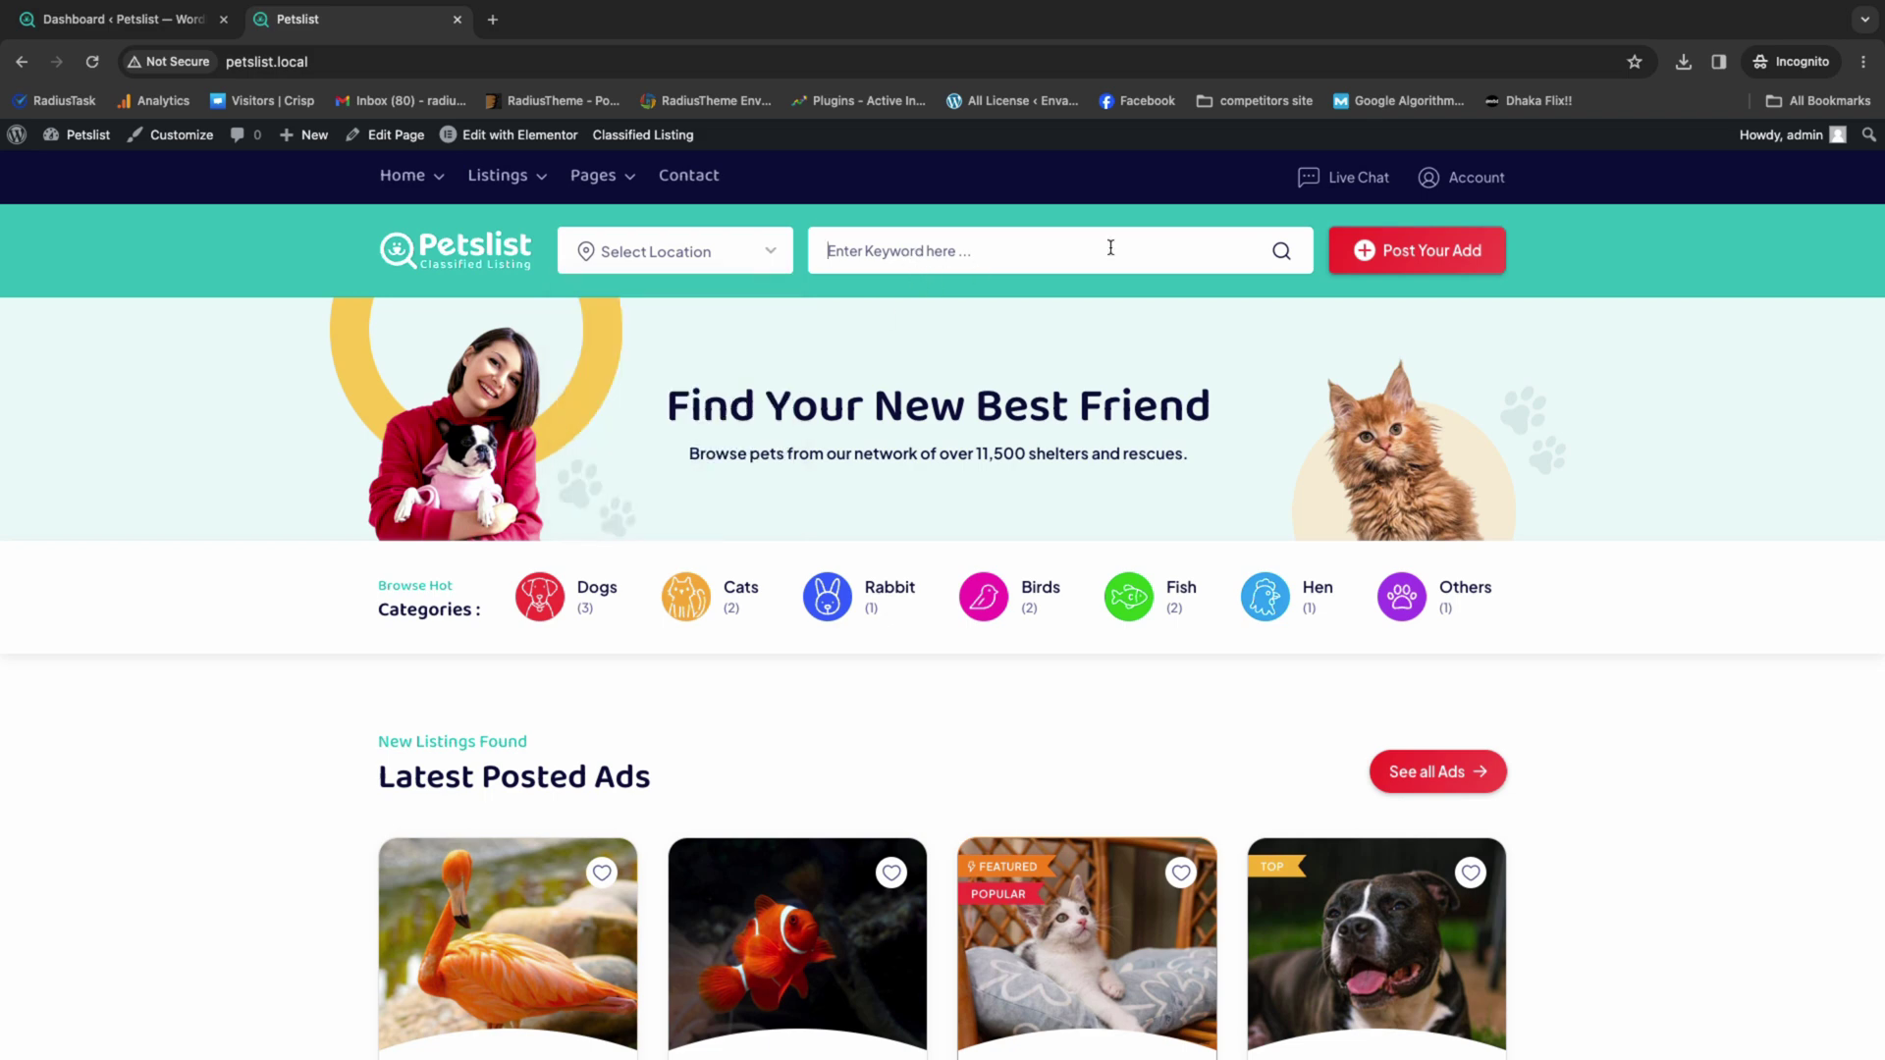
{"action": "left_click", "coordinate": [1411, 254]}
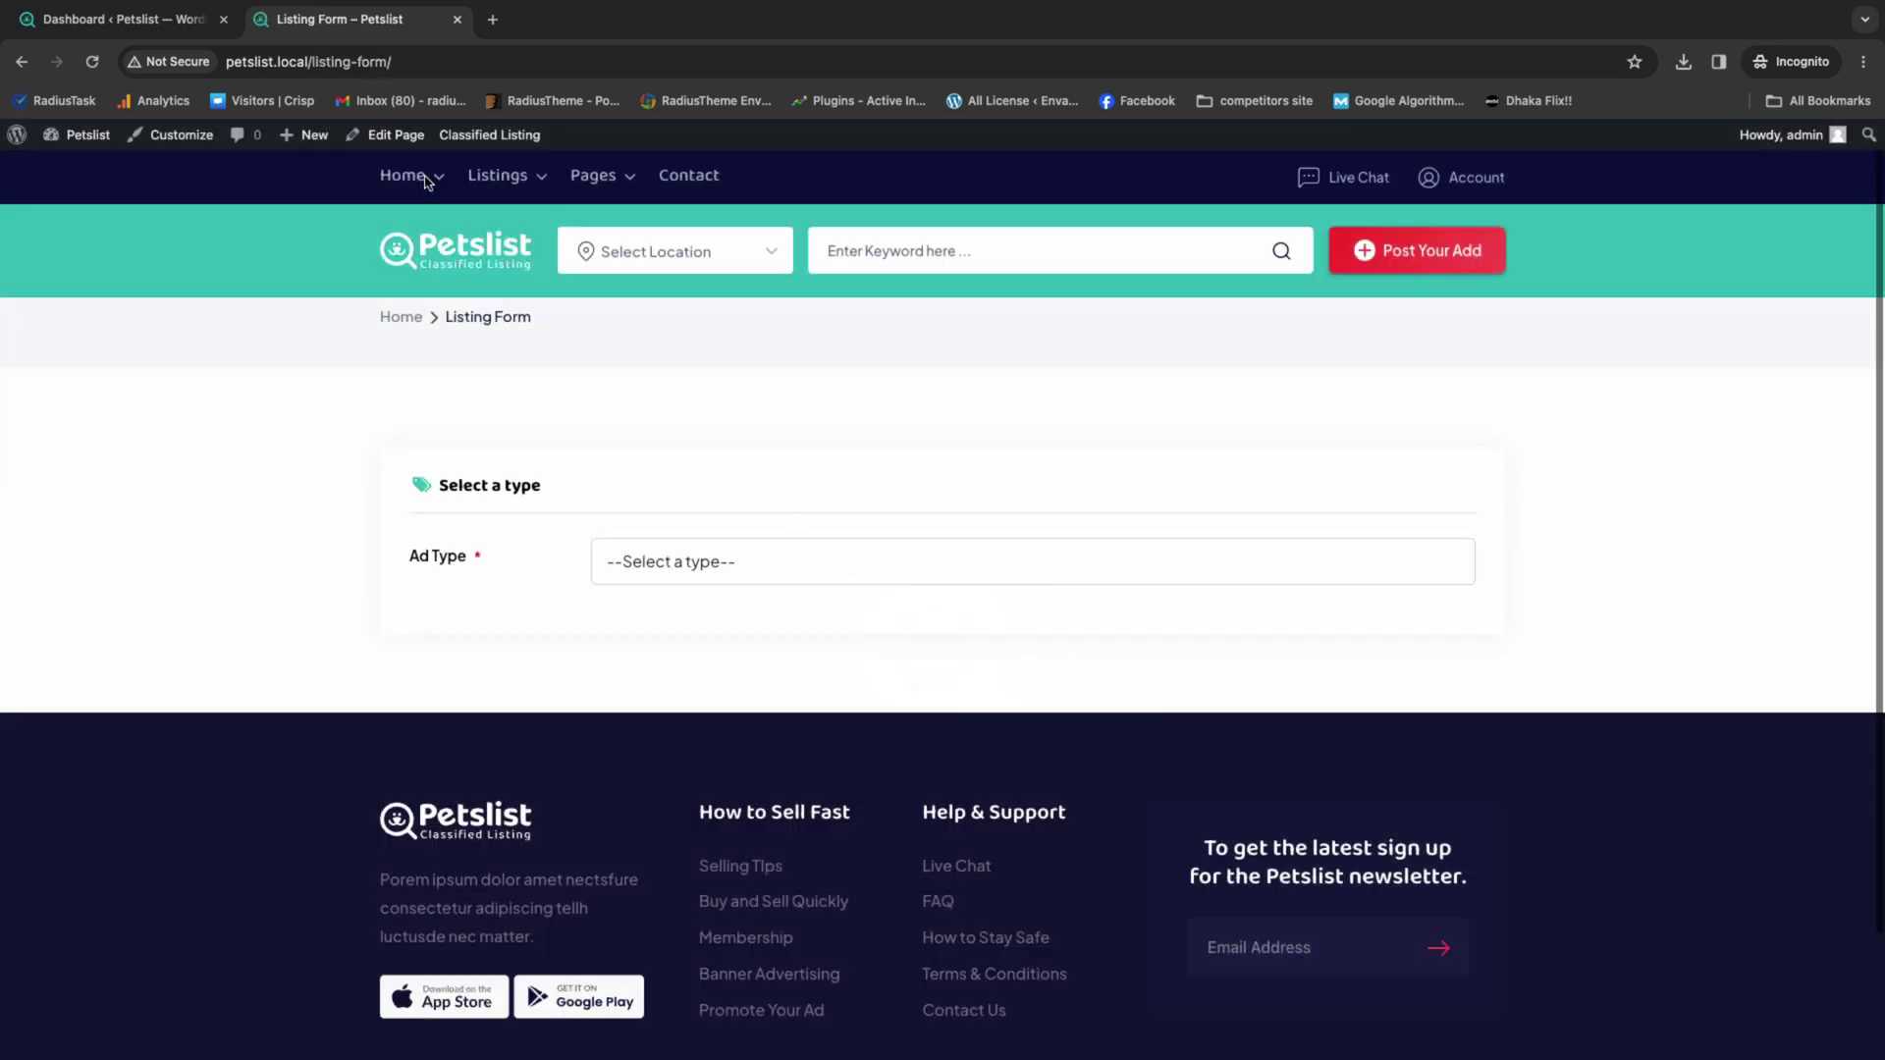
- Set the new ad's type to Adoption and its category to Dogs
{"action": "left_click", "coordinate": [881, 548]}
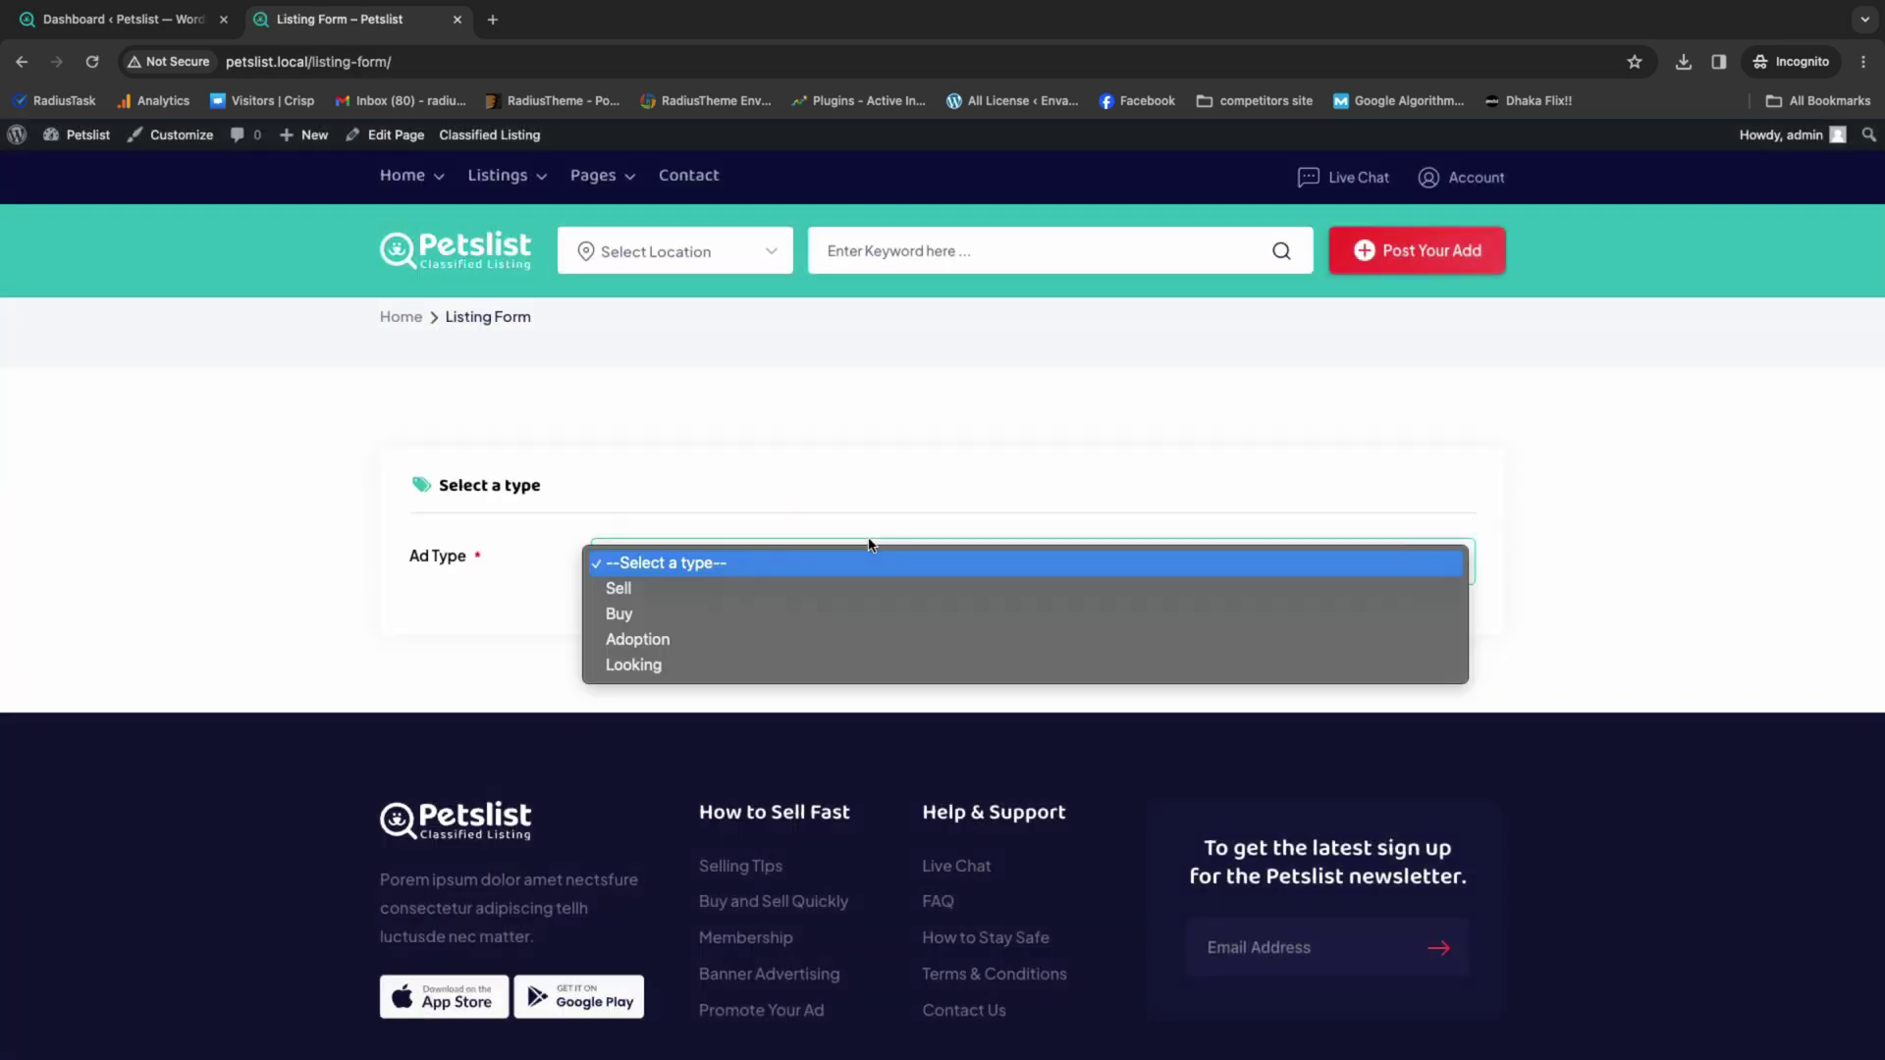
{"action": "left_click", "coordinate": [639, 640]}
{"action": "scroll", "coordinate": [687, 569], "scroll_direction": "down", "scroll_amount": 2}
{"action": "left_click", "coordinate": [705, 498]}
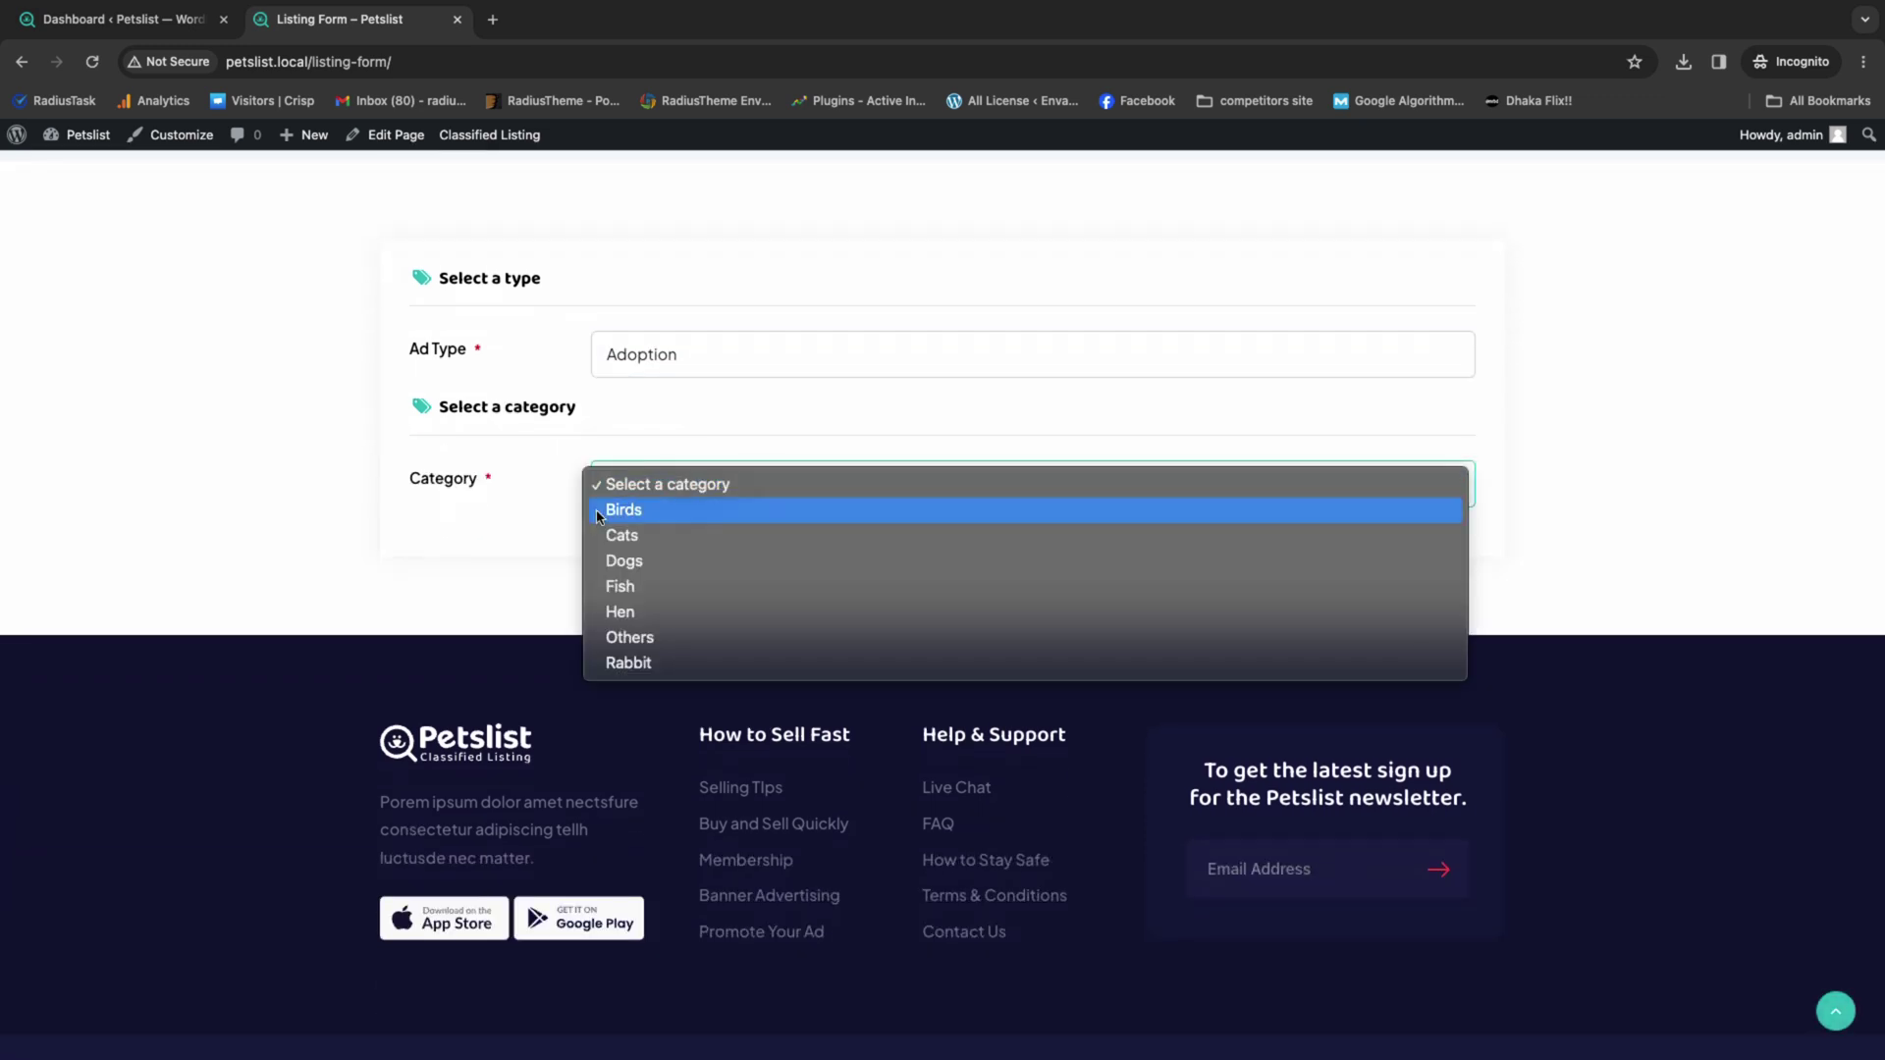
{"action": "left_click", "coordinate": [636, 560]}
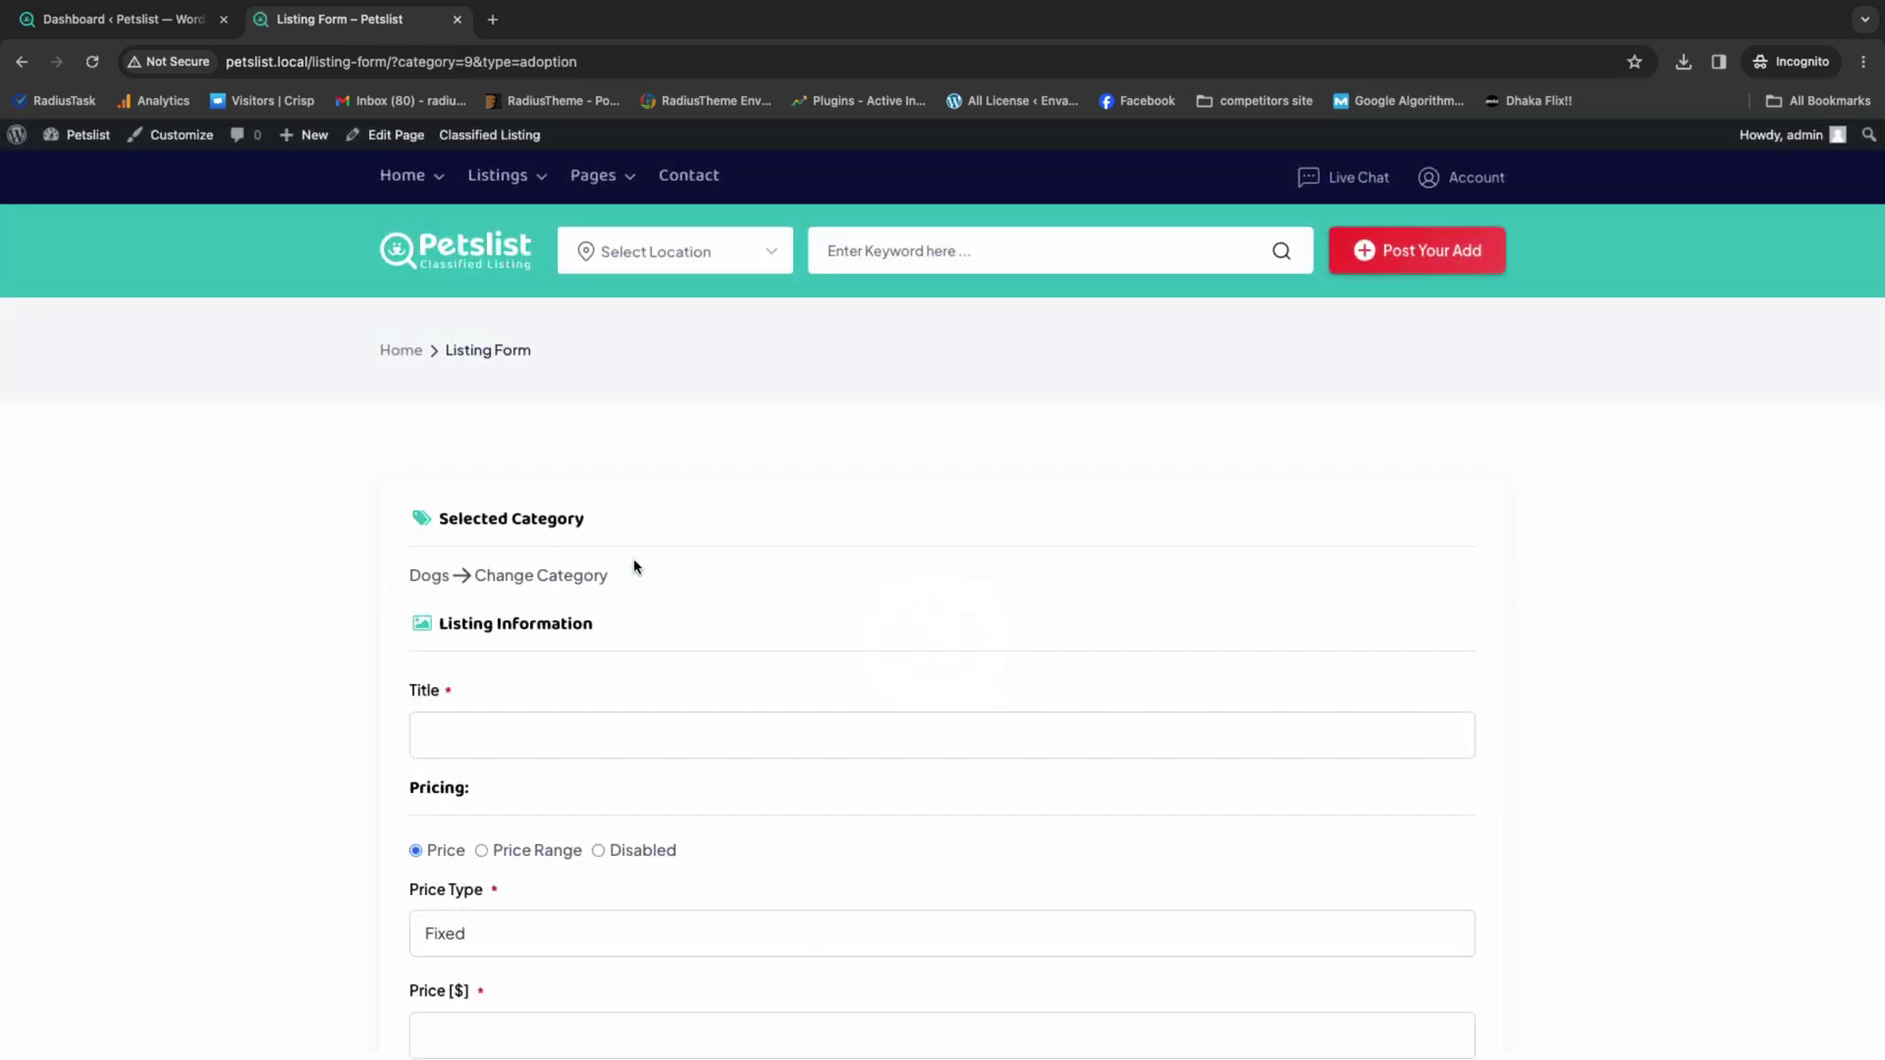
- Review the remaining form fields and contact state list, then leave unsubmitted for the all-ads page
{"action": "scroll", "coordinate": [635, 567], "scroll_direction": "down", "scroll_amount": 5}
{"action": "scroll", "coordinate": [523, 378], "scroll_direction": "up", "scroll_amount": 2}
{"action": "scroll", "coordinate": [692, 541], "scroll_direction": "down", "scroll_amount": 3}
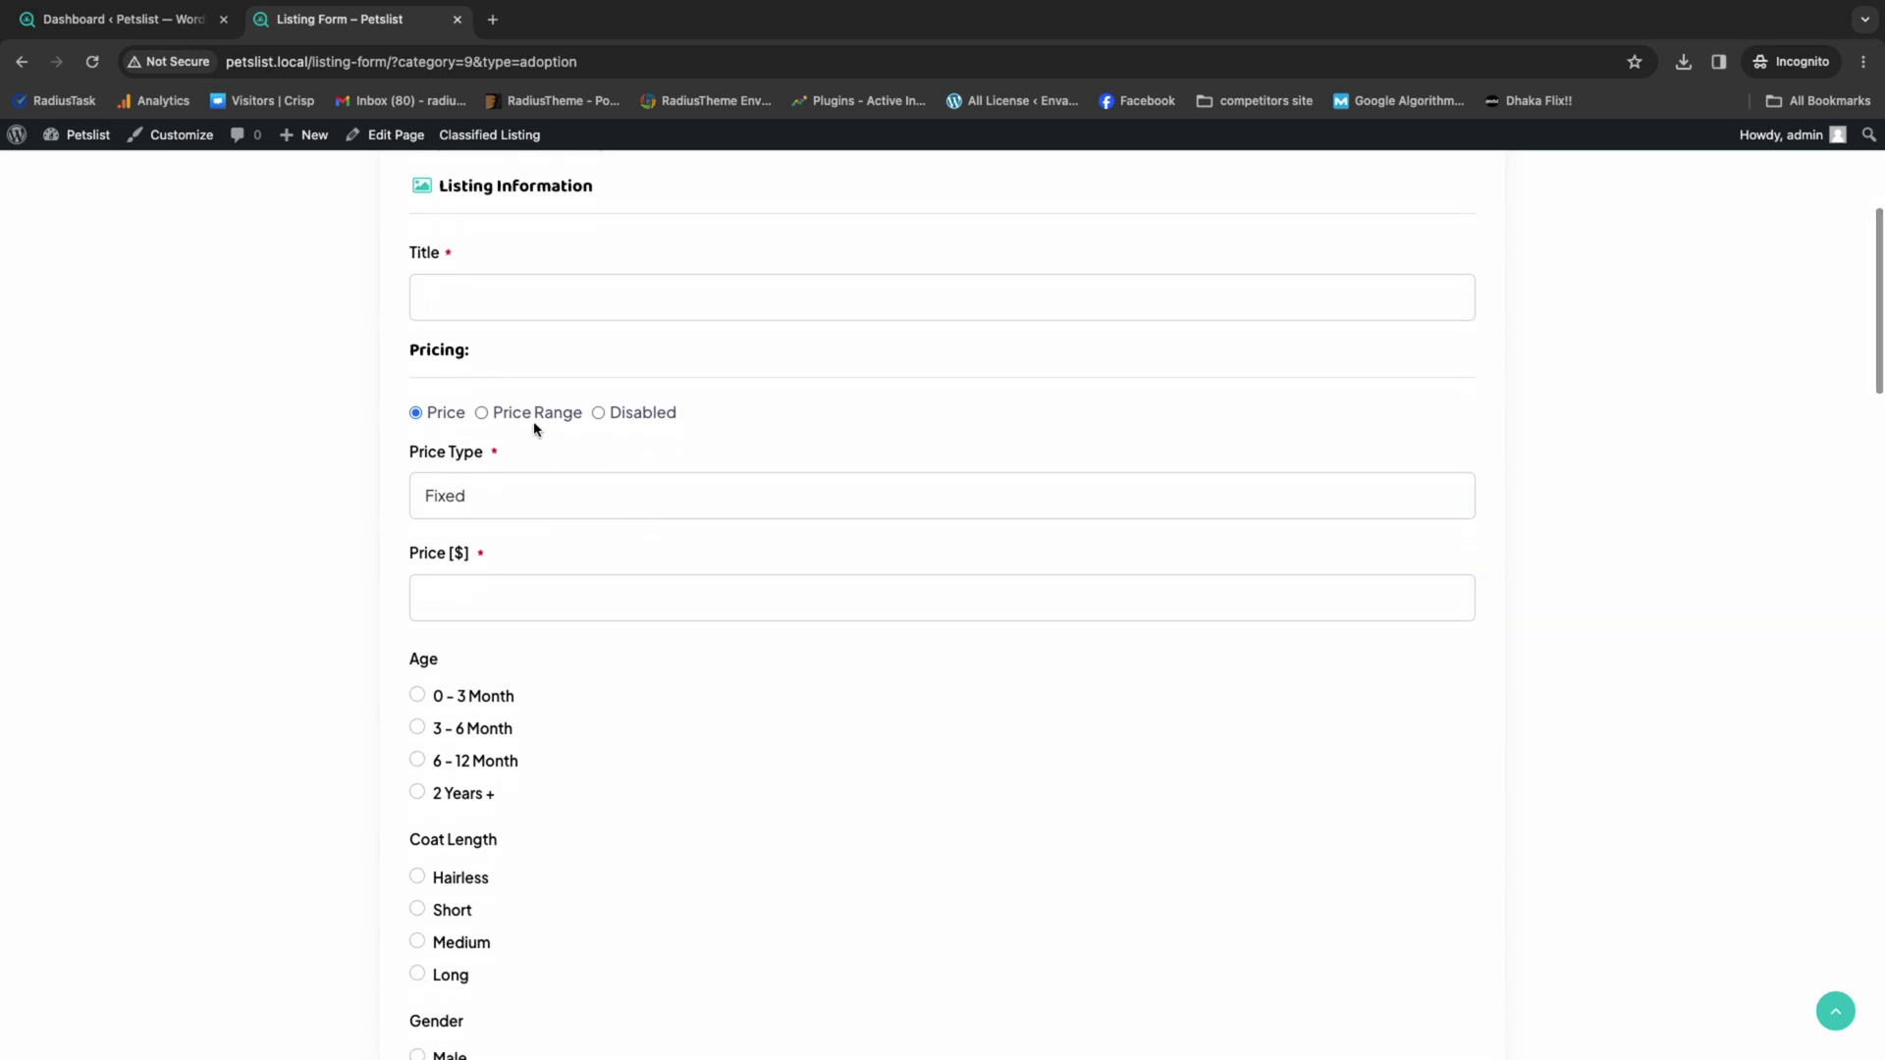
{"action": "scroll", "coordinate": [449, 700], "scroll_direction": "down", "scroll_amount": 1}
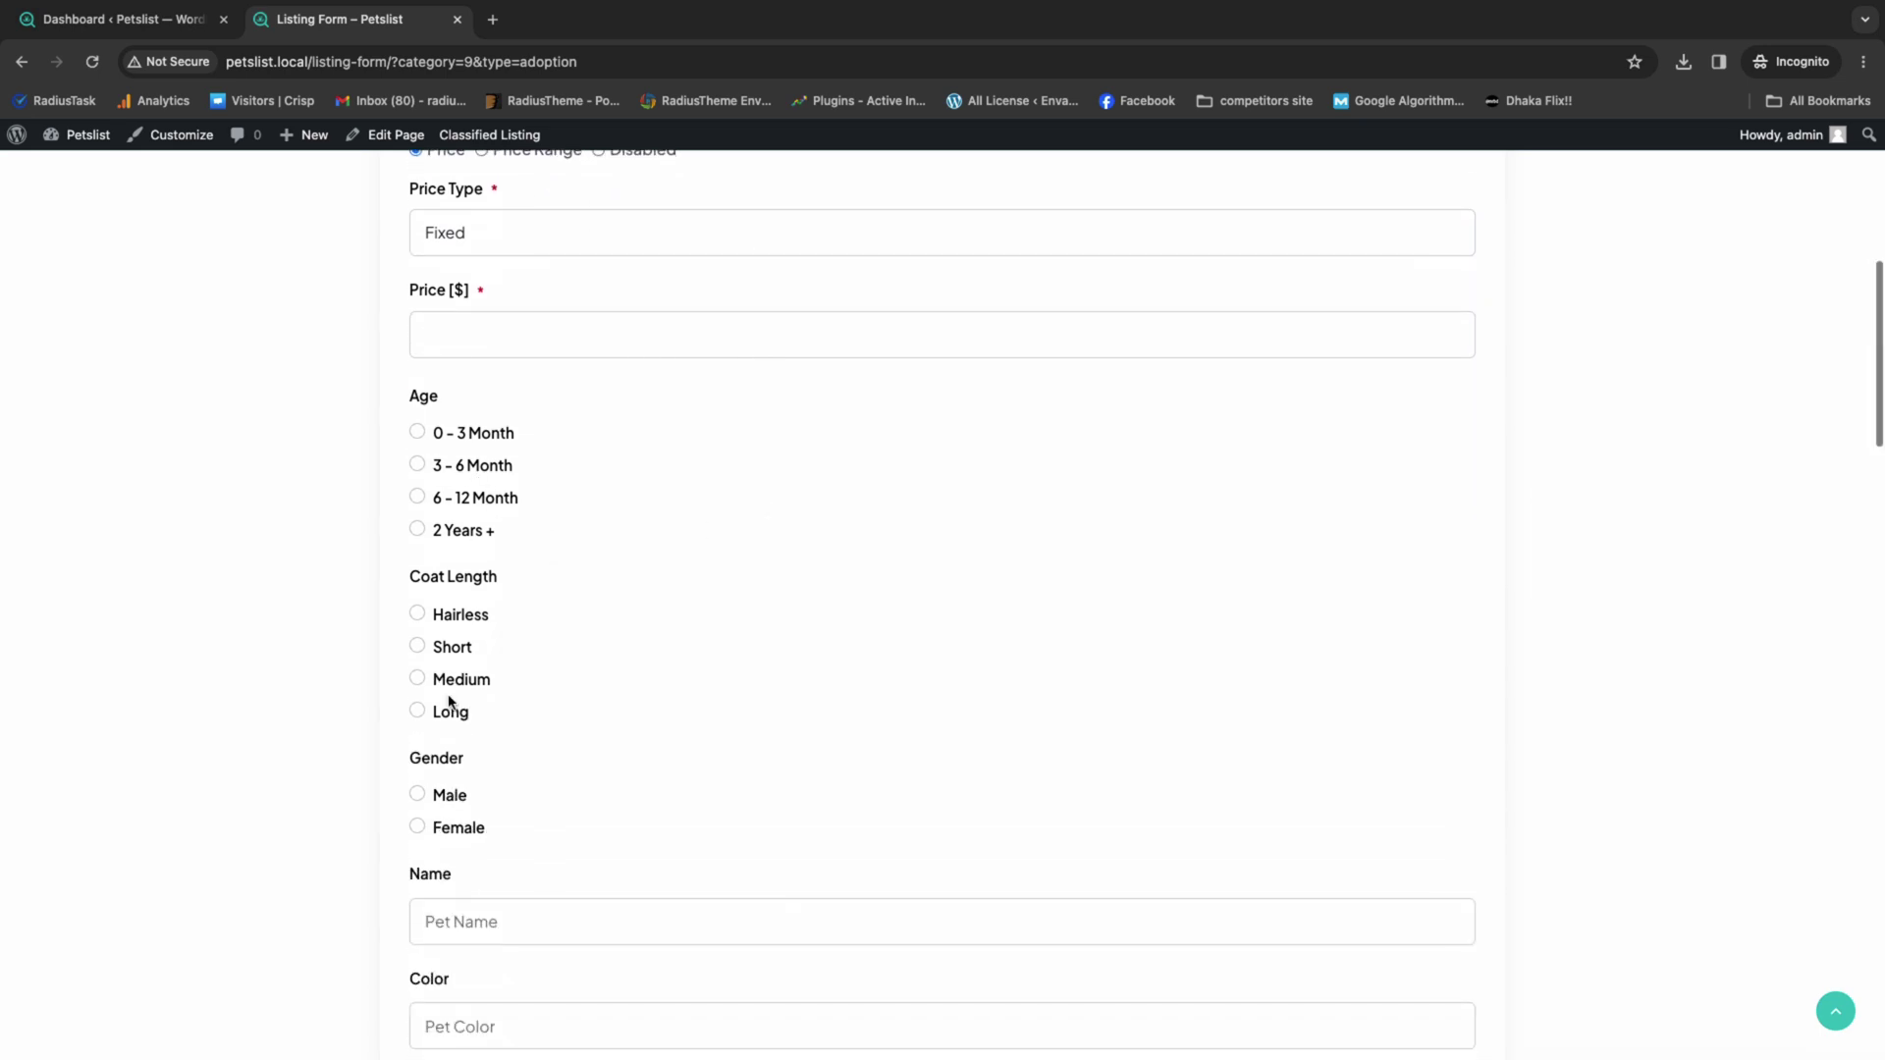
{"action": "scroll", "coordinate": [477, 728], "scroll_direction": "down", "scroll_amount": 10}
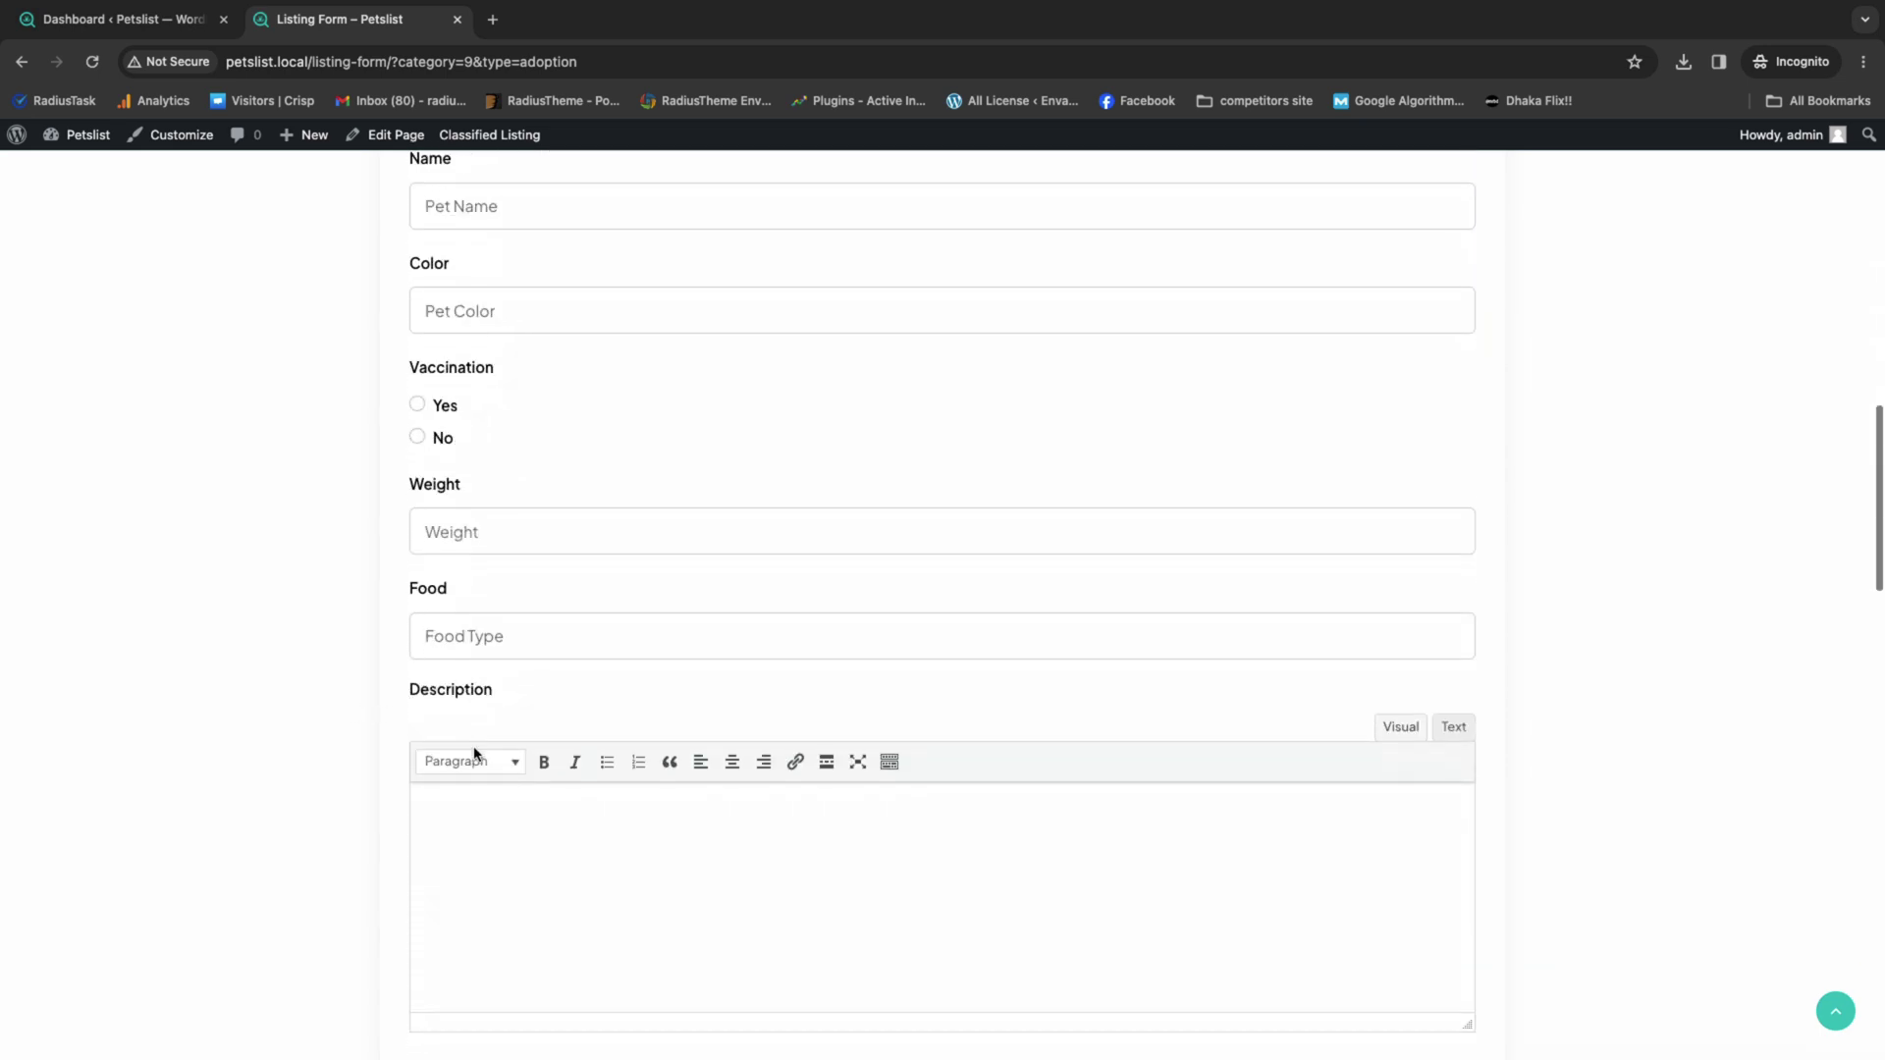
{"action": "scroll", "coordinate": [504, 764], "scroll_direction": "down", "scroll_amount": 3}
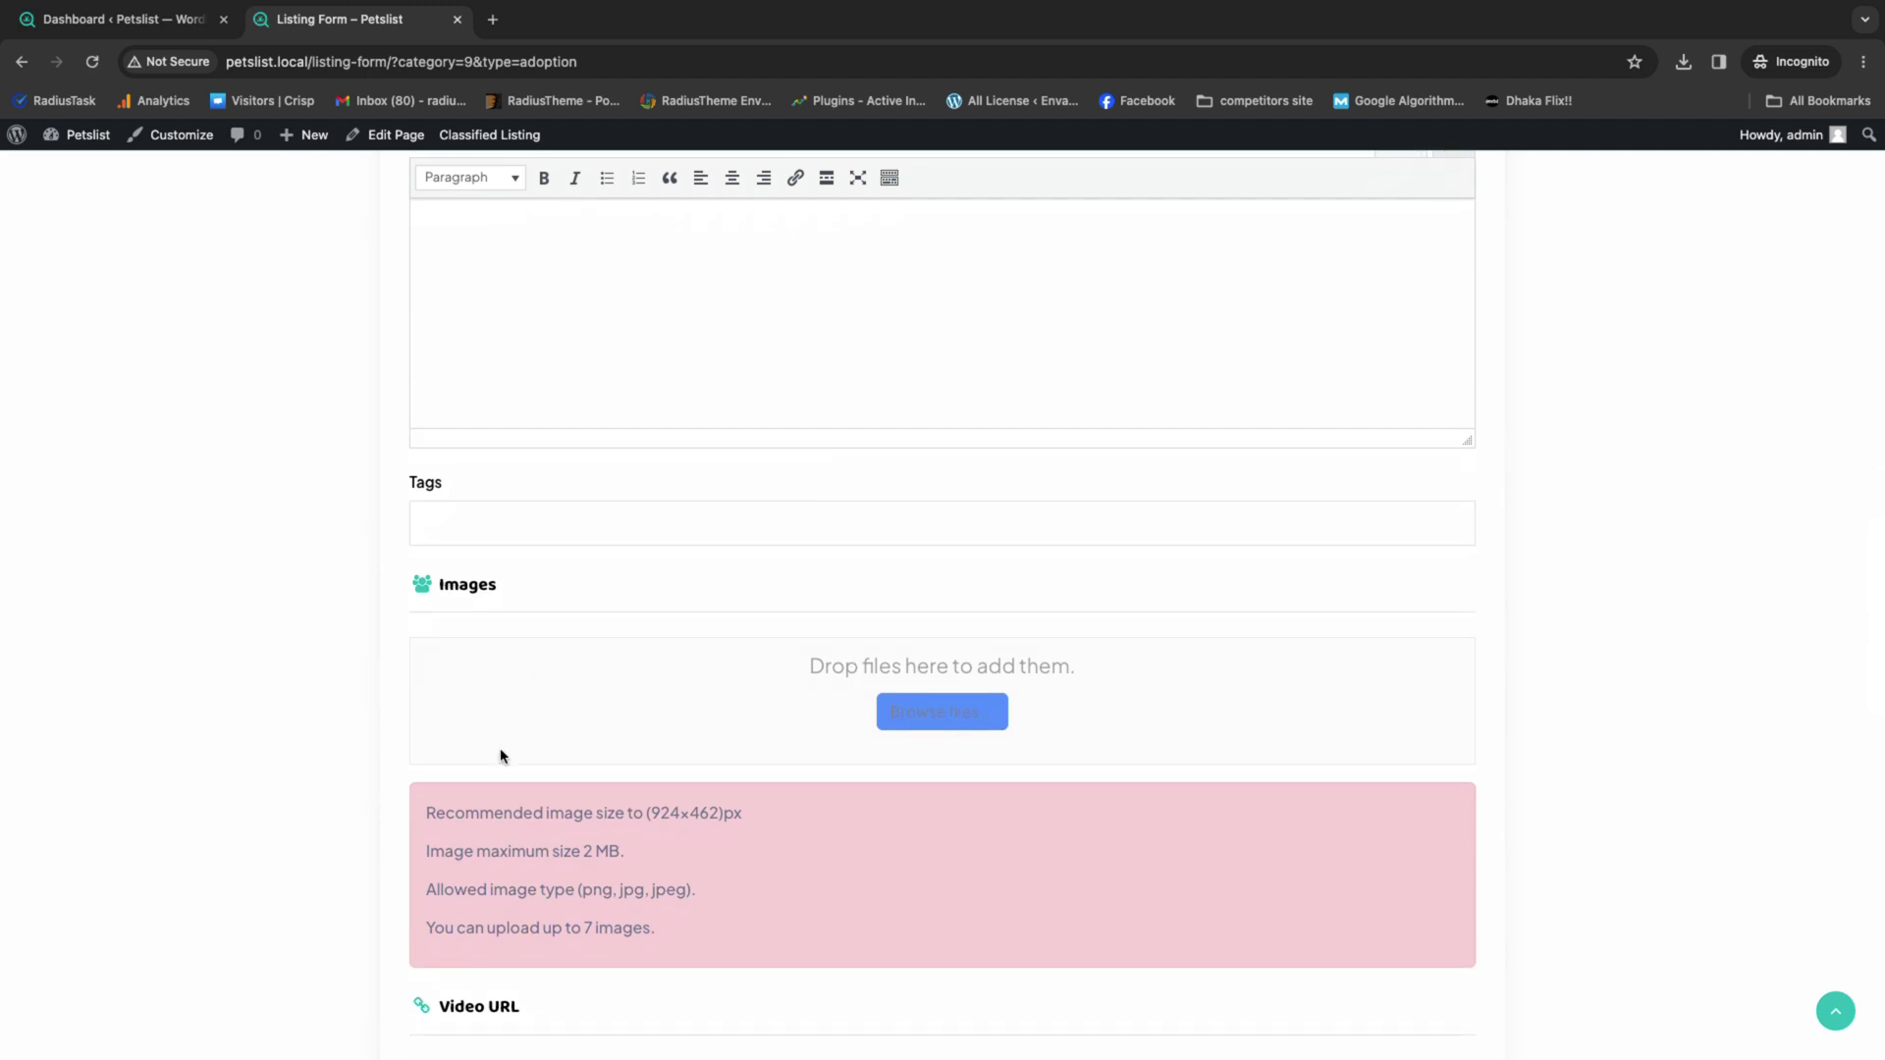
{"action": "scroll", "coordinate": [501, 756], "scroll_direction": "down", "scroll_amount": 8}
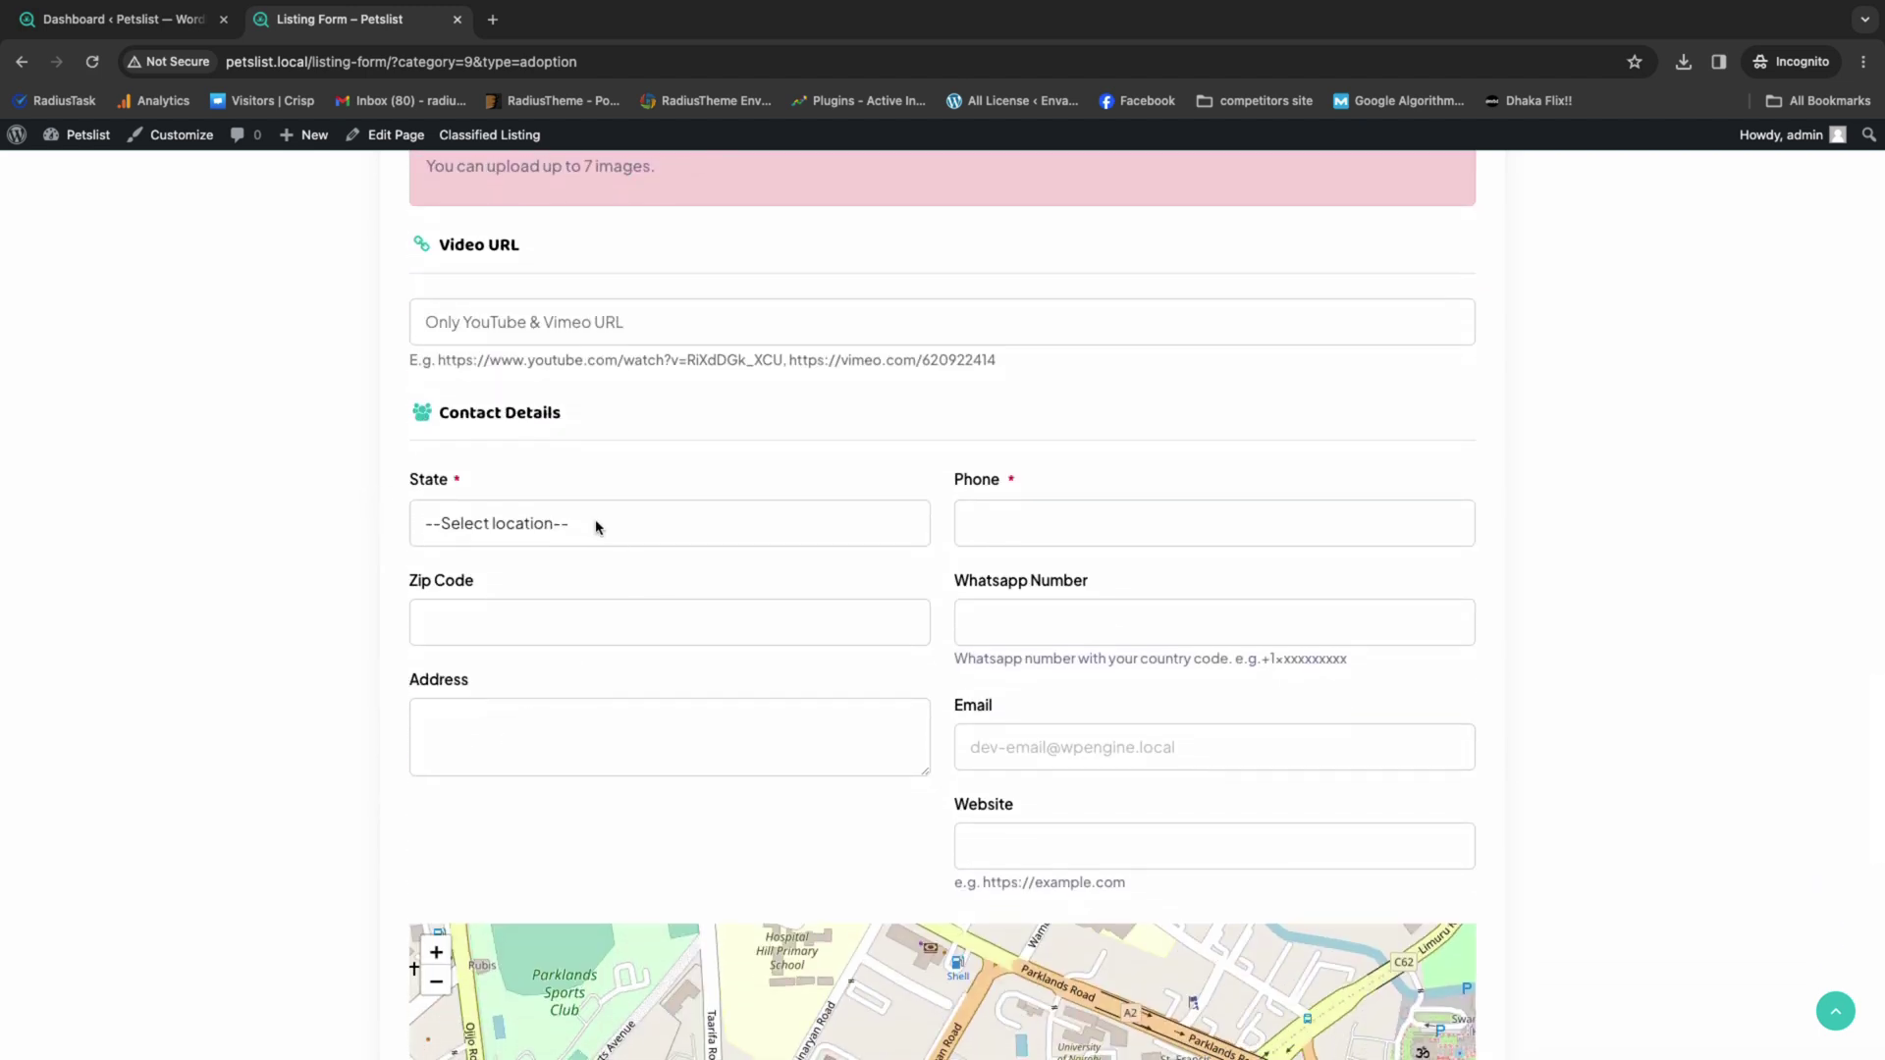
{"action": "left_click", "coordinate": [596, 527]}
{"action": "scroll", "coordinate": [244, 559], "scroll_direction": "down", "scroll_amount": 7}
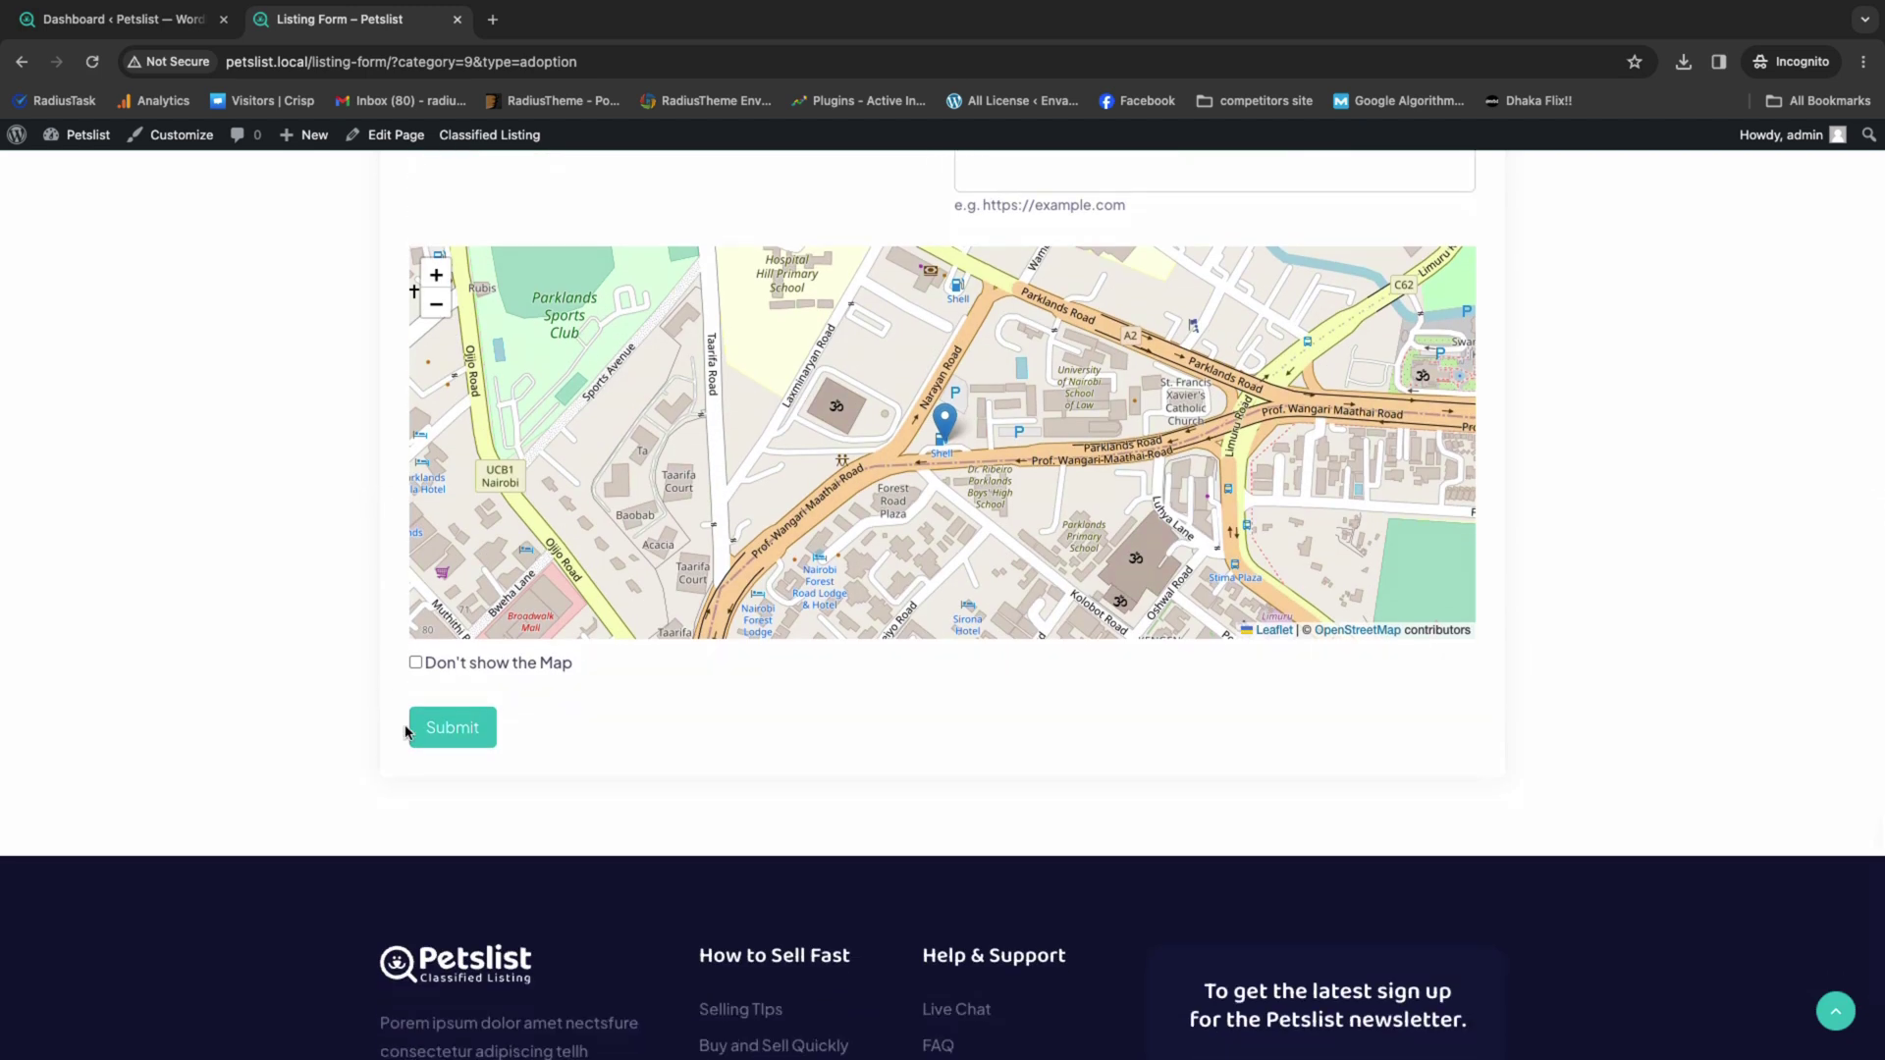
{"action": "scroll", "coordinate": [337, 644], "scroll_direction": "up", "scroll_amount": 20}
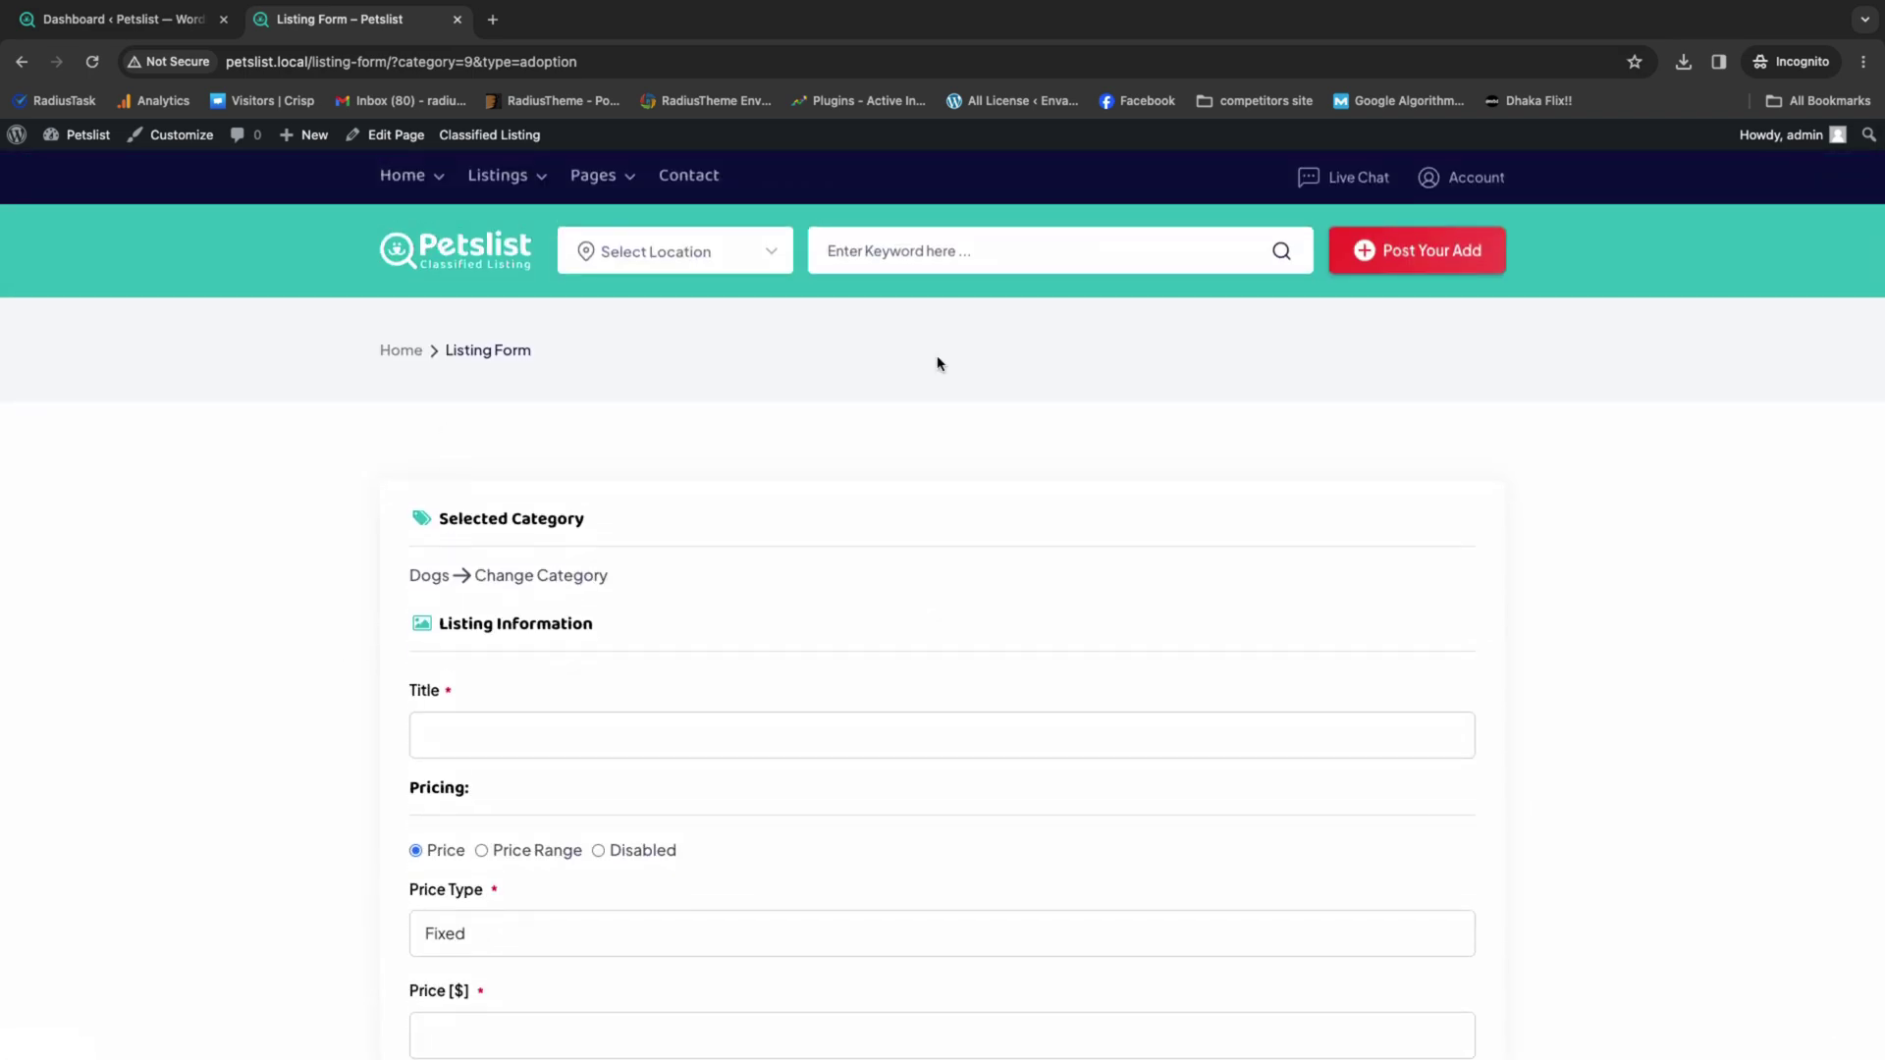
{"action": "left_click", "coordinate": [435, 252]}
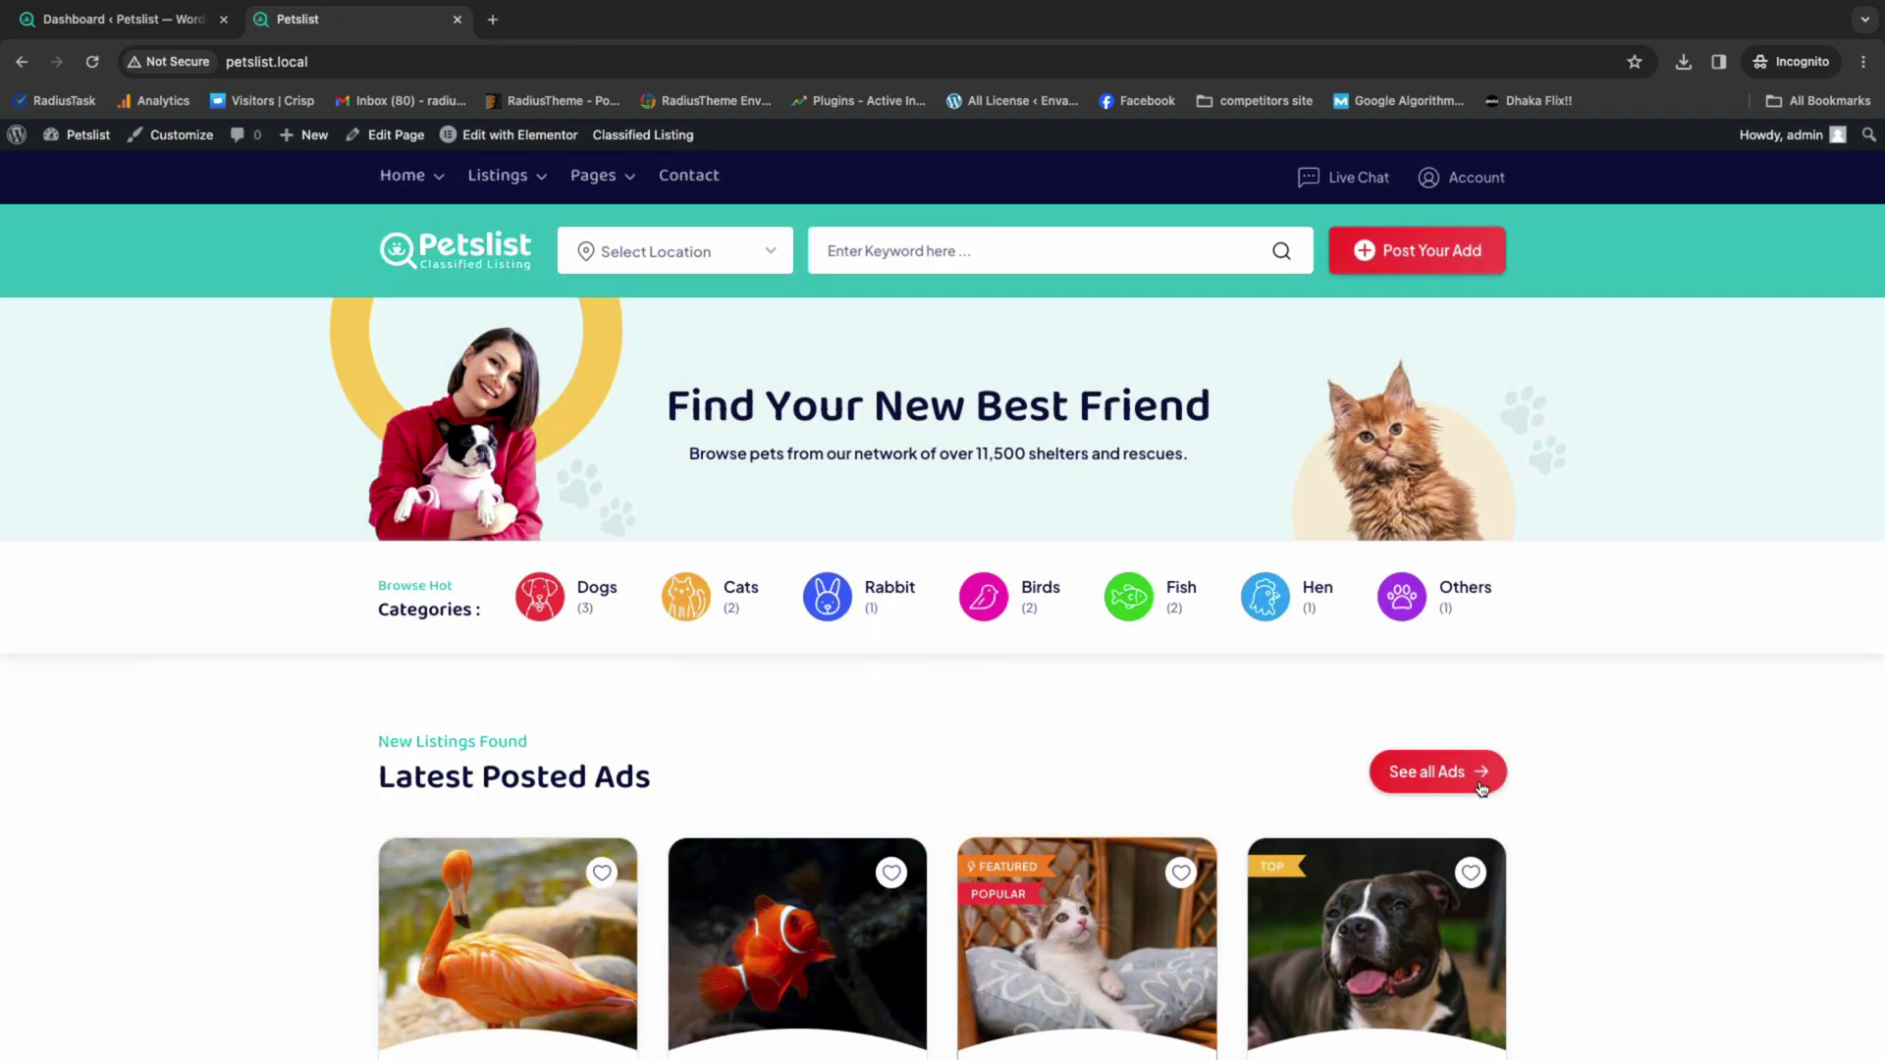
{"action": "left_click", "coordinate": [1482, 788]}
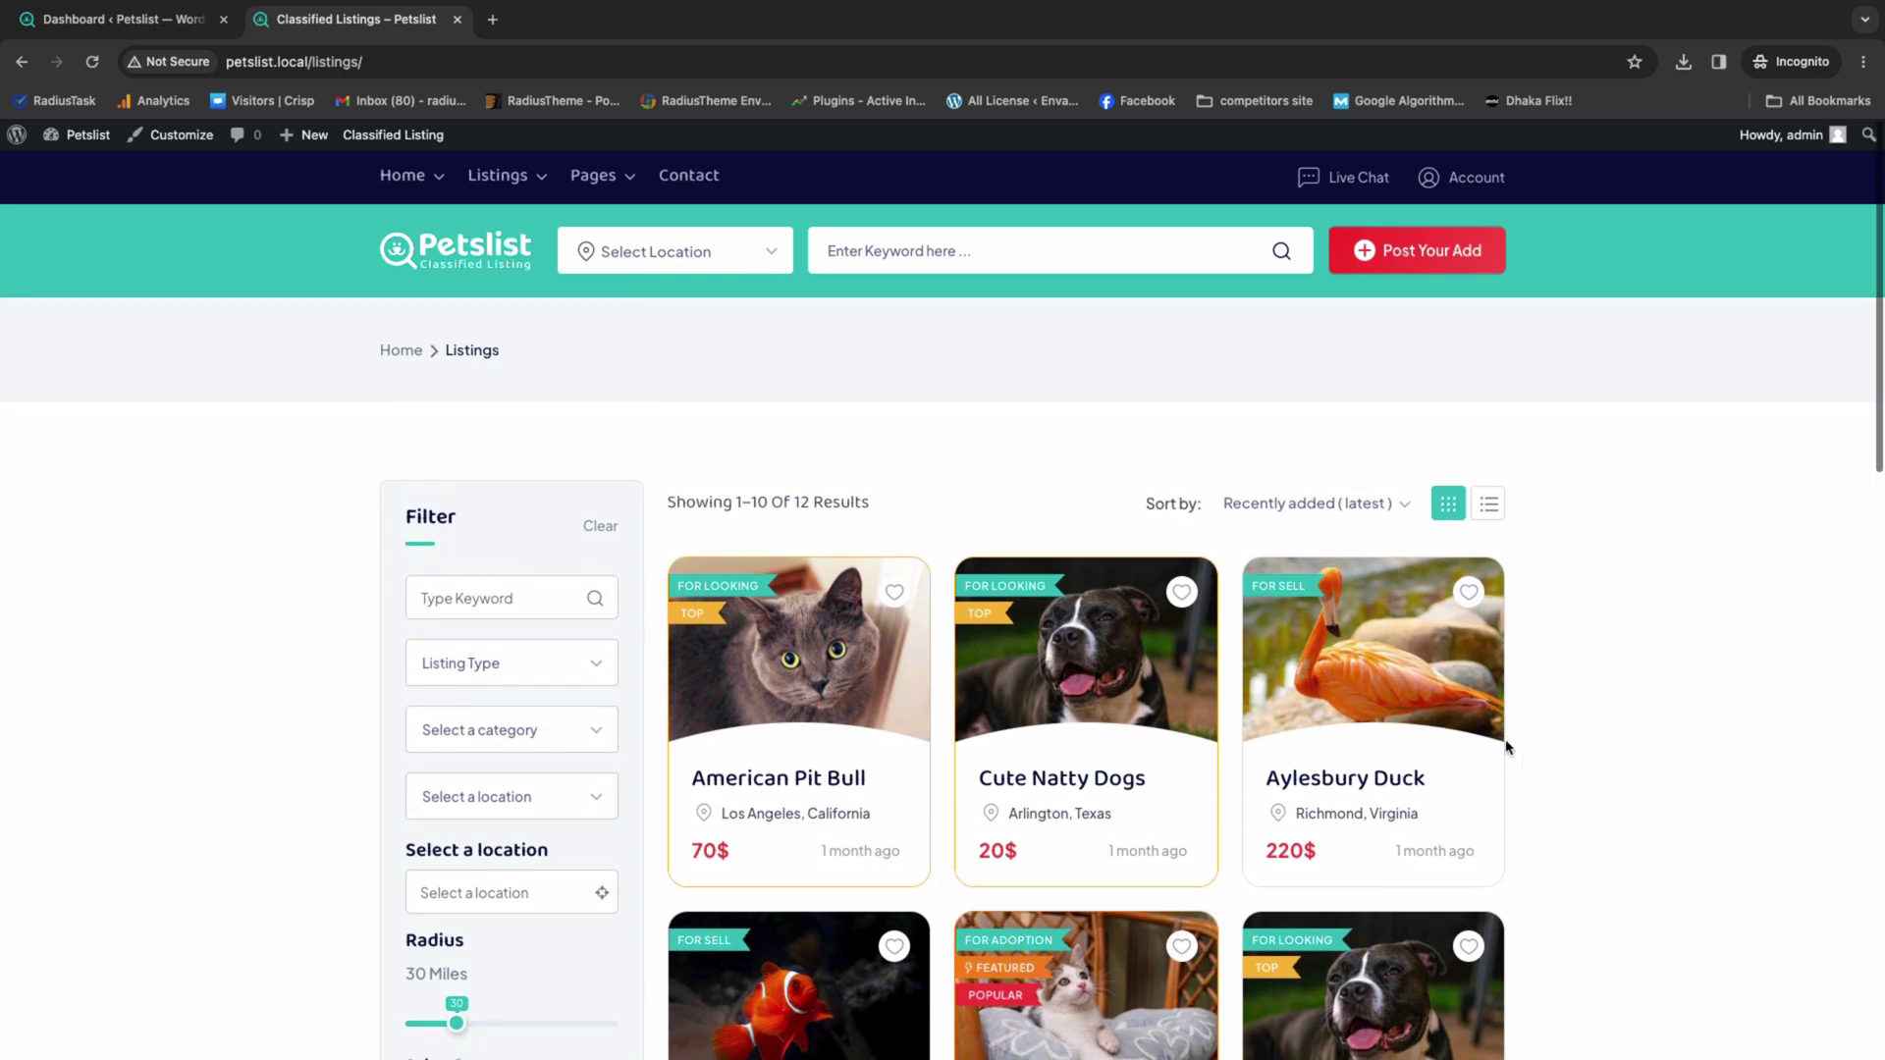
- Inspect the Listing Type, category and location filter dropdowns and scroll the filter panel, applying nothing
{"action": "scroll", "coordinate": [788, 502], "scroll_direction": "down", "scroll_amount": 3}
{"action": "left_click", "coordinate": [444, 412]}
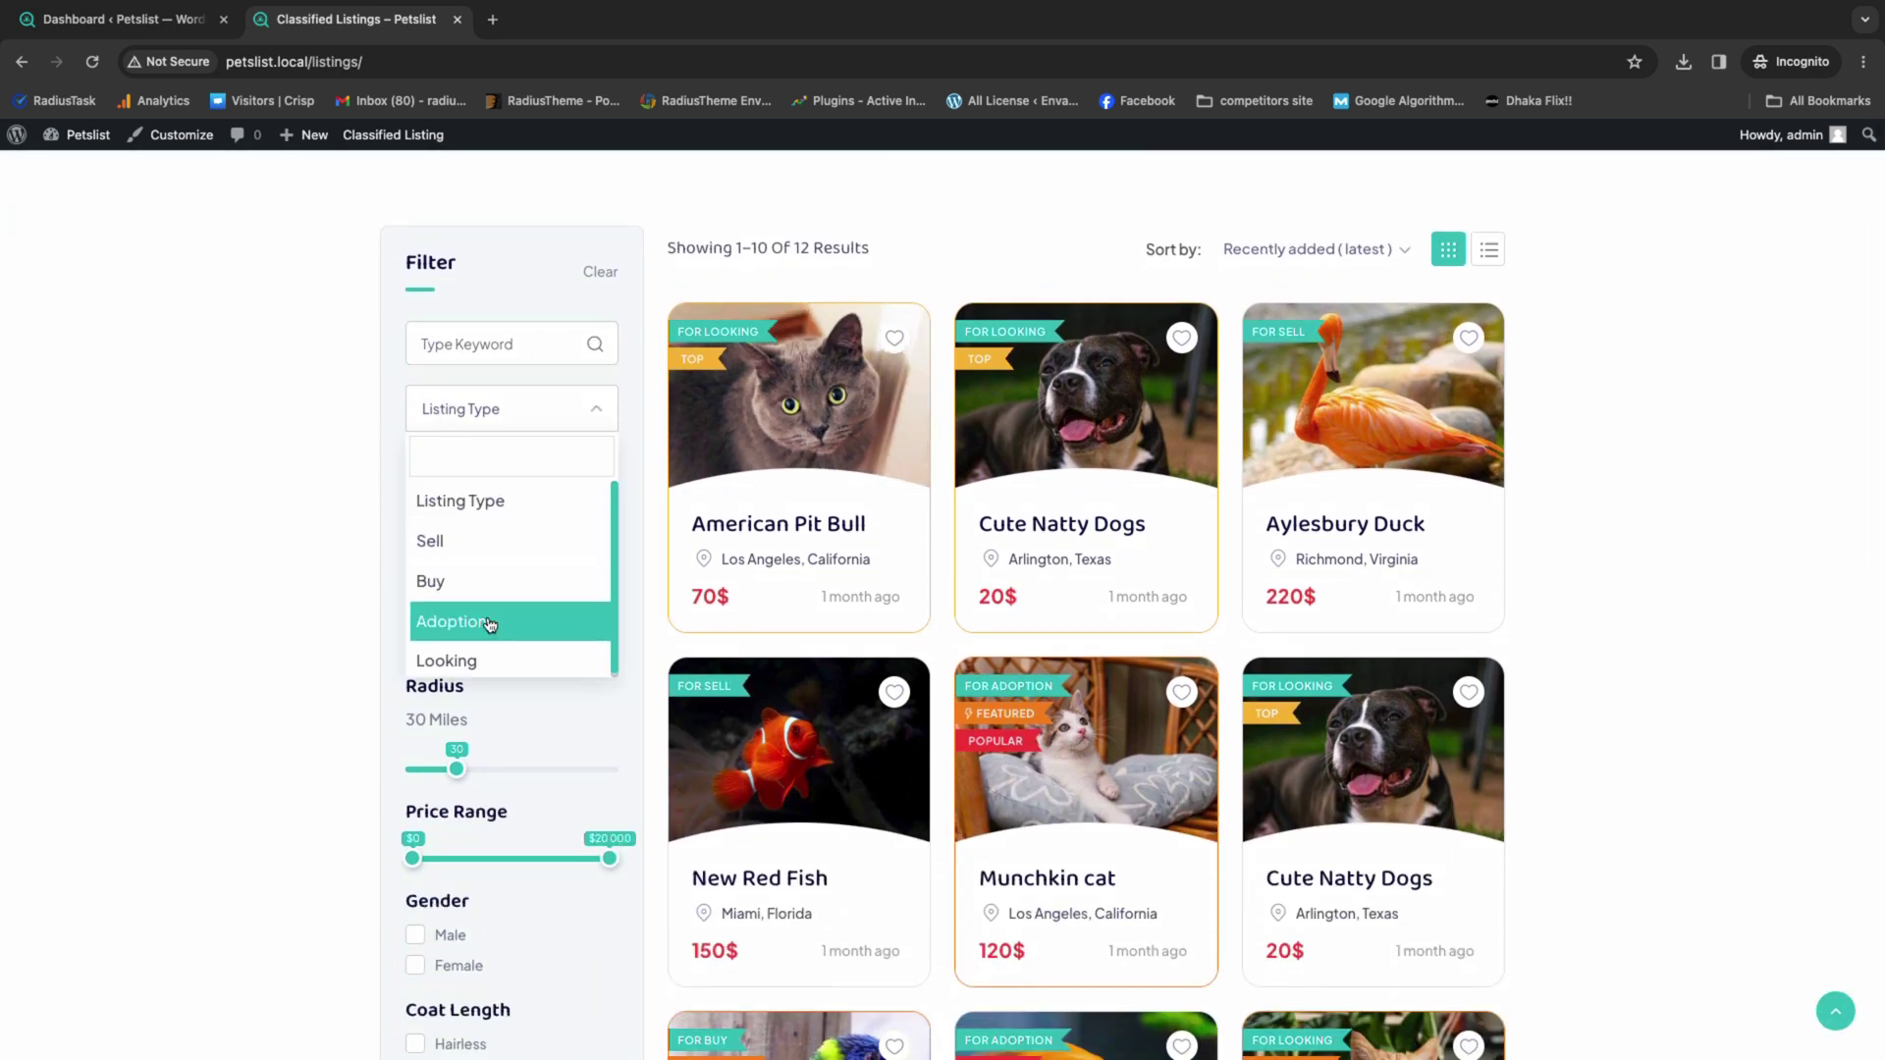
{"action": "left_click", "coordinate": [341, 629]}
{"action": "left_click", "coordinate": [477, 479]}
{"action": "left_click", "coordinate": [496, 550]}
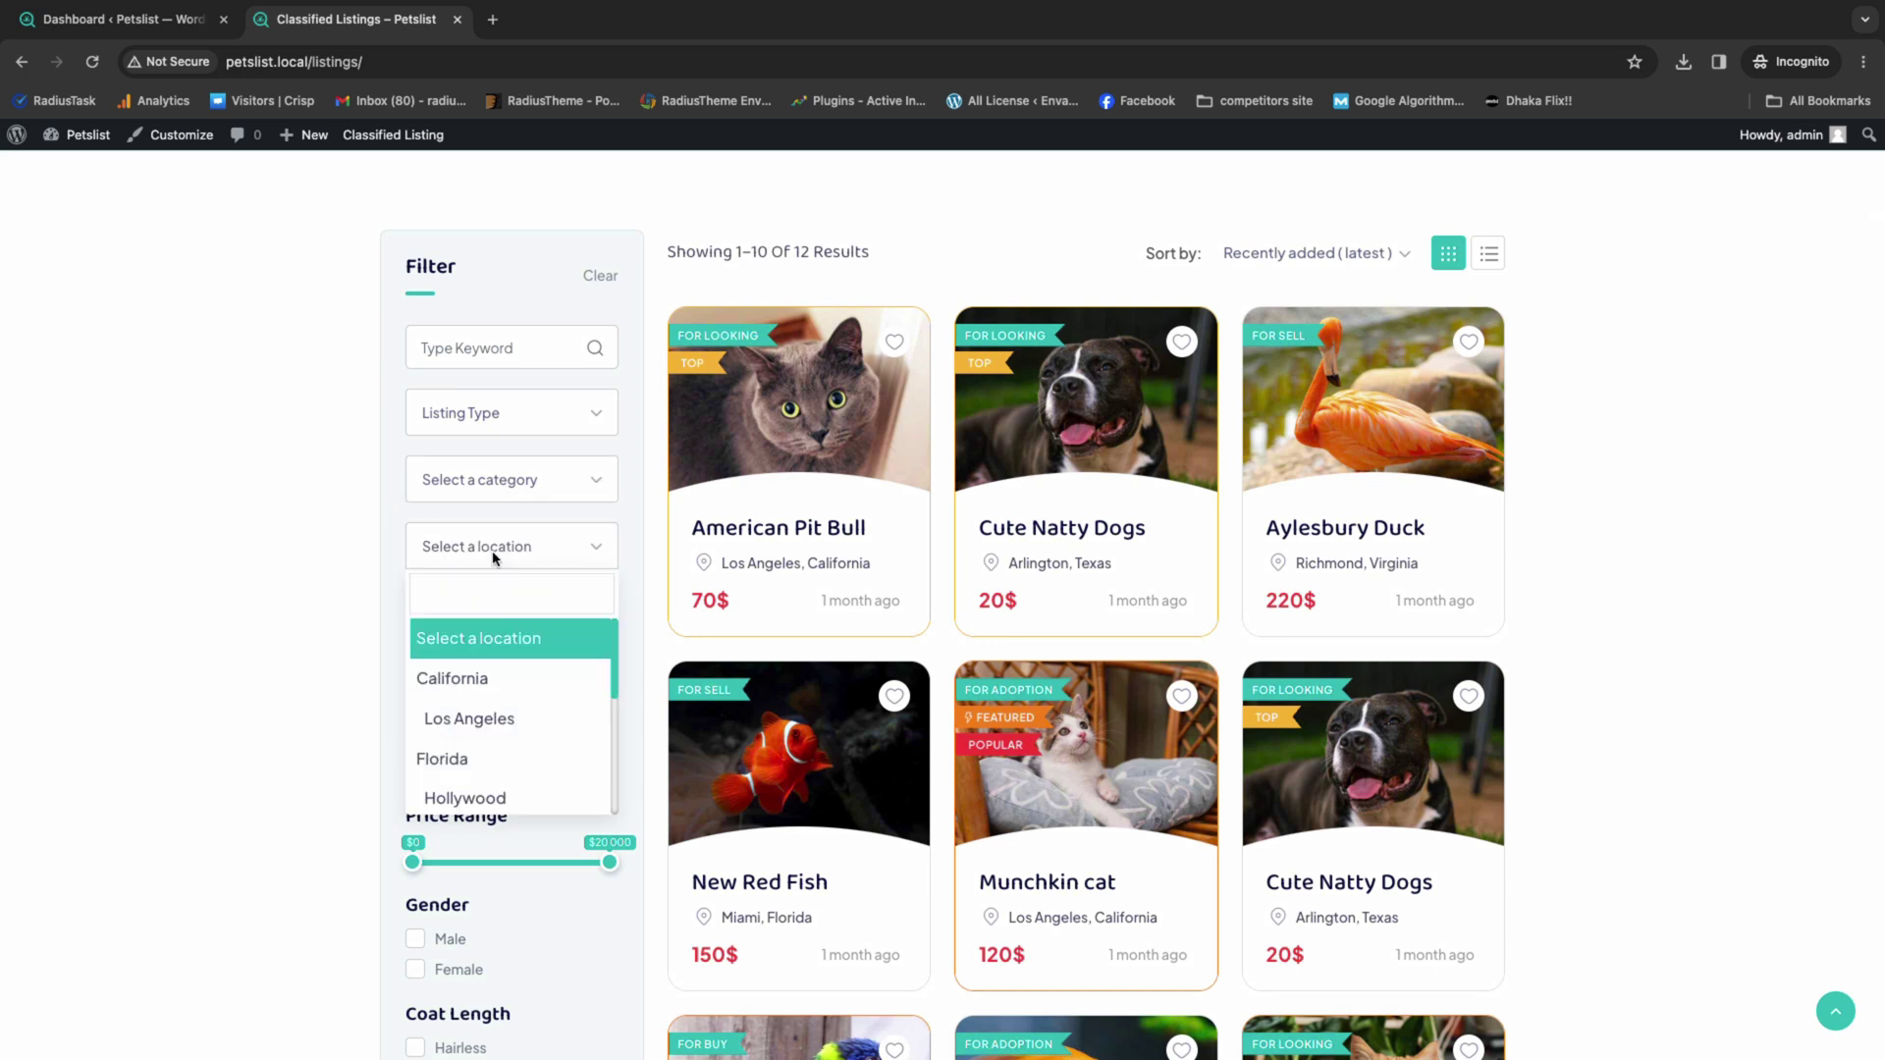
{"action": "left_click", "coordinate": [453, 677]}
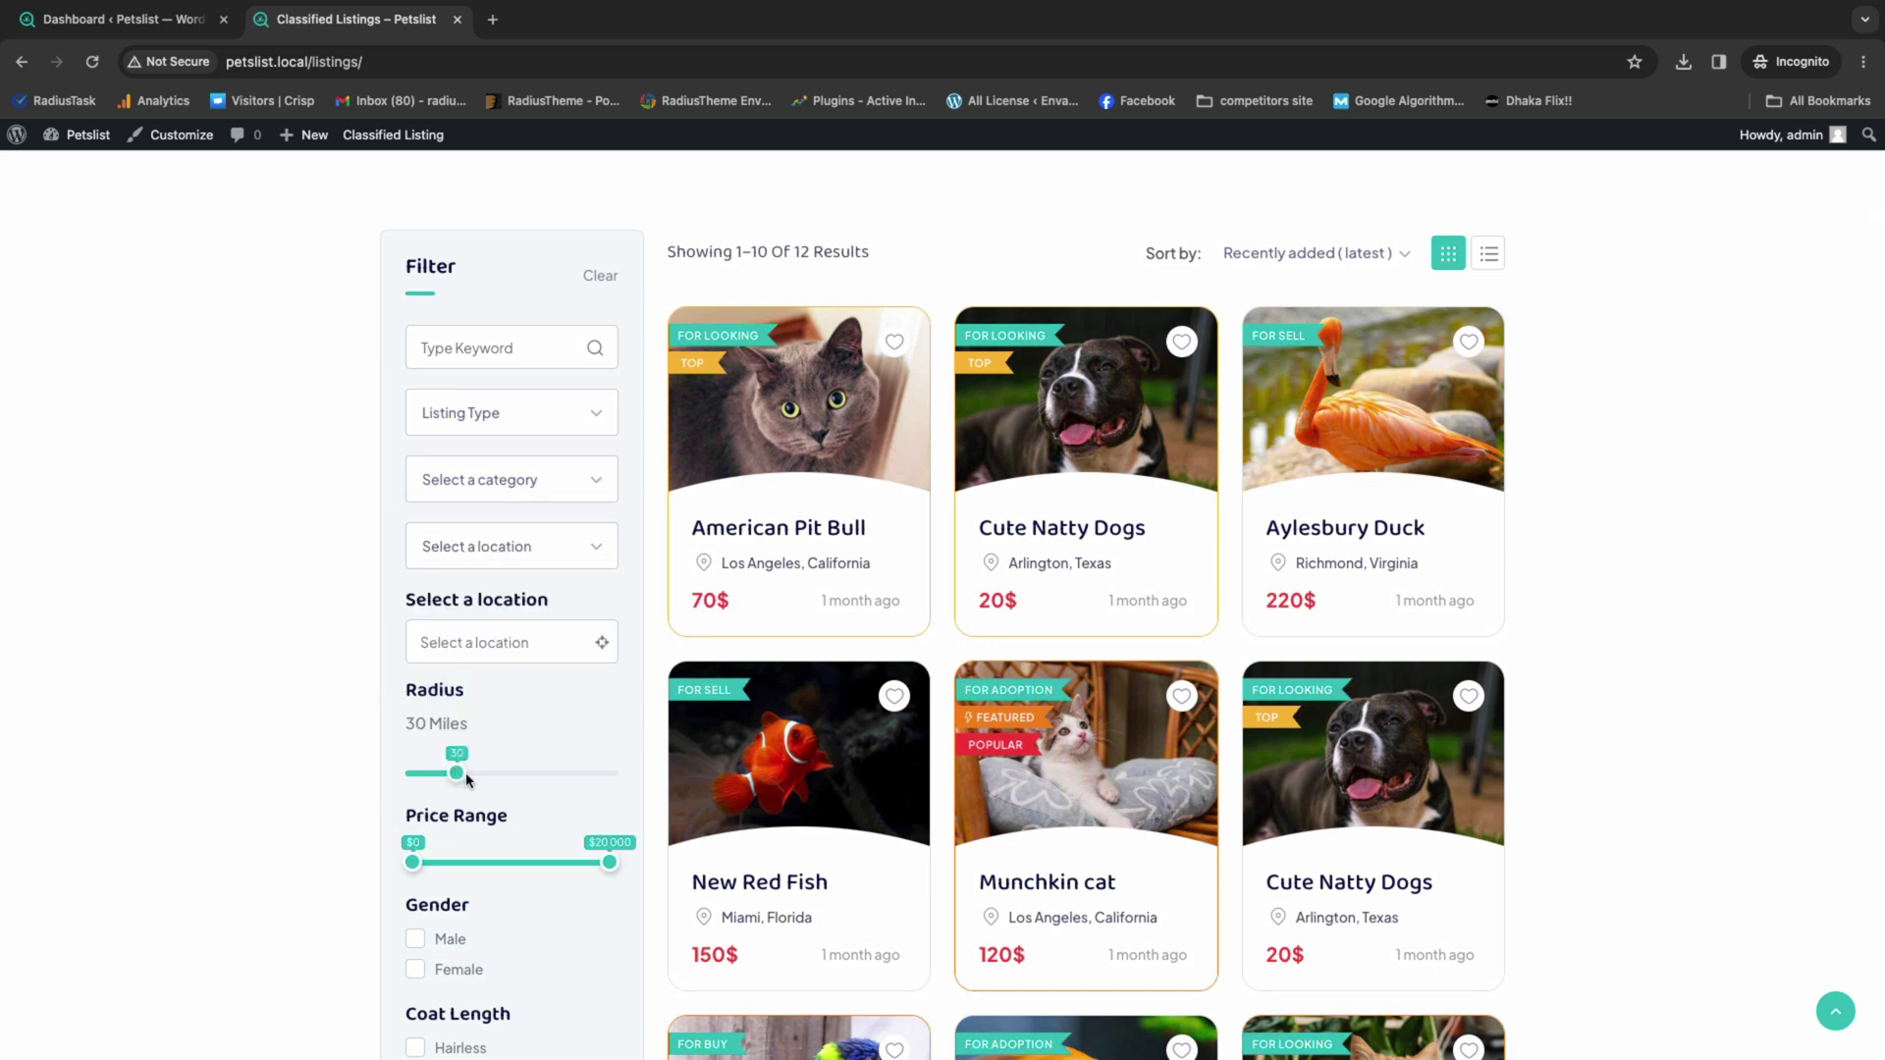
{"action": "scroll", "coordinate": [553, 659], "scroll_direction": "down", "scroll_amount": 4}
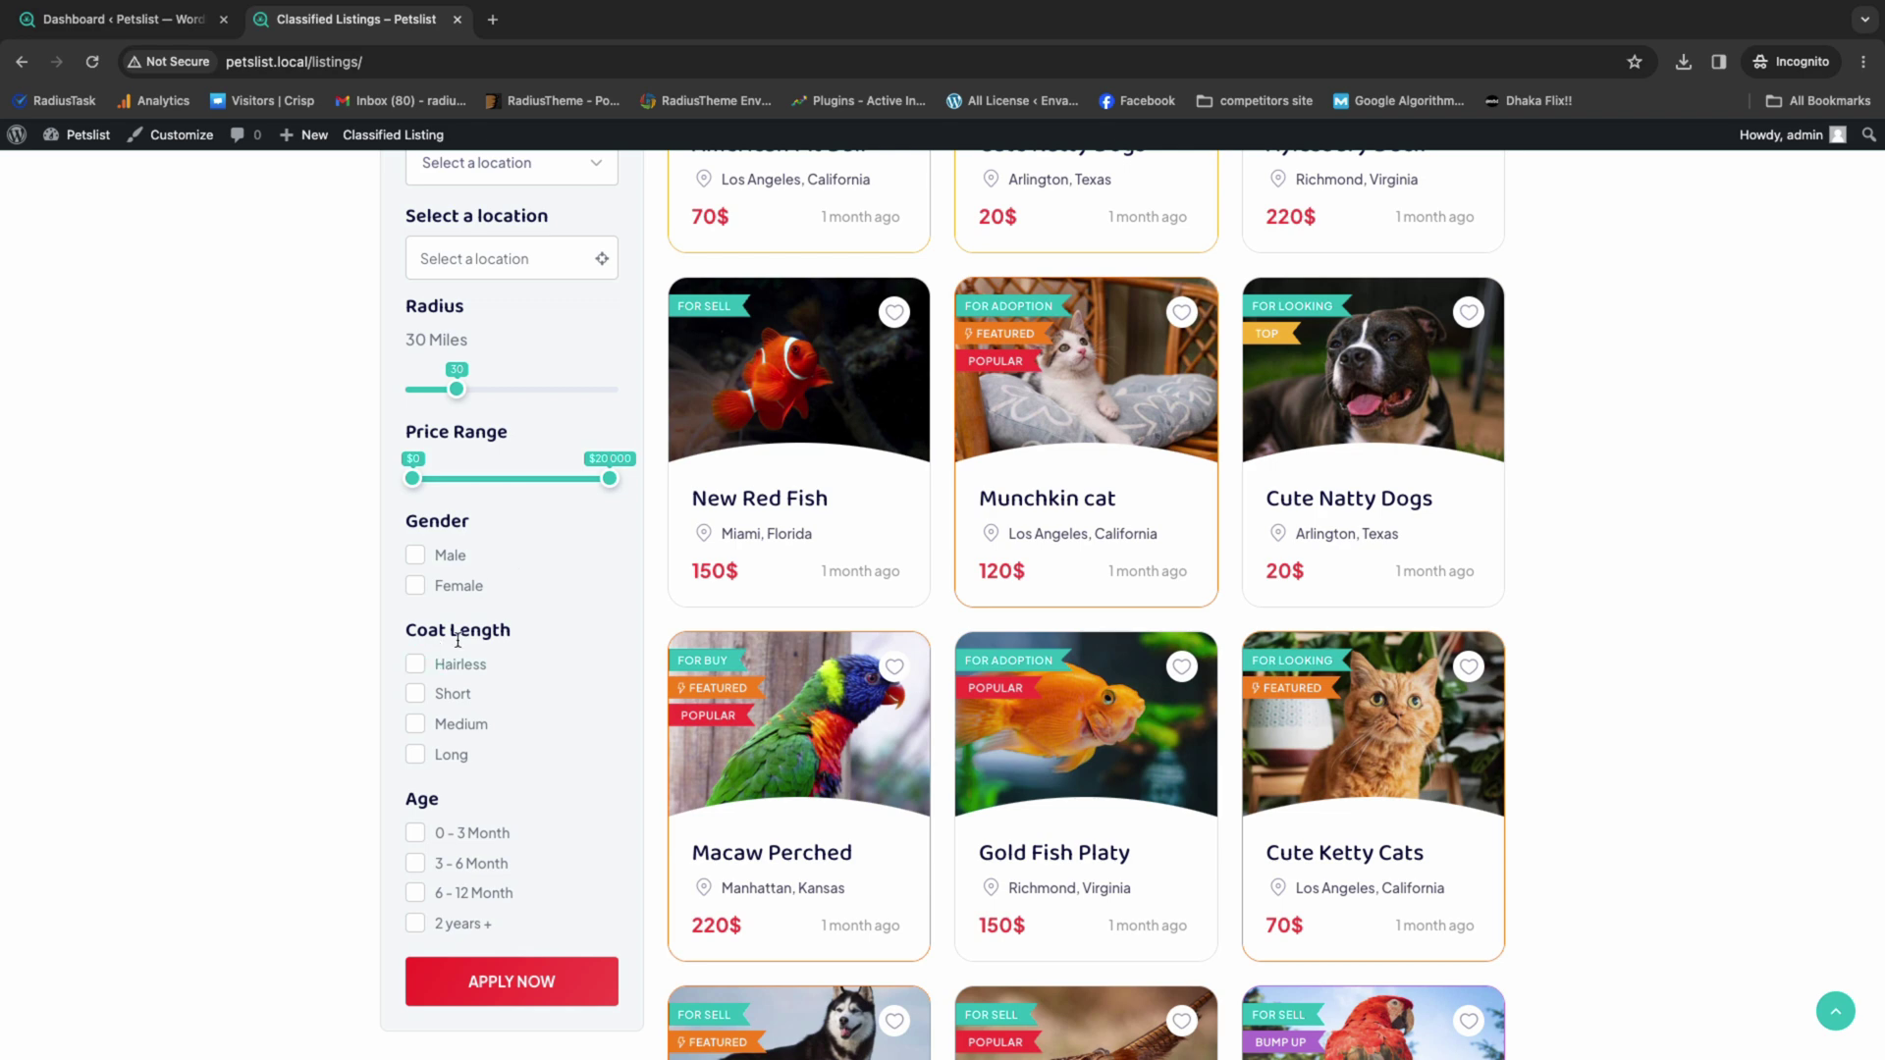
{"action": "scroll", "coordinate": [480, 746], "scroll_direction": "down", "scroll_amount": 1}
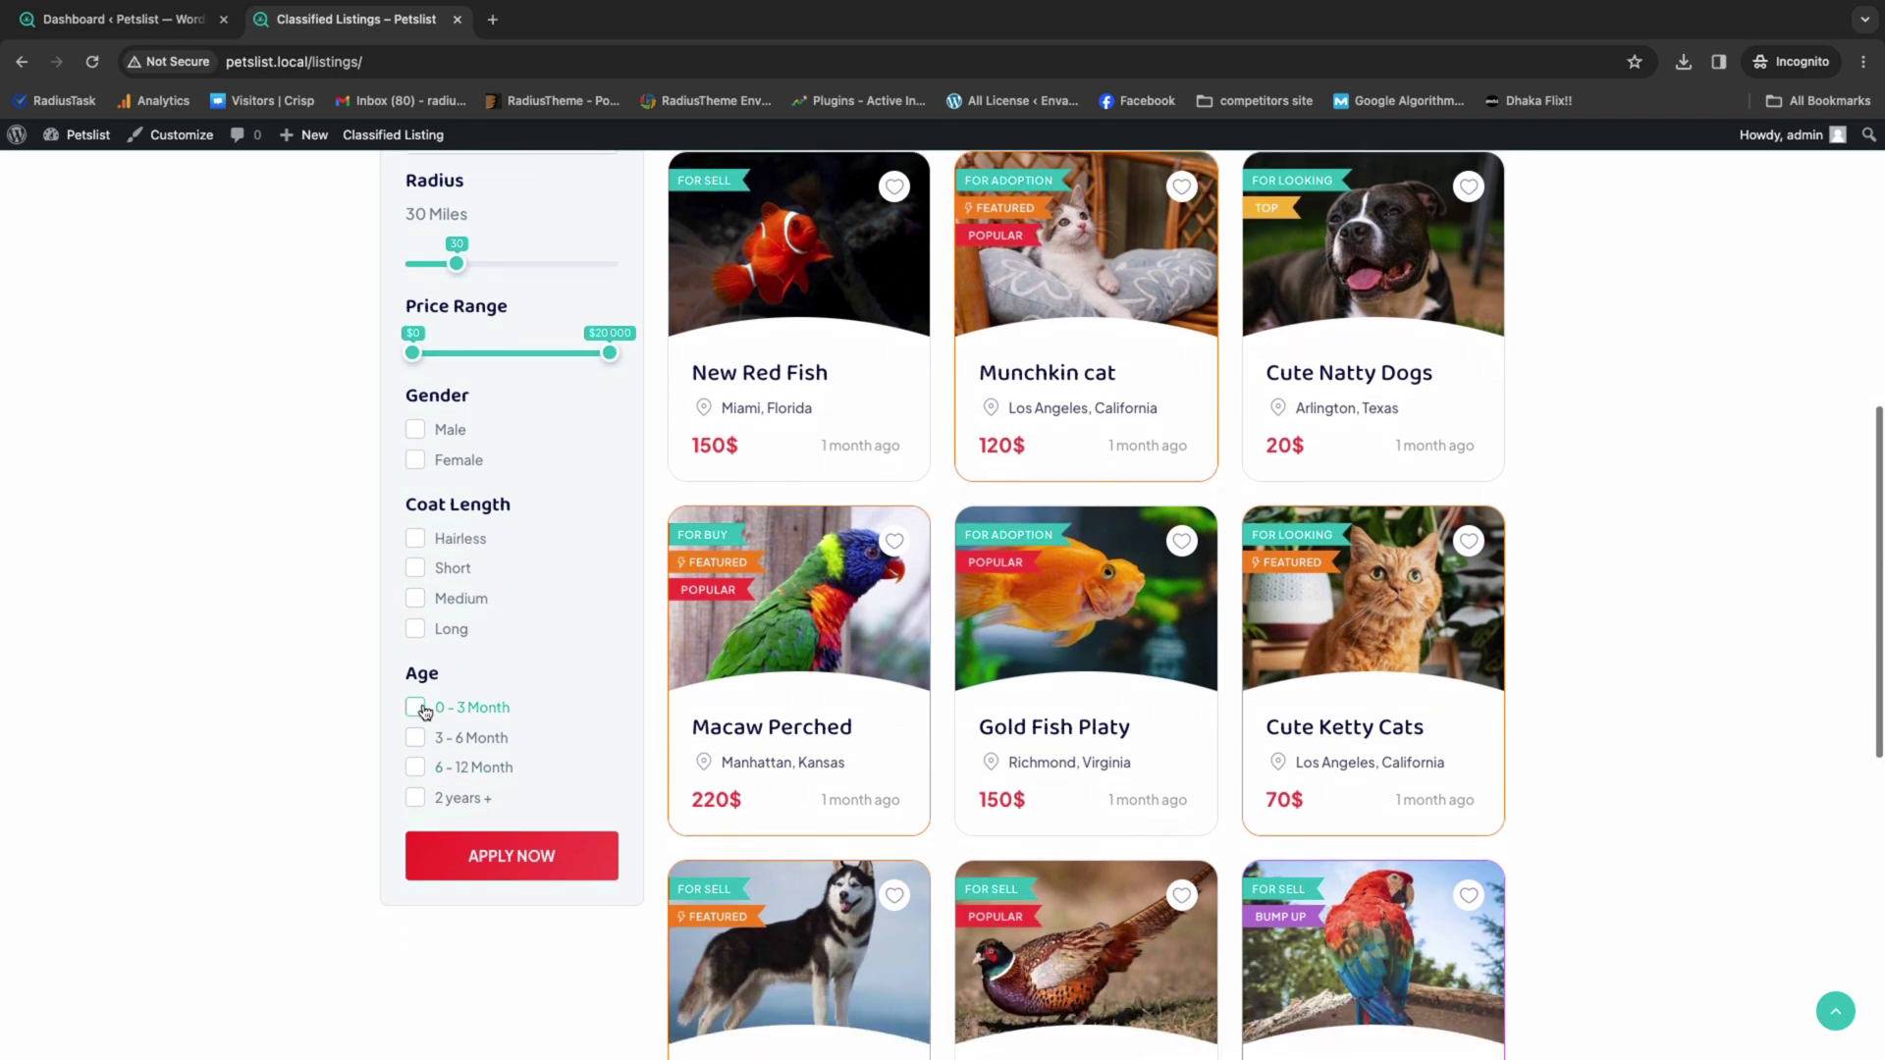
{"action": "scroll", "coordinate": [448, 732], "scroll_direction": "up", "scroll_amount": 8}
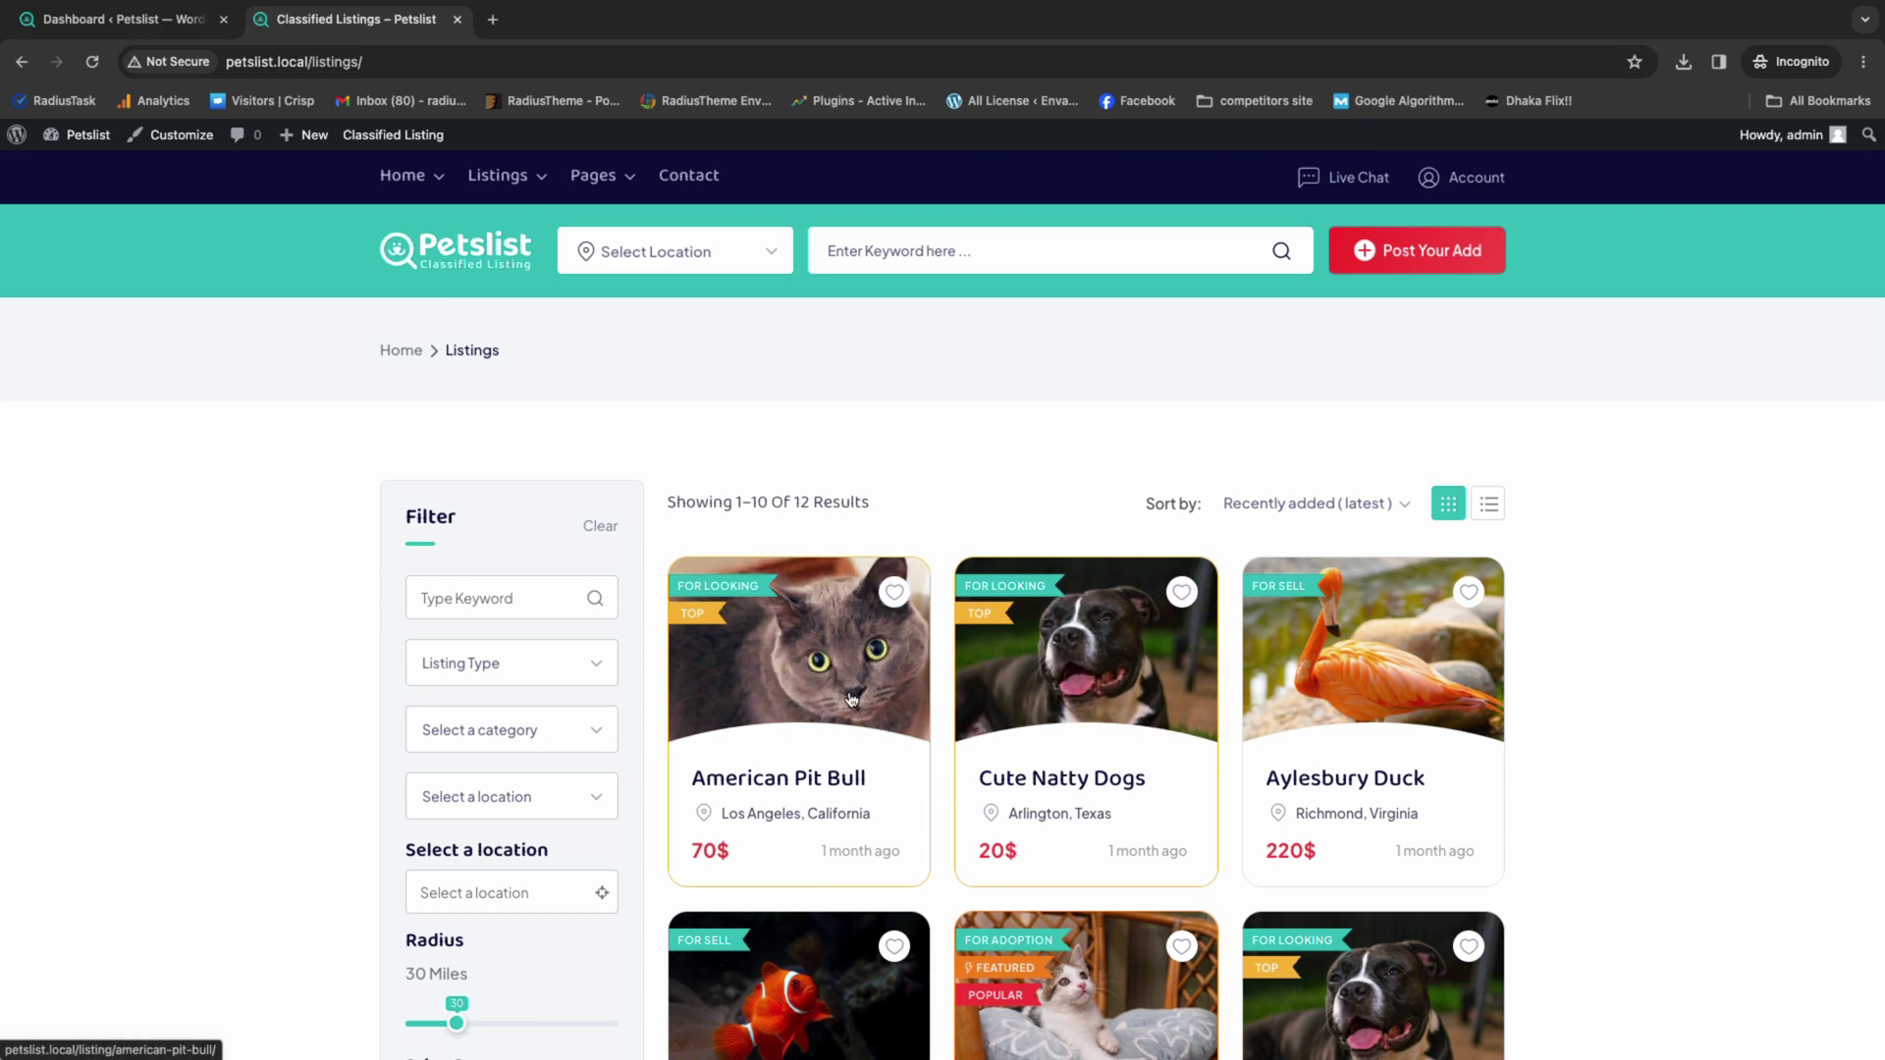
- Open the Cute Natty Dogs listing and check its sharing options
{"action": "left_click", "coordinate": [1094, 694]}
{"action": "scroll", "coordinate": [1098, 694], "scroll_direction": "down", "scroll_amount": 5}
{"action": "scroll", "coordinate": [1095, 694], "scroll_direction": "down", "scroll_amount": 1}
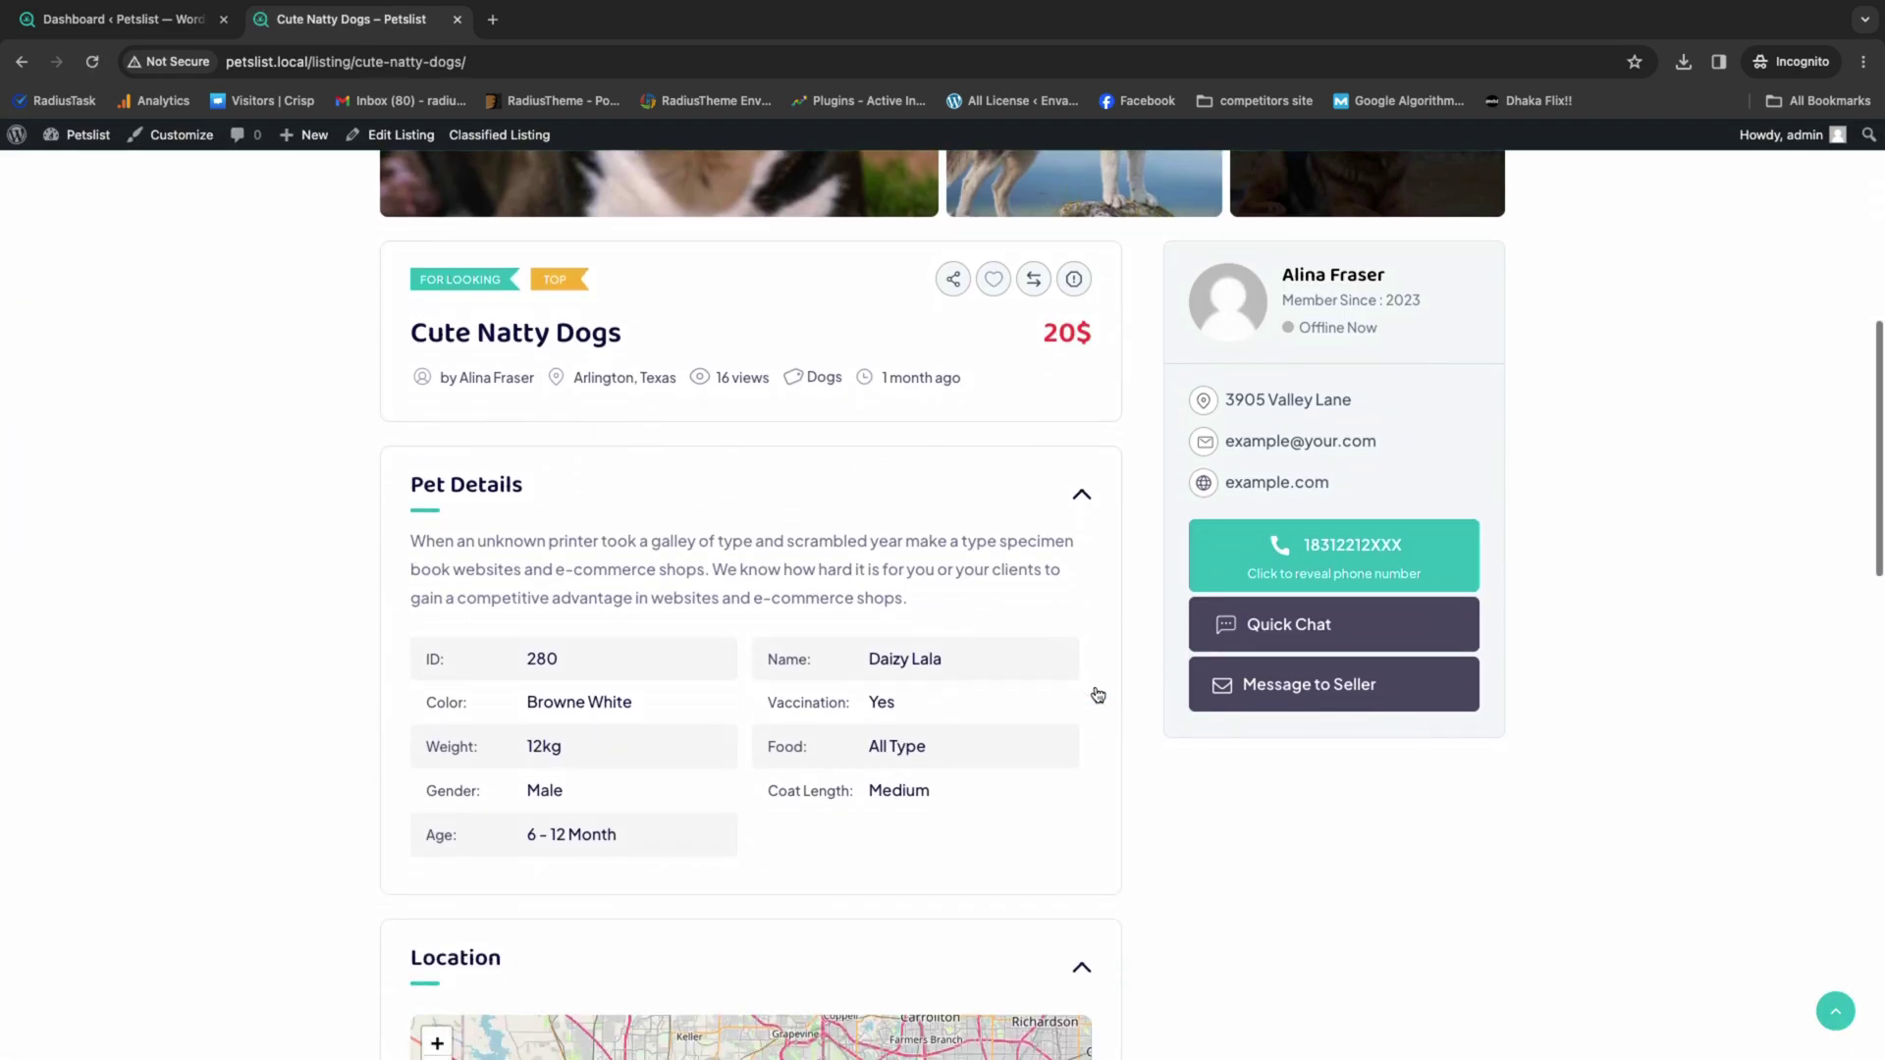
{"action": "scroll", "coordinate": [1094, 694], "scroll_direction": "up", "scroll_amount": 3}
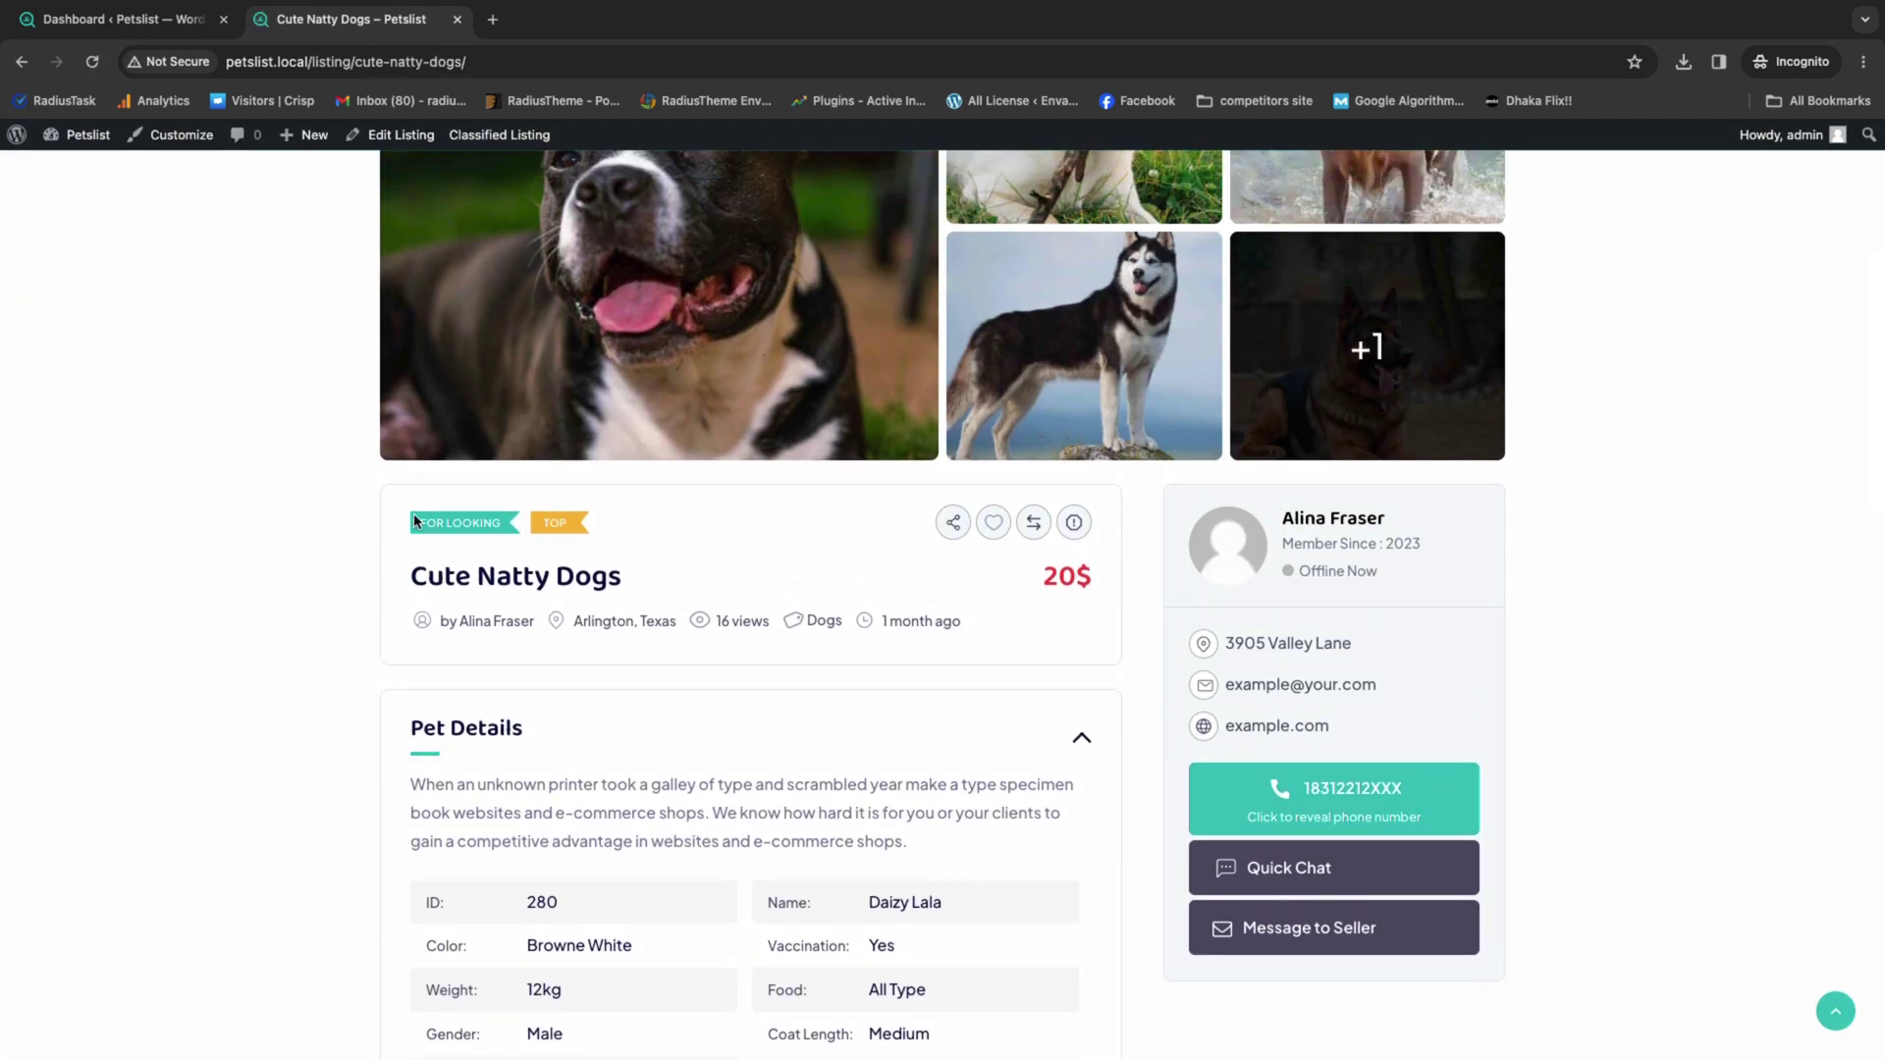
{"action": "left_click", "coordinate": [954, 523]}
{"action": "left_click", "coordinate": [1046, 556]}
- Reveal the seller's full phone number on the Cute Natty Dogs listing
{"action": "scroll", "coordinate": [875, 673], "scroll_direction": "down", "scroll_amount": 5}
{"action": "scroll", "coordinate": [946, 570], "scroll_direction": "down", "scroll_amount": 7}
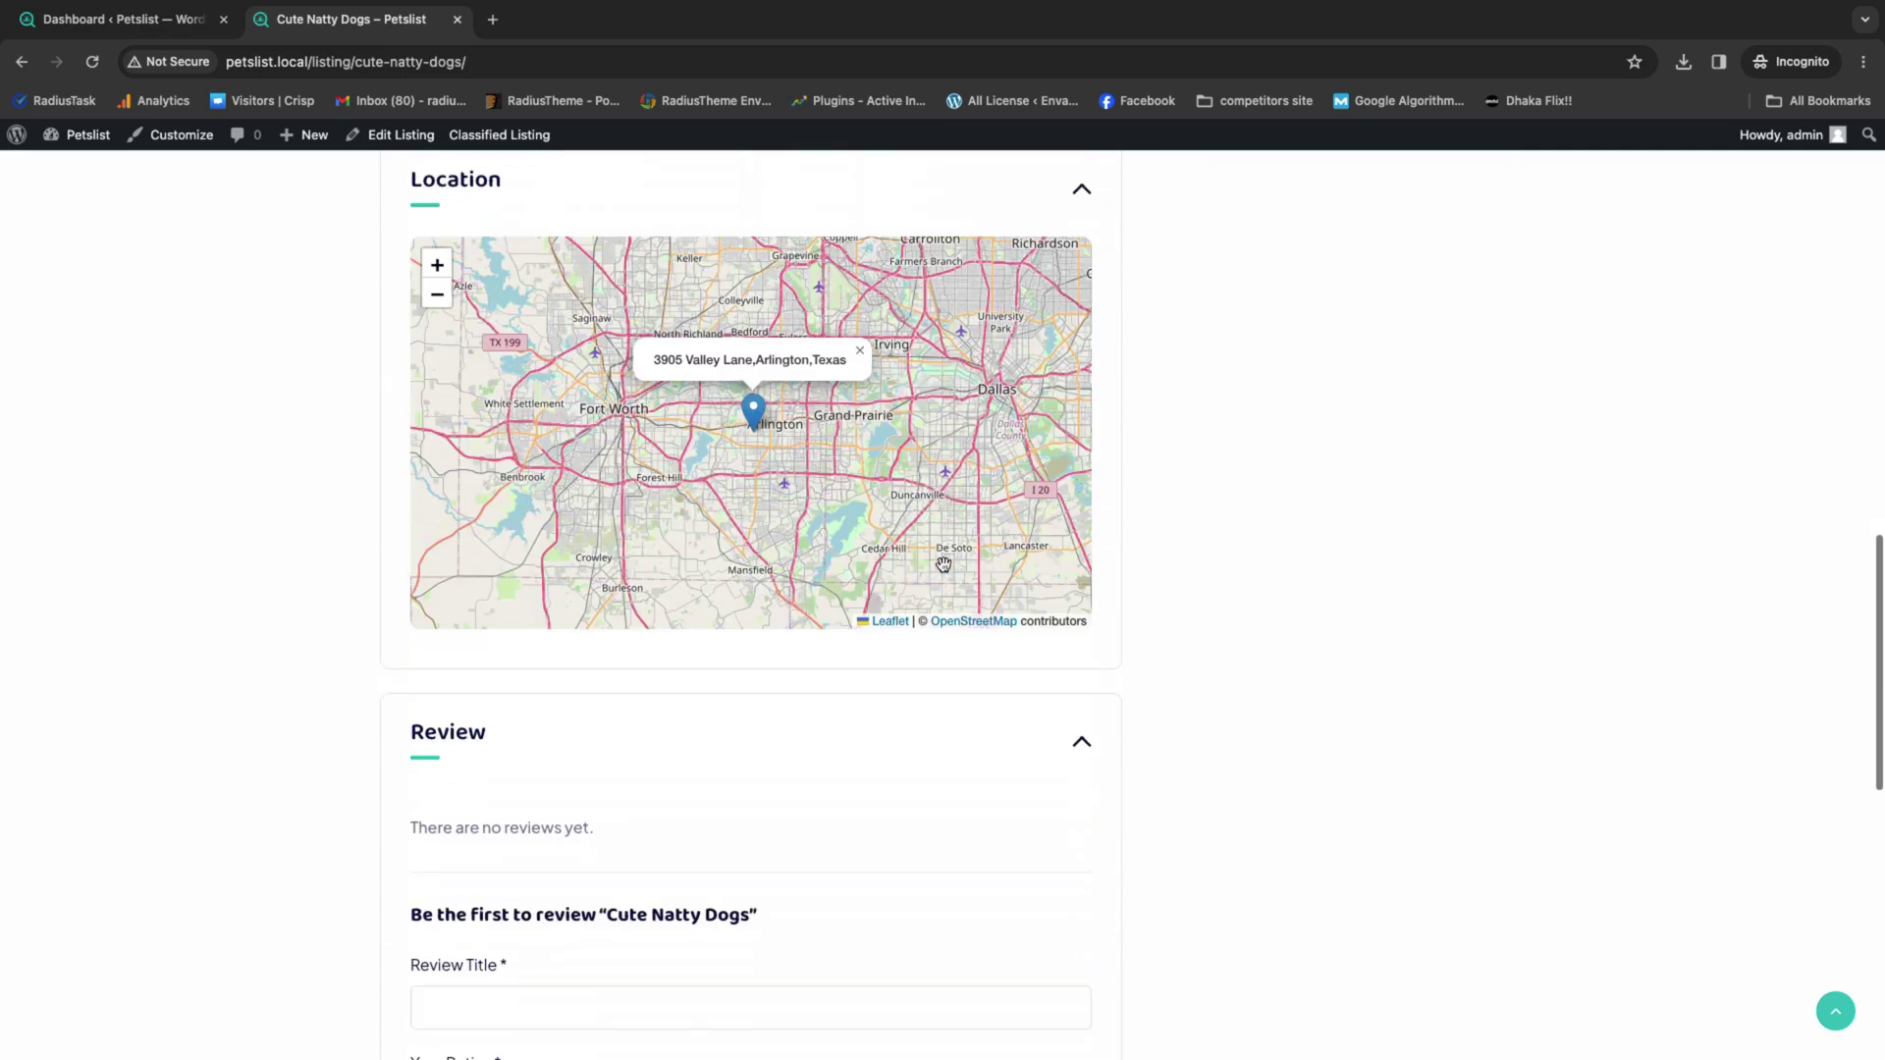
{"action": "scroll", "coordinate": [1195, 627], "scroll_direction": "up", "scroll_amount": 12}
{"action": "scroll", "coordinate": [1372, 485], "scroll_direction": "down", "scroll_amount": 2}
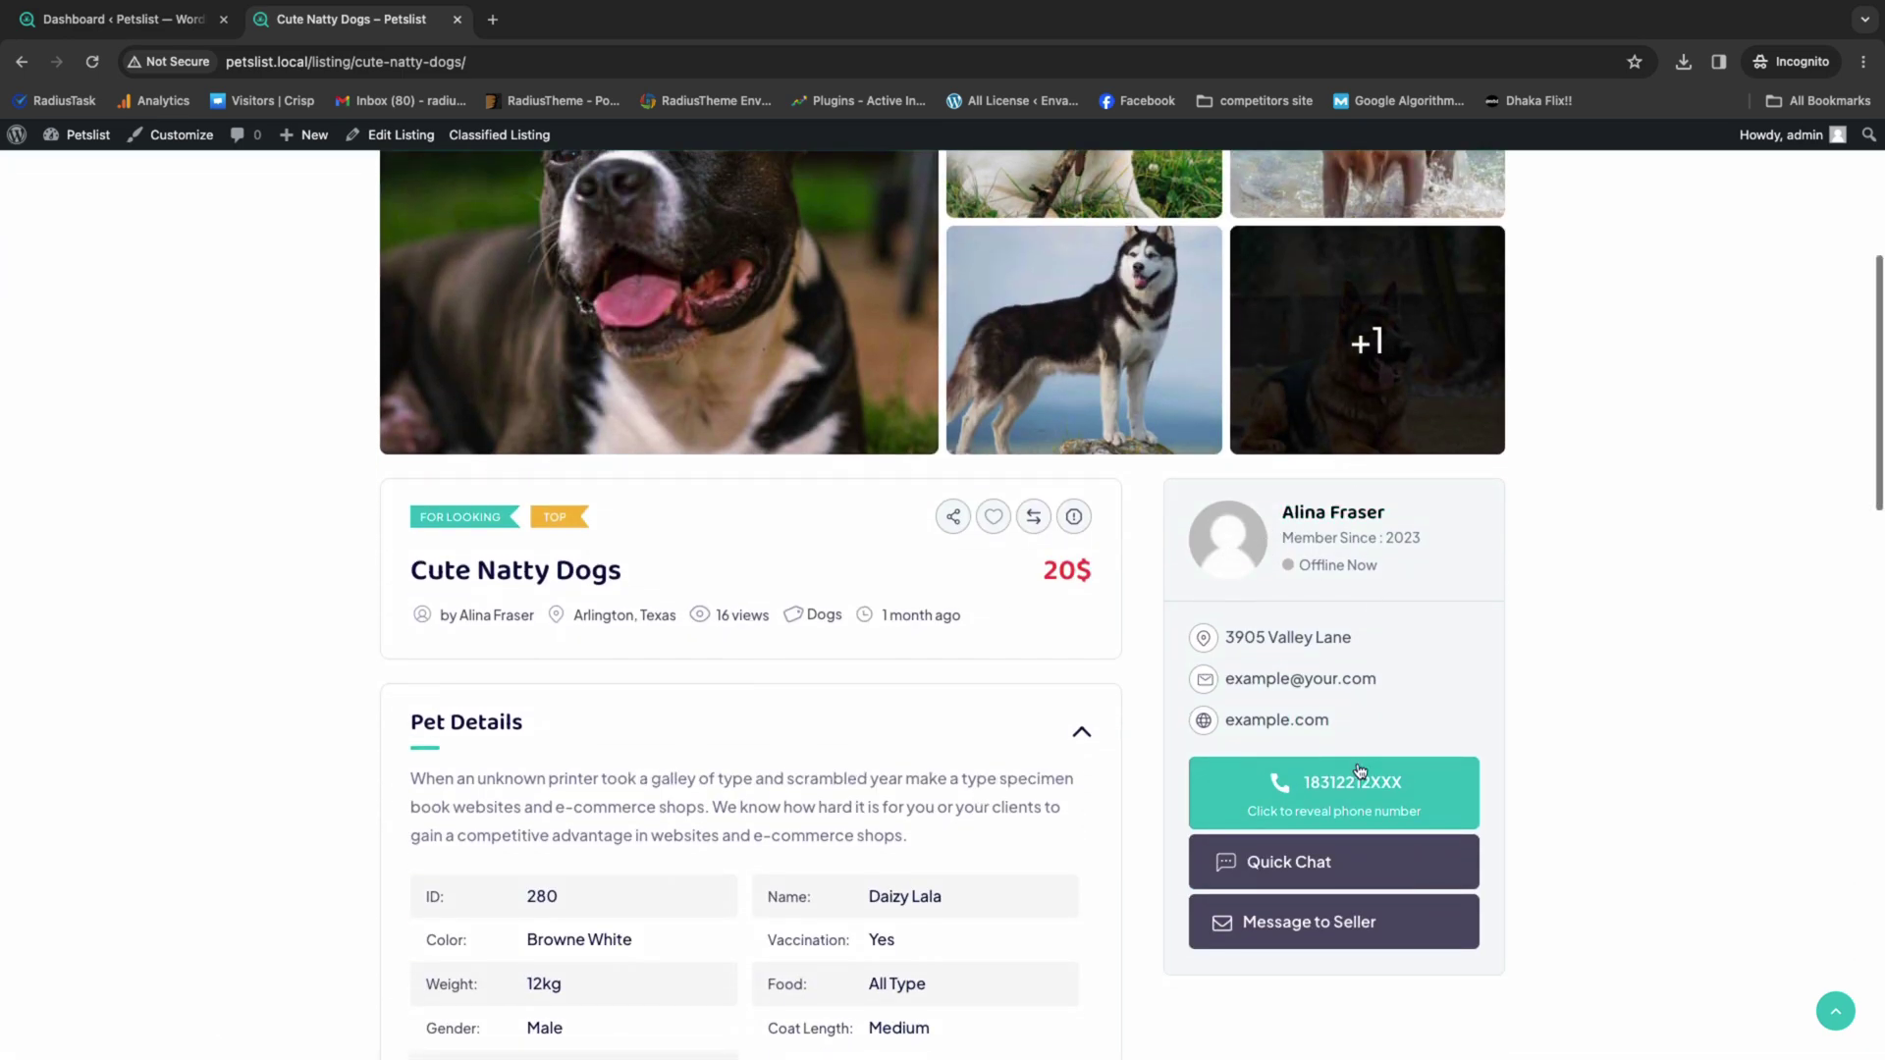
{"action": "scroll", "coordinate": [1355, 653], "scroll_direction": "down", "scroll_amount": 2}
{"action": "left_click", "coordinate": [1332, 601]}
- Try the Quick Chat panel, collapse it, then view the Message to Seller form
{"action": "left_click", "coordinate": [1310, 666]}
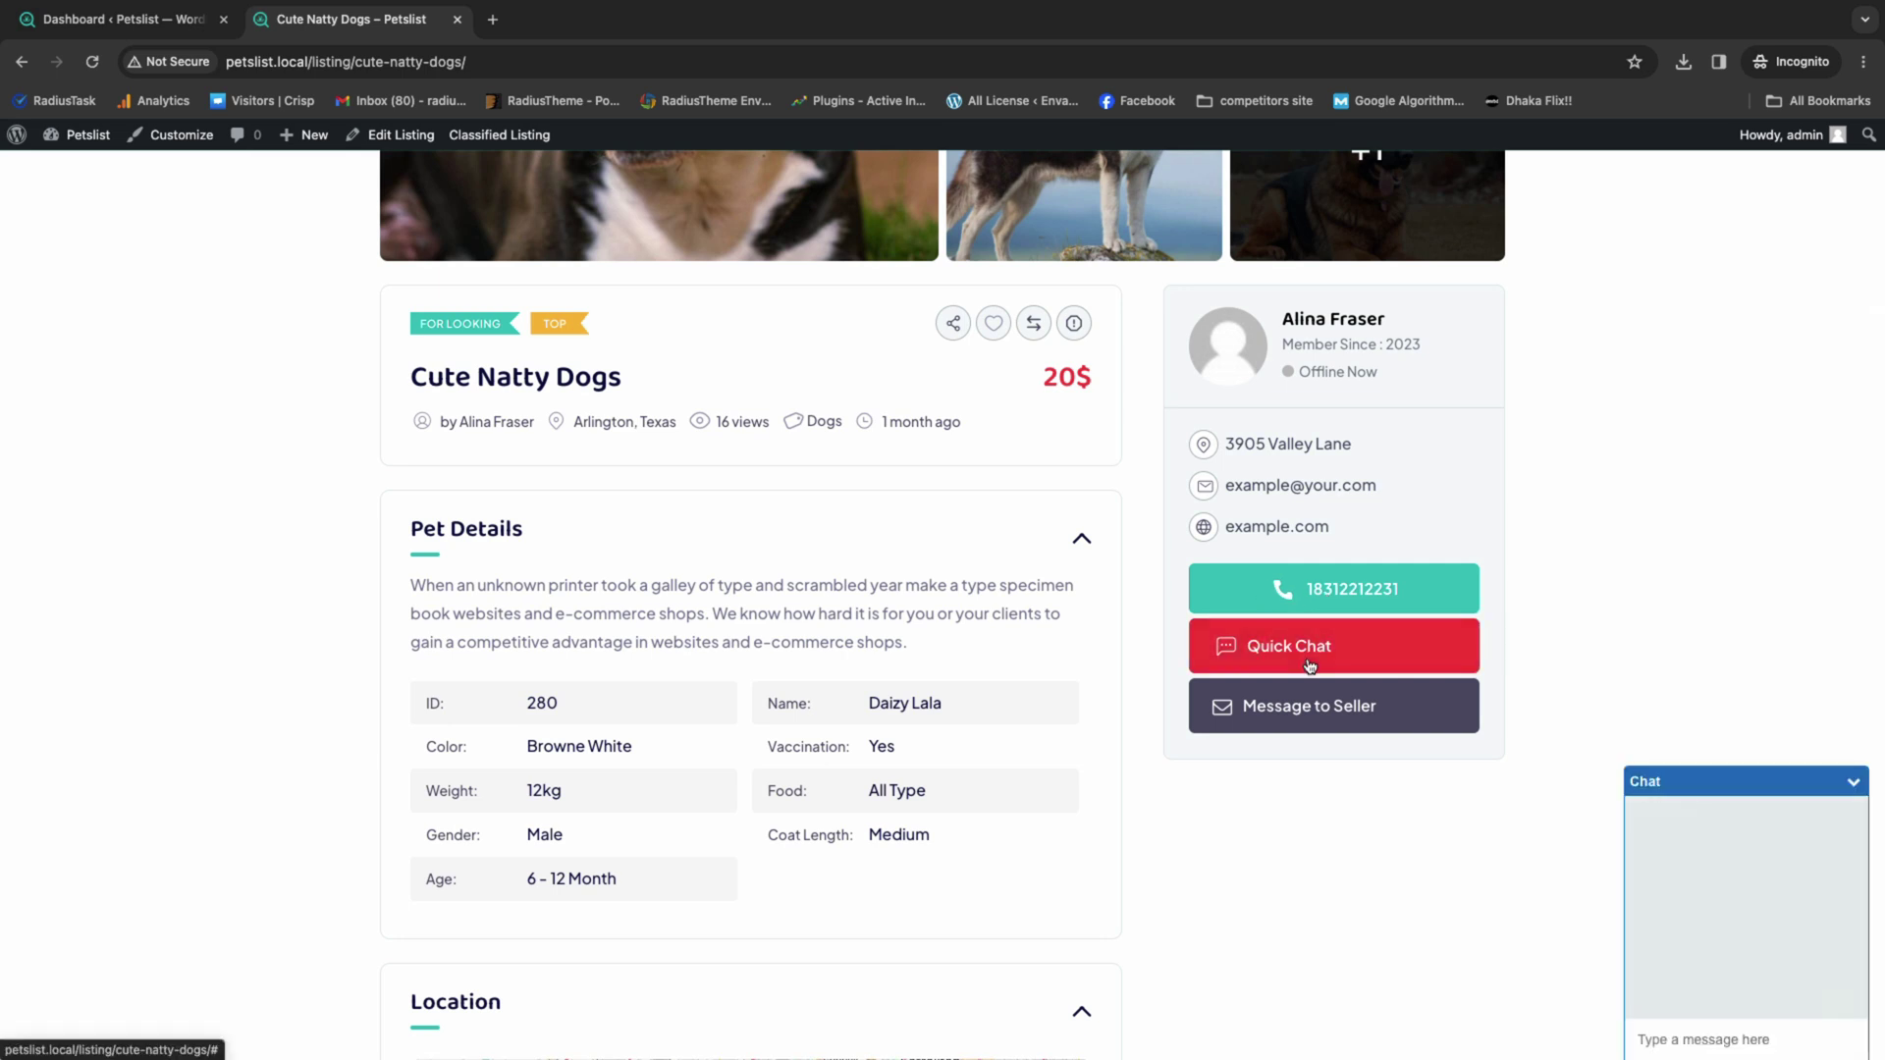
{"action": "left_click", "coordinate": [1854, 783]}
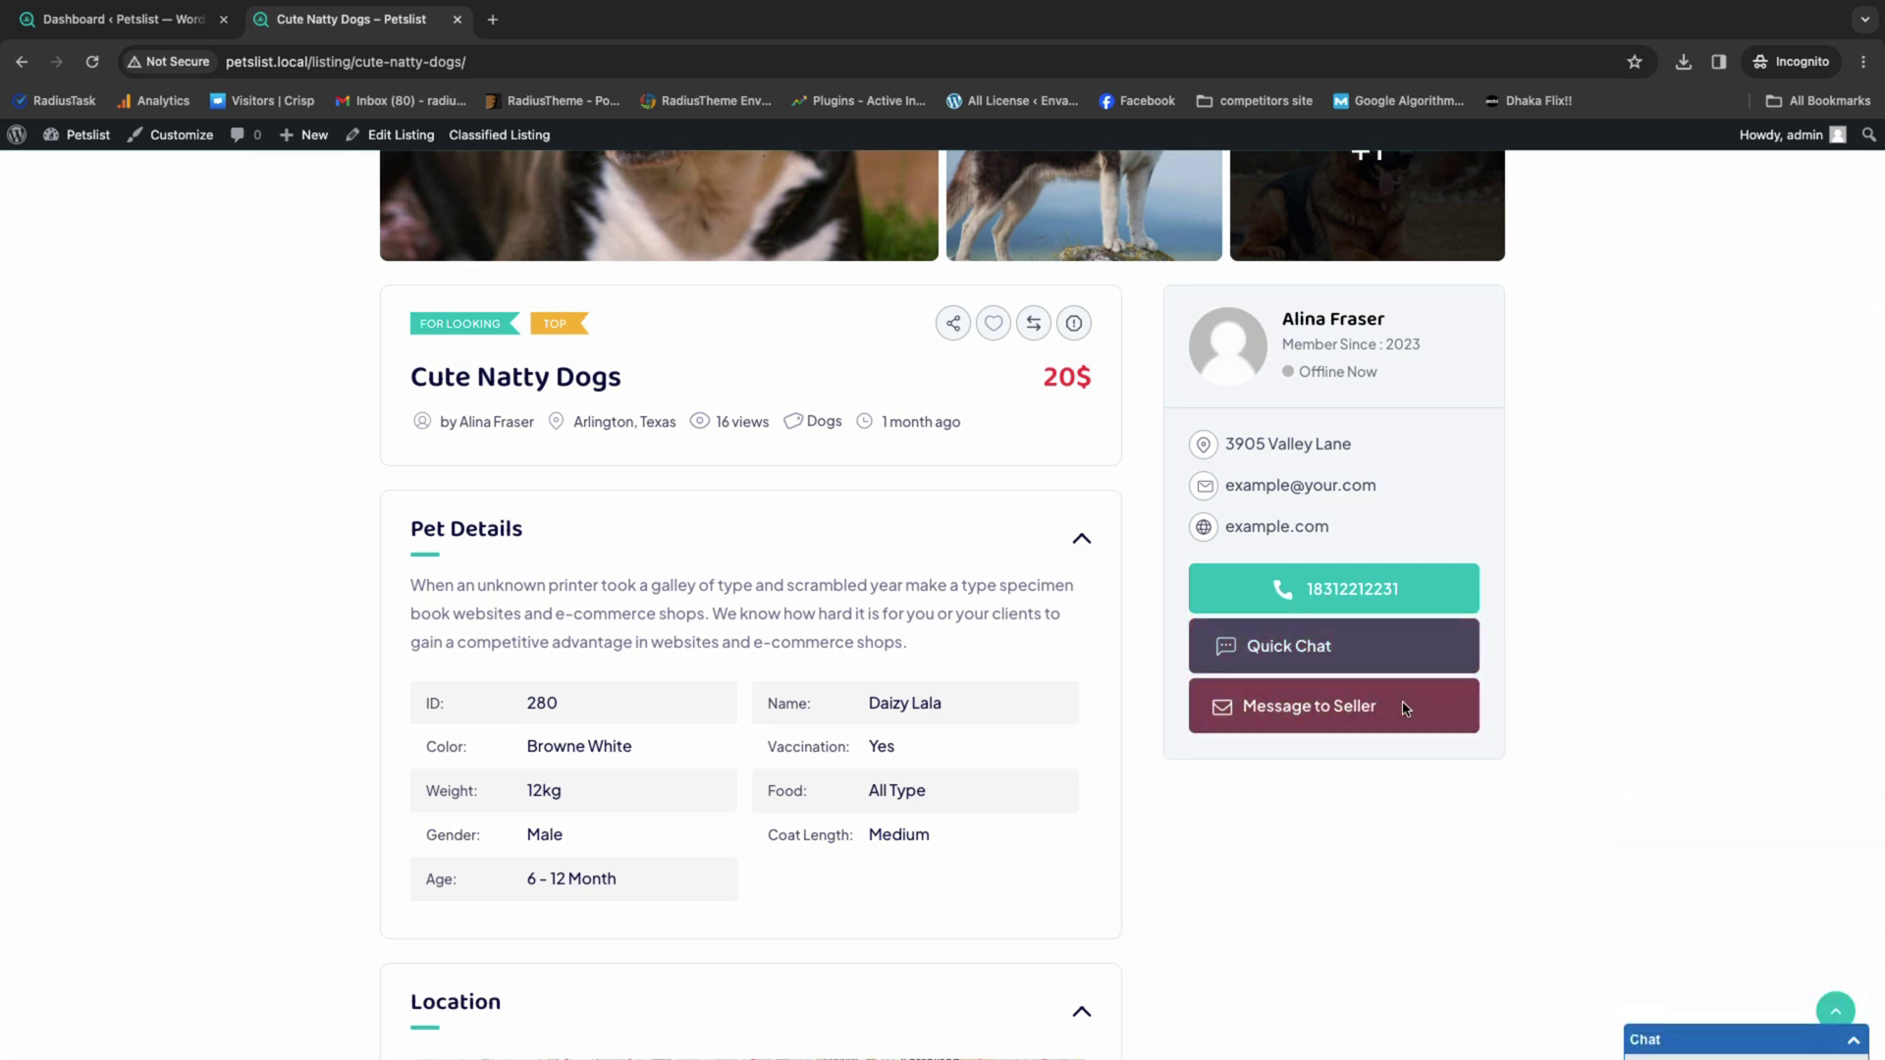
{"action": "left_click", "coordinate": [1309, 706]}
{"action": "scroll", "coordinate": [1253, 534], "scroll_direction": "down", "scroll_amount": 2}
{"action": "scroll", "coordinate": [1289, 556], "scroll_direction": "up", "scroll_amount": 3}
{"action": "scroll", "coordinate": [1289, 556], "scroll_direction": "up", "scroll_amount": 6}
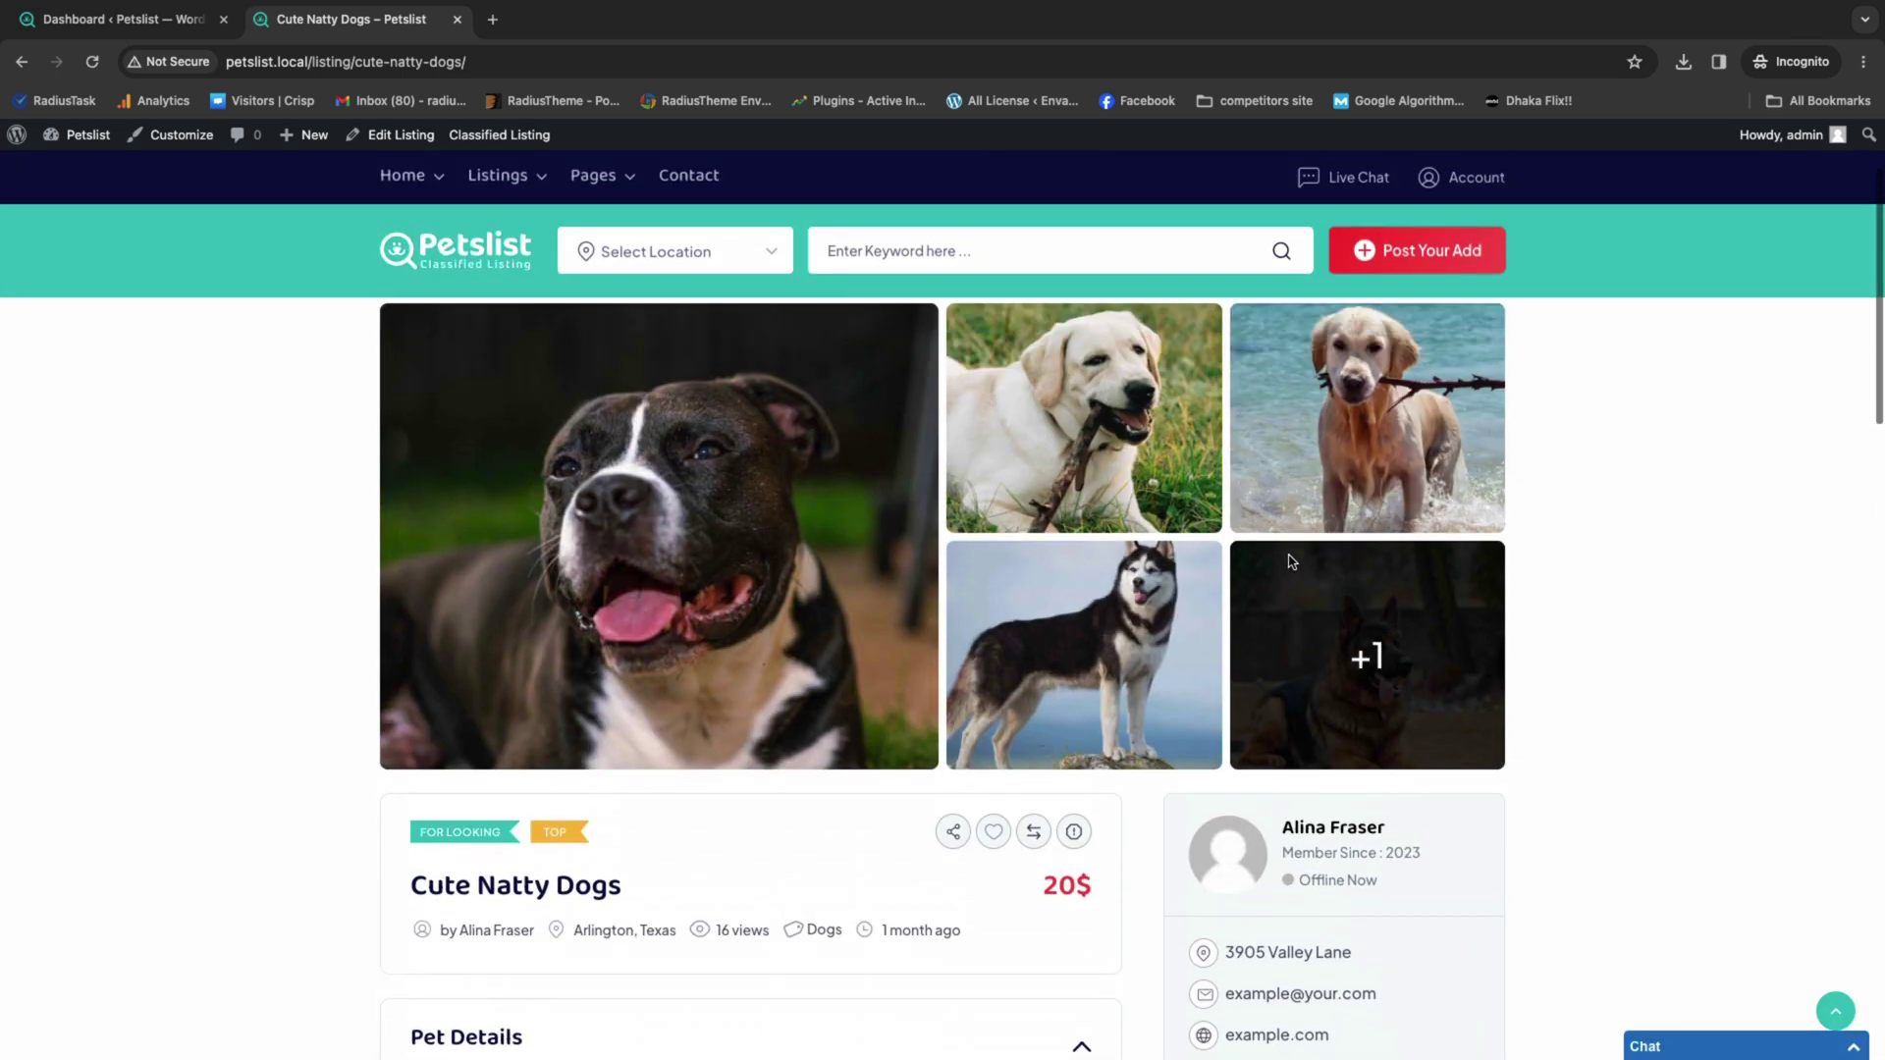
{"action": "mouse_move", "coordinate": [497, 176]}
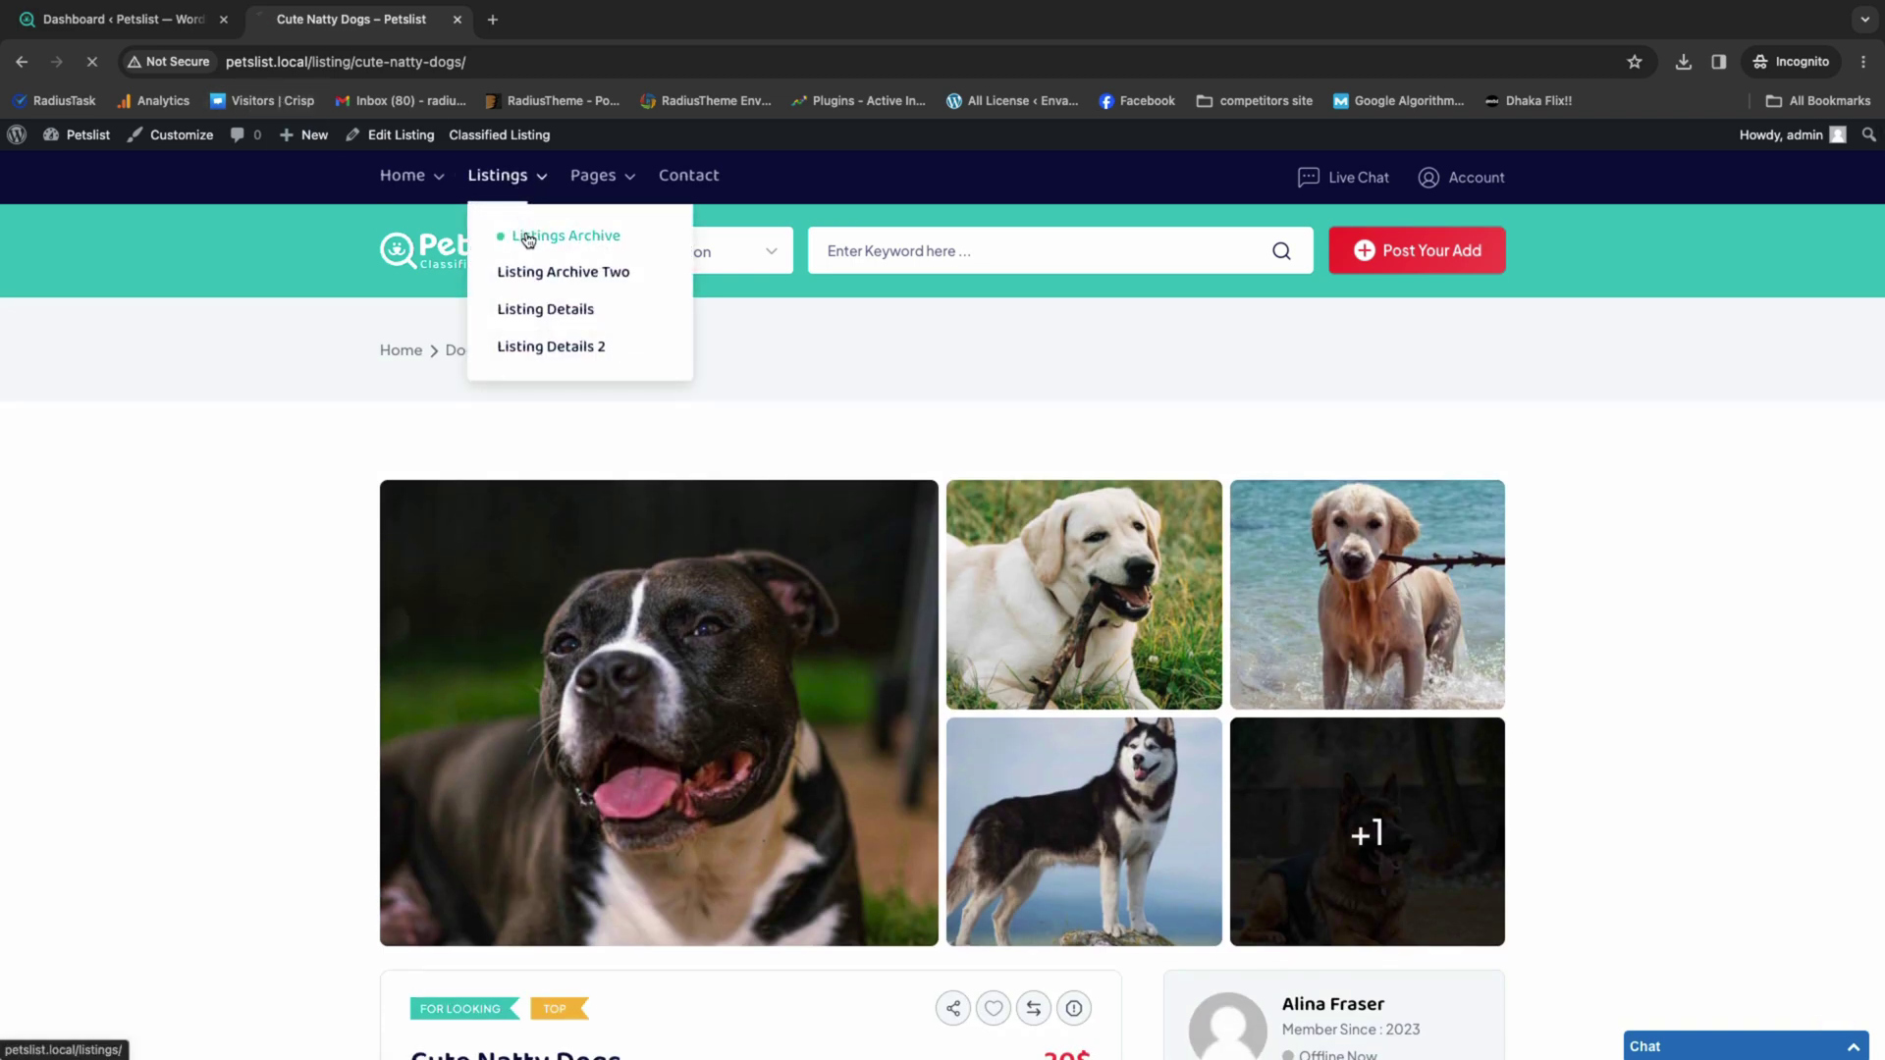
- View the Listing Archive Two layout
{"action": "scroll", "coordinate": [526, 274], "scroll_direction": "down", "scroll_amount": 3}
{"action": "scroll", "coordinate": [524, 263], "scroll_direction": "up", "scroll_amount": 3}
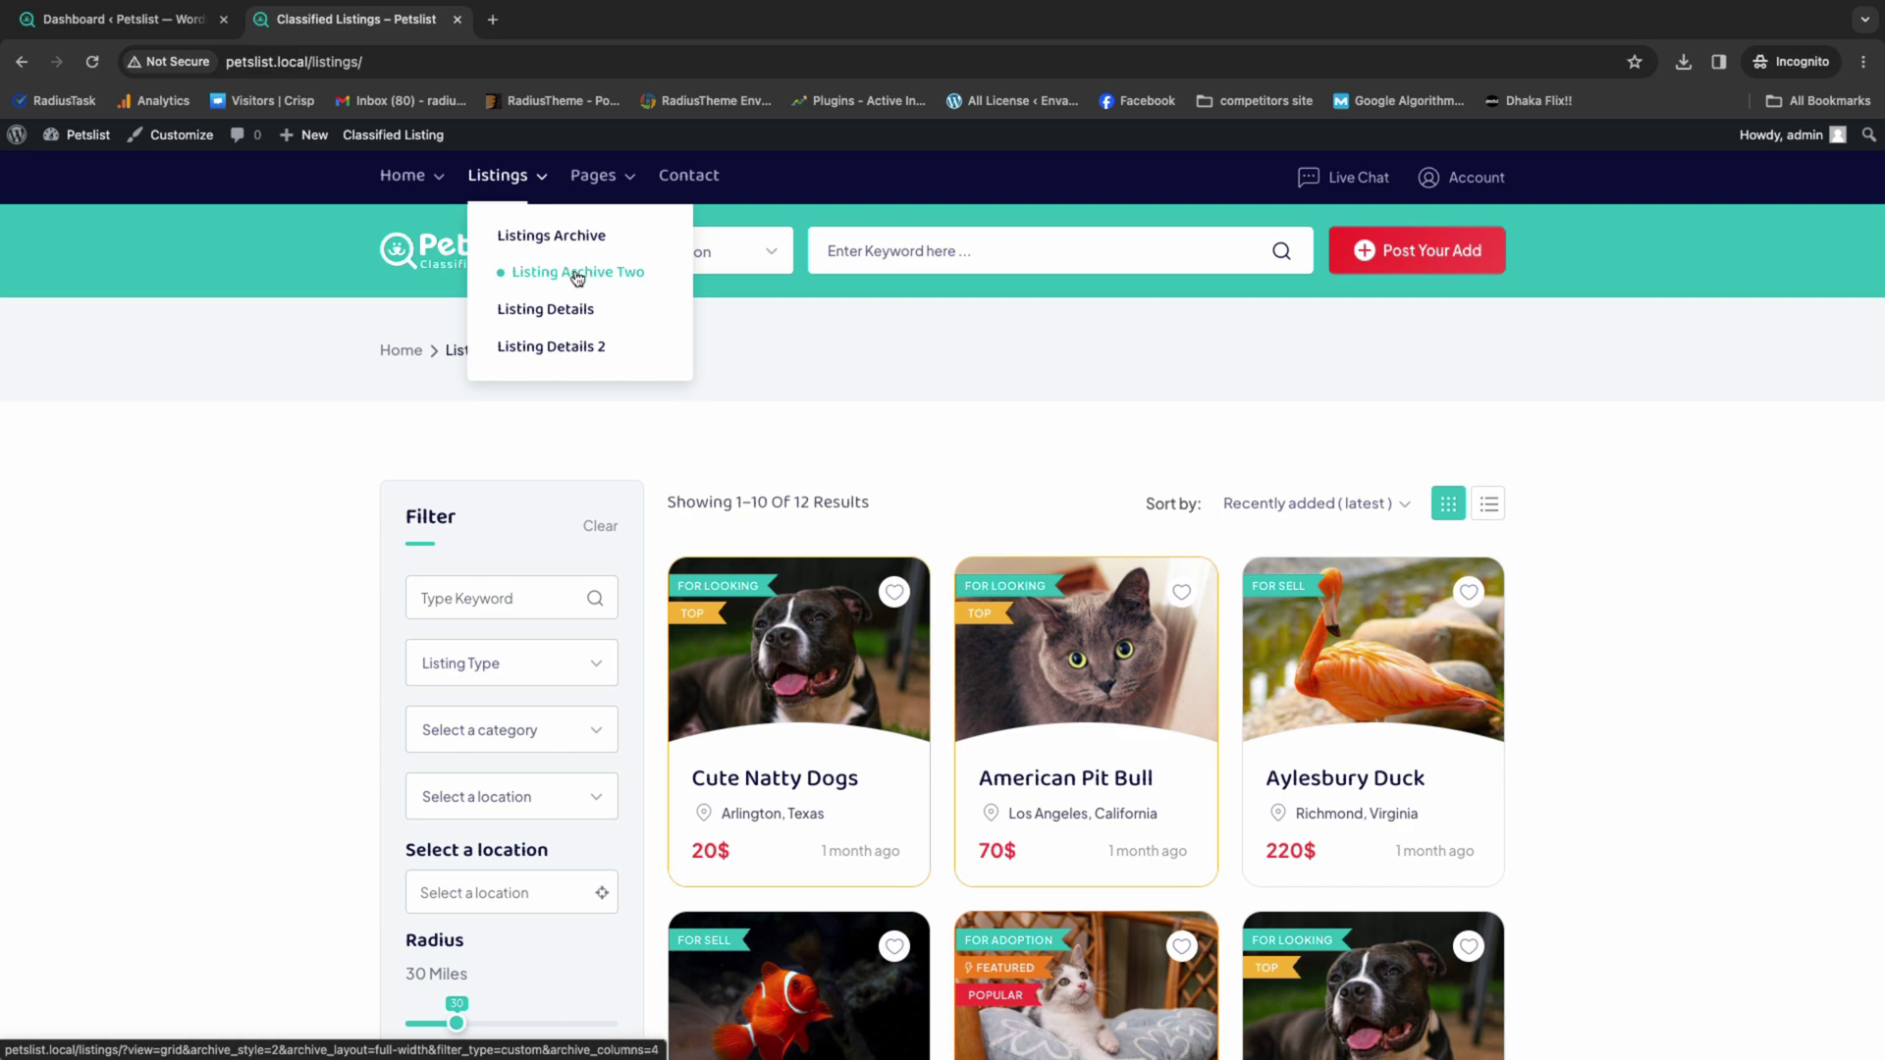
{"action": "left_click", "coordinate": [578, 275]}
{"action": "scroll", "coordinate": [577, 279], "scroll_direction": "down", "scroll_amount": 10}
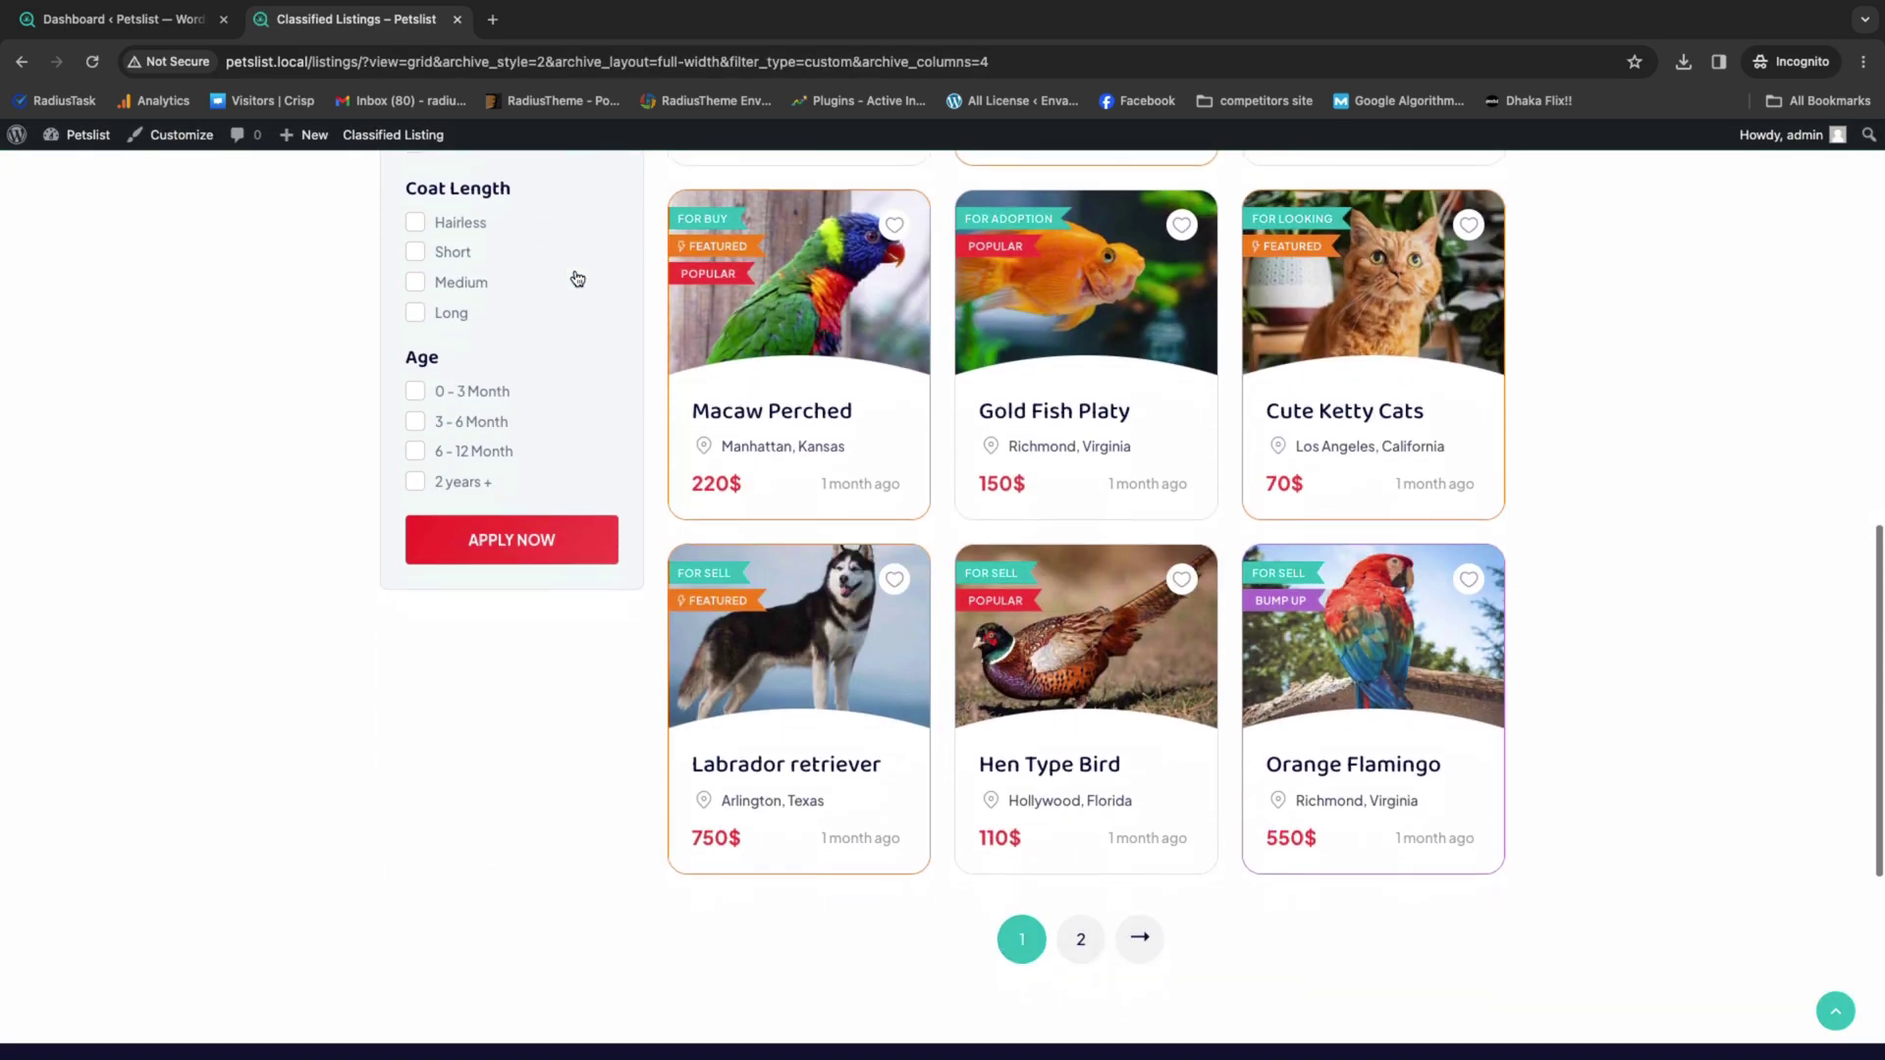
{"action": "scroll", "coordinate": [577, 279], "scroll_direction": "up", "scroll_amount": 10}
- View the Listing Details demo page
{"action": "mouse_move", "coordinate": [500, 176]}
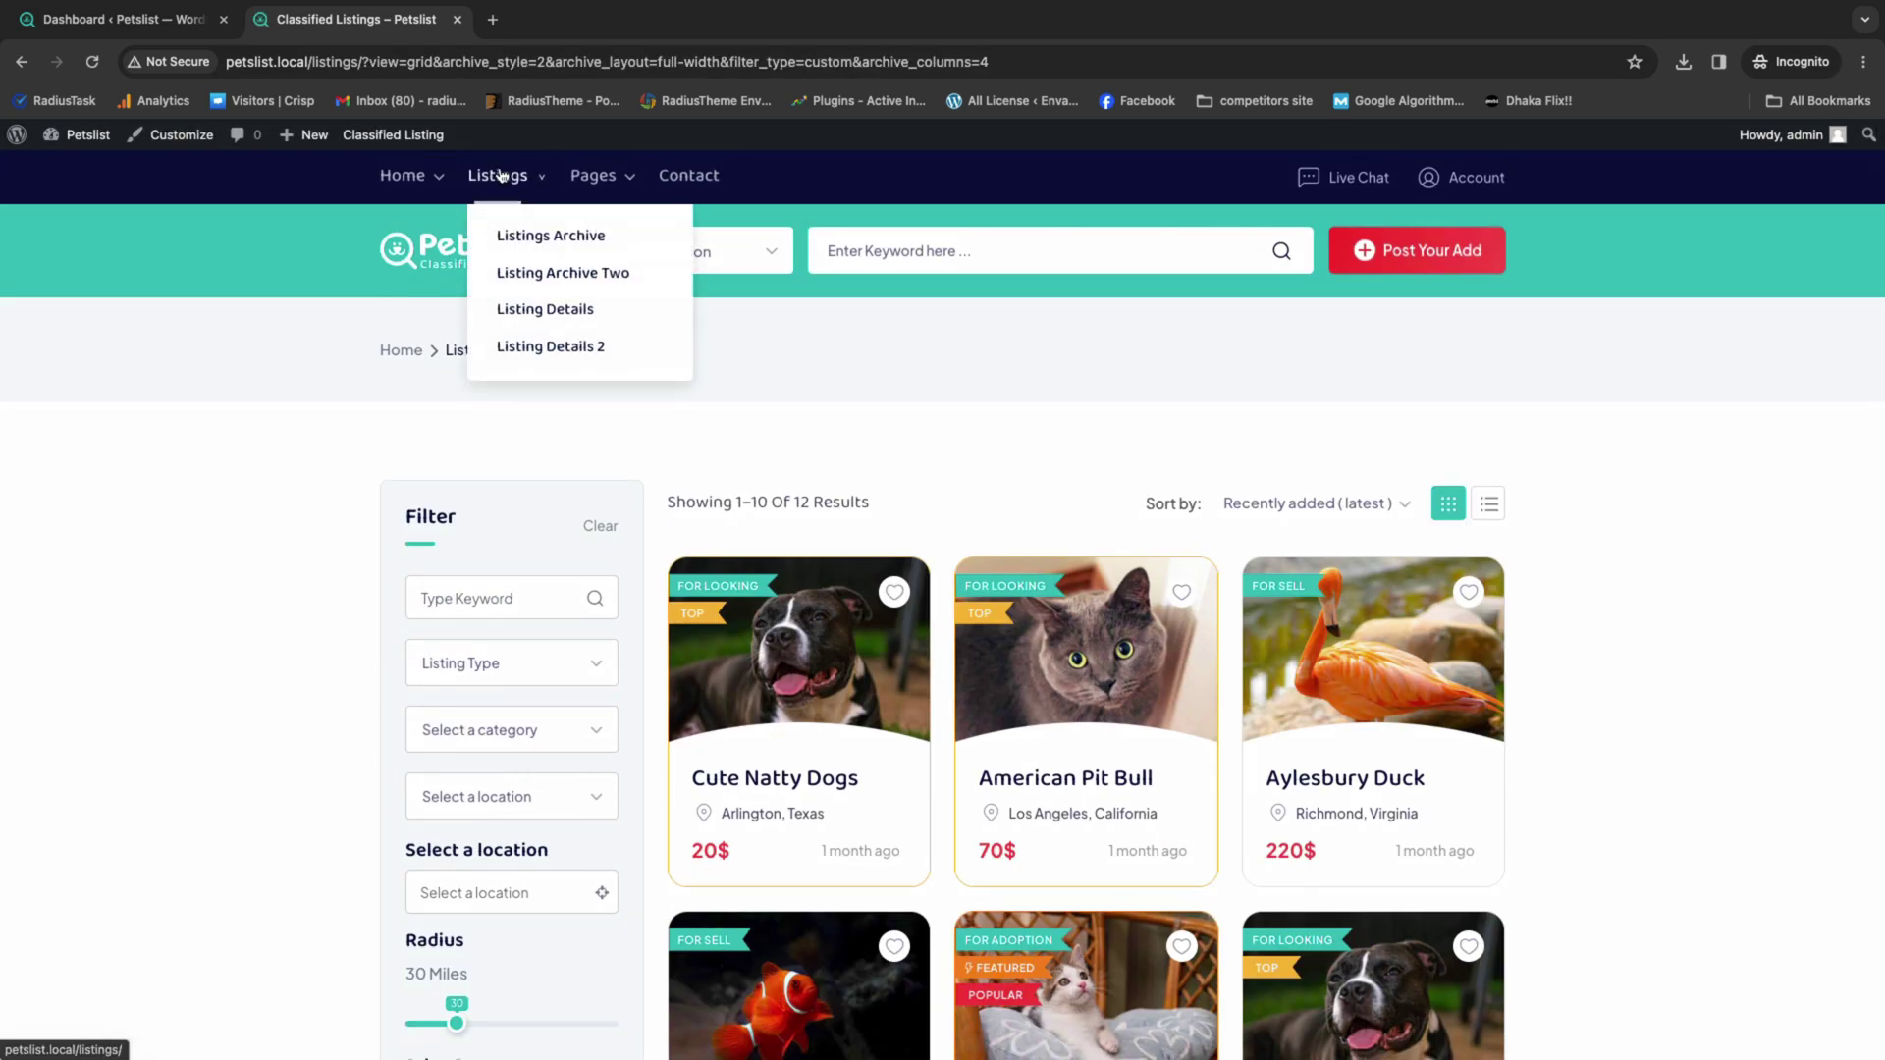
{"action": "left_click", "coordinate": [580, 310]}
{"action": "scroll", "coordinate": [1366, 556], "scroll_direction": "down", "scroll_amount": 5}
{"action": "scroll", "coordinate": [1365, 555], "scroll_direction": "up", "scroll_amount": 3}
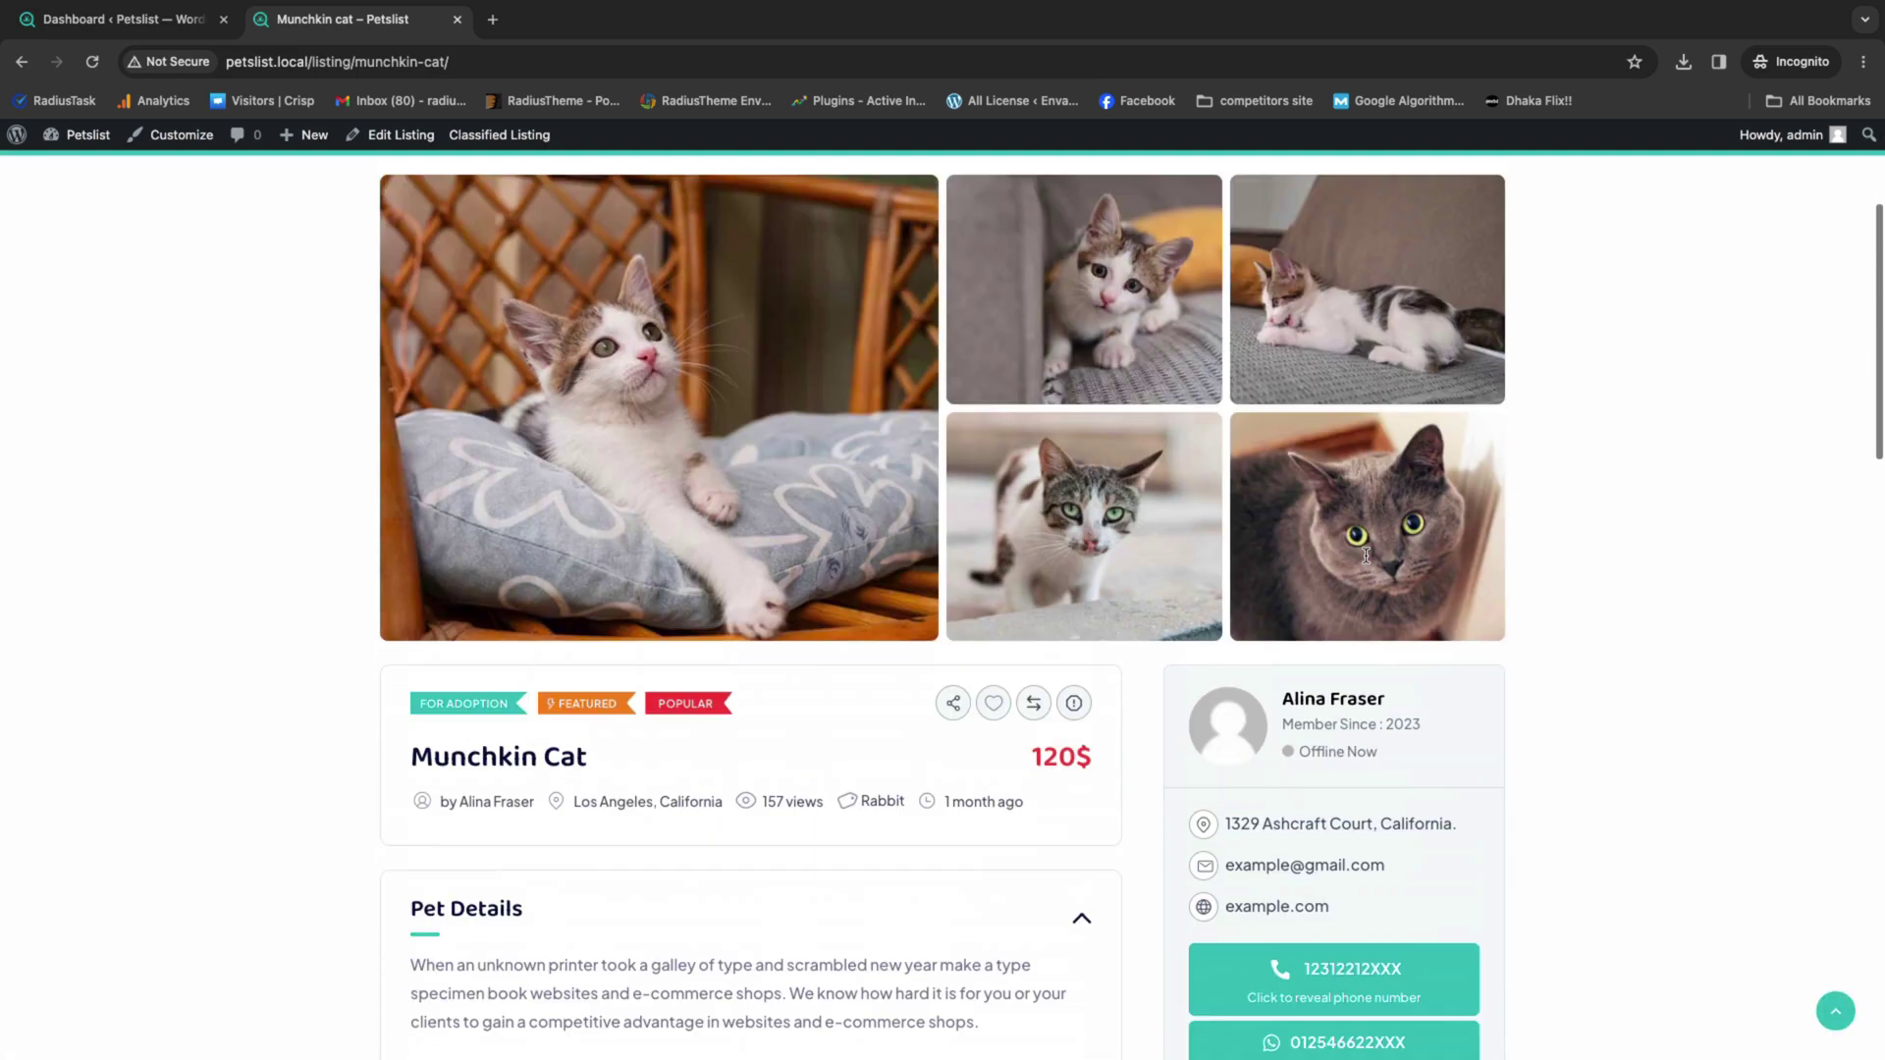
{"action": "scroll", "coordinate": [1366, 556], "scroll_direction": "up", "scroll_amount": 3}
- View the Listing Details 2 layout, then go to the About page
{"action": "mouse_move", "coordinate": [499, 176]}
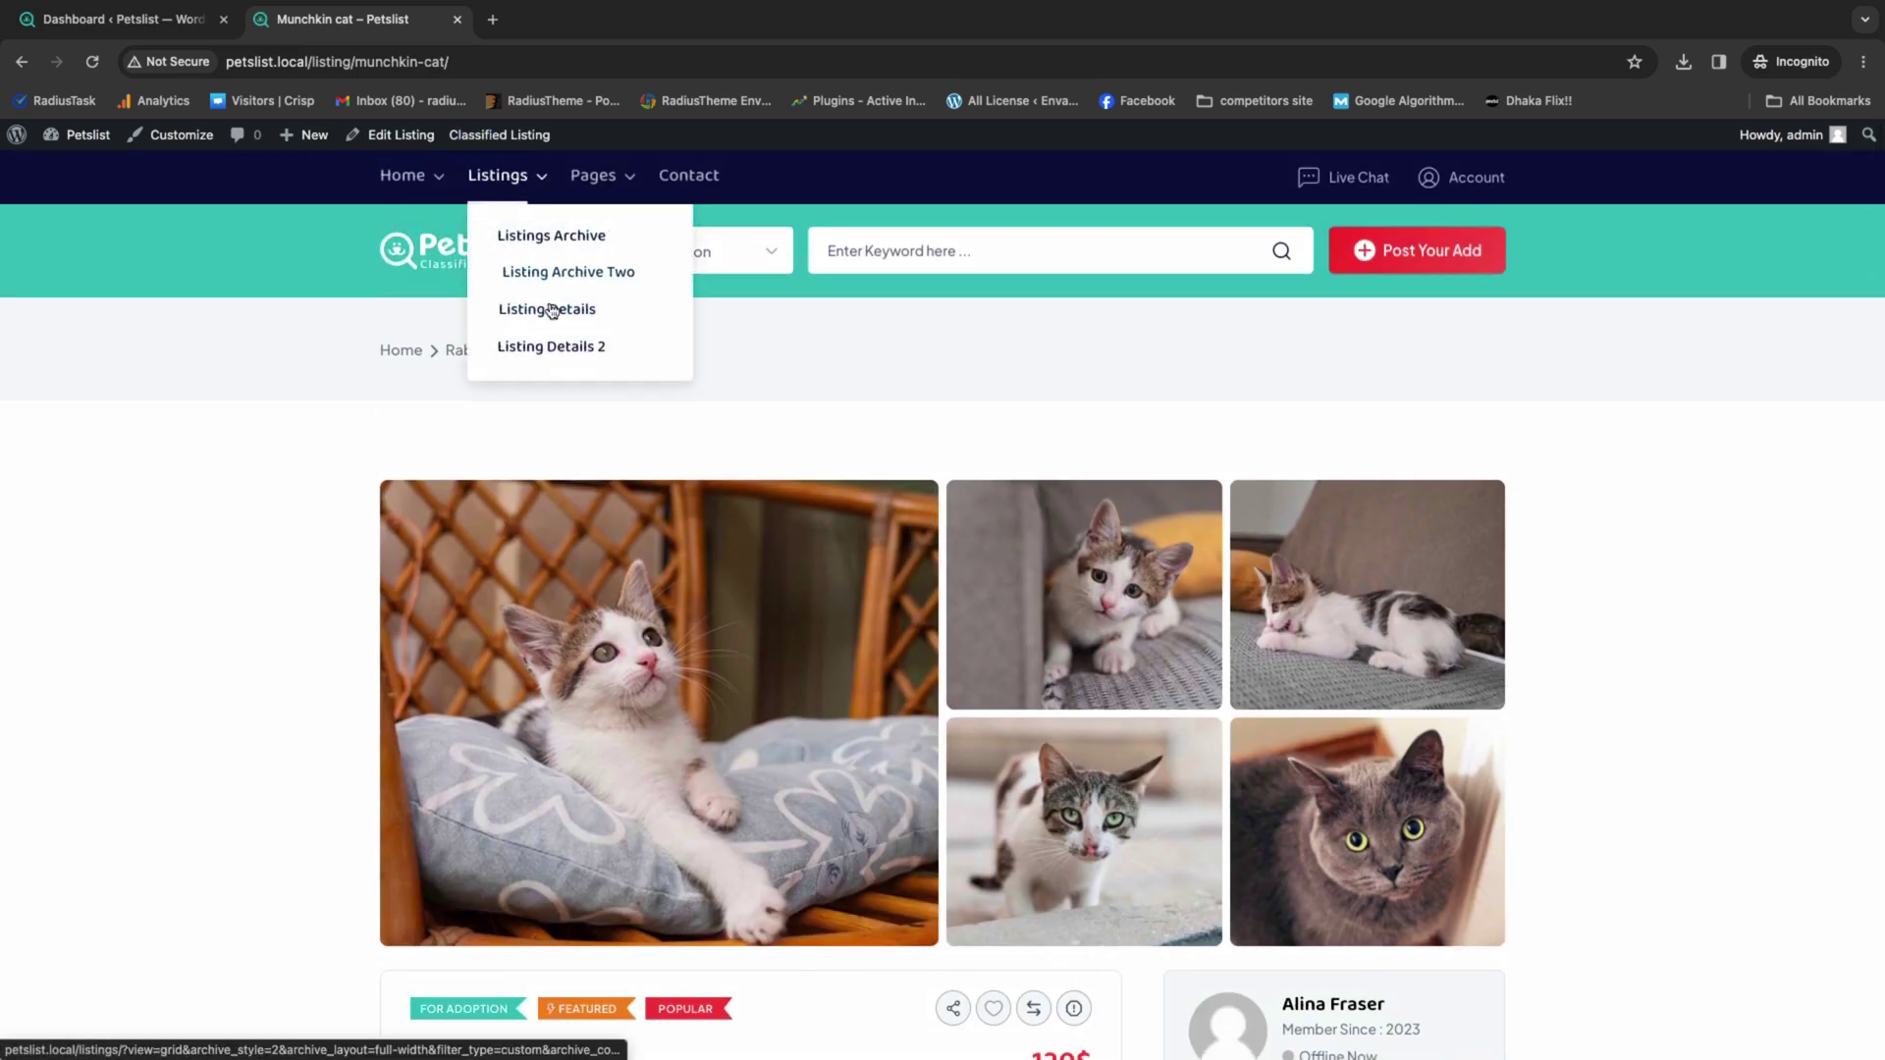
{"action": "left_click", "coordinate": [560, 349]}
{"action": "scroll", "coordinate": [575, 356], "scroll_direction": "down", "scroll_amount": 7}
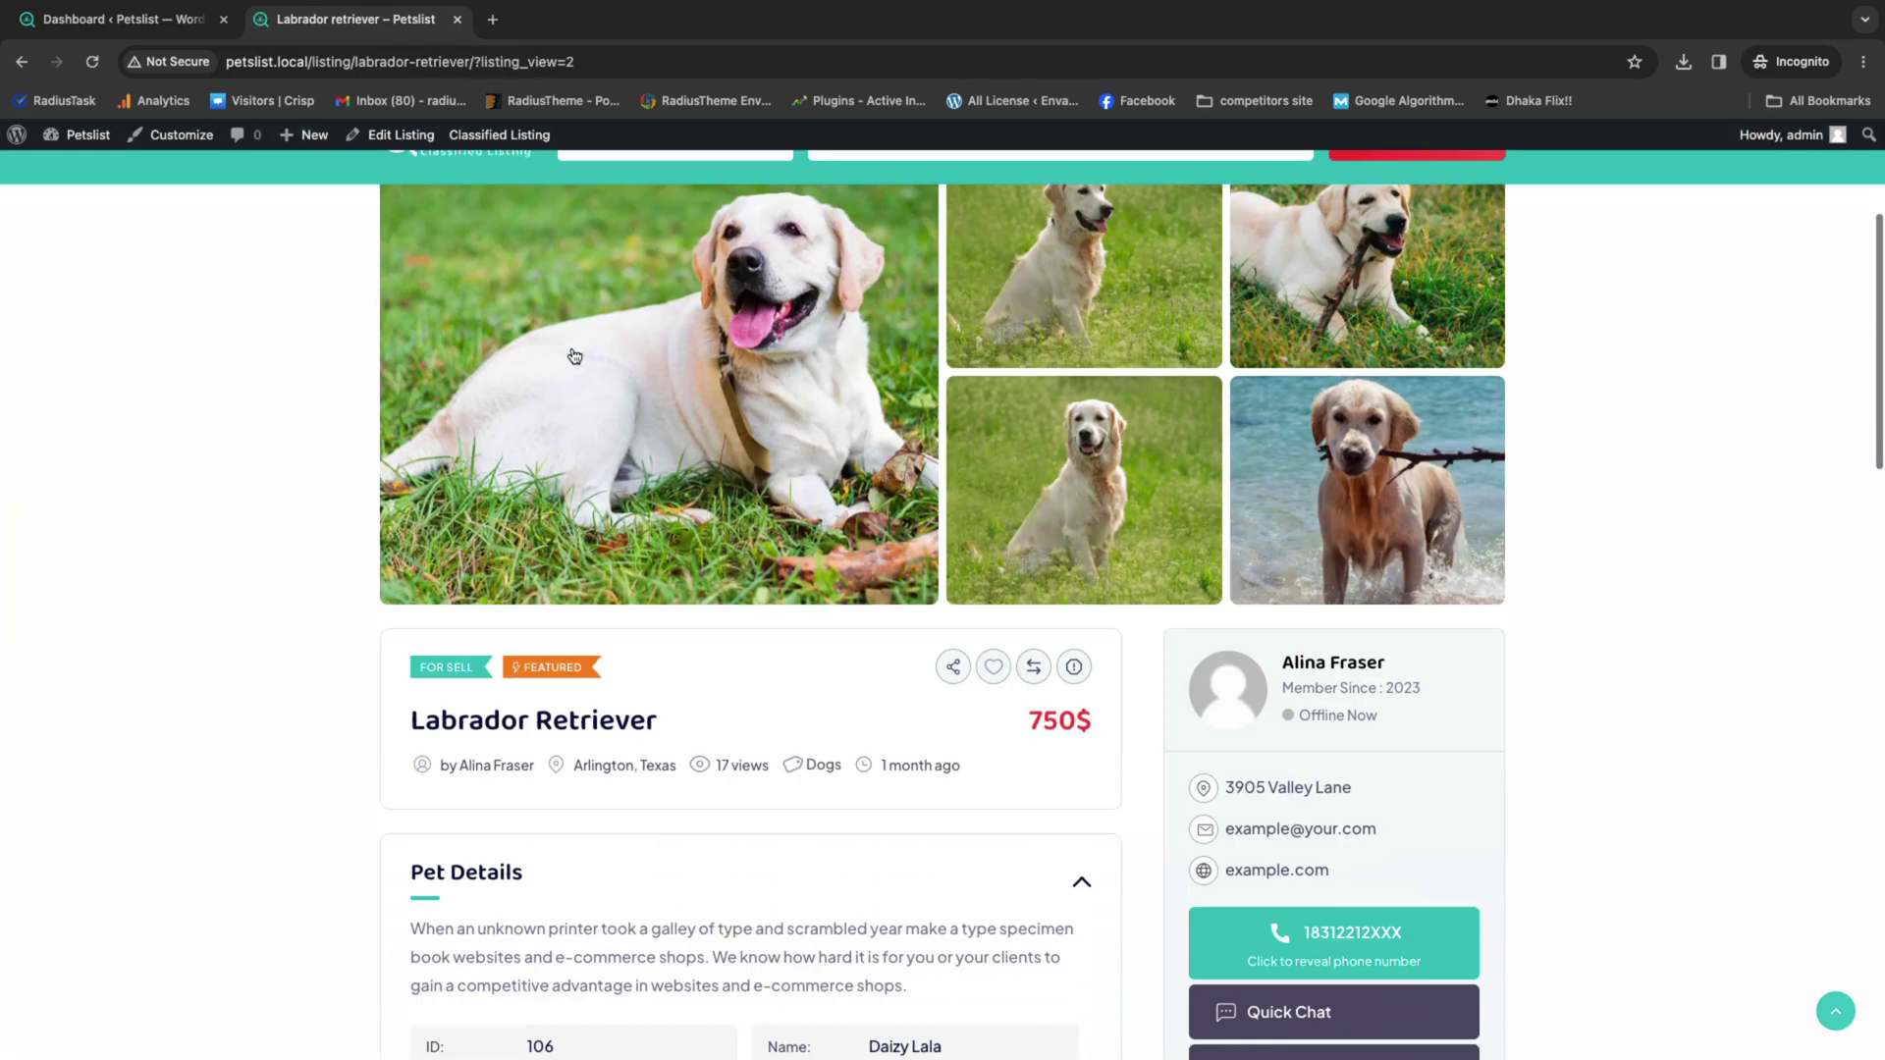
{"action": "scroll", "coordinate": [574, 356], "scroll_direction": "down", "scroll_amount": 5}
{"action": "scroll", "coordinate": [575, 355], "scroll_direction": "up", "scroll_amount": 12}
{"action": "mouse_move", "coordinate": [595, 177]}
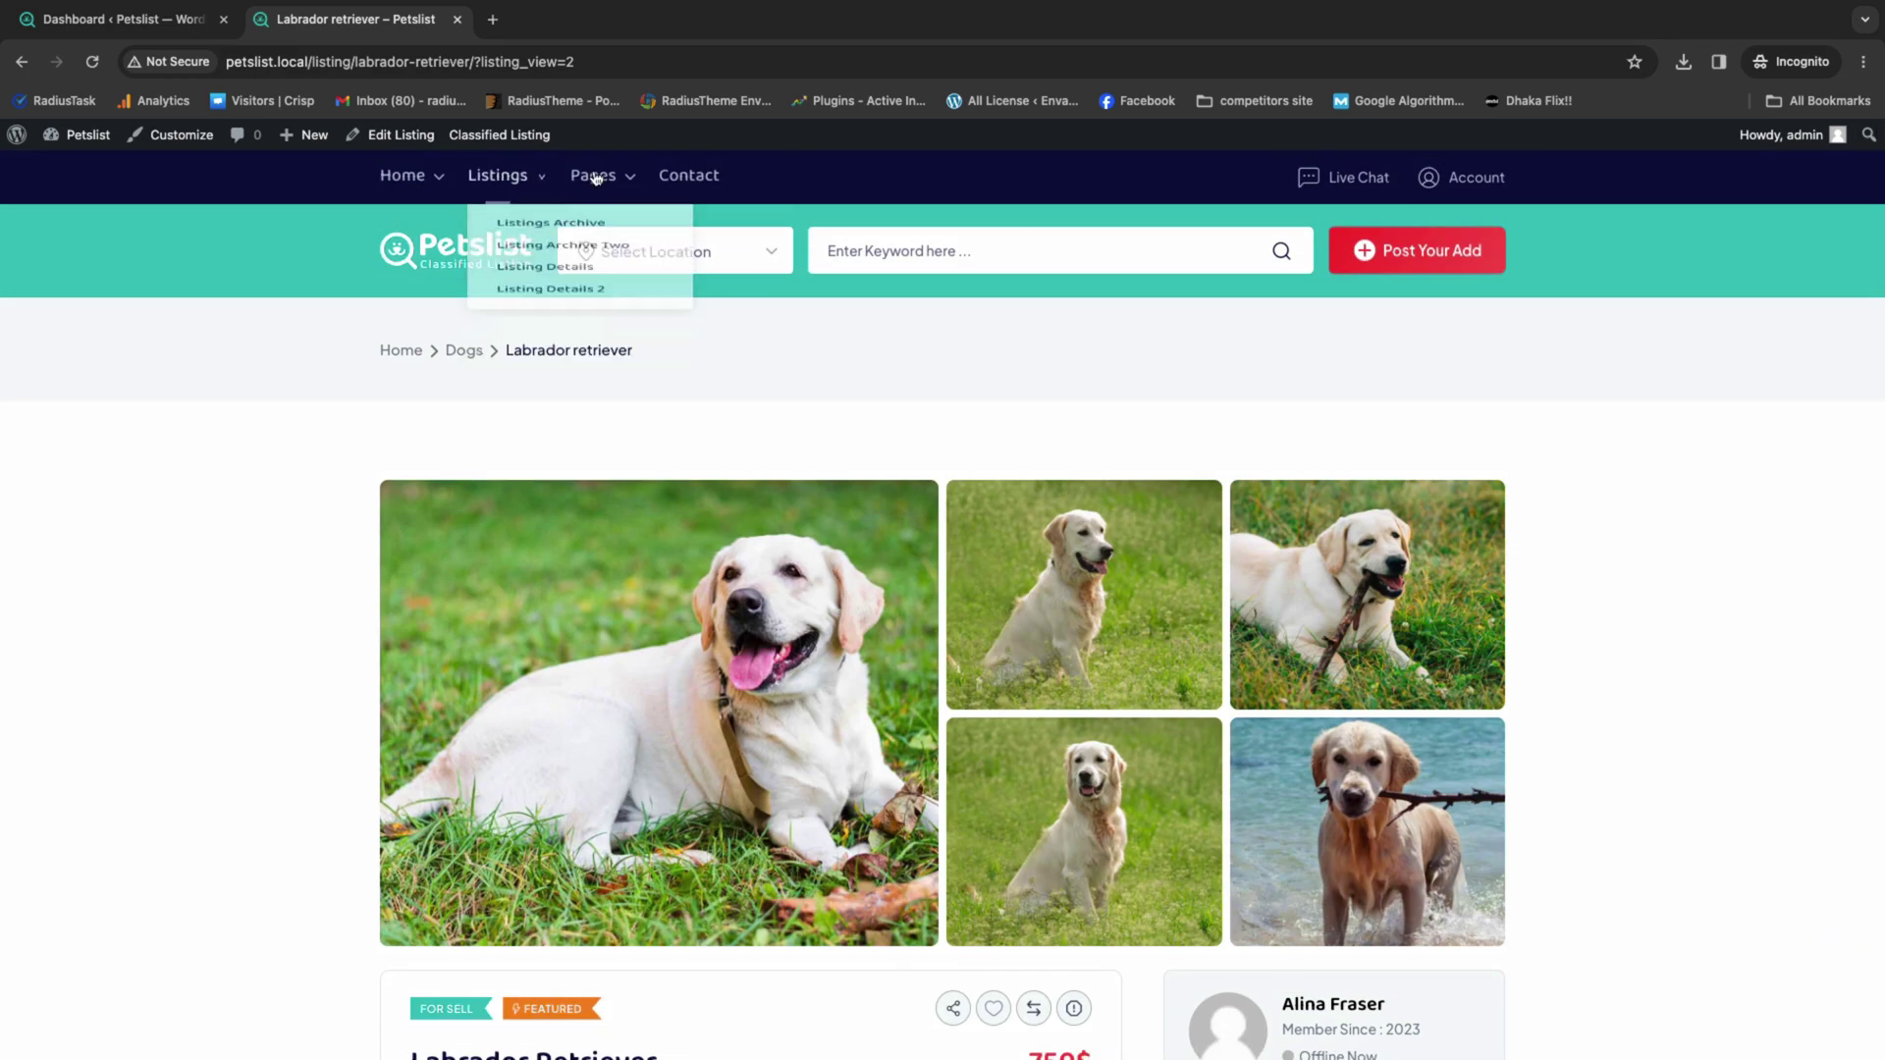
{"action": "left_click", "coordinate": [631, 237]}
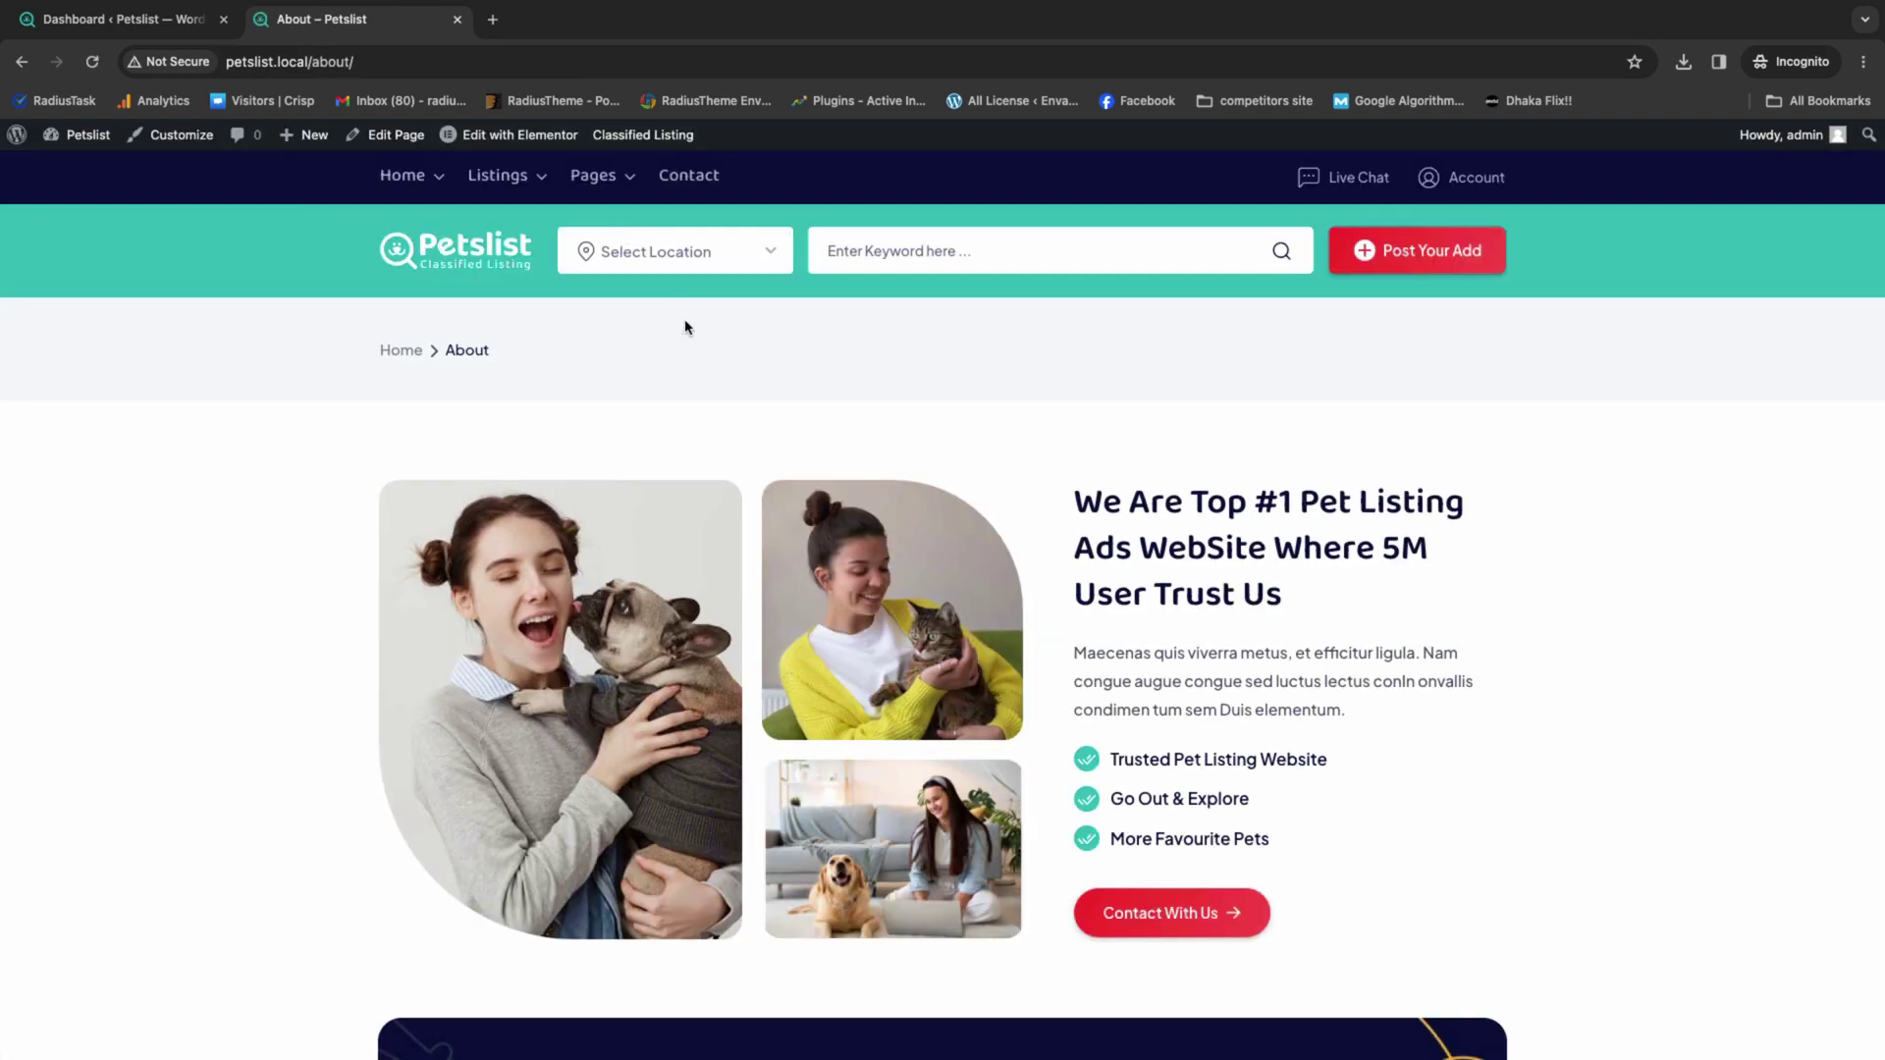
- Scroll through the About page's stats, team and pricing sections
{"action": "scroll", "coordinate": [686, 324], "scroll_direction": "down", "scroll_amount": 12}
{"action": "scroll", "coordinate": [686, 326], "scroll_direction": "down", "scroll_amount": 9}
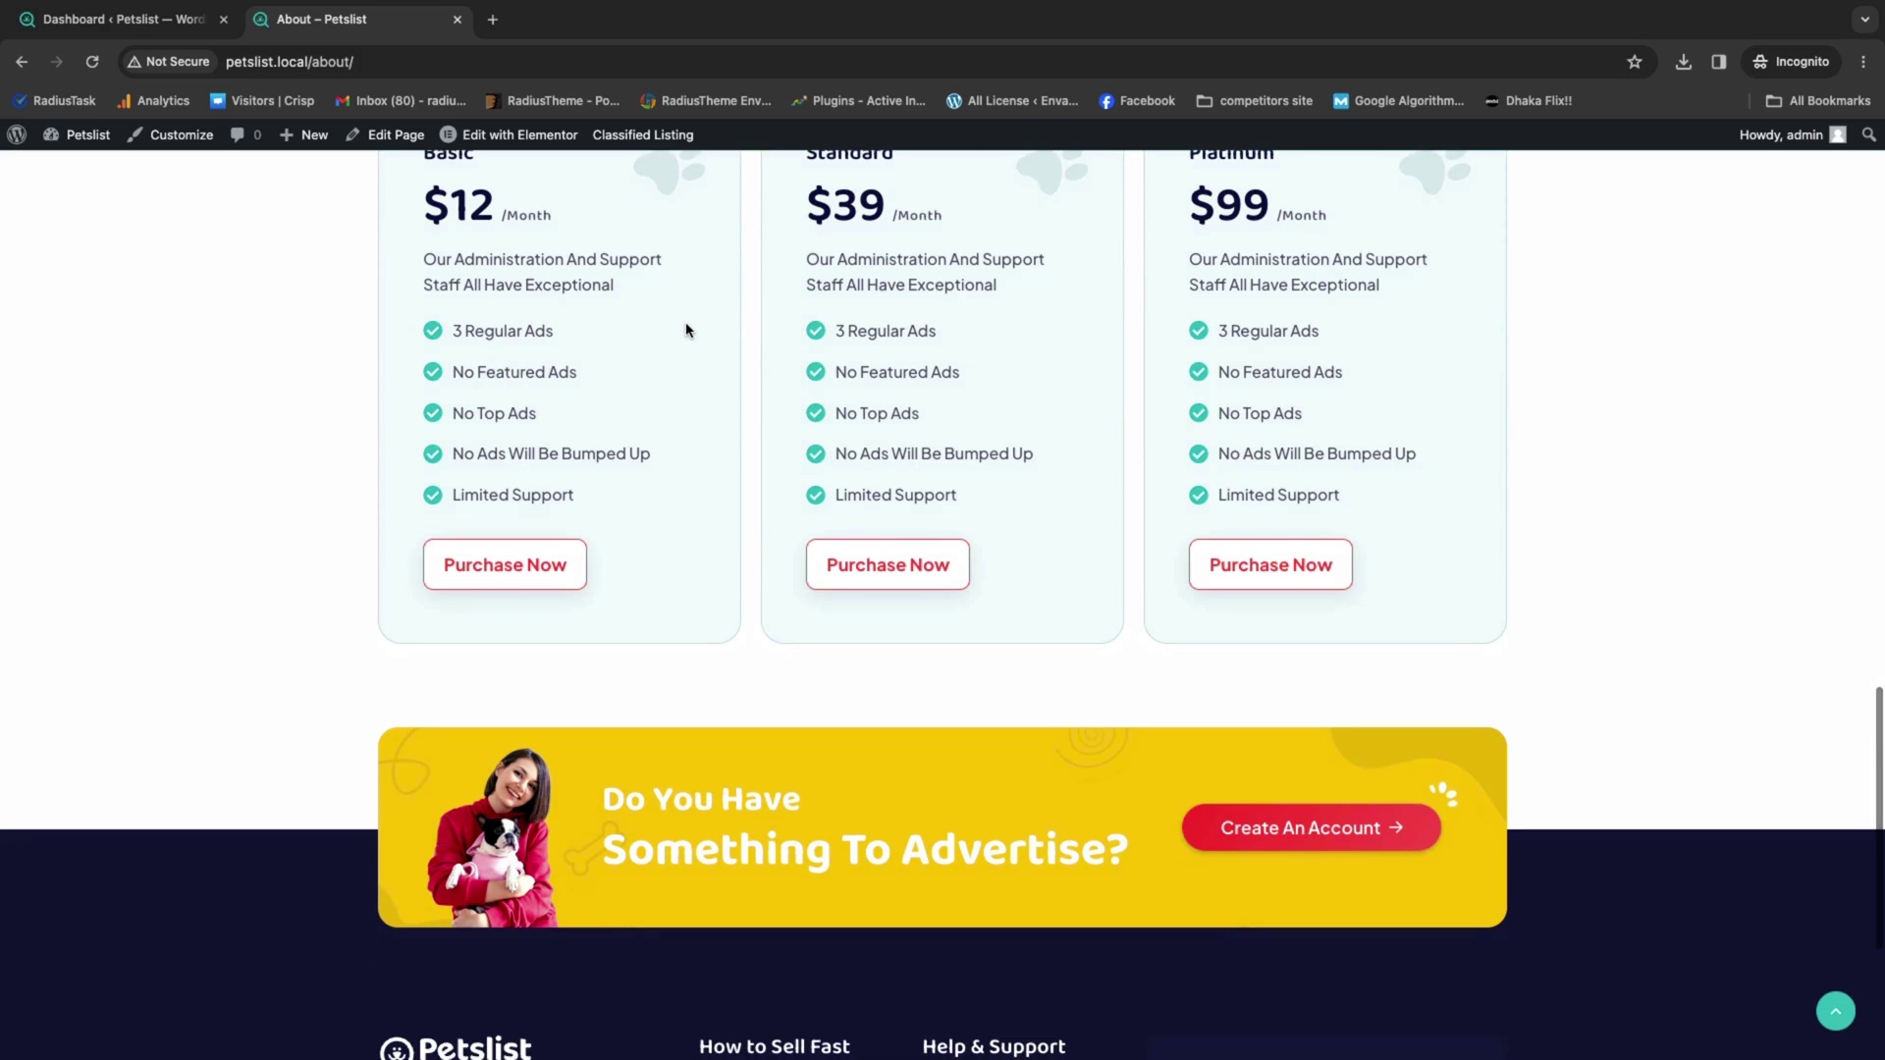
{"action": "scroll", "coordinate": [687, 329], "scroll_direction": "up", "scroll_amount": 10}
{"action": "scroll", "coordinate": [688, 332], "scroll_direction": "up", "scroll_amount": 6}
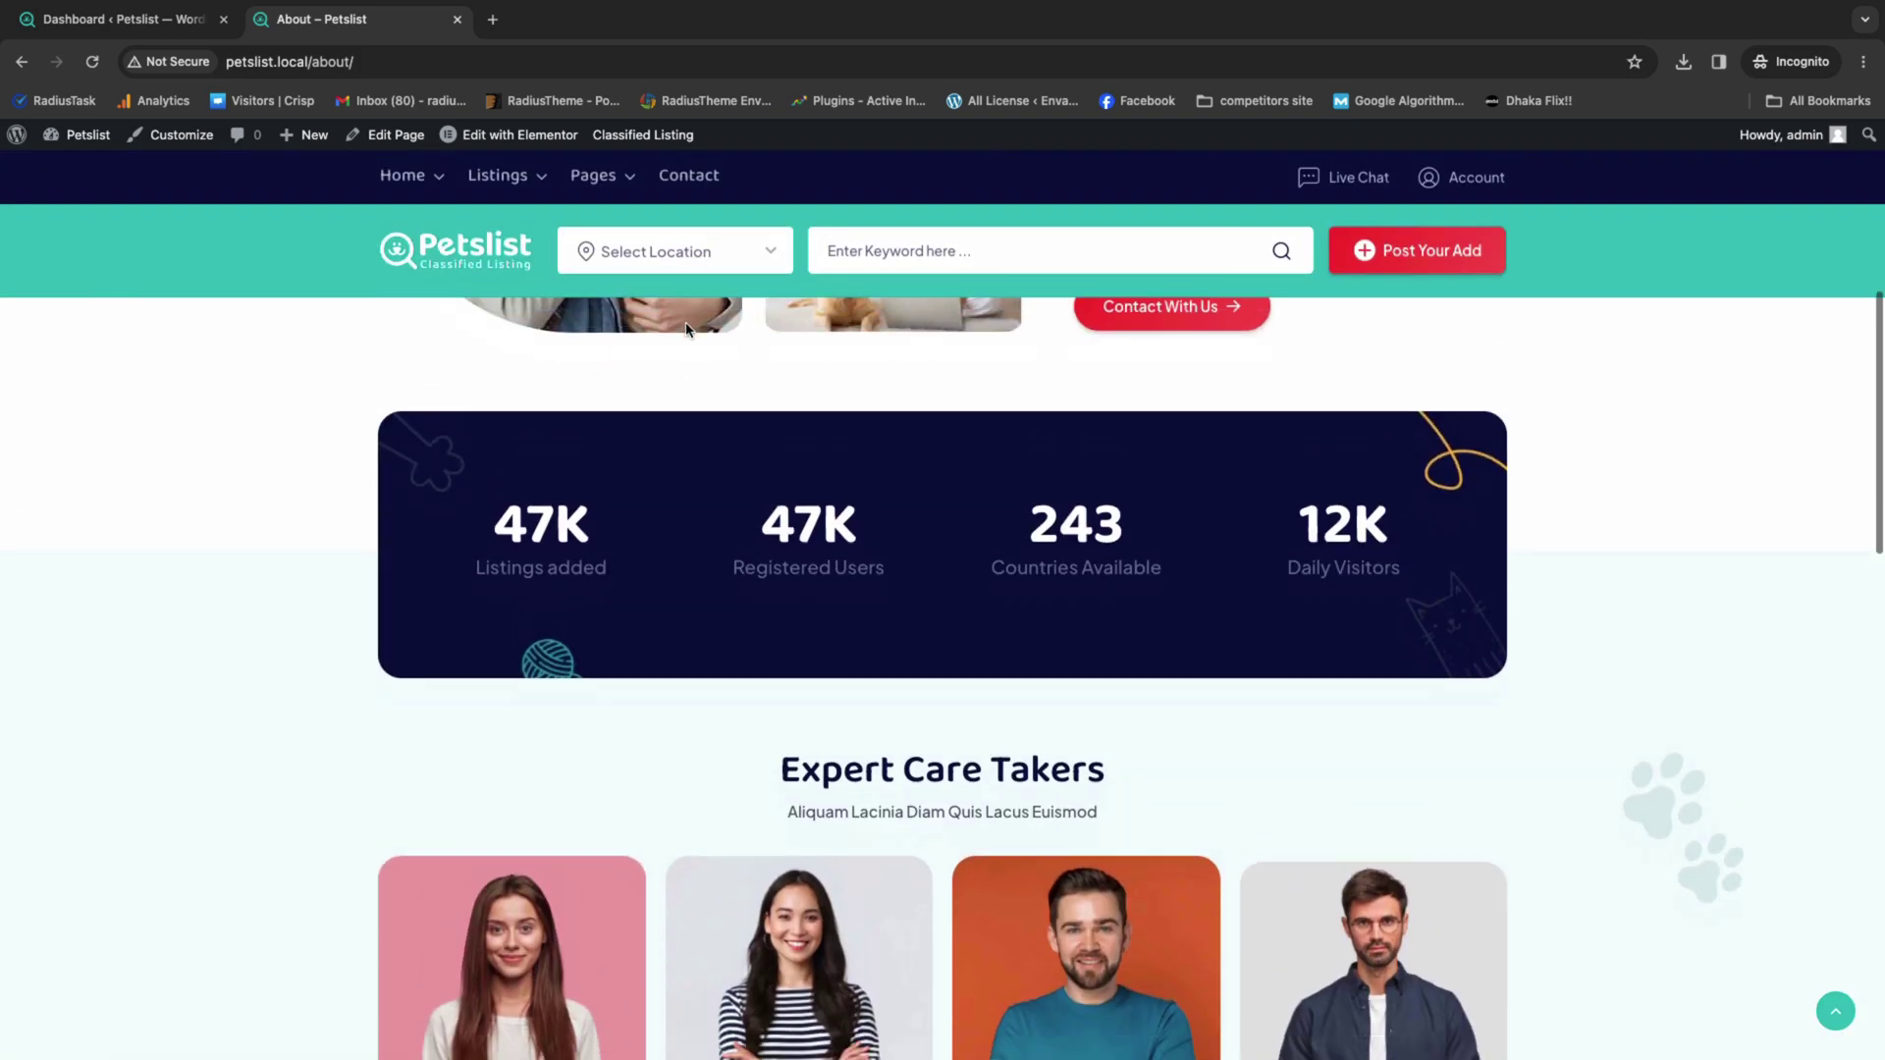
{"action": "scroll", "coordinate": [803, 493], "scroll_direction": "down", "scroll_amount": 6}
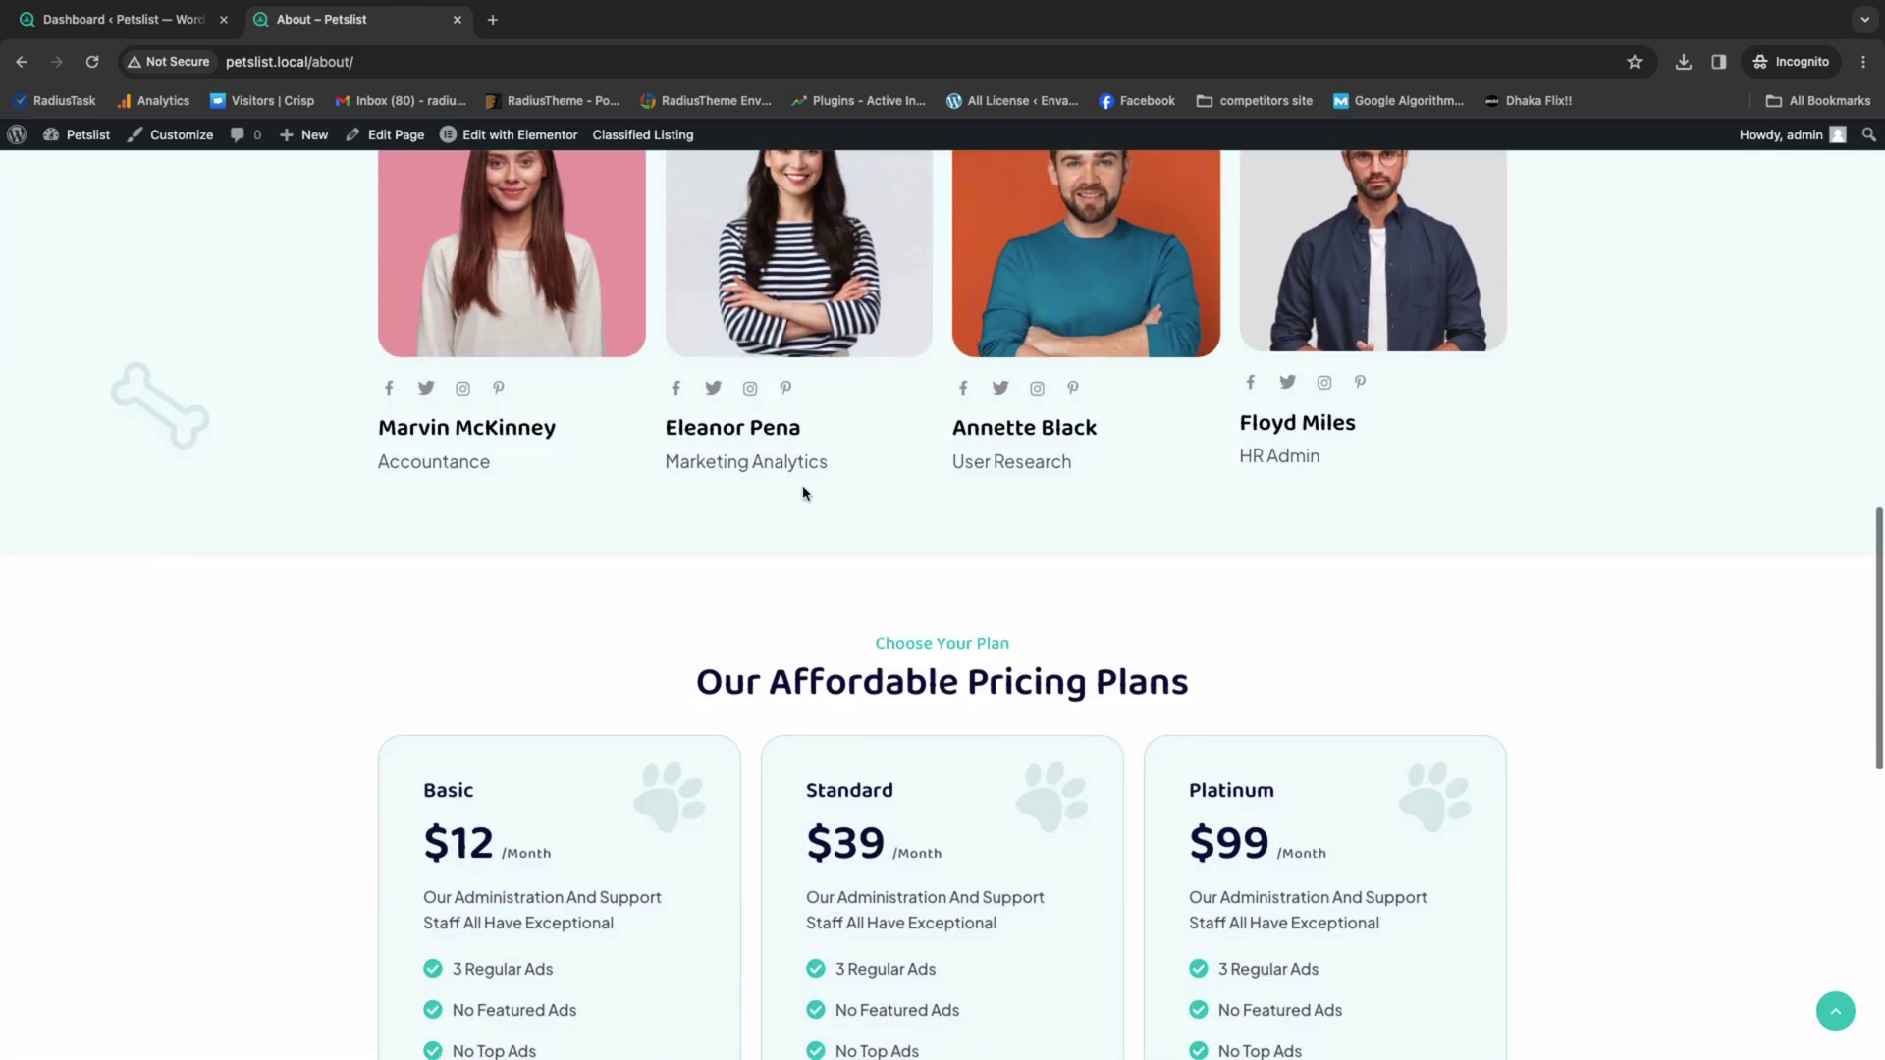
{"action": "scroll", "coordinate": [690, 665], "scroll_direction": "down", "scroll_amount": 3}
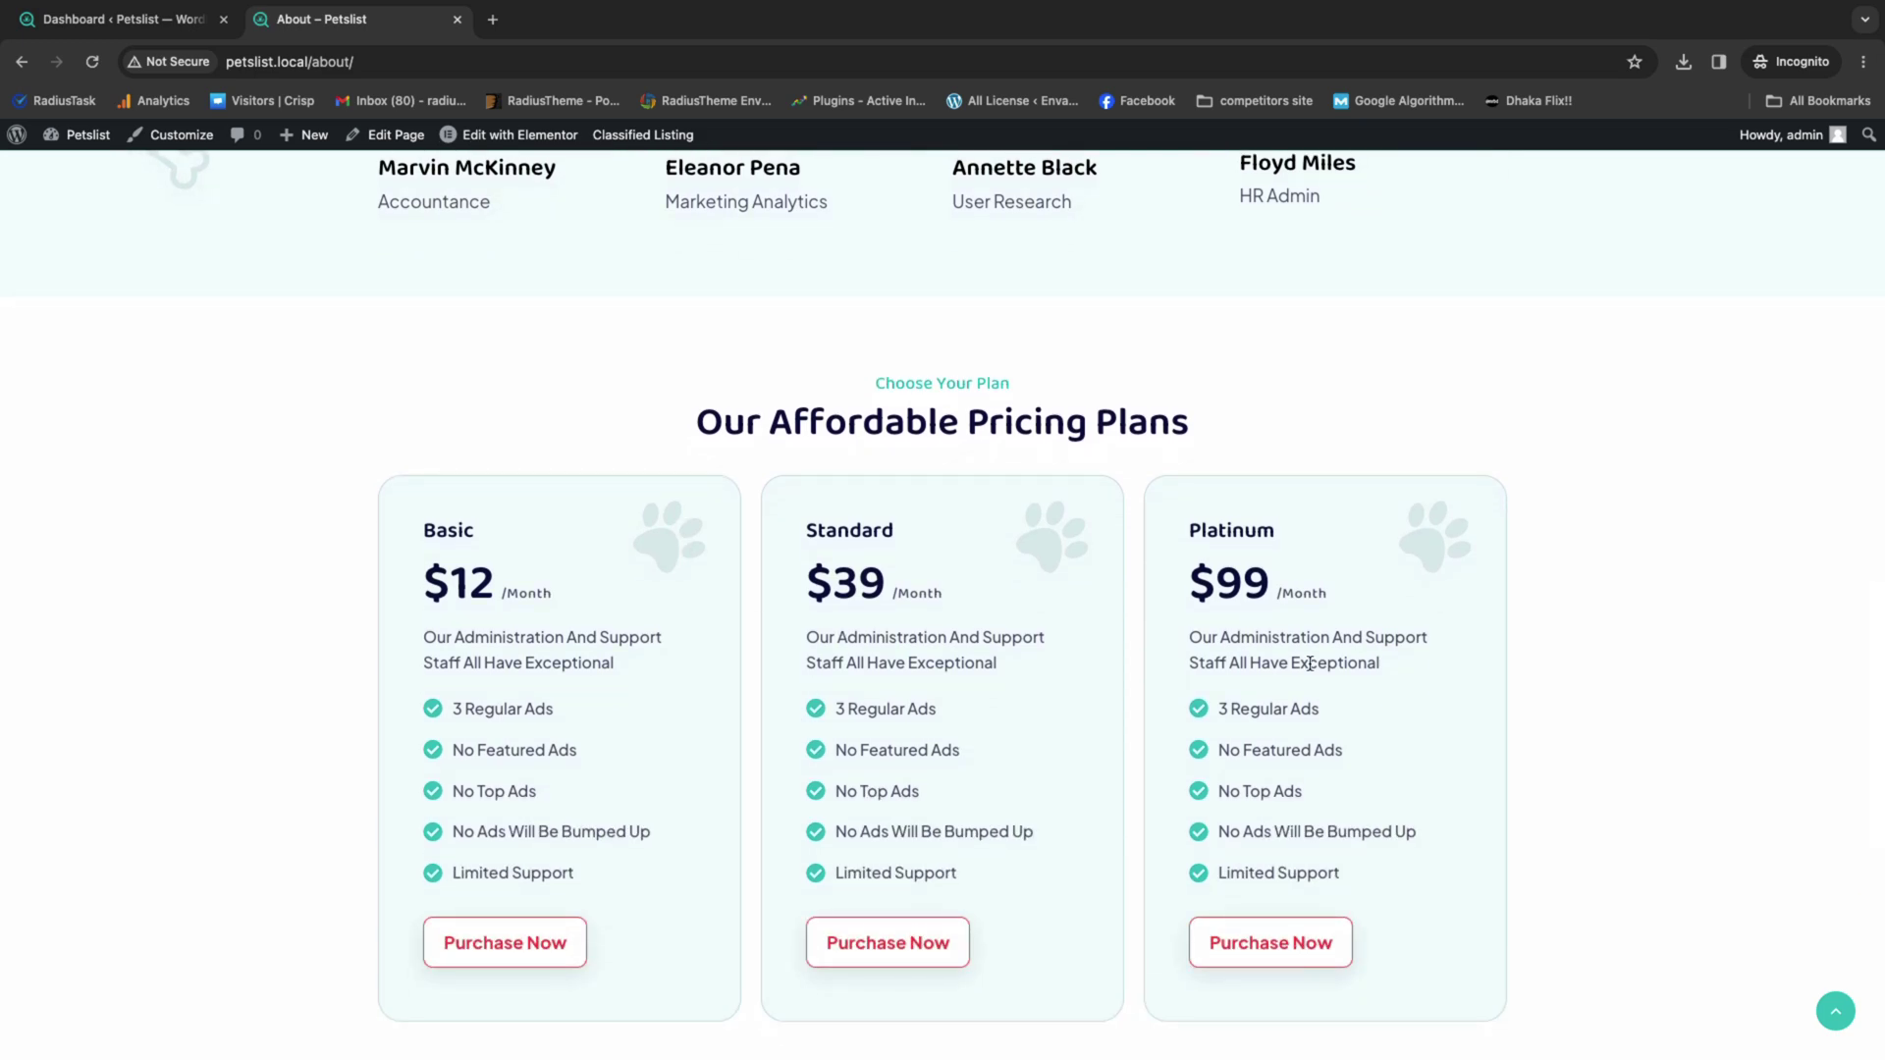
{"action": "scroll", "coordinate": [763, 712], "scroll_direction": "down", "scroll_amount": 6}
{"action": "scroll", "coordinate": [753, 716], "scroll_direction": "up", "scroll_amount": 13}
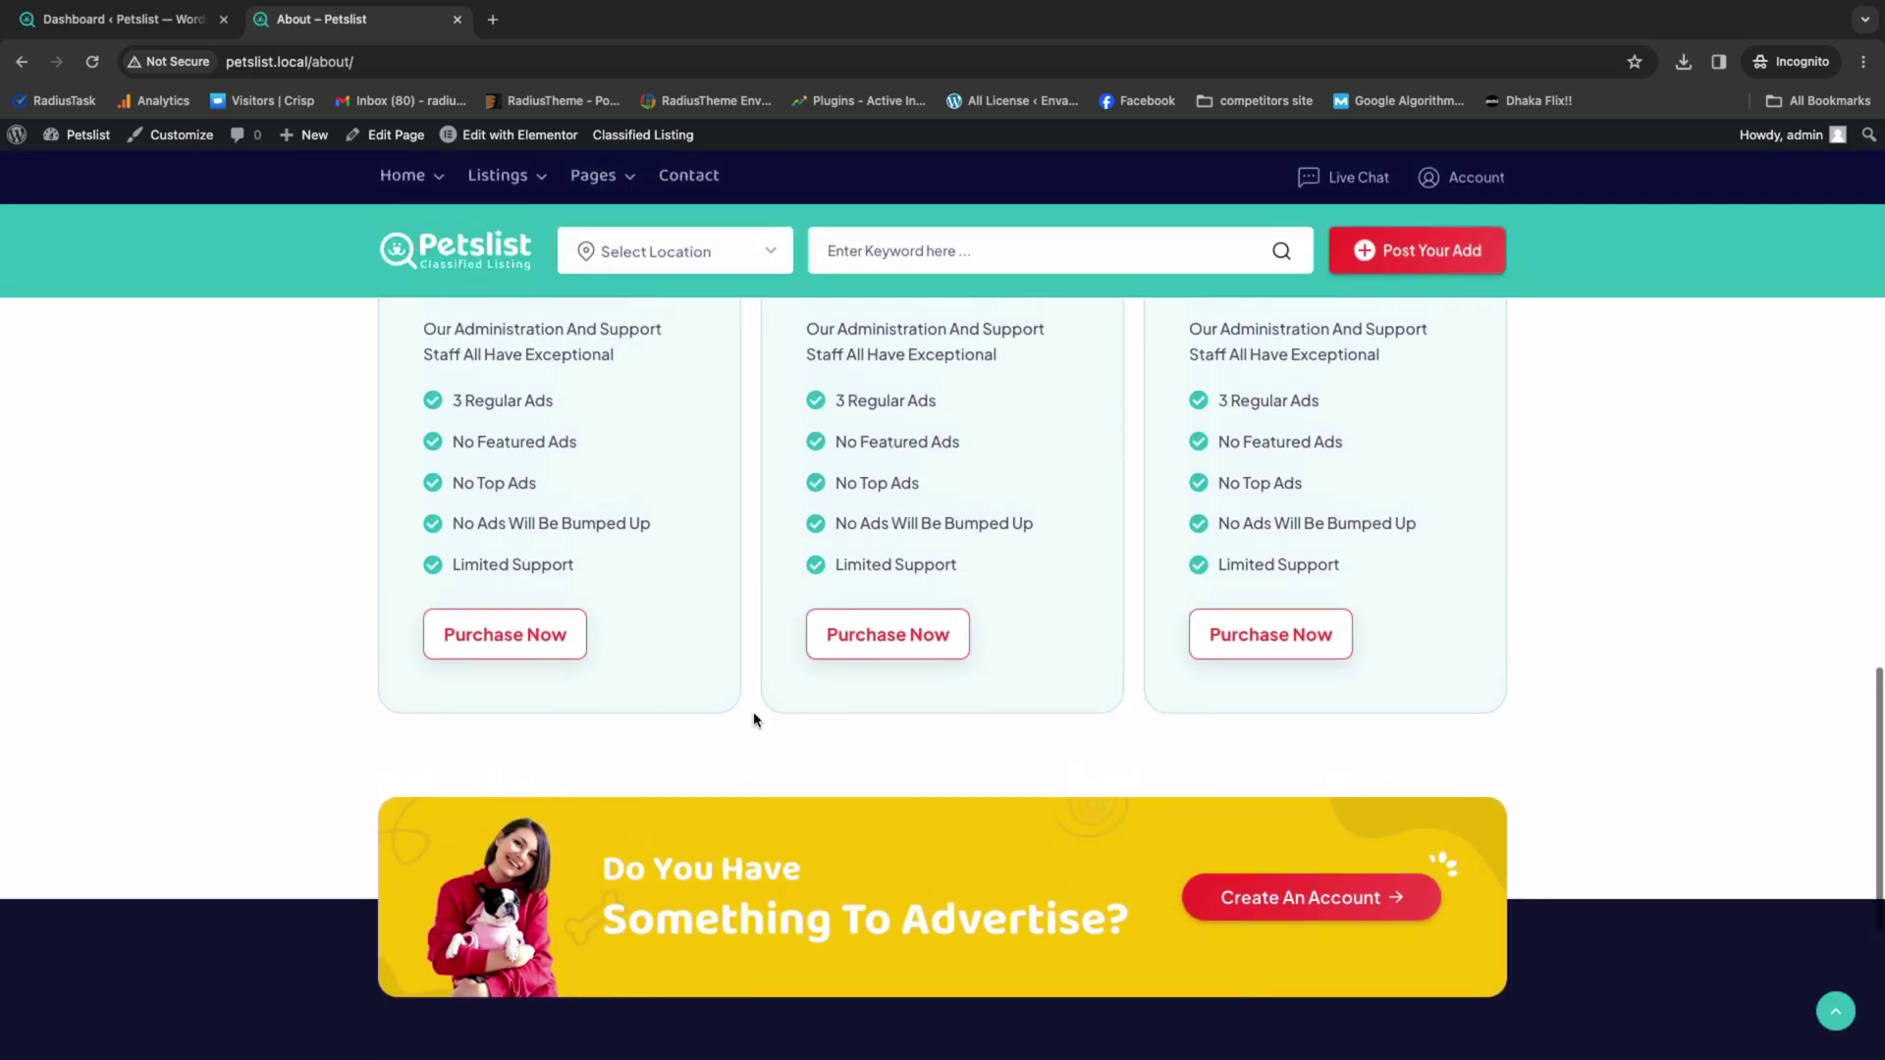
- Go to the Blog page via Pages > Blog and scroll its post list
{"action": "mouse_move", "coordinate": [604, 189]}
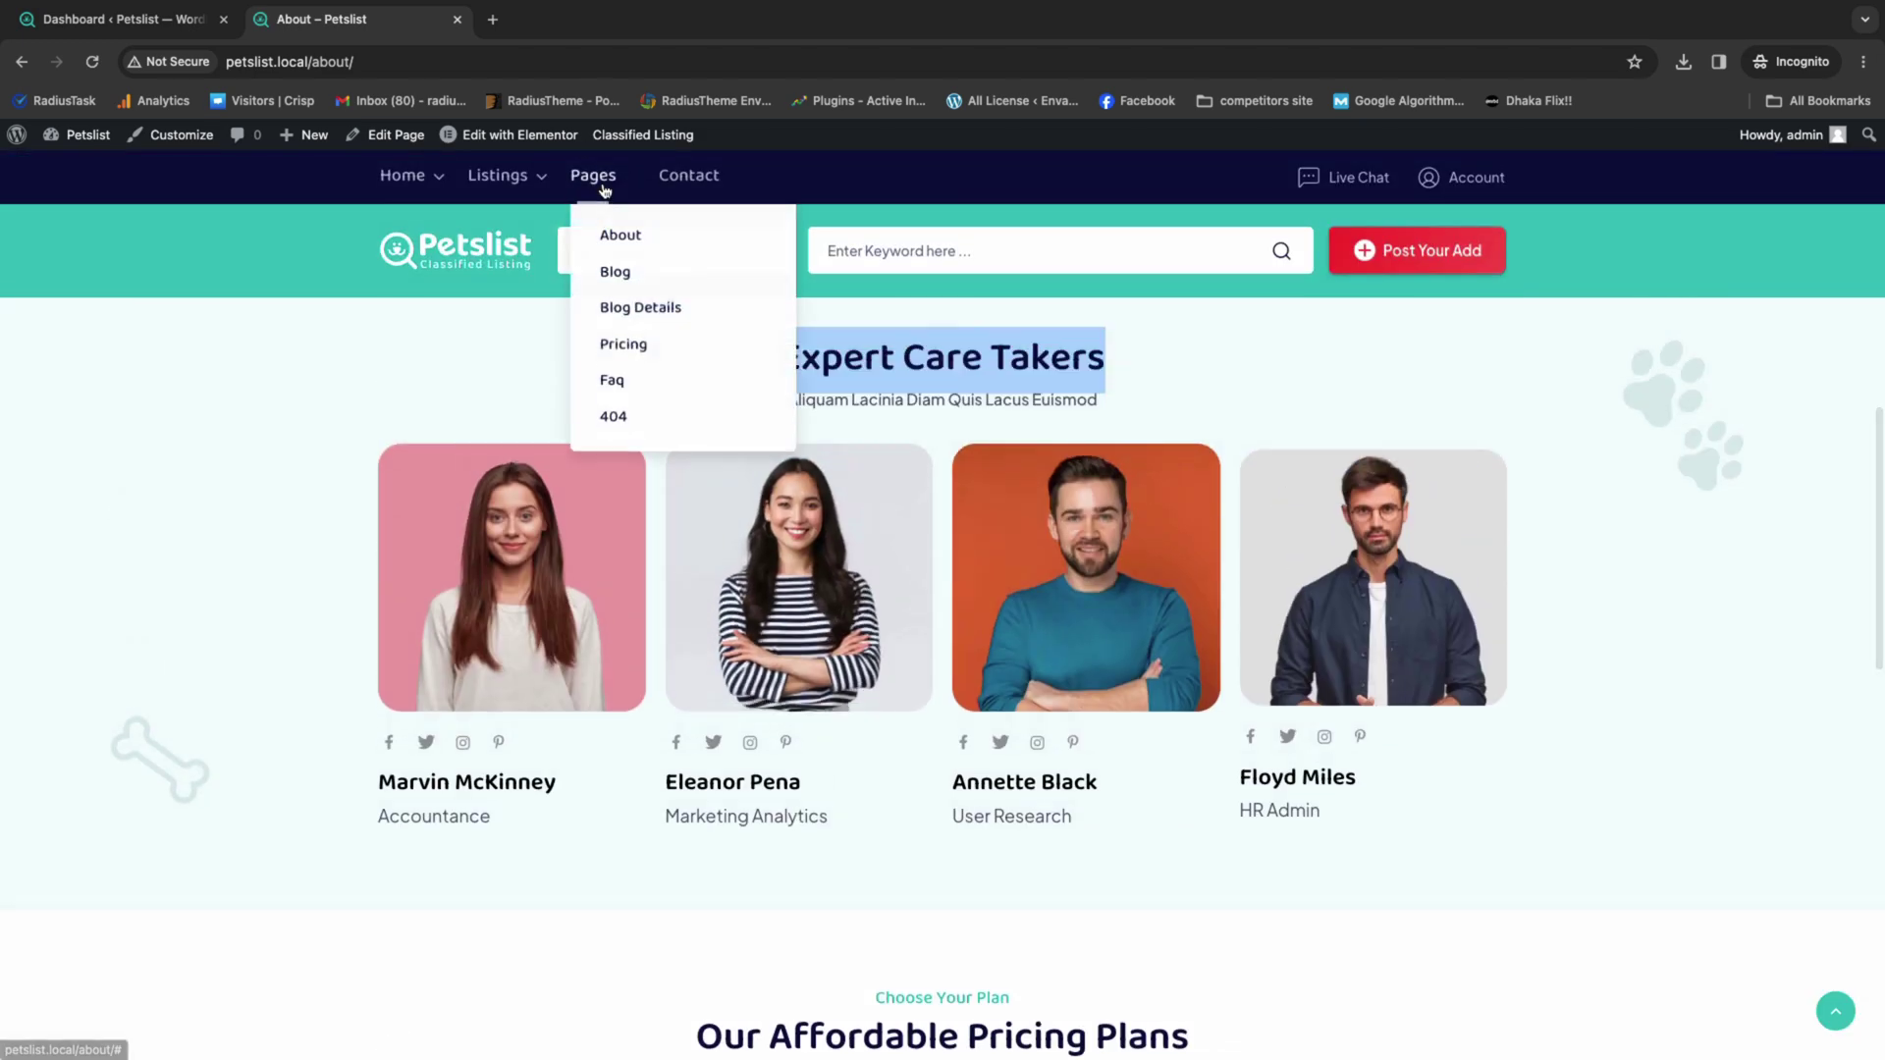
{"action": "left_click", "coordinate": [615, 271]}
{"action": "scroll", "coordinate": [1098, 496], "scroll_direction": "down", "scroll_amount": 5}
- Read through a single post on the Blog Details page
{"action": "scroll", "coordinate": [1097, 496], "scroll_direction": "down", "scroll_amount": 8}
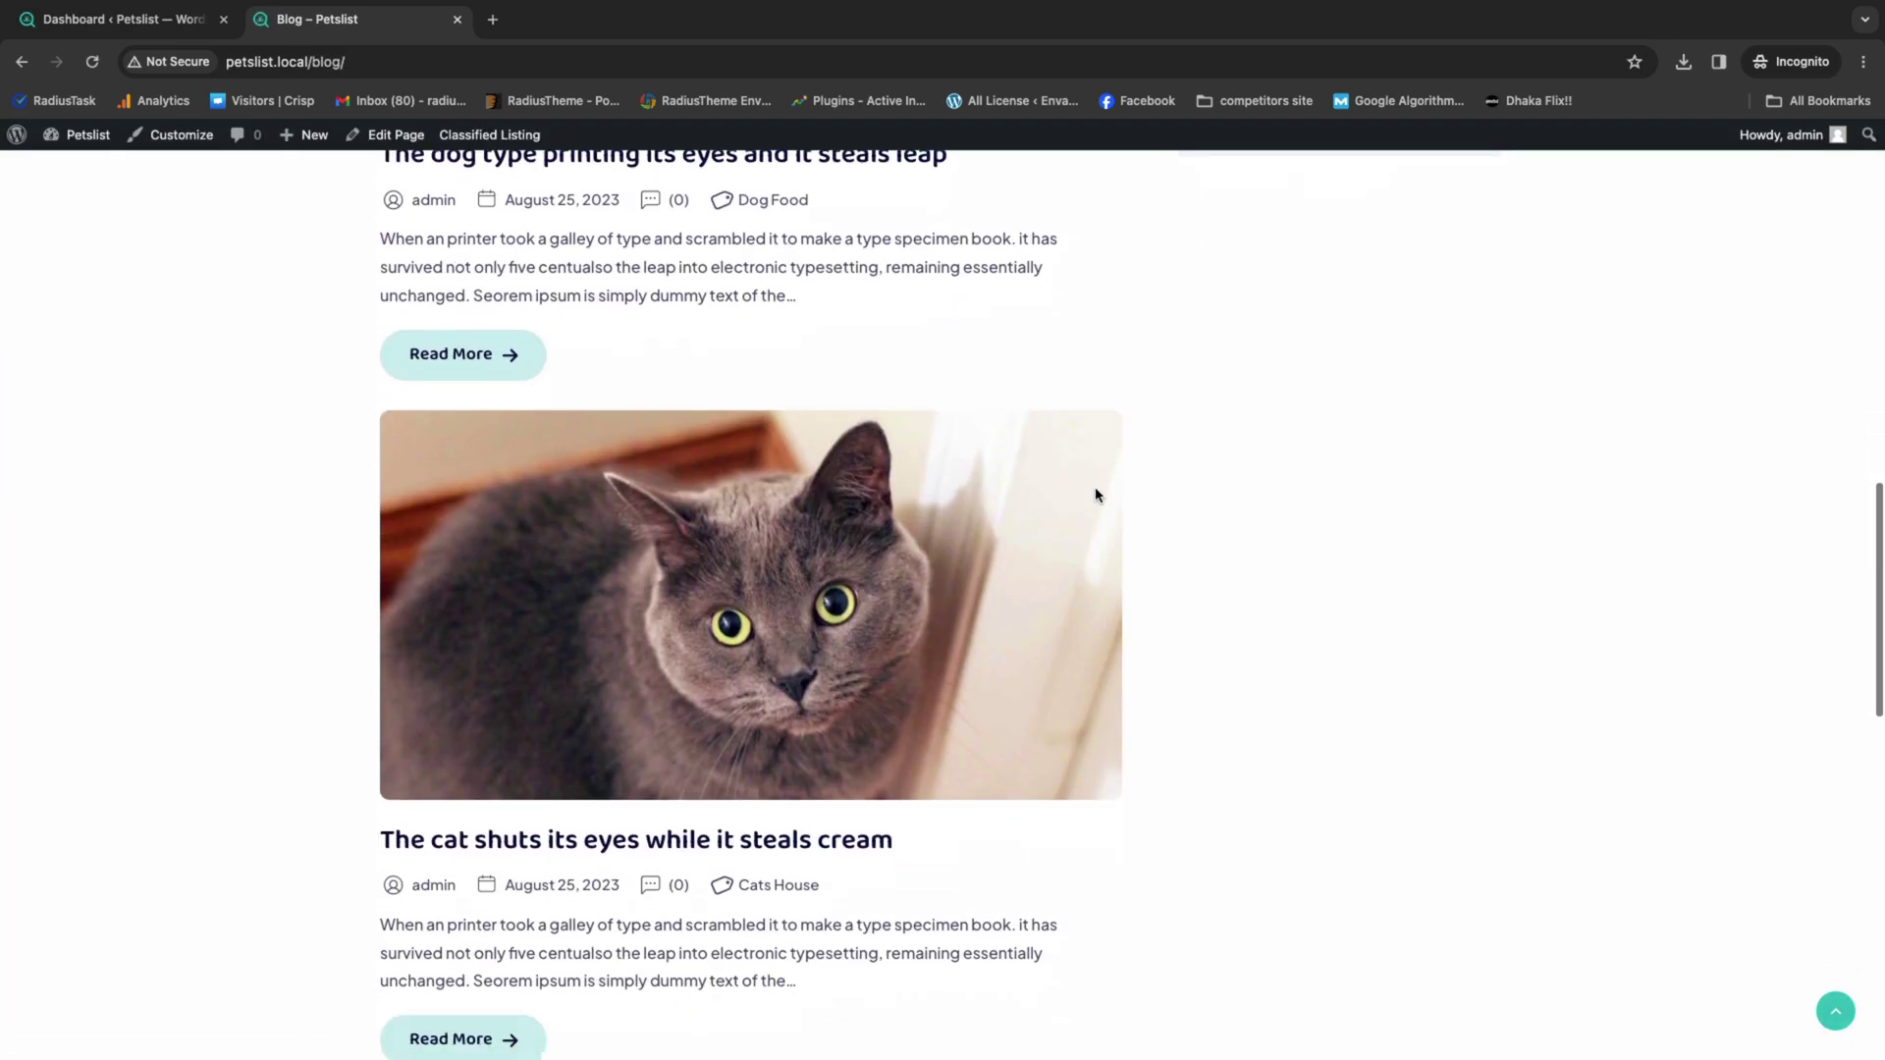
{"action": "scroll", "coordinate": [1094, 496], "scroll_direction": "up", "scroll_amount": 15}
{"action": "mouse_move", "coordinate": [601, 177]}
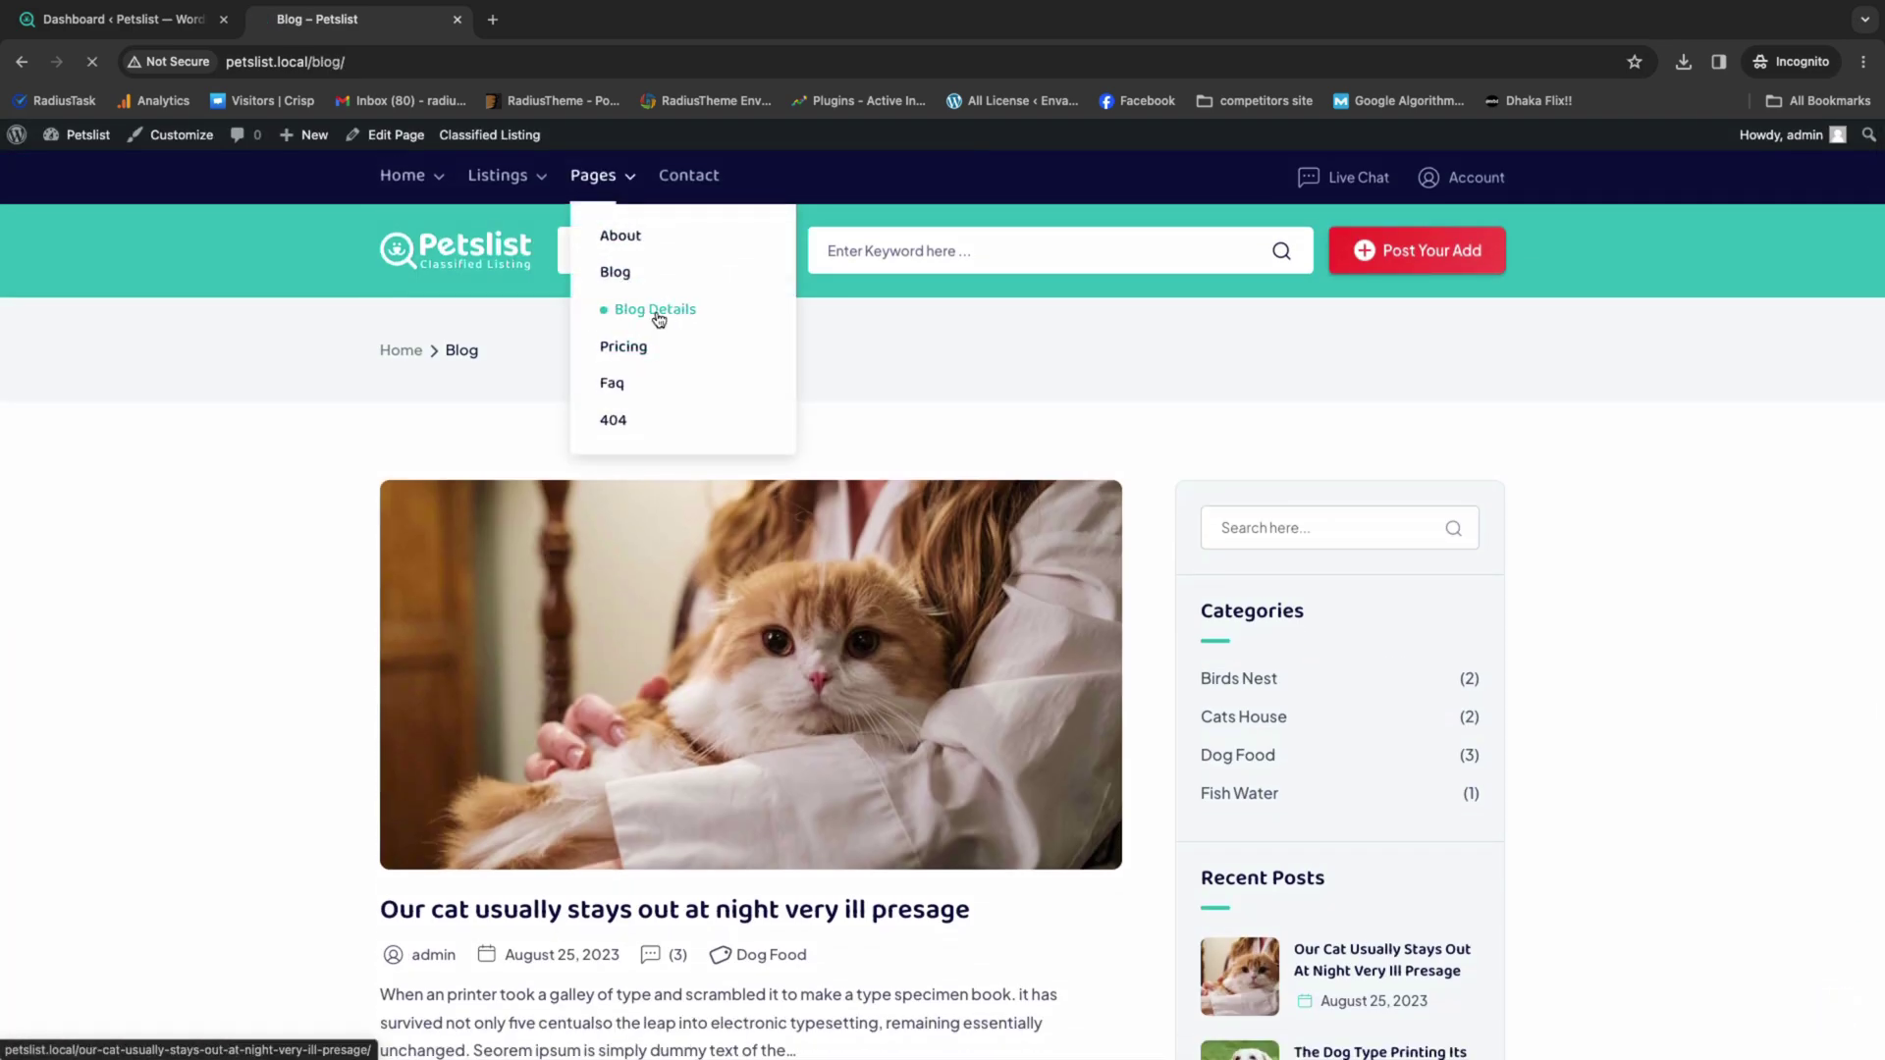
{"action": "scroll", "coordinate": [1136, 496], "scroll_direction": "down", "scroll_amount": 10}
{"action": "scroll", "coordinate": [1139, 499], "scroll_direction": "up", "scroll_amount": 15}
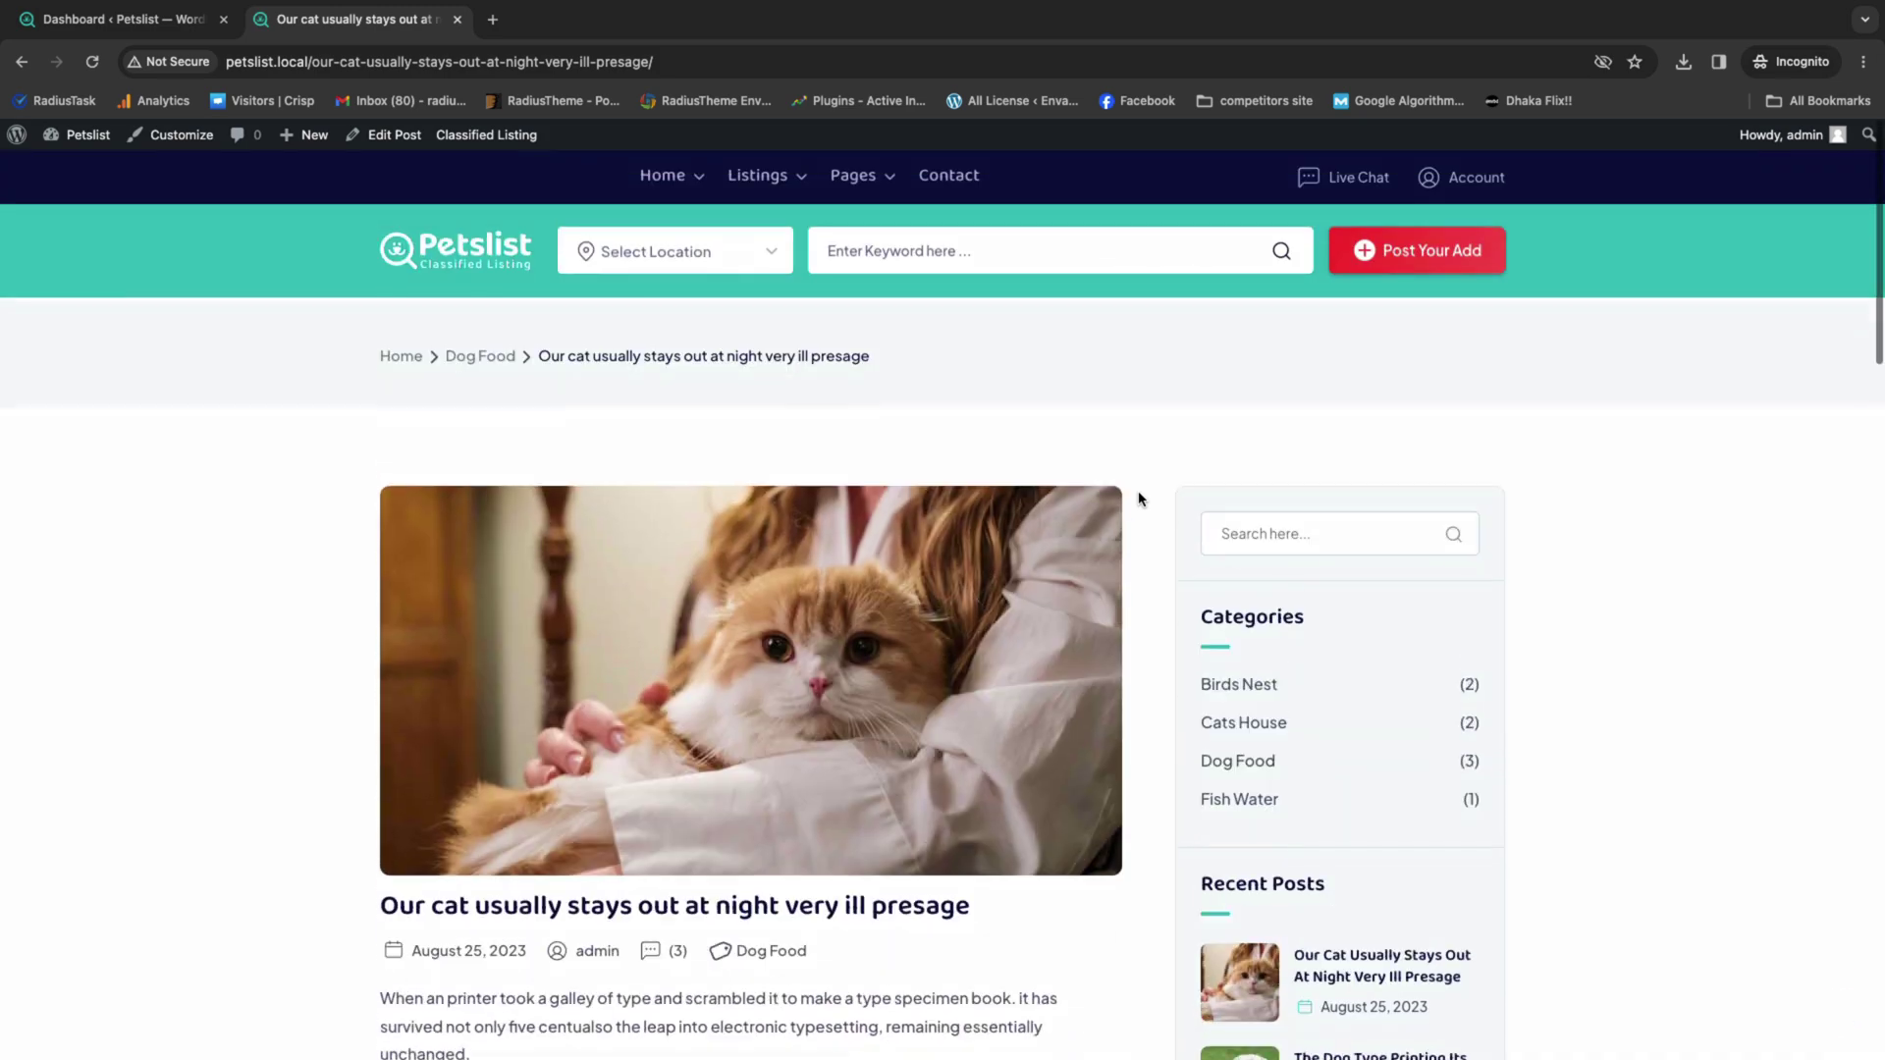
- Go to the Contact page and look over its office details and Send Us Message form
{"action": "left_click", "coordinate": [948, 175]}
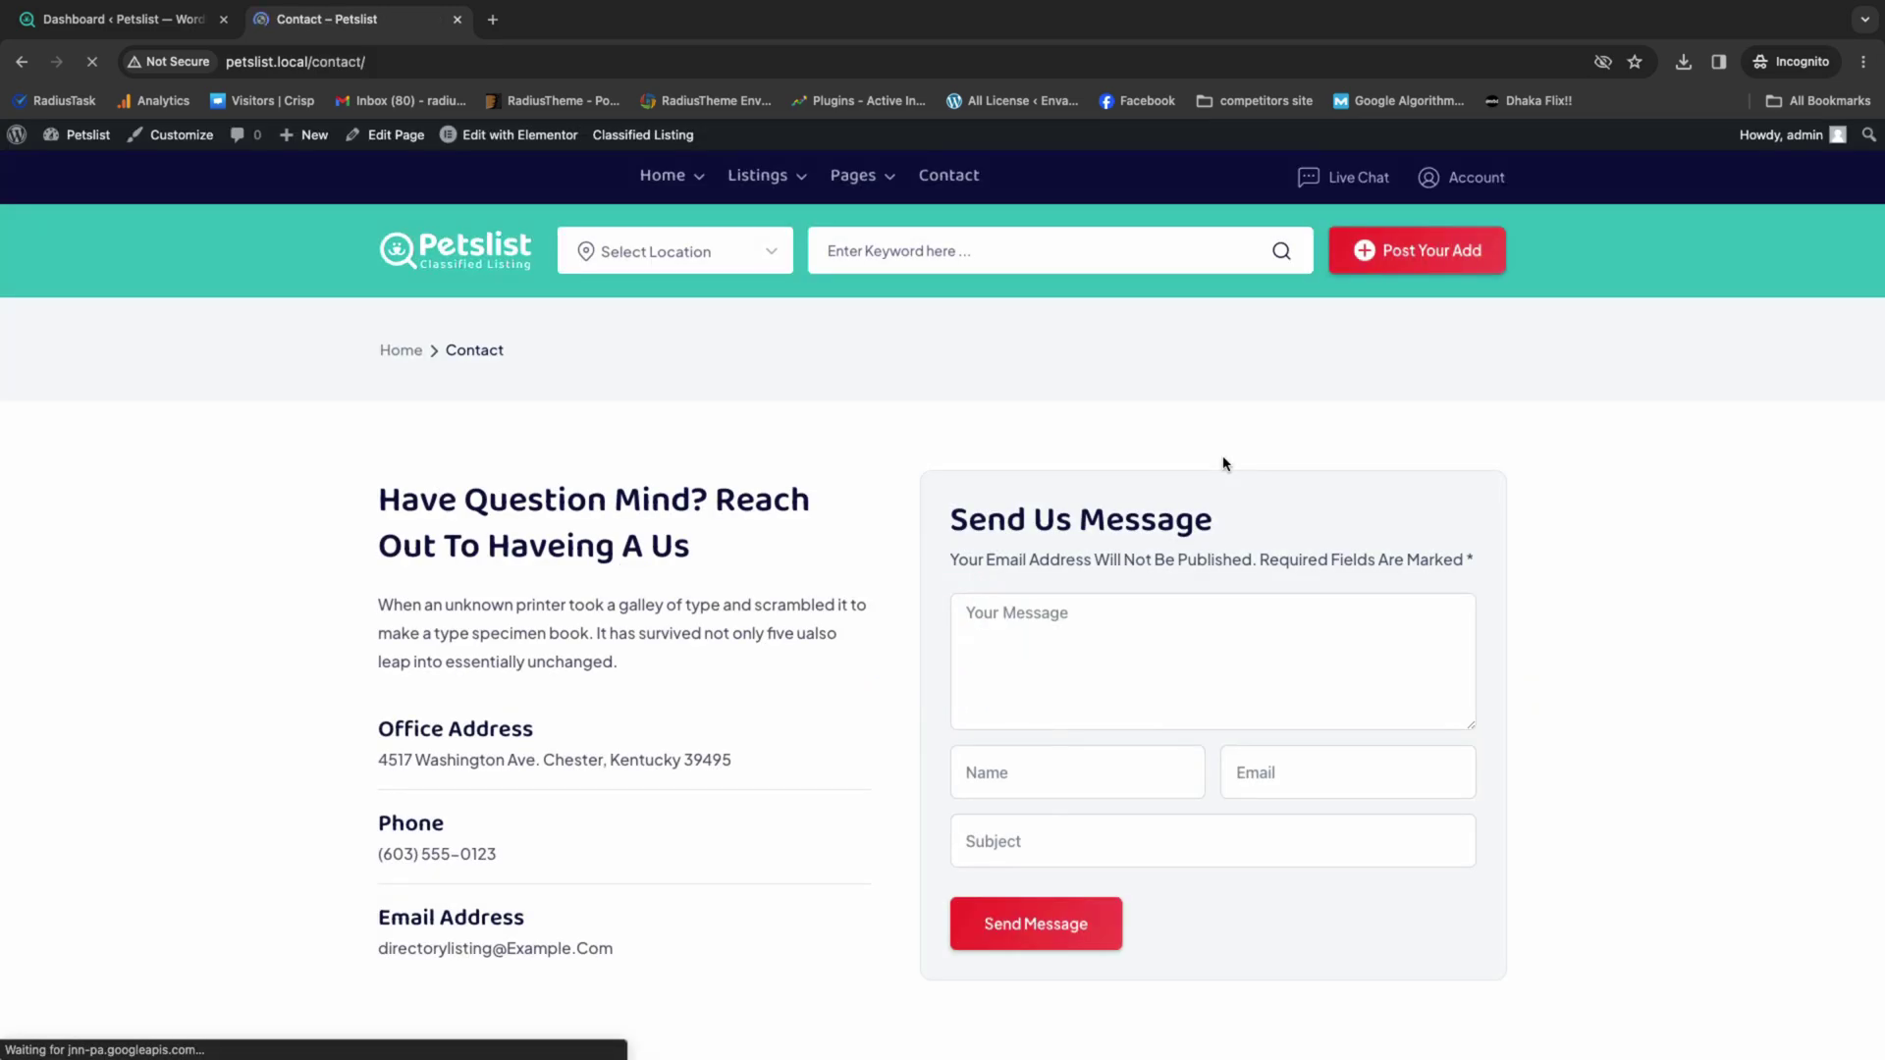
{"action": "scroll", "coordinate": [1223, 457], "scroll_direction": "down", "scroll_amount": 8}
{"action": "scroll", "coordinate": [1561, 480], "scroll_direction": "up", "scroll_amount": 10}
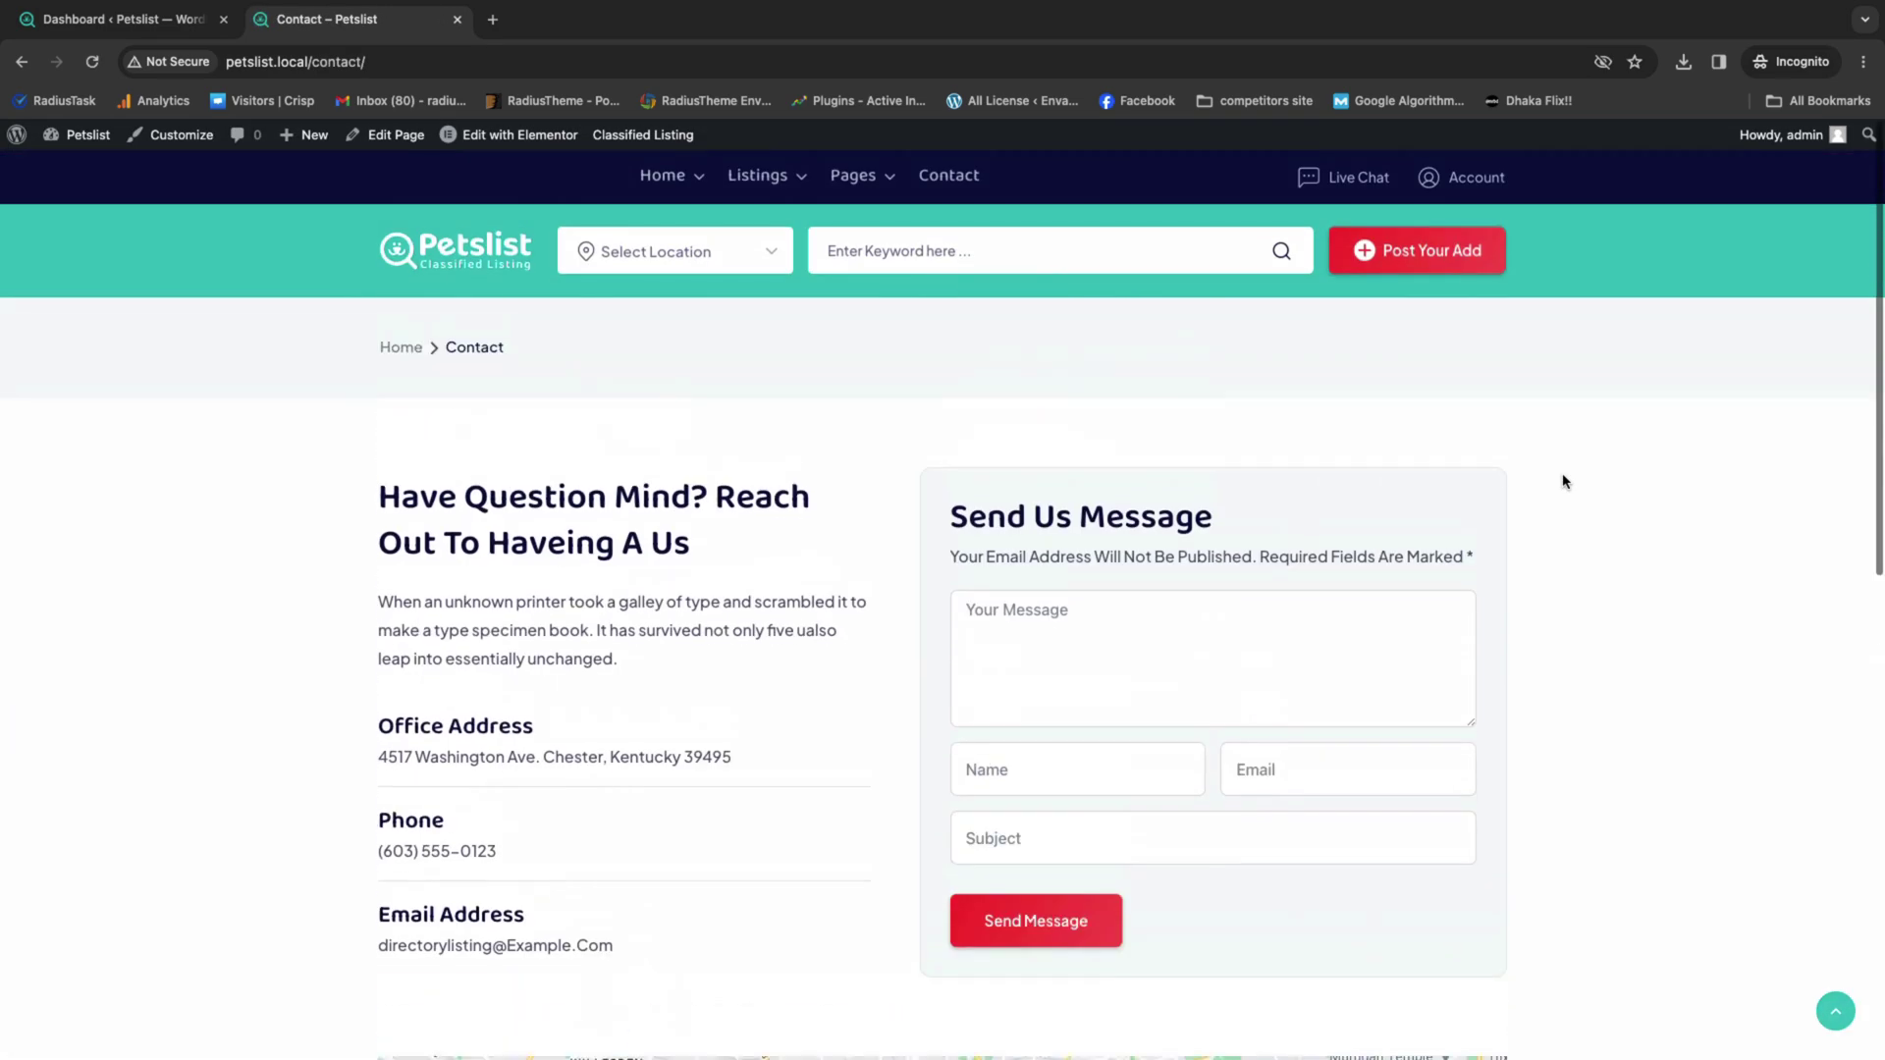
{"action": "mouse_move", "coordinate": [643, 177]}
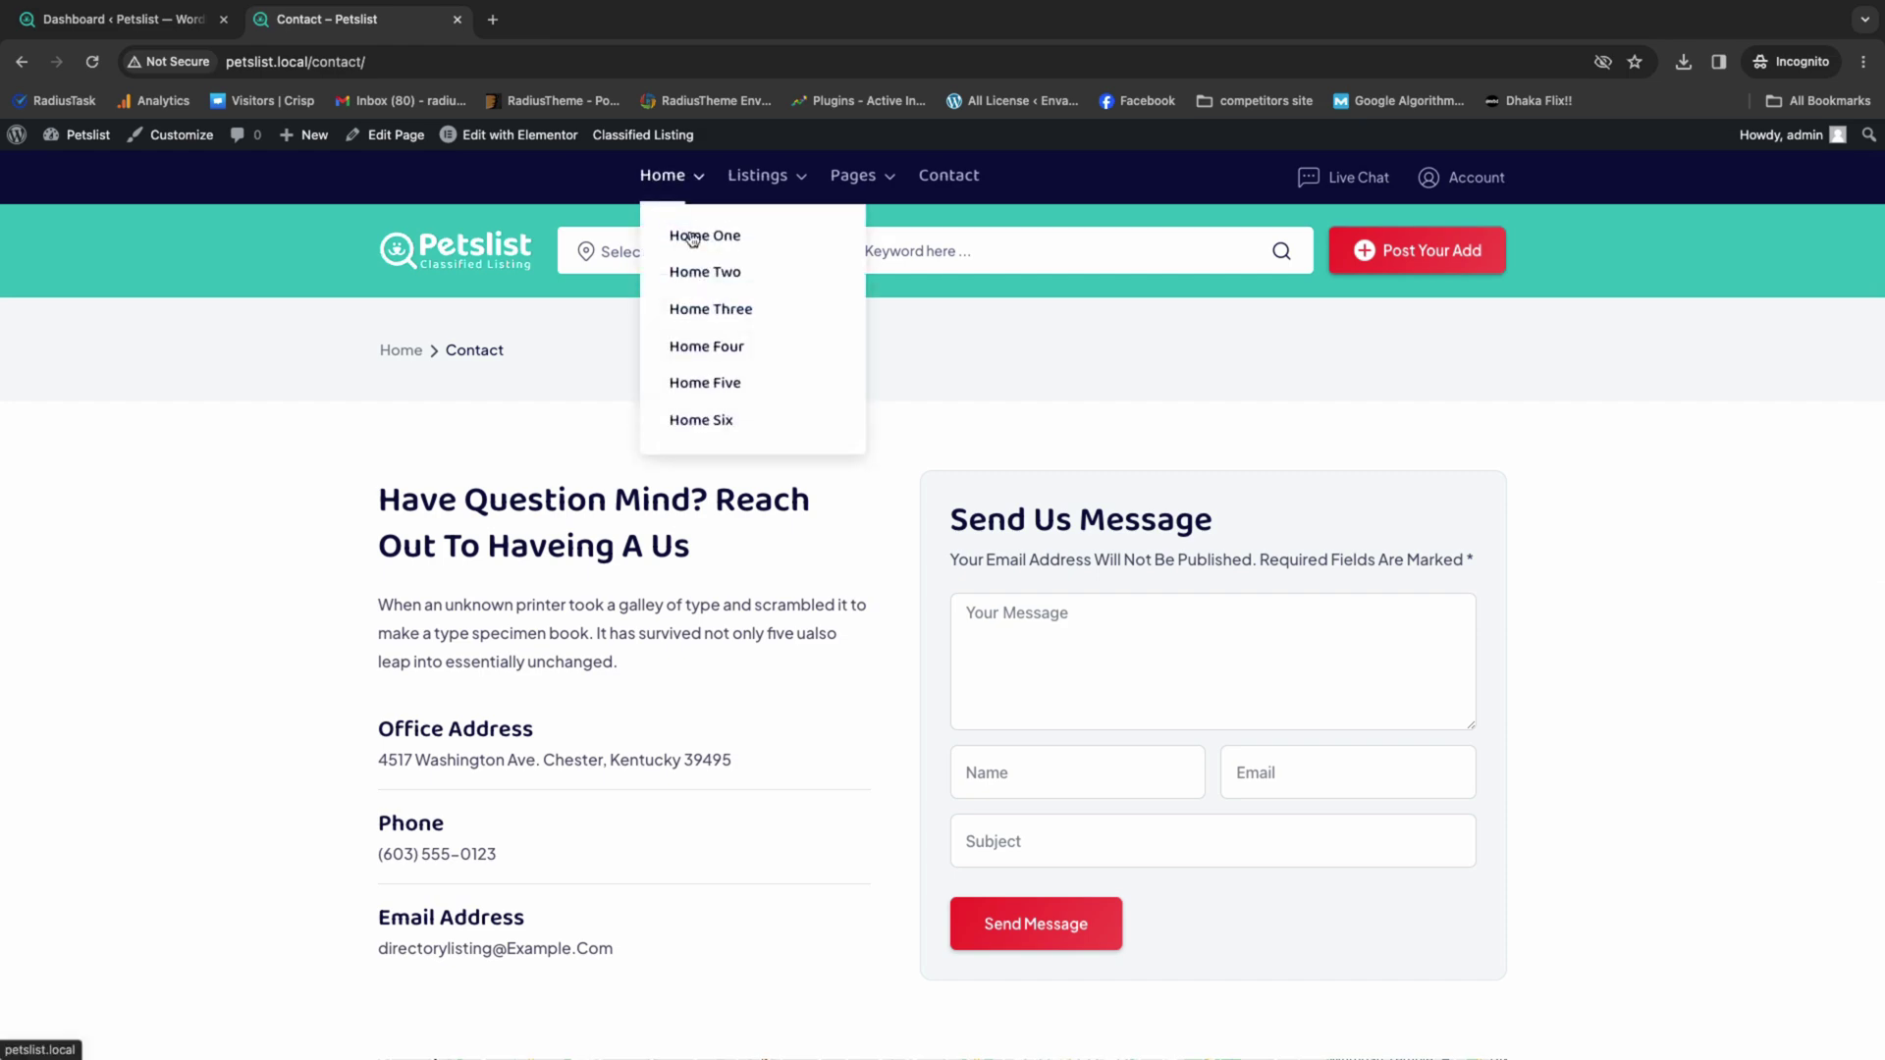
- Browse the Home Three demo homepage
{"action": "left_click", "coordinate": [716, 310]}
{"action": "scroll", "coordinate": [666, 306], "scroll_direction": "down", "scroll_amount": 10}
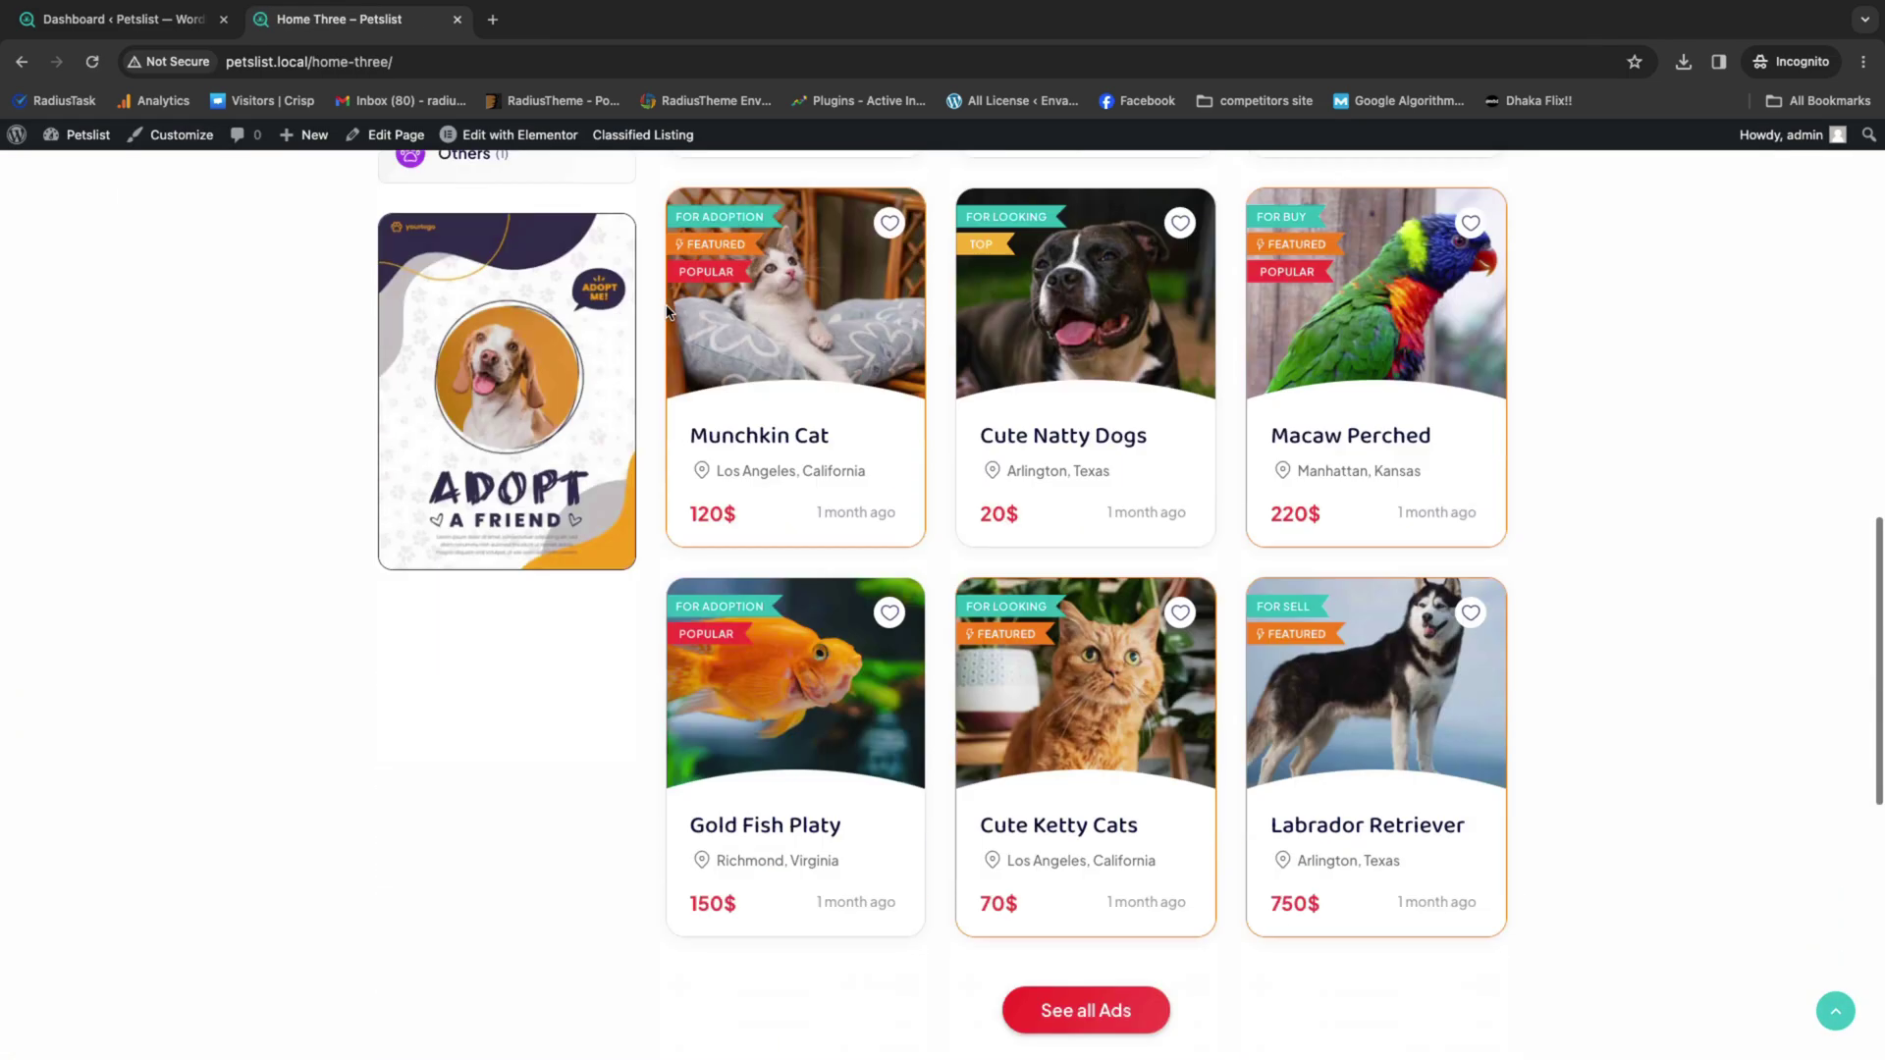
{"action": "scroll", "coordinate": [665, 310], "scroll_direction": "down", "scroll_amount": 5}
{"action": "scroll", "coordinate": [666, 311], "scroll_direction": "up", "scroll_amount": 15}
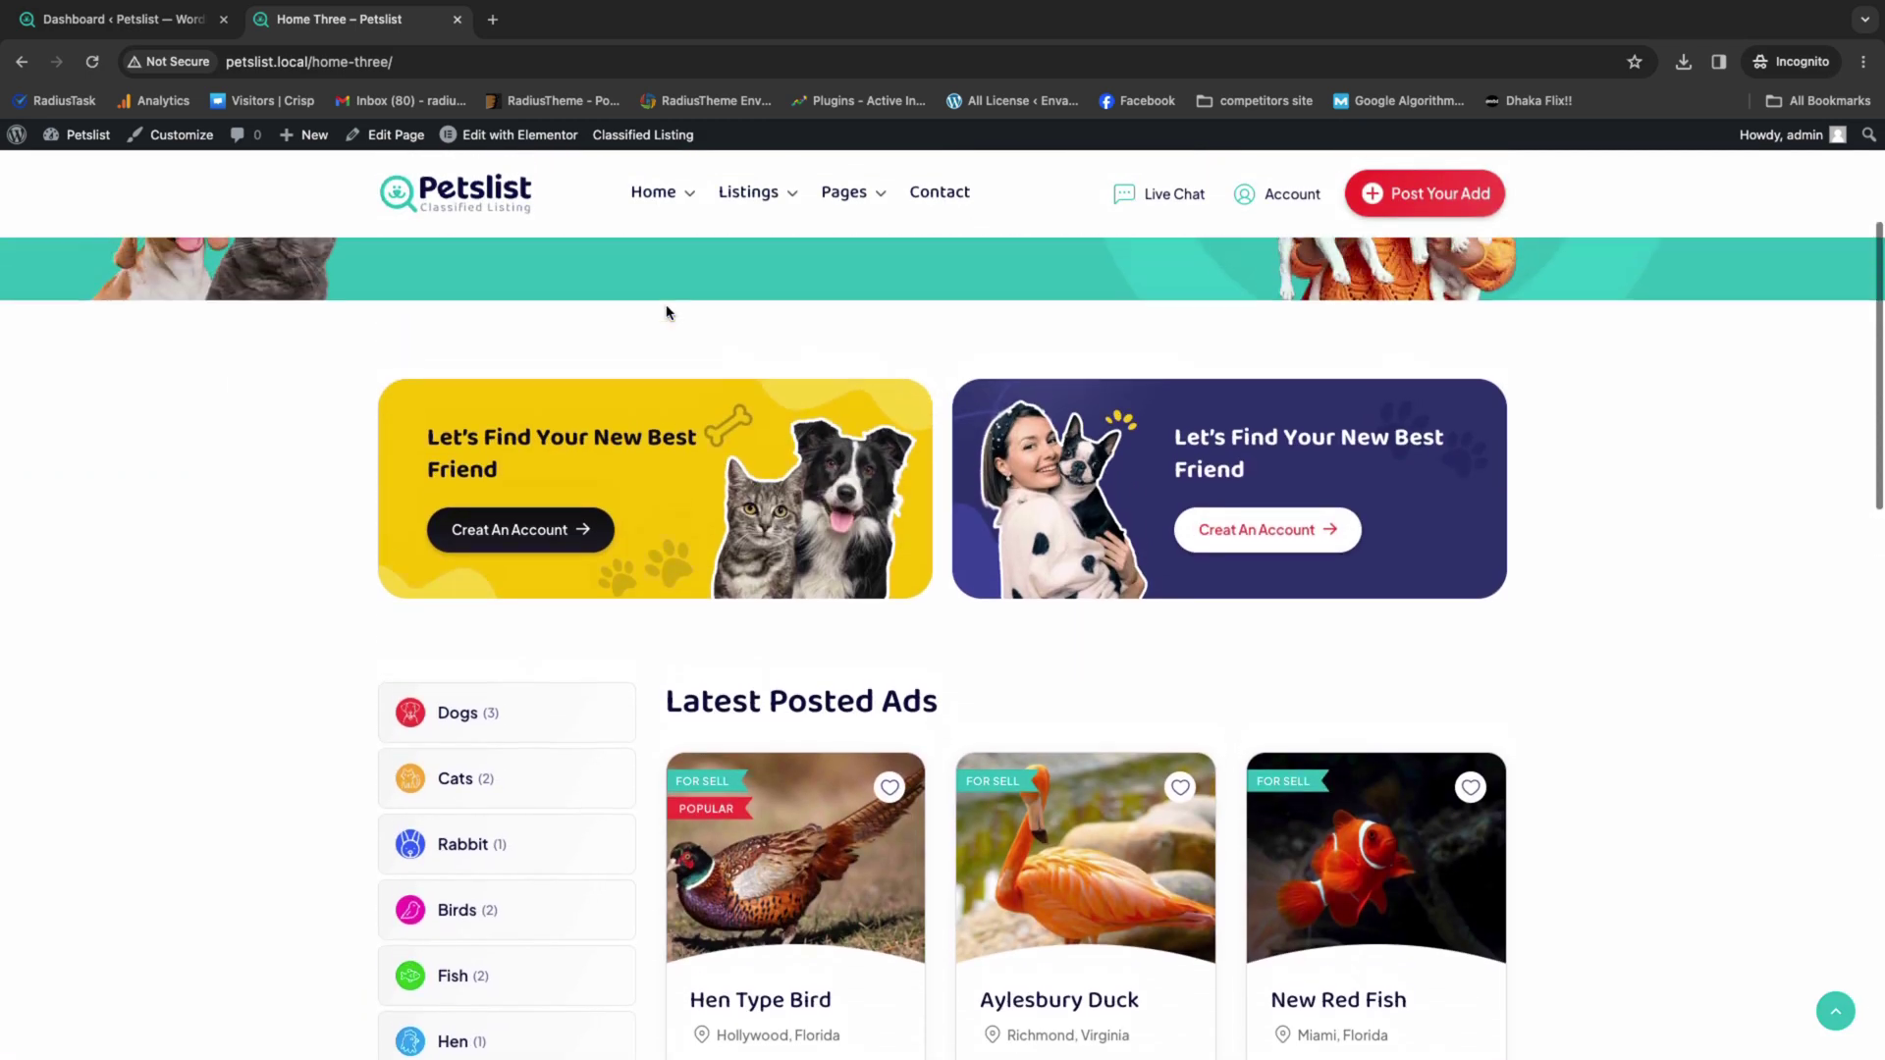
{"action": "scroll", "coordinate": [666, 312], "scroll_direction": "down", "scroll_amount": 3}
{"action": "scroll", "coordinate": [475, 609], "scroll_direction": "up", "scroll_amount": 6}
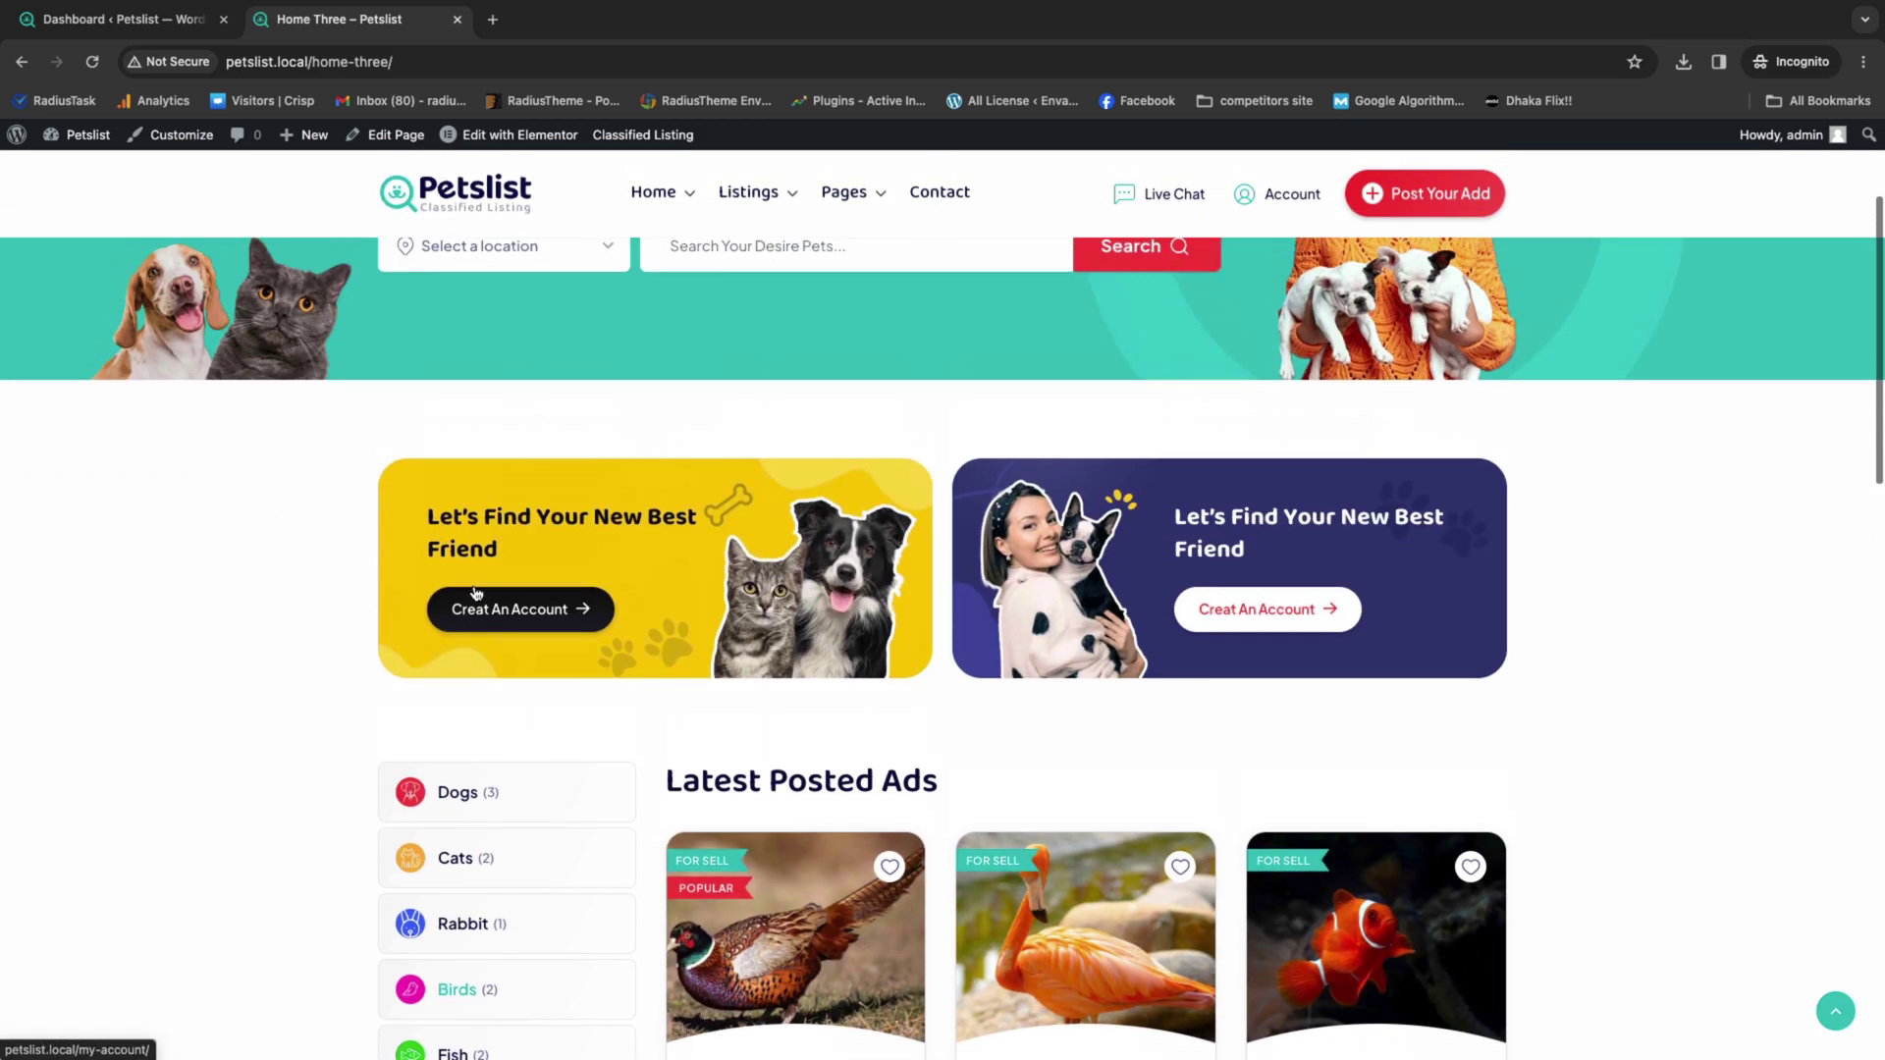
- Browse the Home Four demo homepage
{"action": "mouse_move", "coordinate": [666, 215]}
{"action": "left_click", "coordinate": [687, 380]}
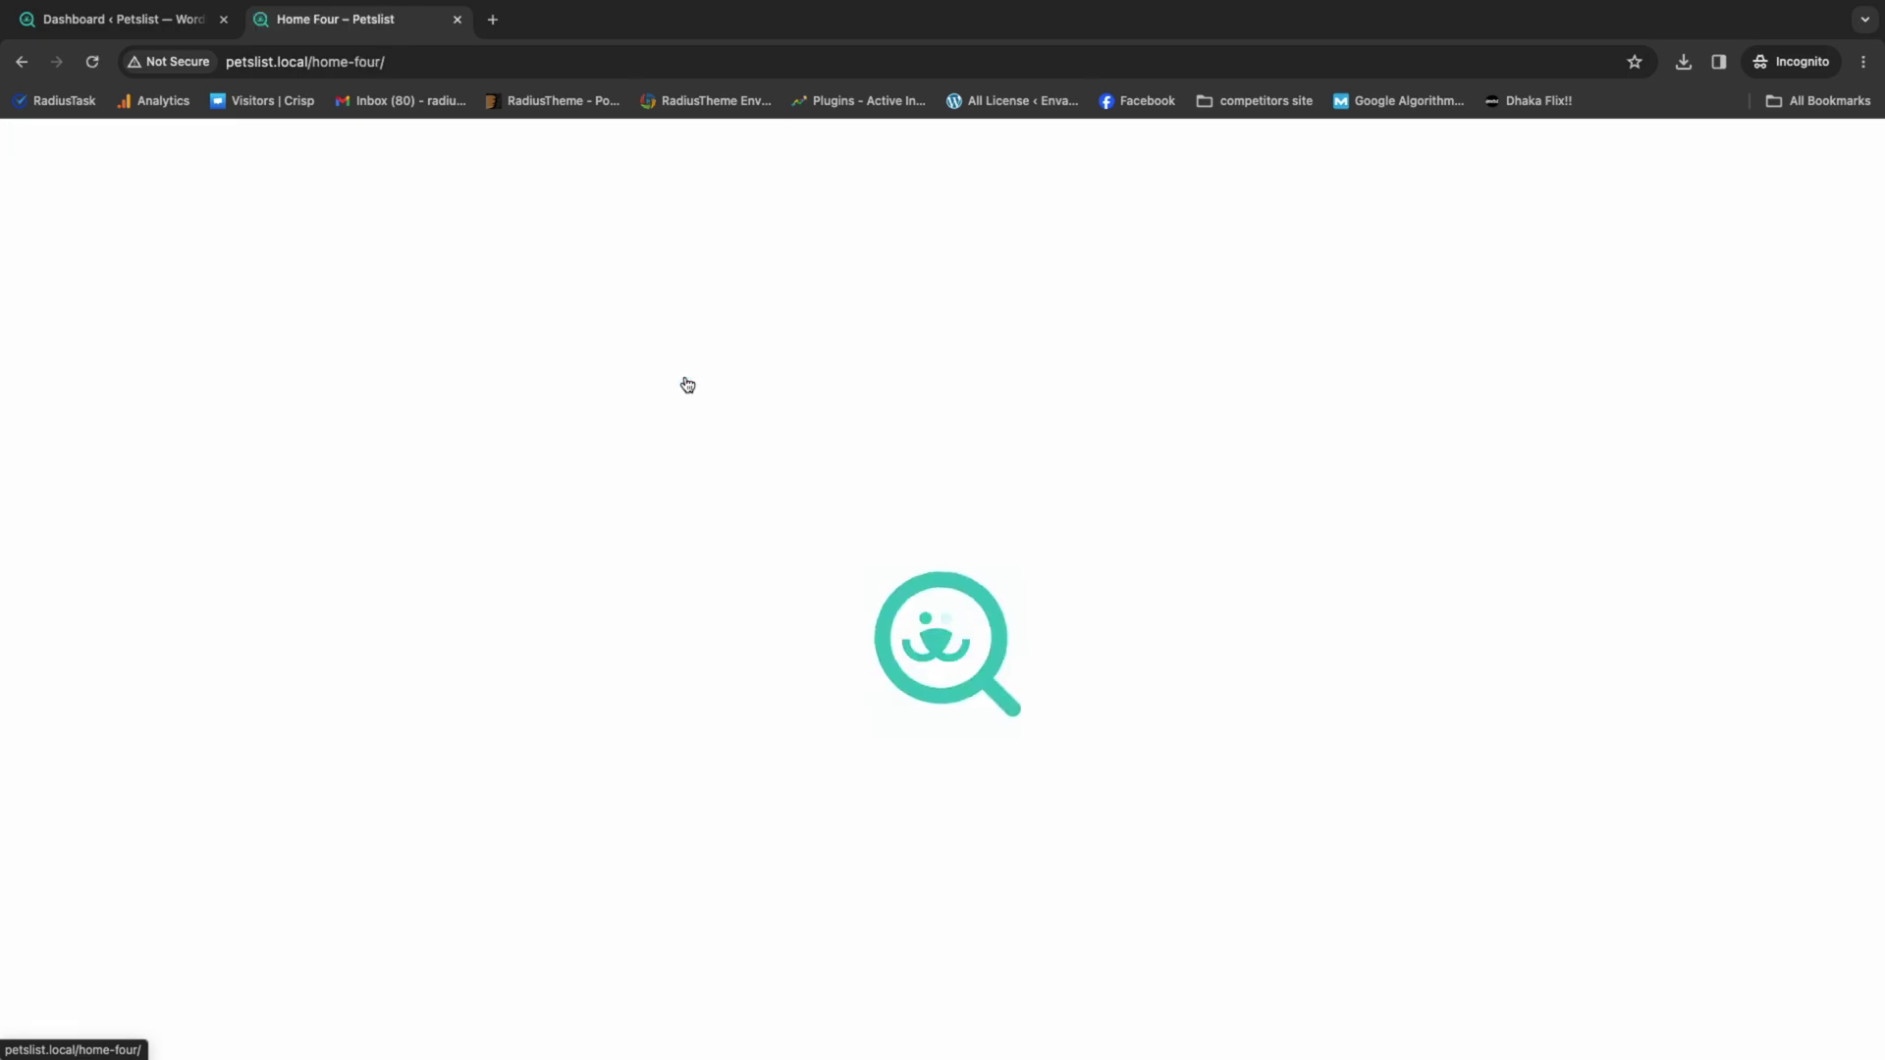
{"action": "scroll", "coordinate": [687, 384], "scroll_direction": "down", "scroll_amount": 5}
{"action": "scroll", "coordinate": [687, 384], "scroll_direction": "down", "scroll_amount": 12}
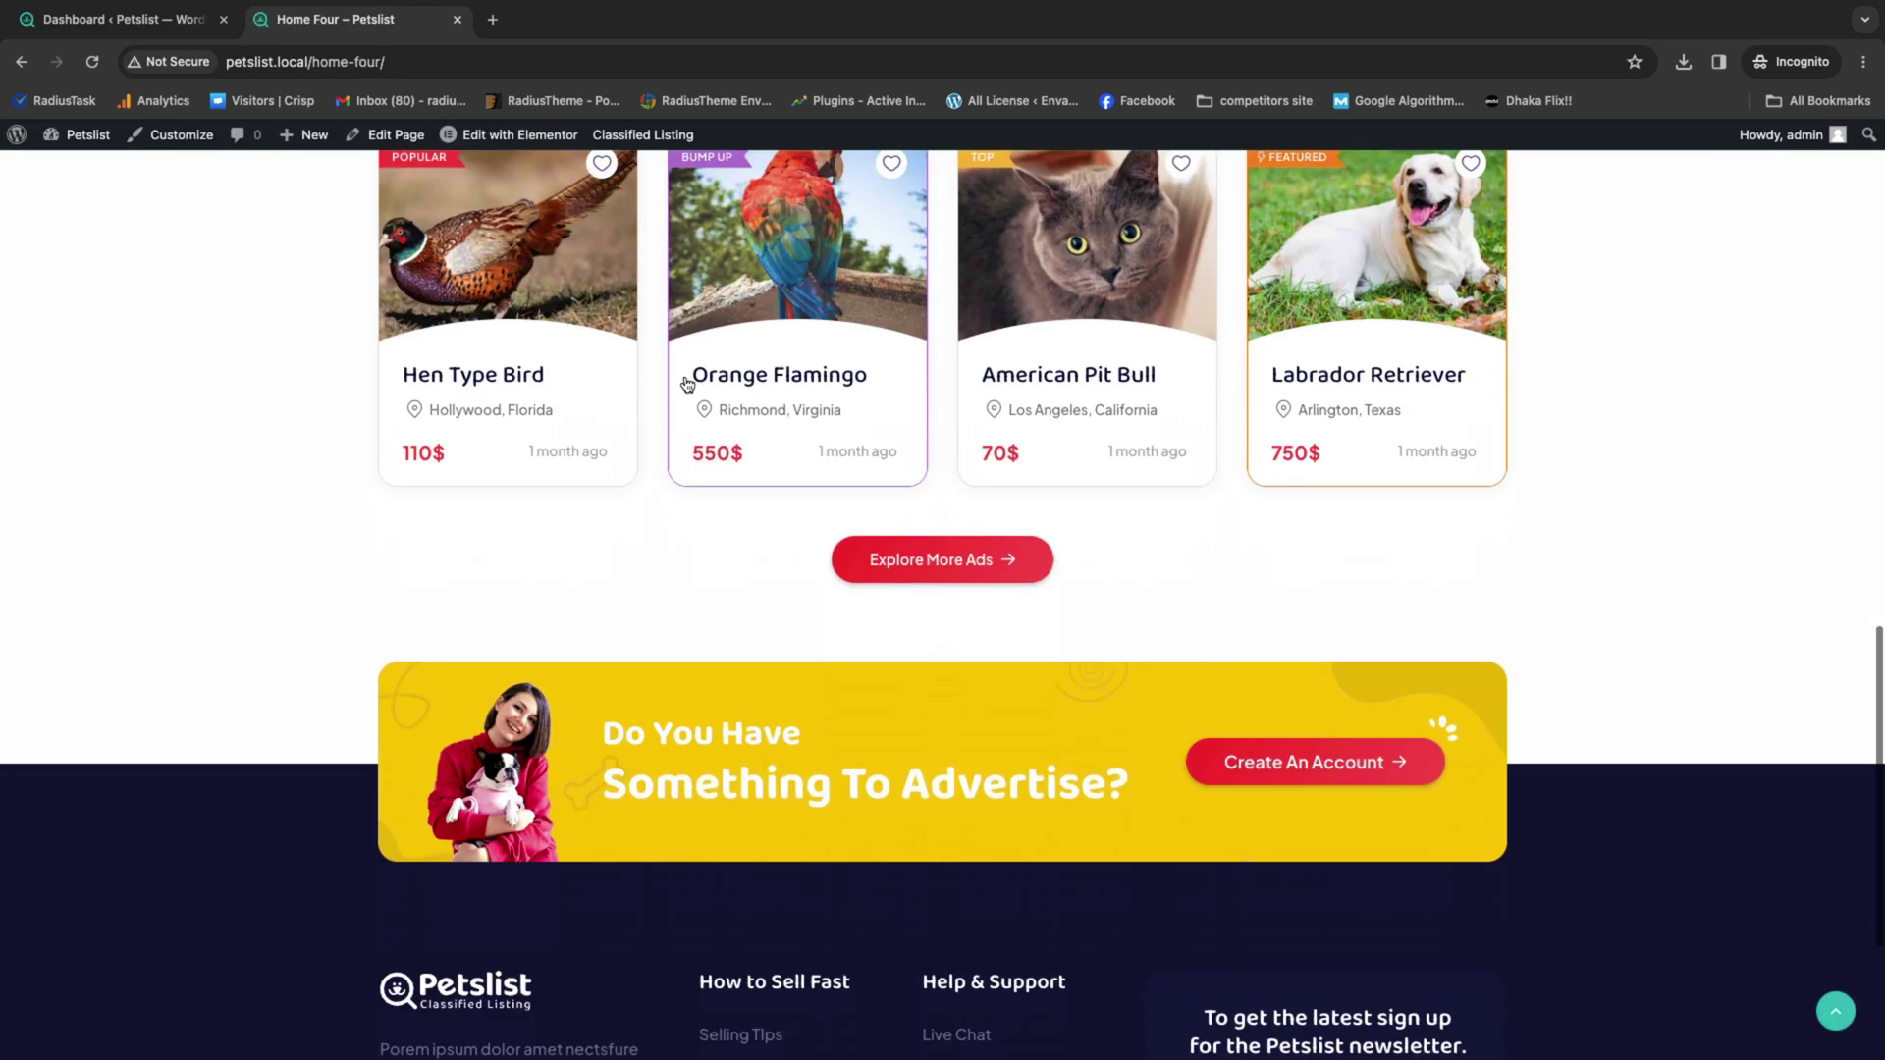
{"action": "scroll", "coordinate": [686, 386], "scroll_direction": "up", "scroll_amount": 20}
- Browse the Home Five demo homepage
{"action": "mouse_move", "coordinate": [692, 368]}
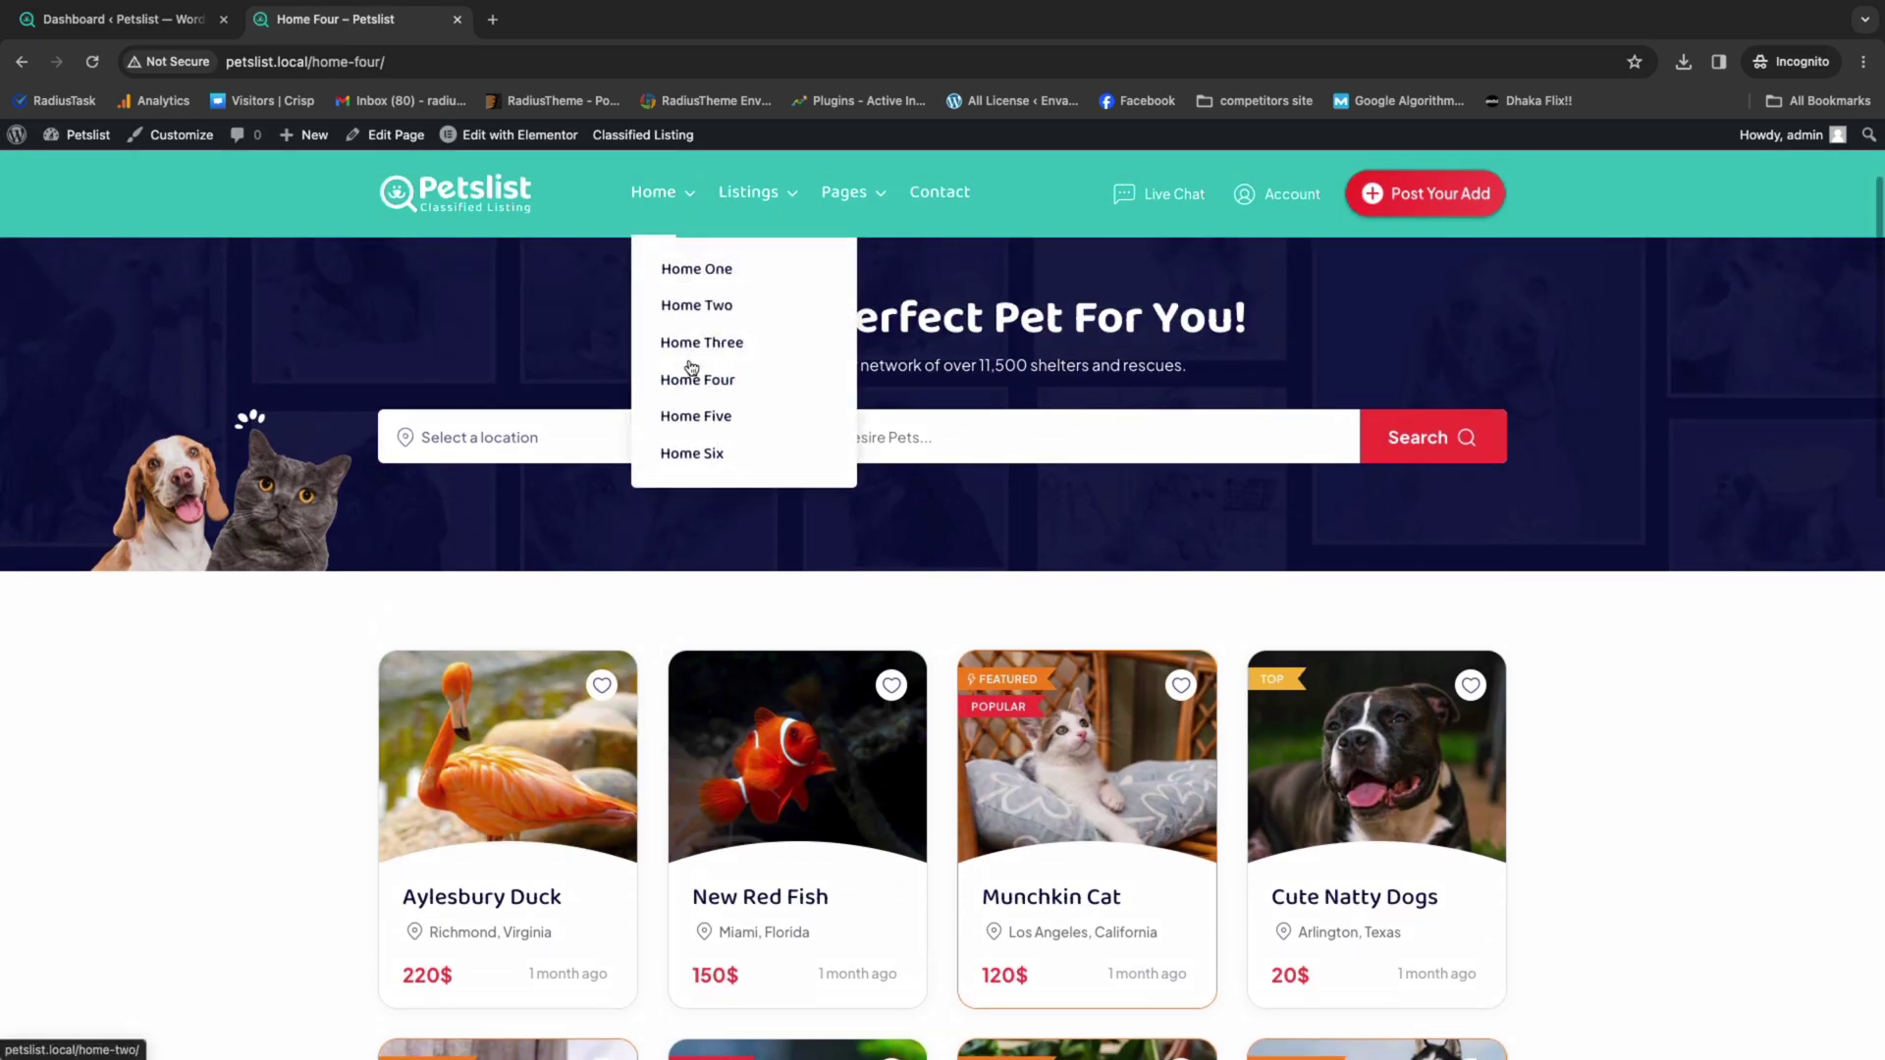
{"action": "left_click", "coordinate": [694, 419]}
{"action": "scroll", "coordinate": [694, 424], "scroll_direction": "down", "scroll_amount": 2}
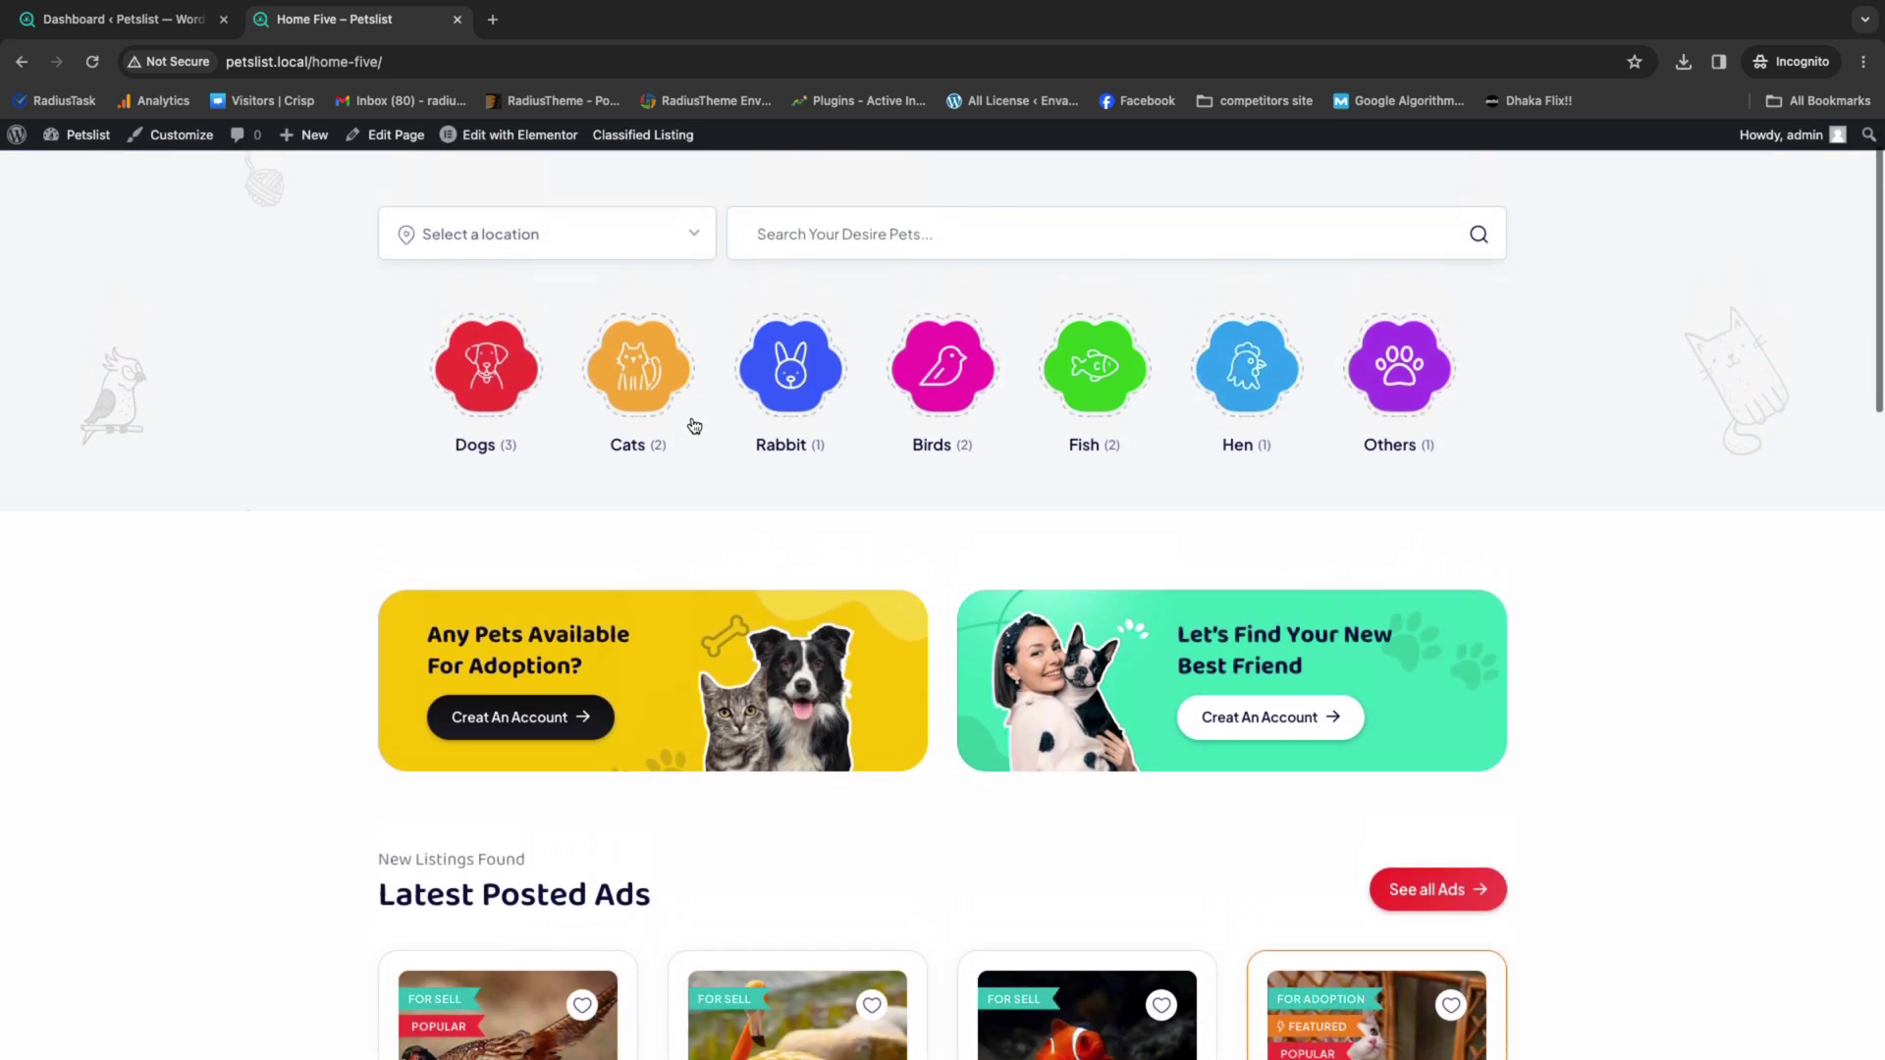
{"action": "scroll", "coordinate": [707, 447], "scroll_direction": "up", "scroll_amount": 1}
{"action": "scroll", "coordinate": [853, 470], "scroll_direction": "down", "scroll_amount": 15}
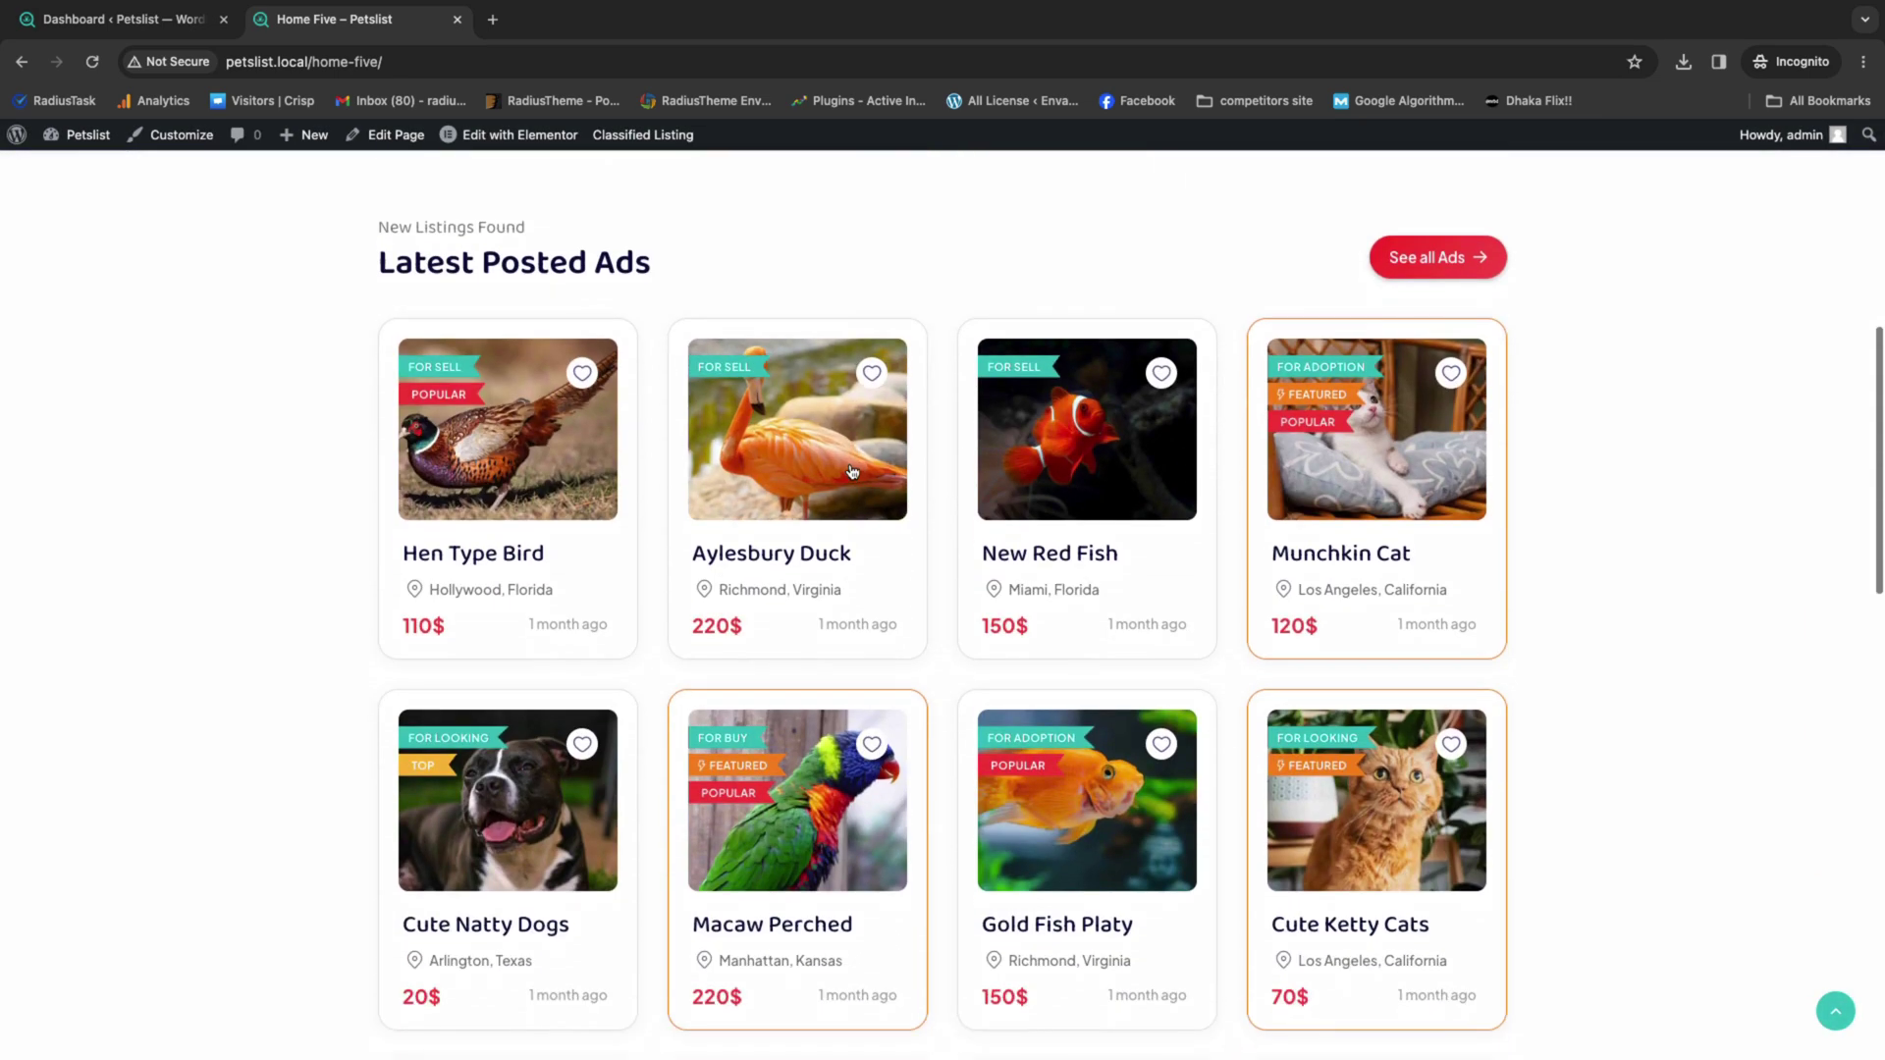
{"action": "scroll", "coordinate": [853, 470], "scroll_direction": "down", "scroll_amount": 3}
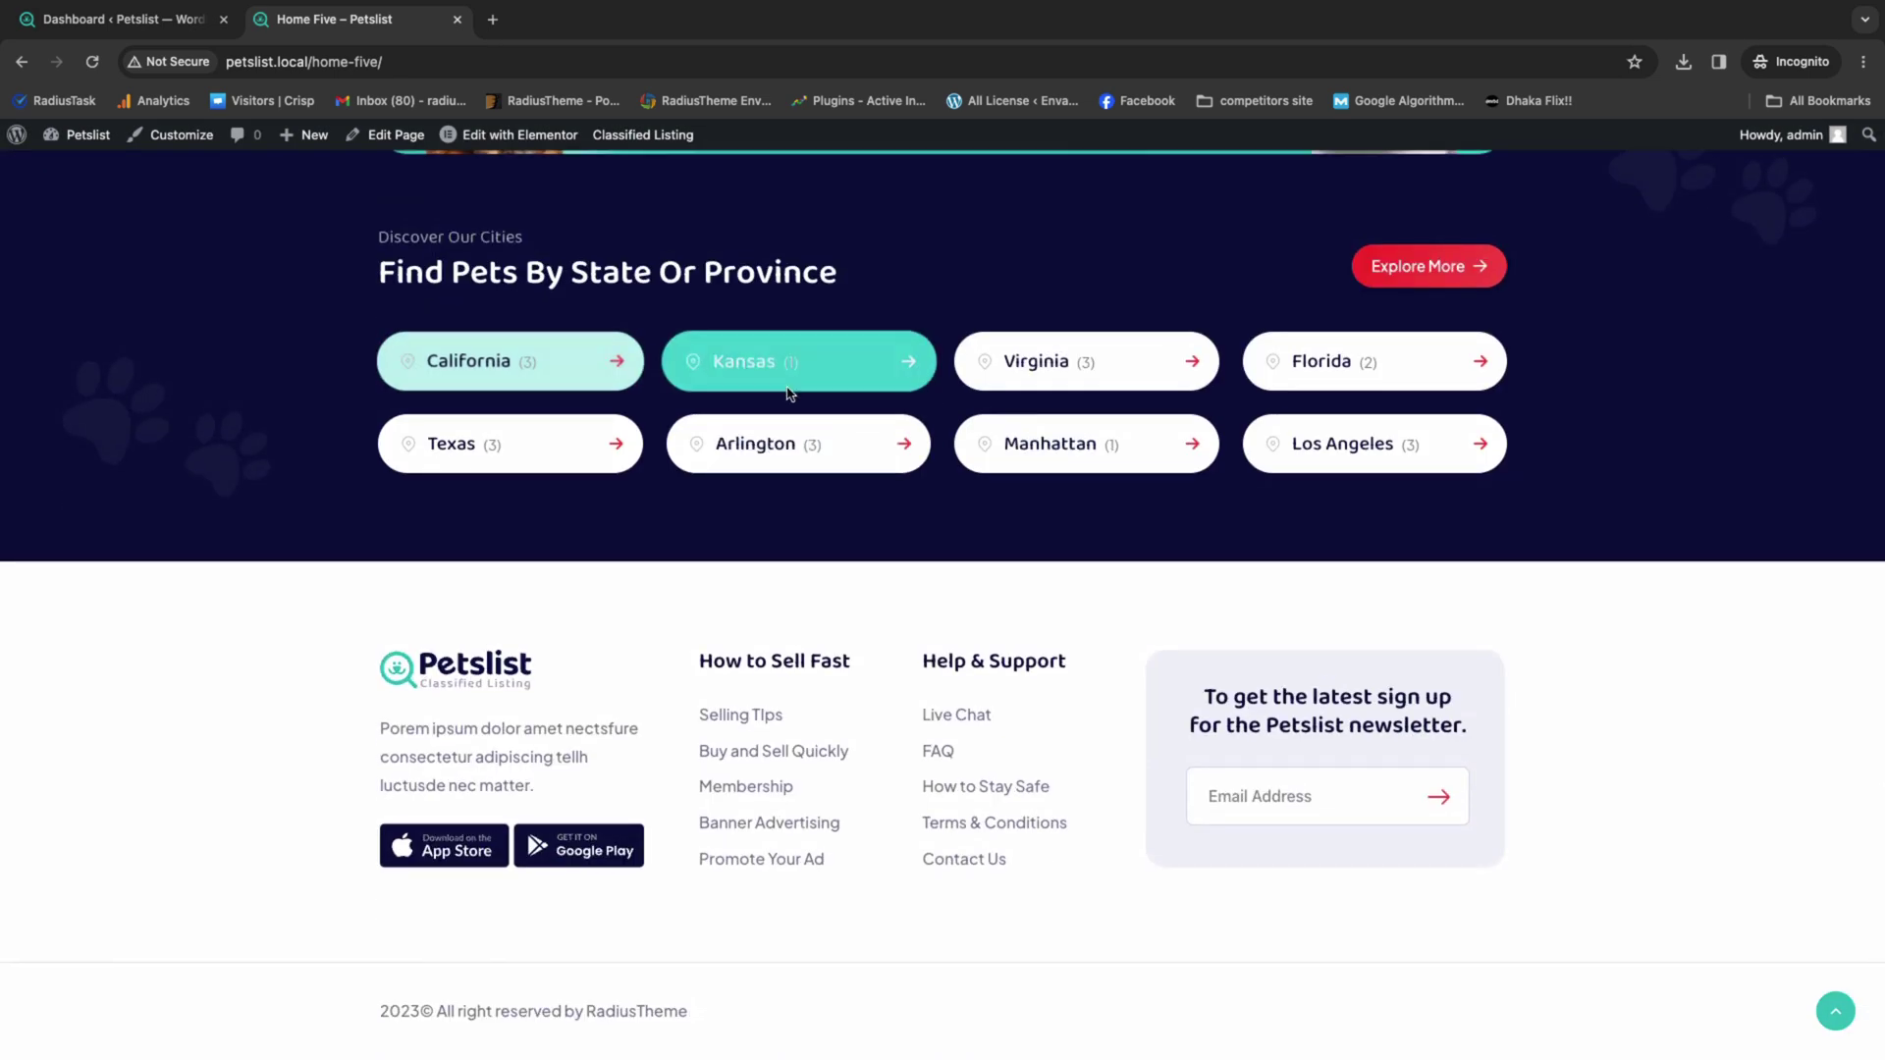
{"action": "scroll", "coordinate": [770, 373], "scroll_direction": "up", "scroll_amount": 9}
{"action": "scroll", "coordinate": [771, 373], "scroll_direction": "up", "scroll_amount": 12}
- Browse the Home Six demo homepage
{"action": "mouse_move", "coordinate": [641, 210]}
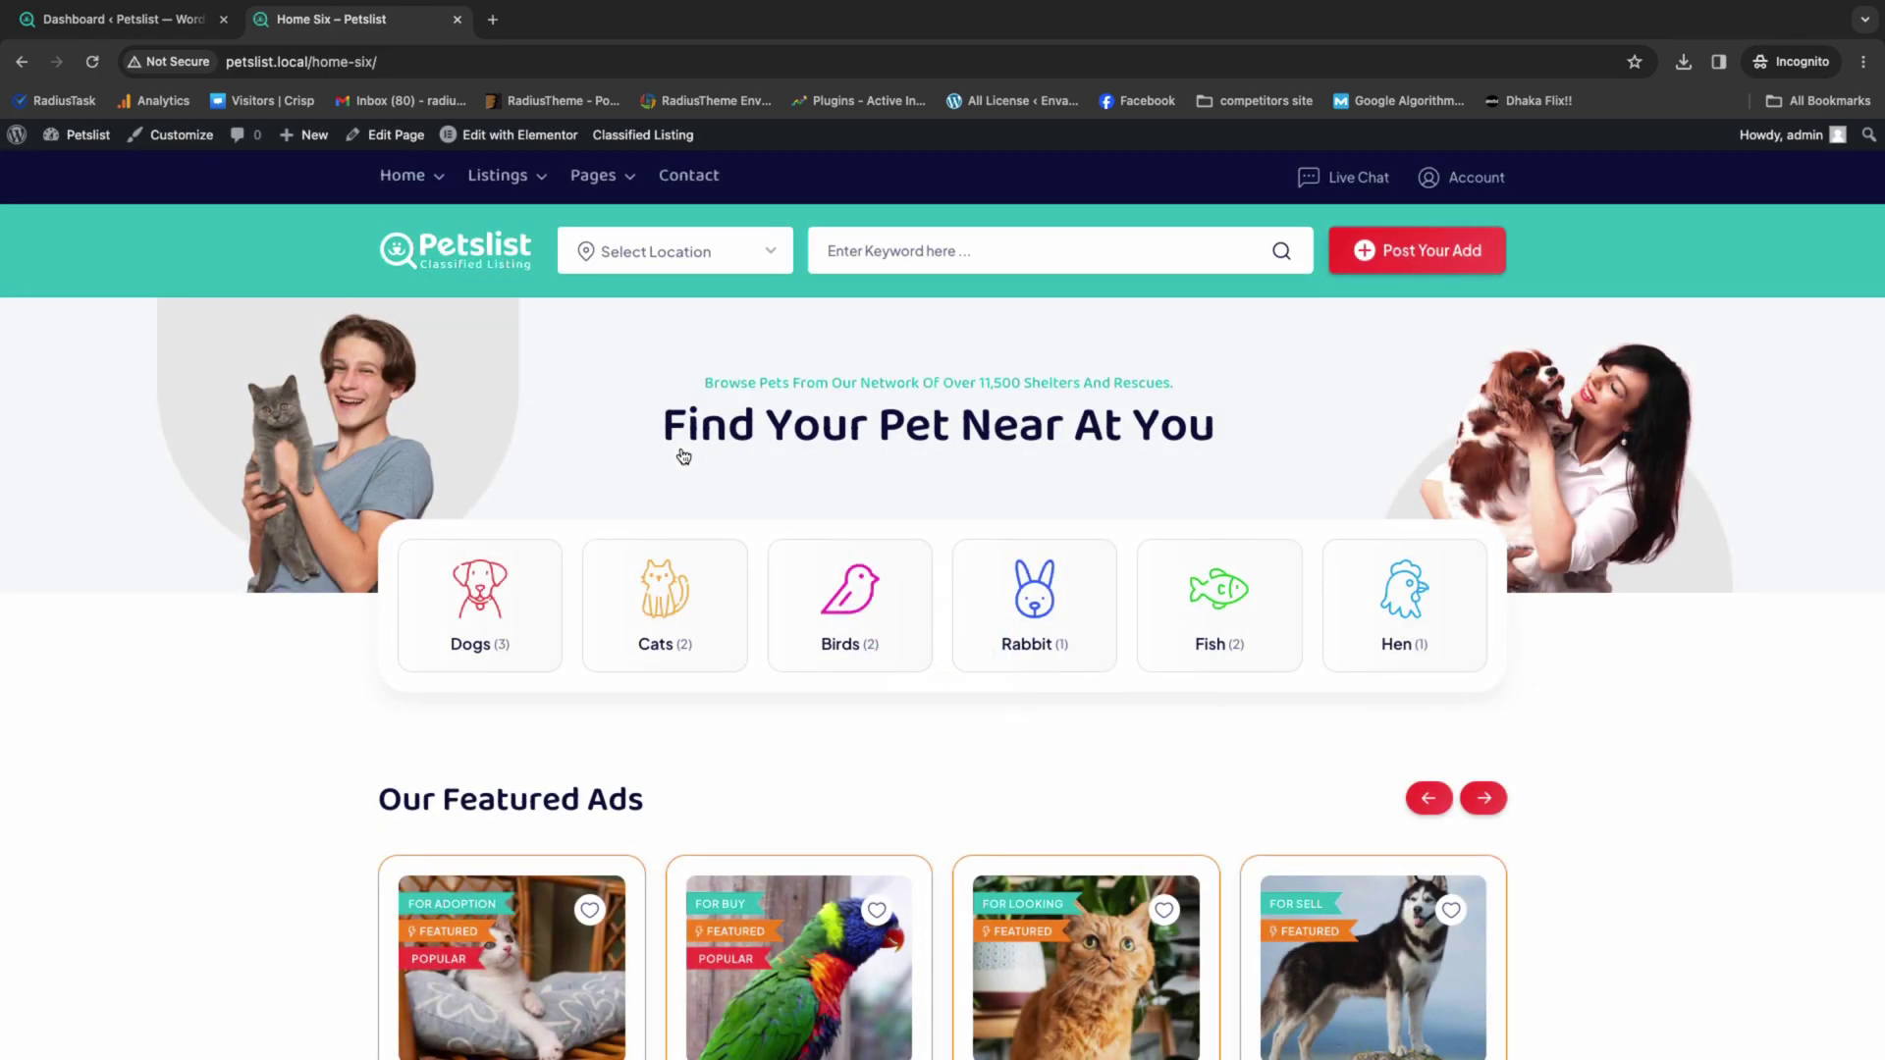
{"action": "scroll", "coordinate": [683, 455], "scroll_direction": "down", "scroll_amount": 20}
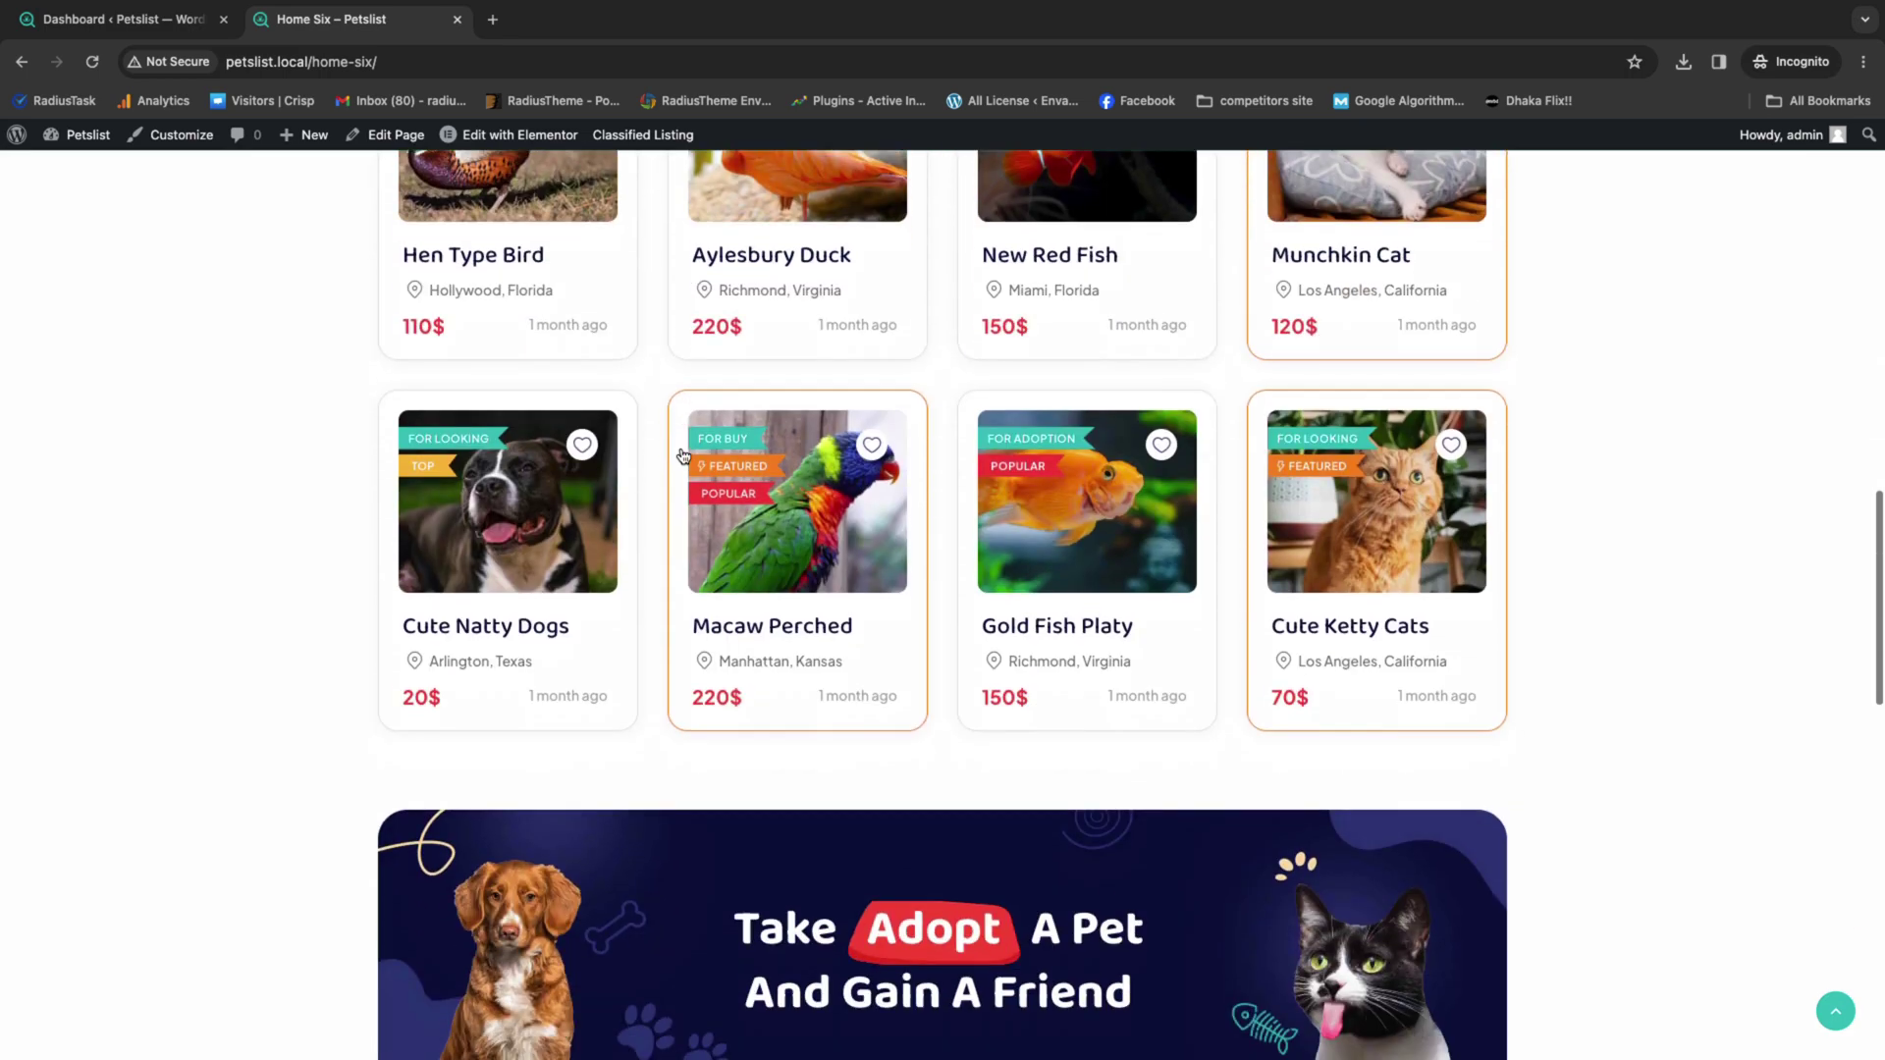
{"action": "scroll", "coordinate": [683, 456], "scroll_direction": "down", "scroll_amount": 5}
{"action": "scroll", "coordinate": [684, 456], "scroll_direction": "up", "scroll_amount": 20}
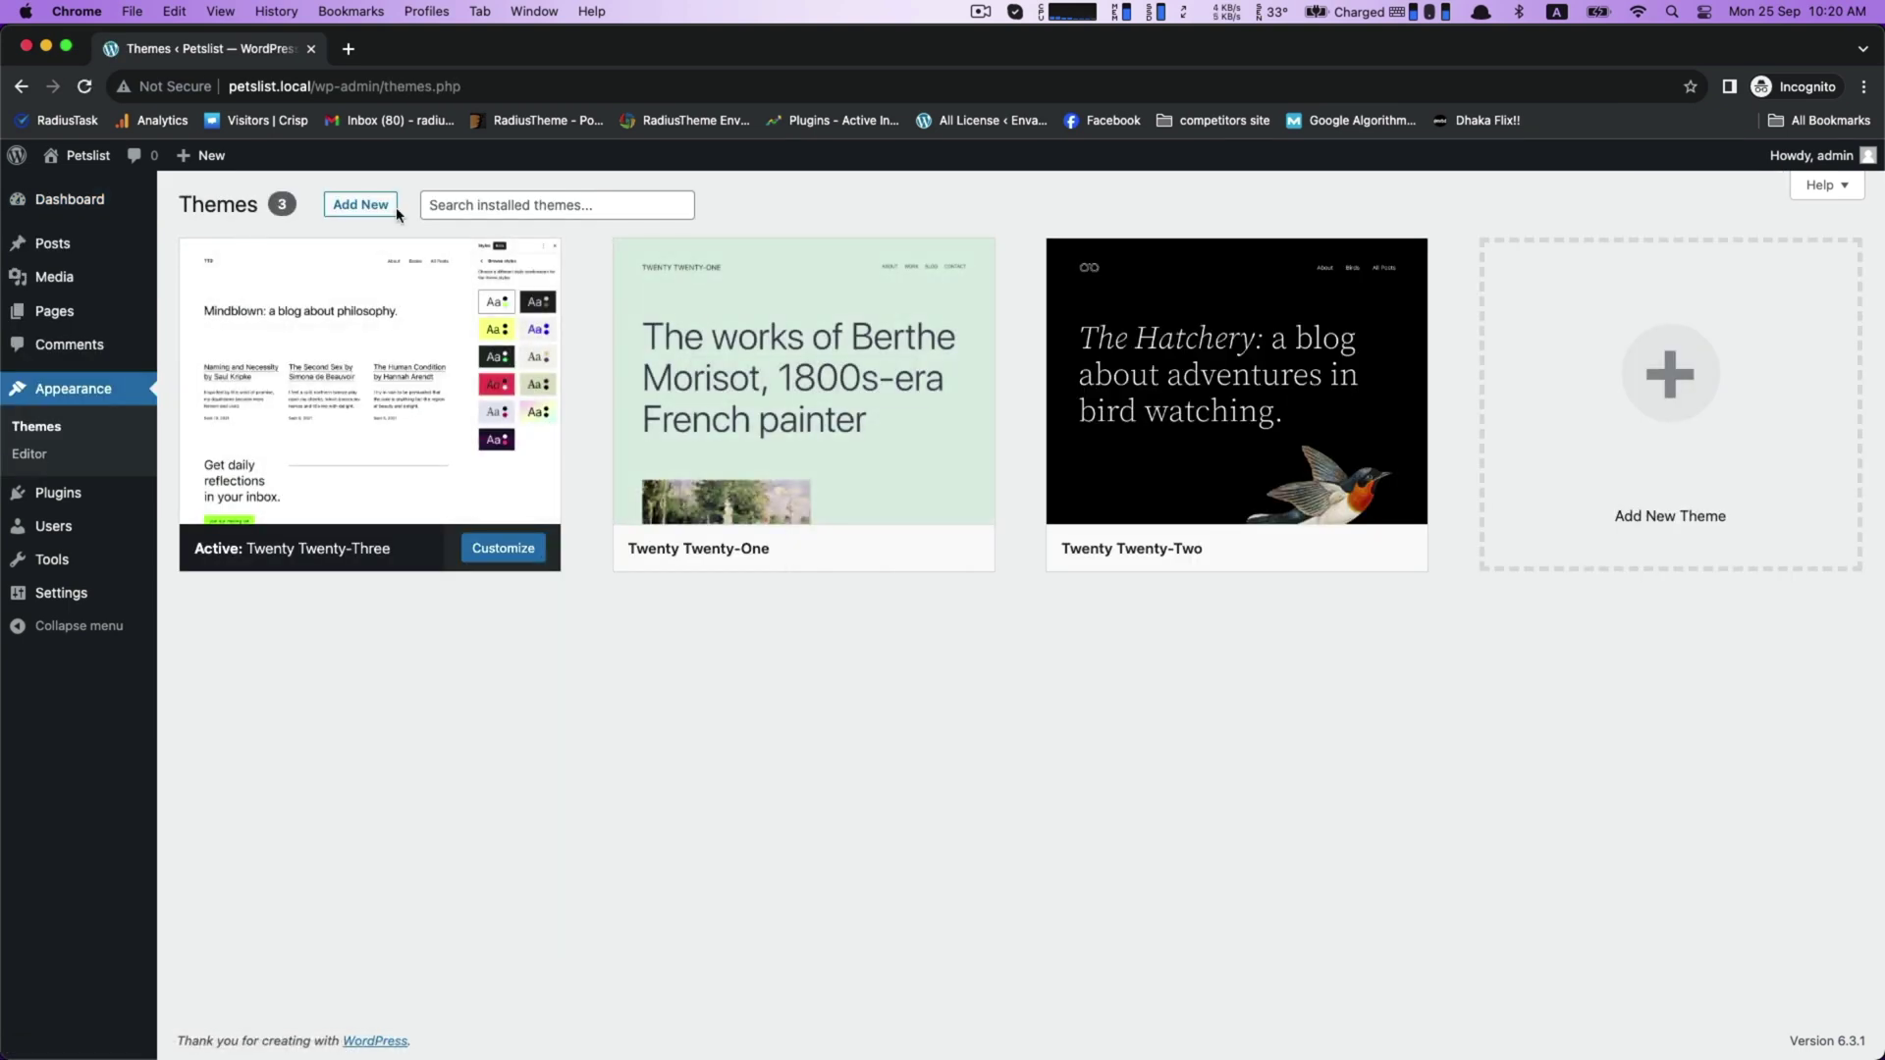
- Upload petslist.zip from Downloads through Add New > Upload Theme to install it
{"action": "left_click", "coordinate": [357, 209]}
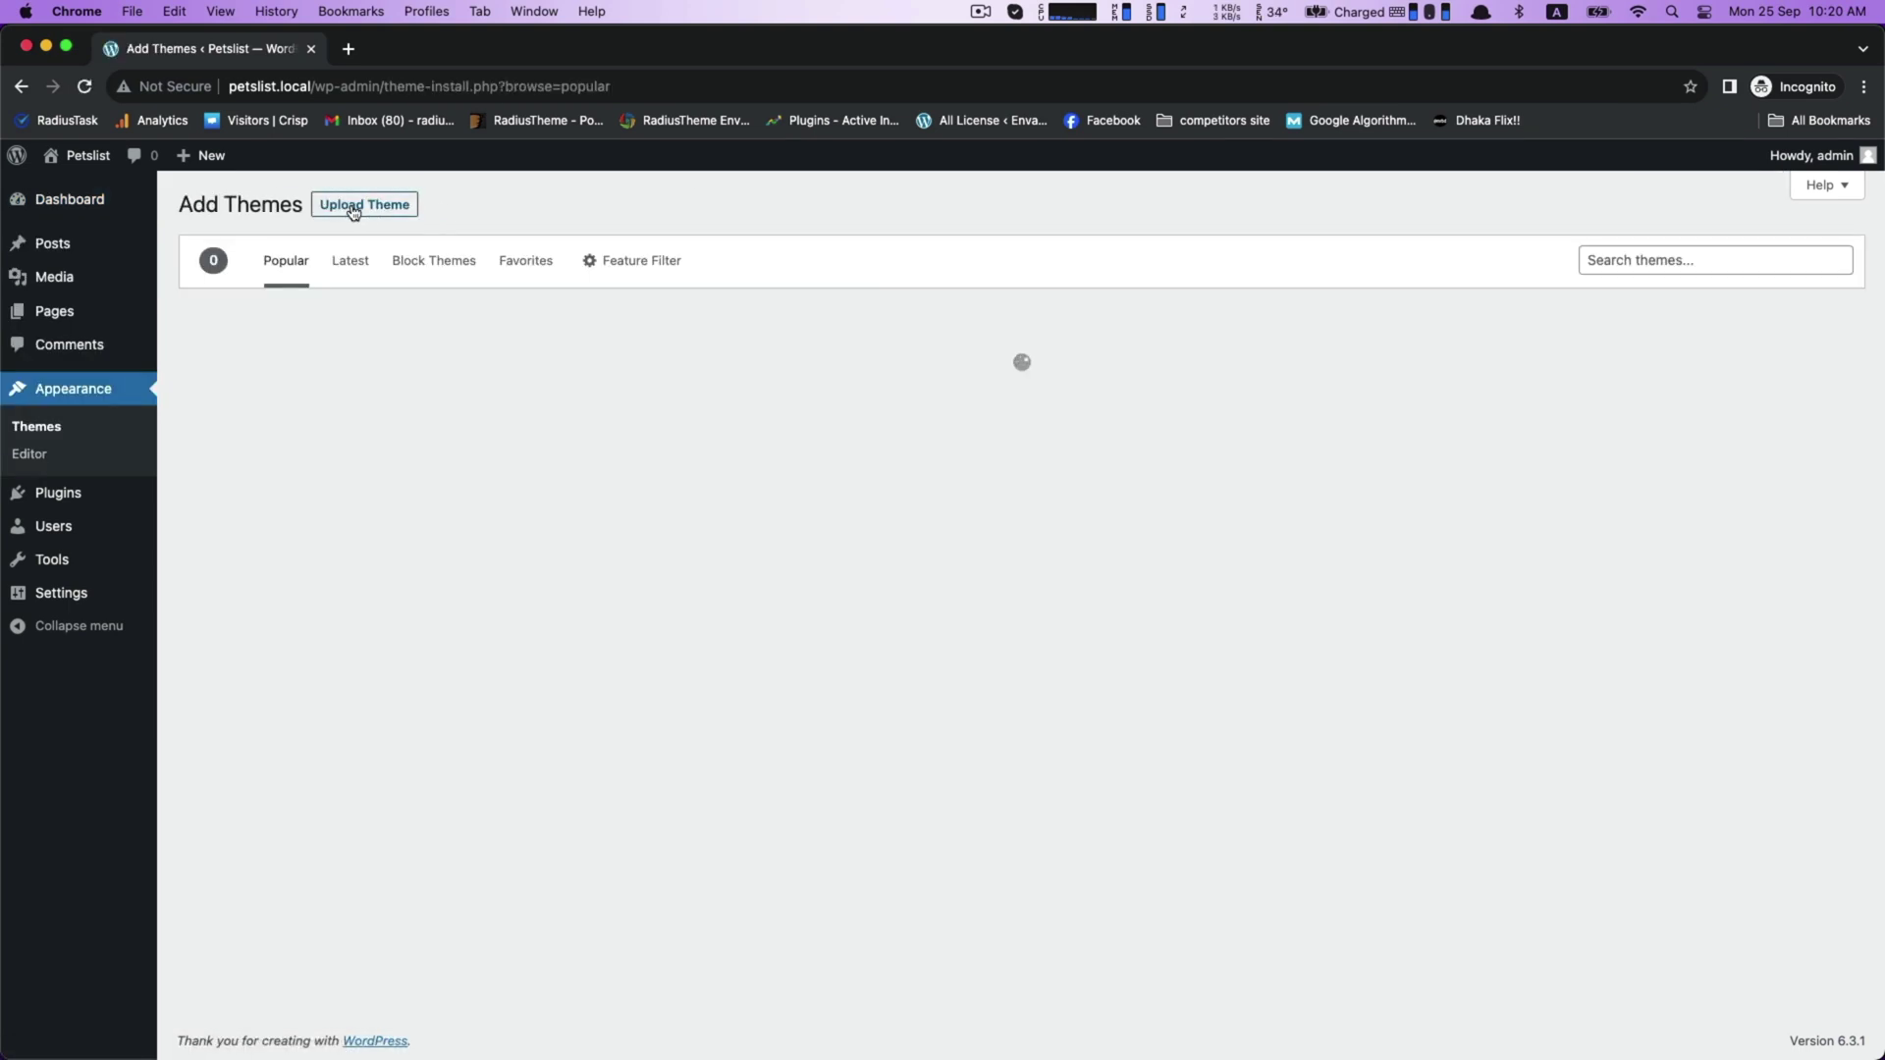
{"action": "left_click", "coordinate": [354, 213]}
{"action": "left_click", "coordinate": [859, 383]}
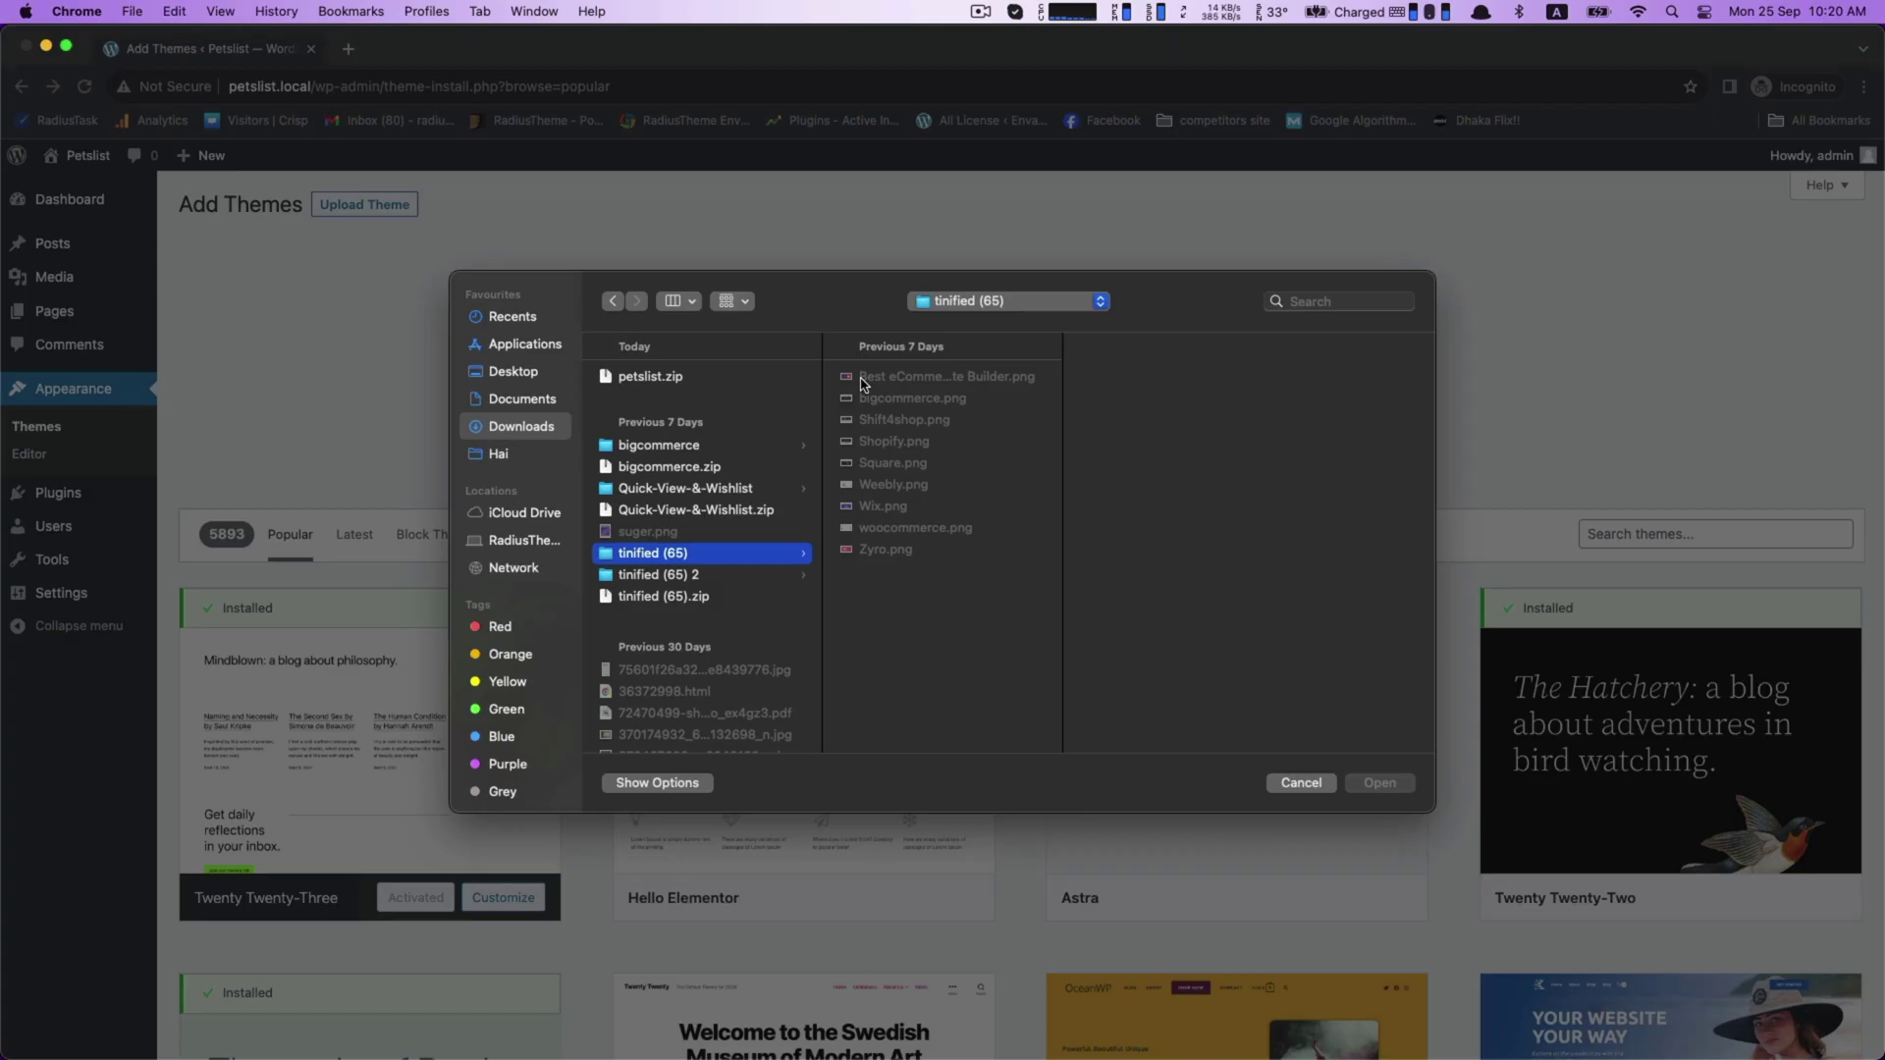
{"action": "left_click", "coordinate": [639, 378]}
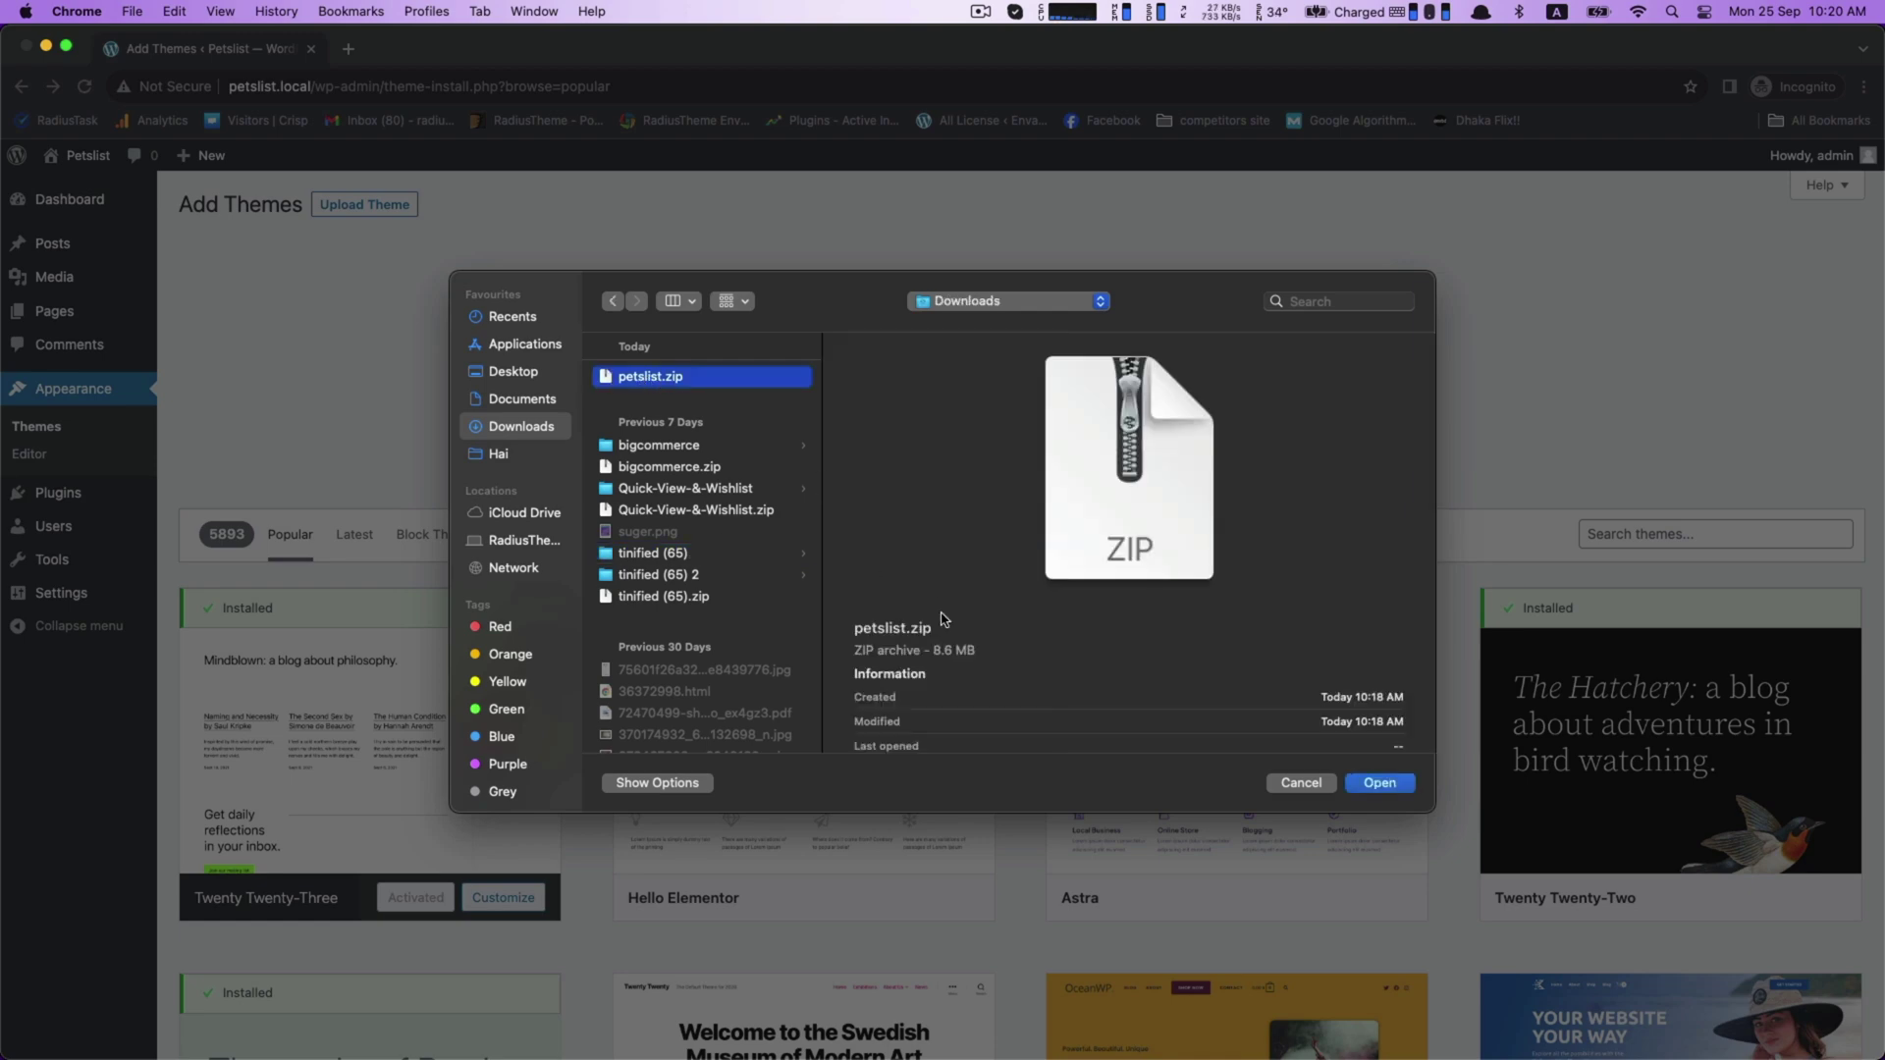
{"action": "left_click", "coordinate": [1382, 783]}
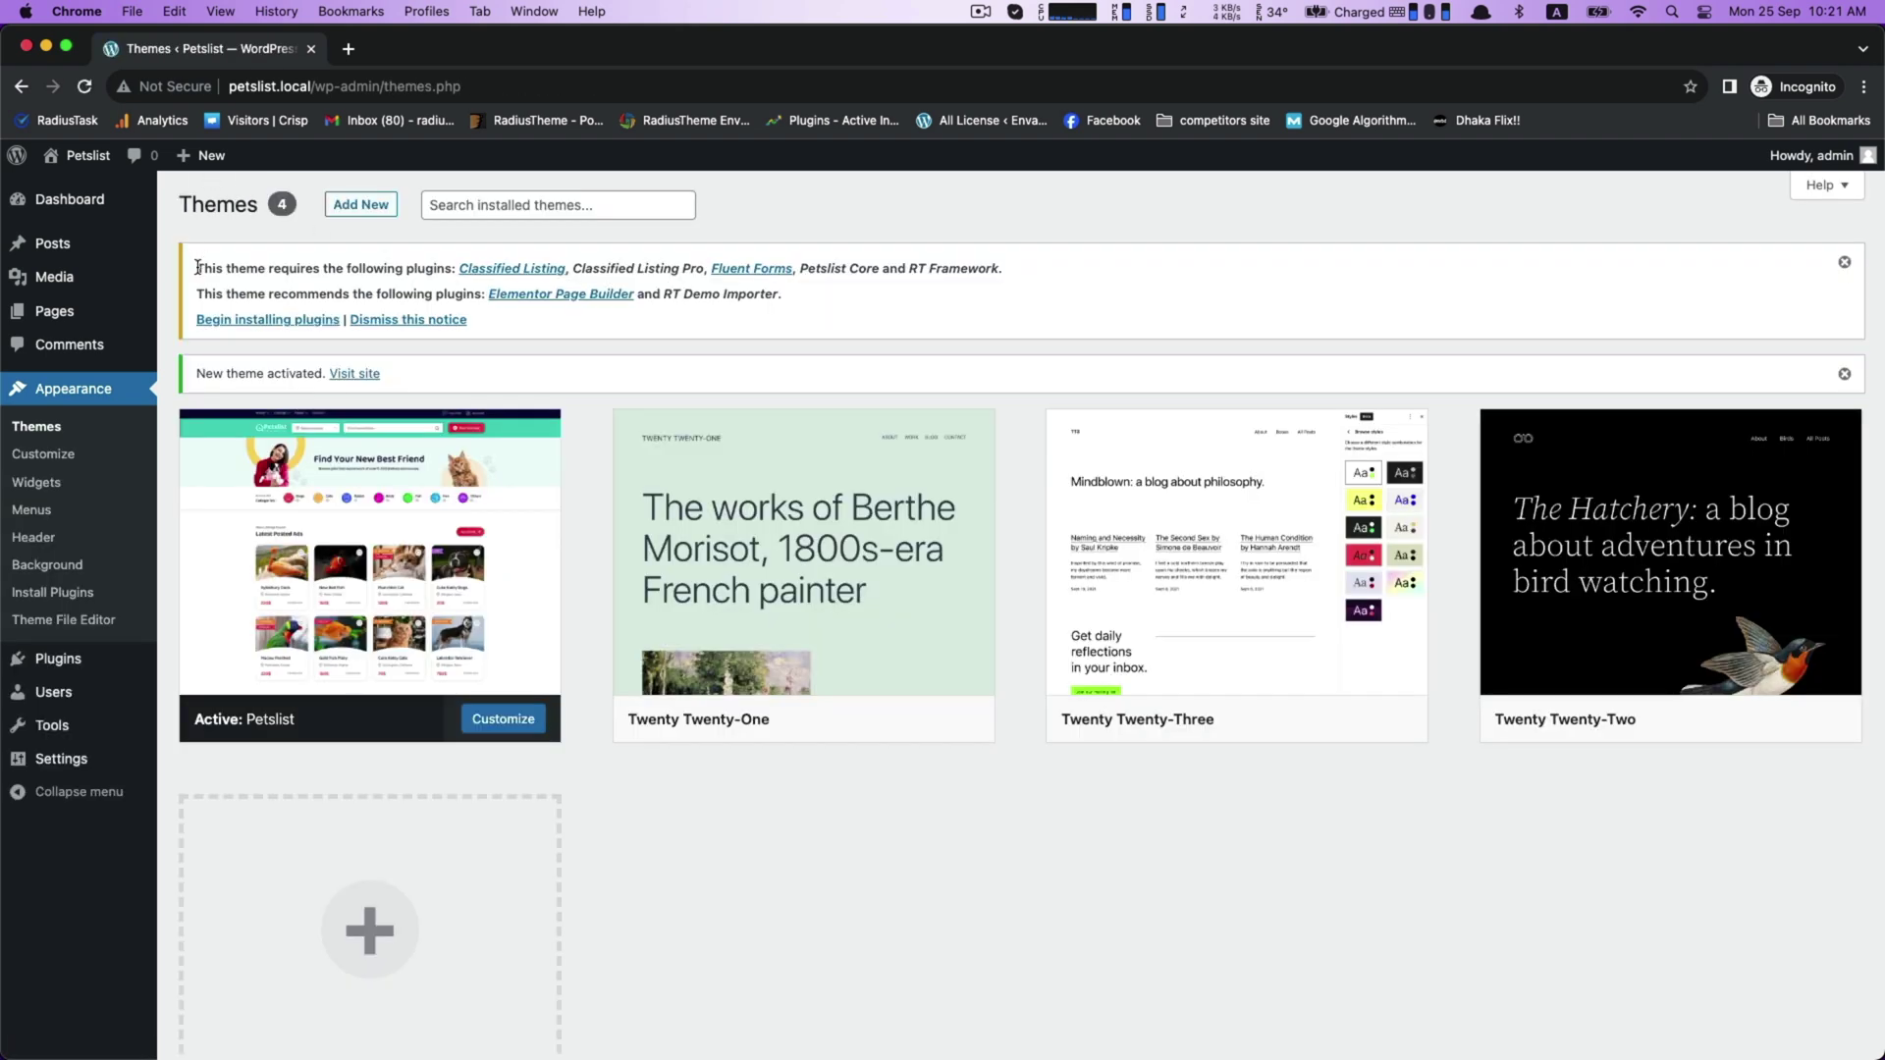
- Start installing the Petslist theme's required and recommended plugins
{"action": "left_click_drag", "start_coordinate": [198, 267], "coordinate": [514, 324]}
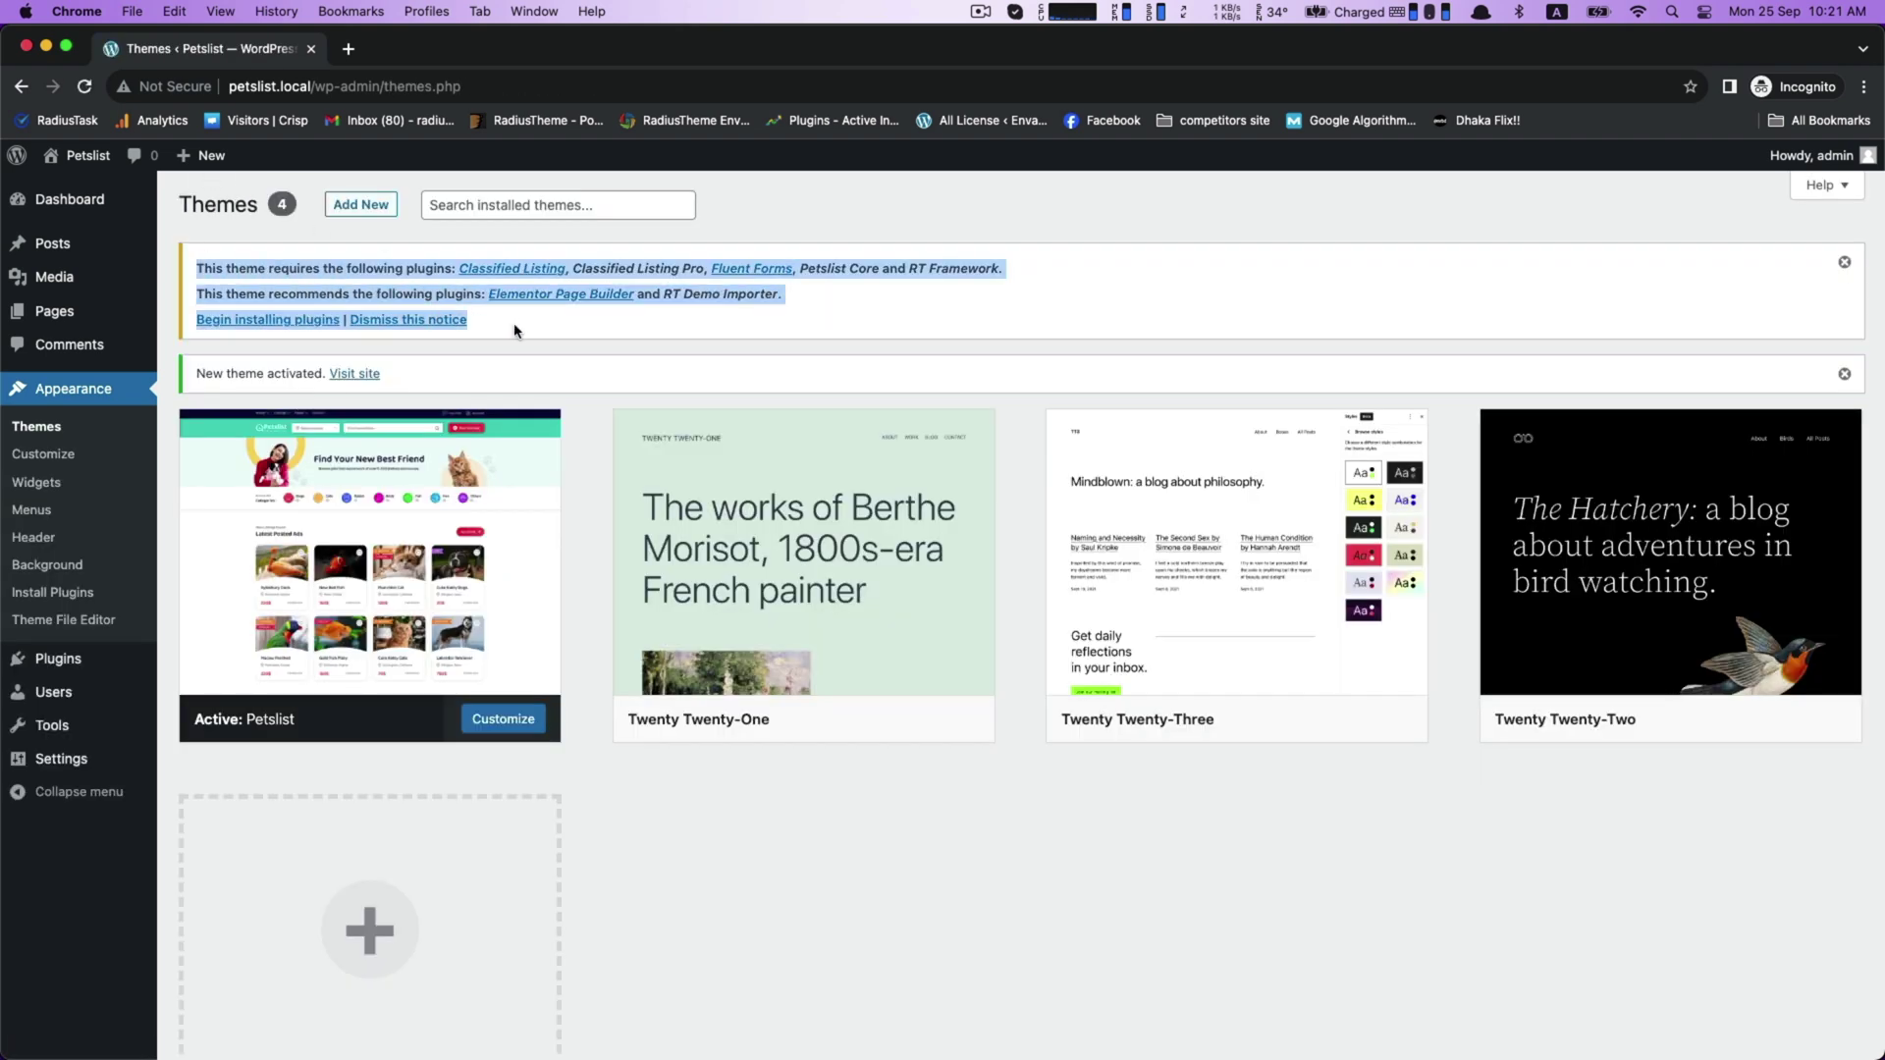
{"action": "left_click", "coordinate": [263, 321]}
{"action": "left_click", "coordinate": [273, 324]}
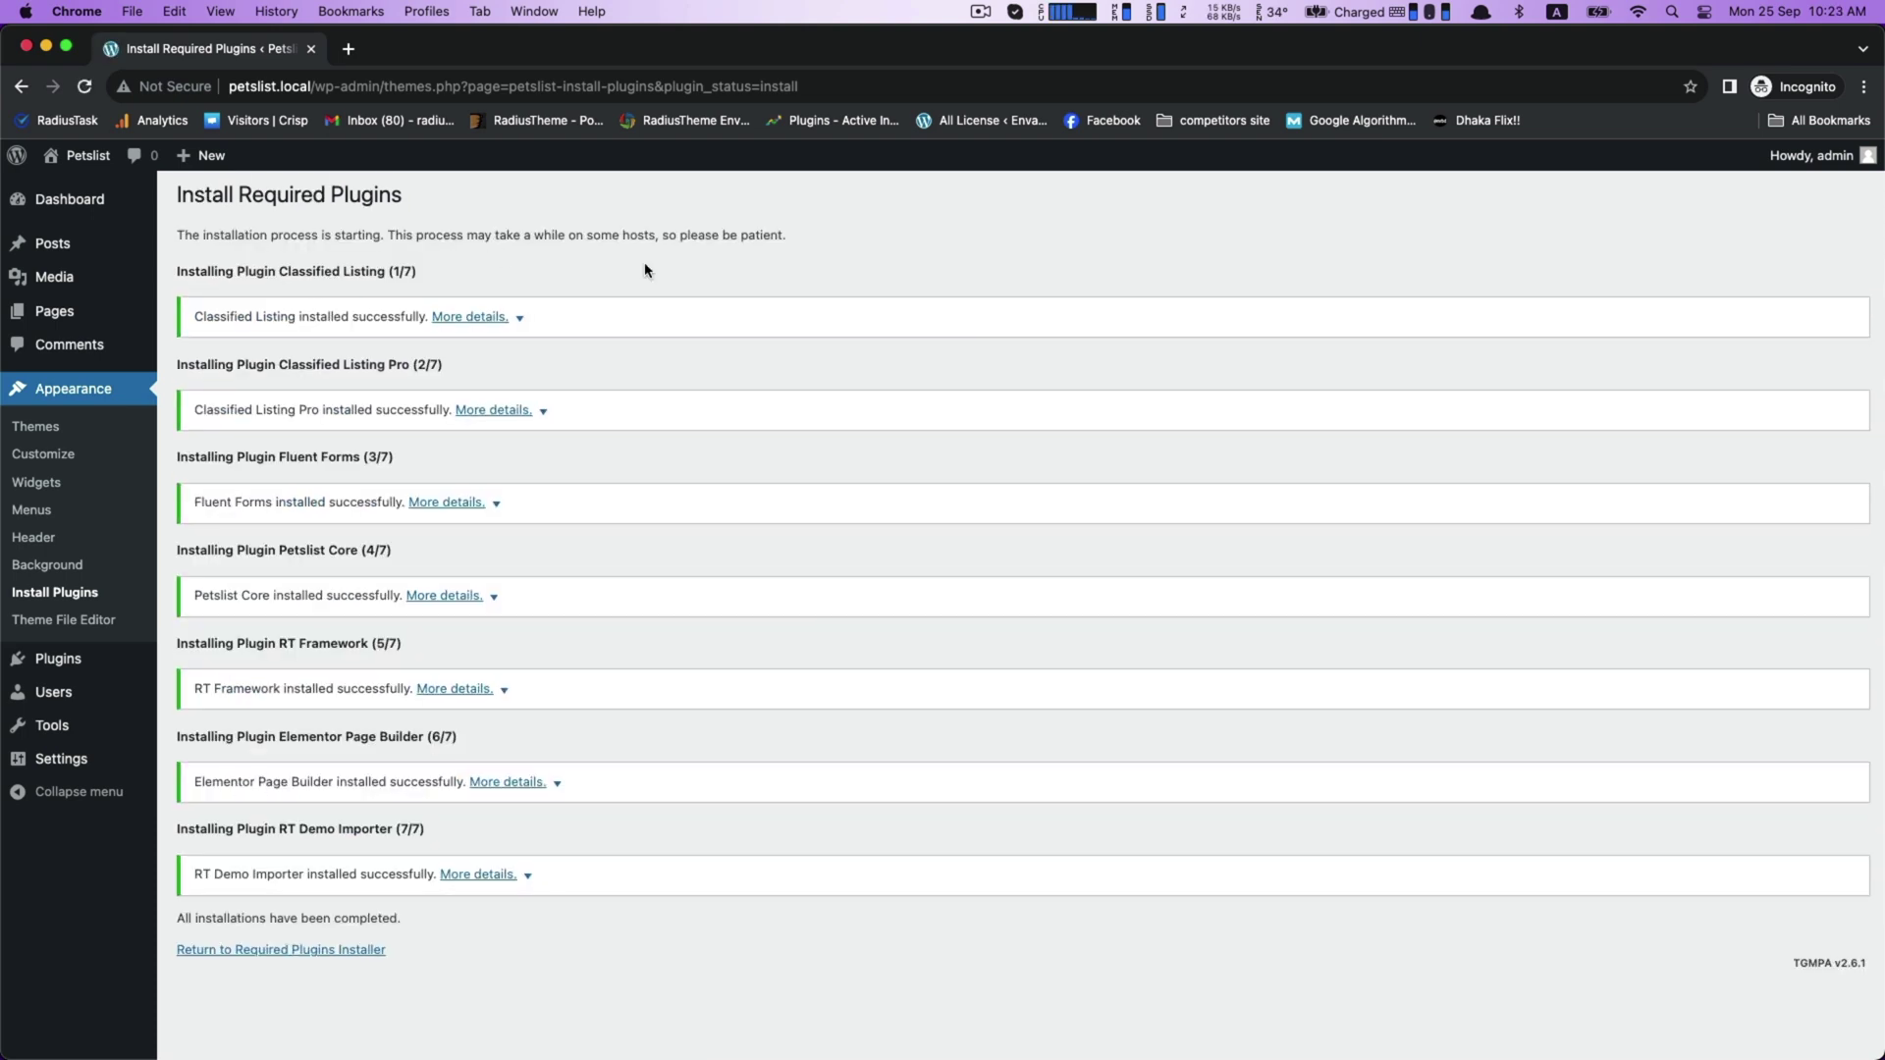
{"action": "scroll", "coordinate": [707, 408], "scroll_direction": "down", "scroll_amount": 1}
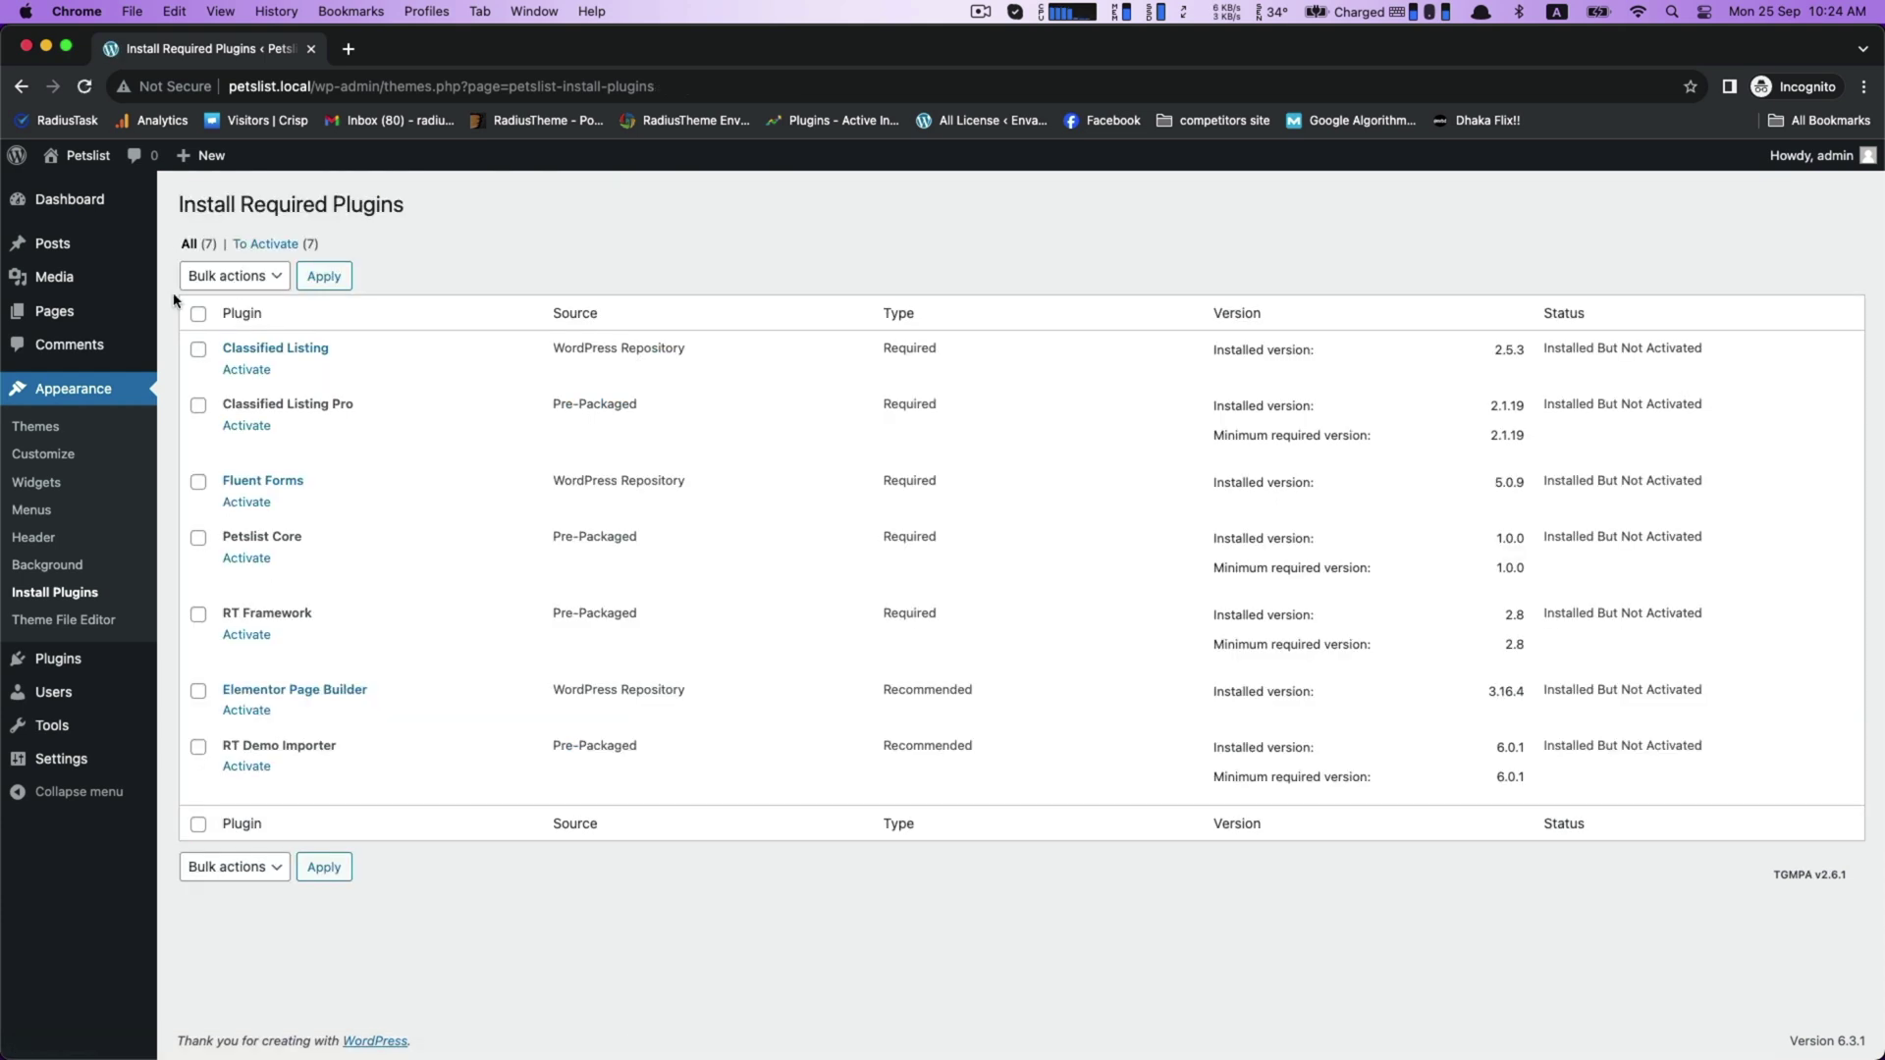
- Select all seven plugins, bulk-activate them, then return to the Dashboard
{"action": "left_click", "coordinate": [197, 314]}
{"action": "left_click", "coordinate": [234, 276]}
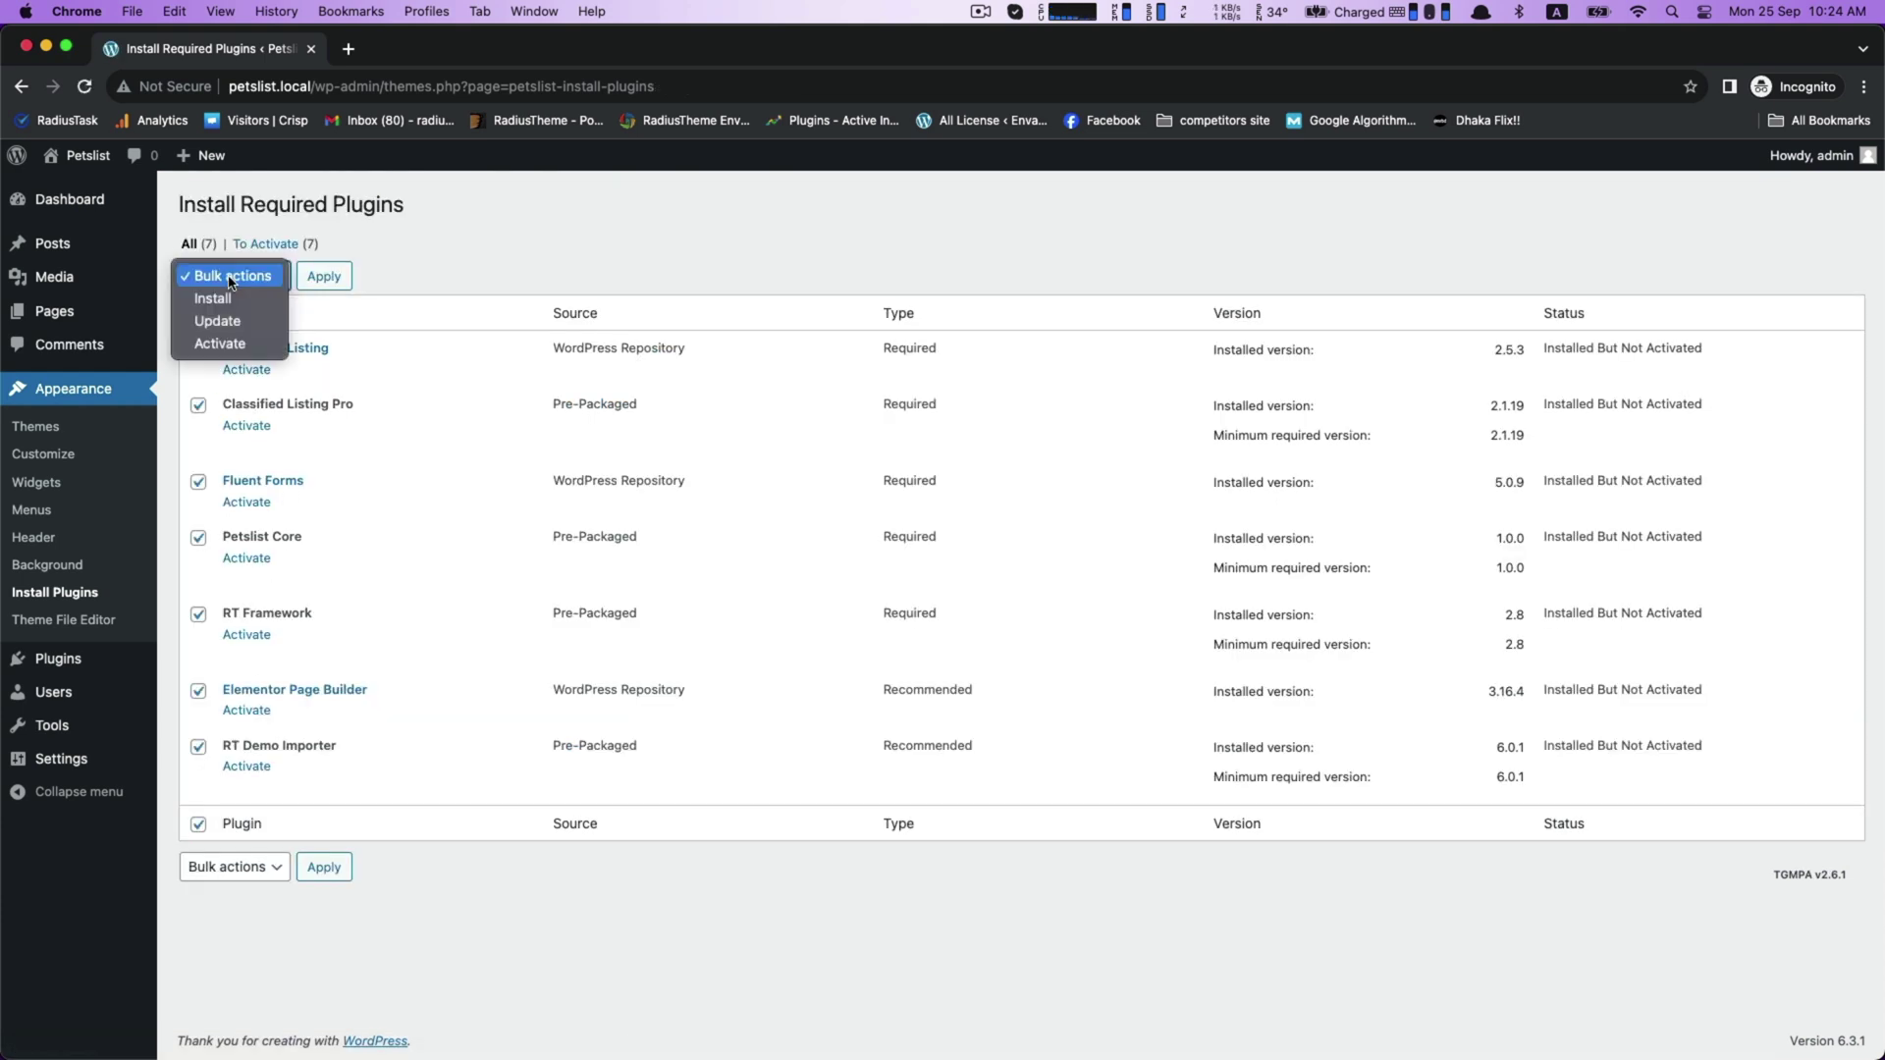
{"action": "left_click", "coordinate": [214, 343]}
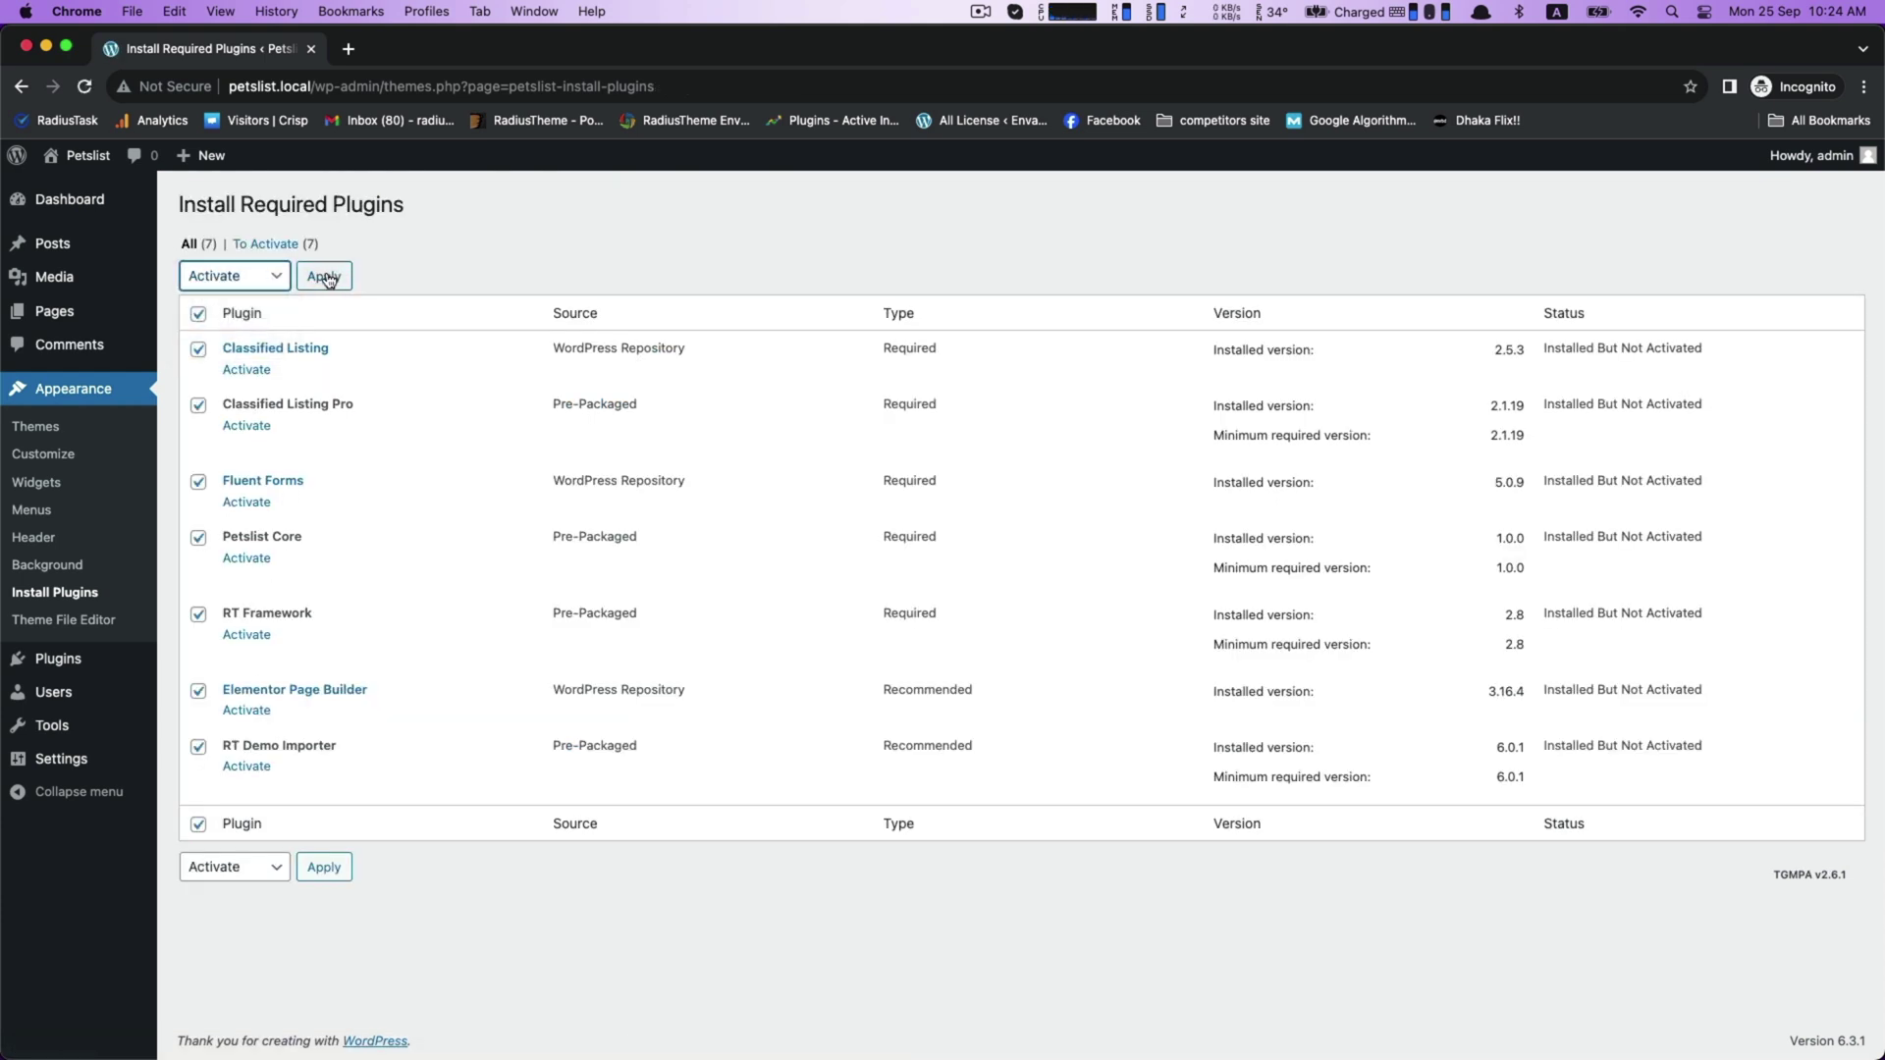
{"action": "left_click", "coordinate": [324, 277]}
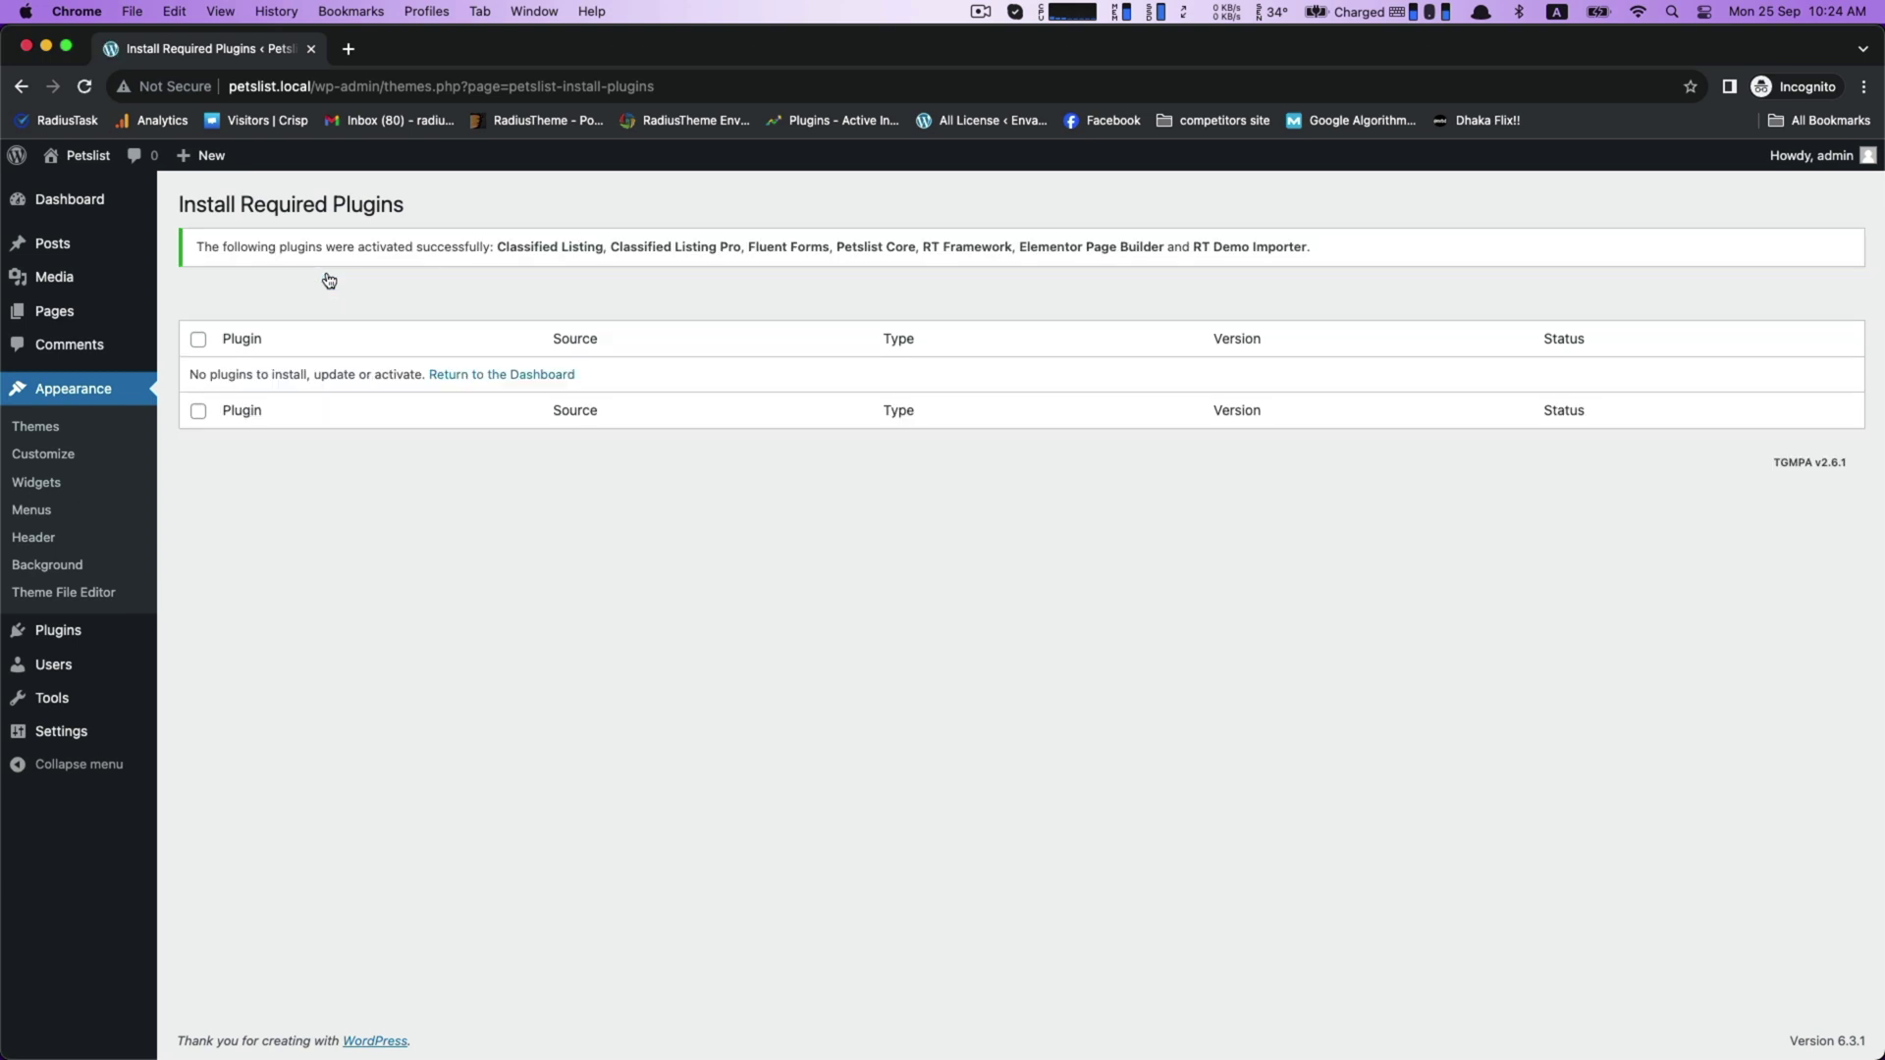
{"action": "left_click", "coordinate": [69, 199]}
- Open the RT Demo Importer's Install Demo Contents page from Installed Plugins
{"action": "mouse_move", "coordinate": [76, 645]}
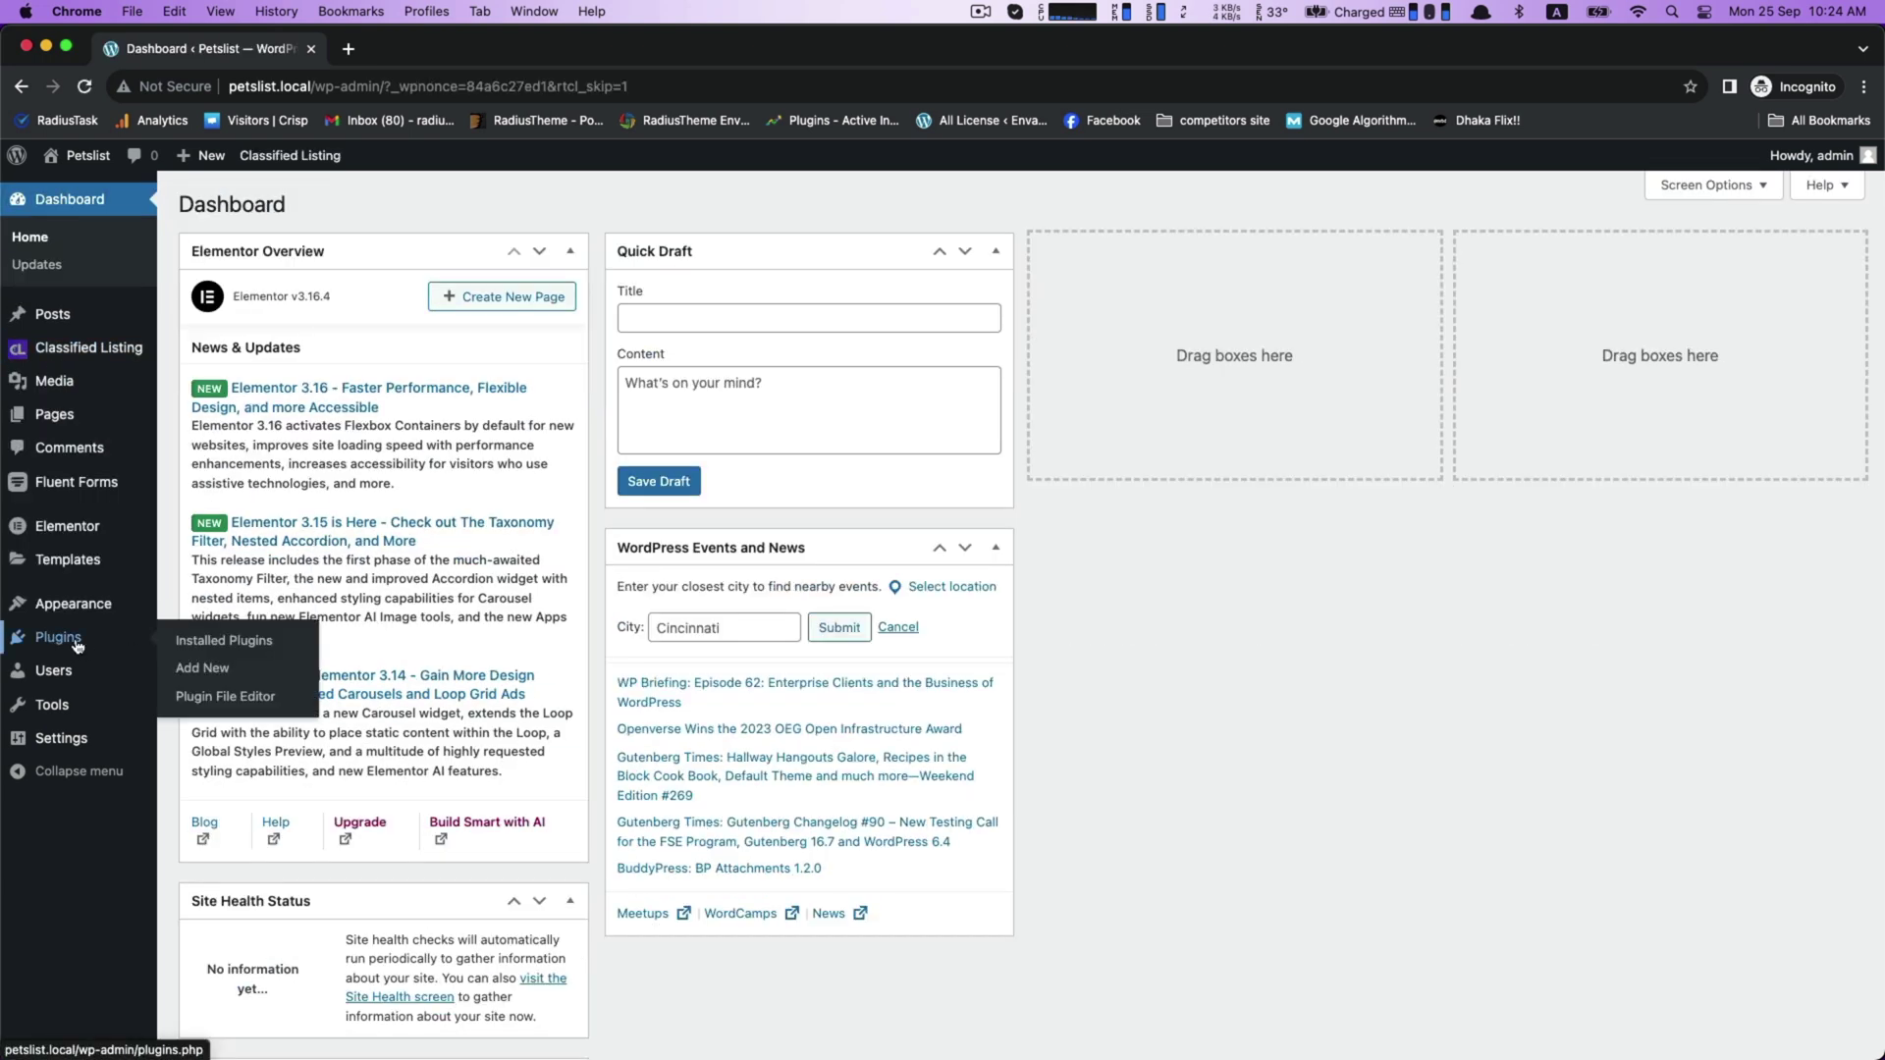
{"action": "left_click", "coordinate": [225, 644]}
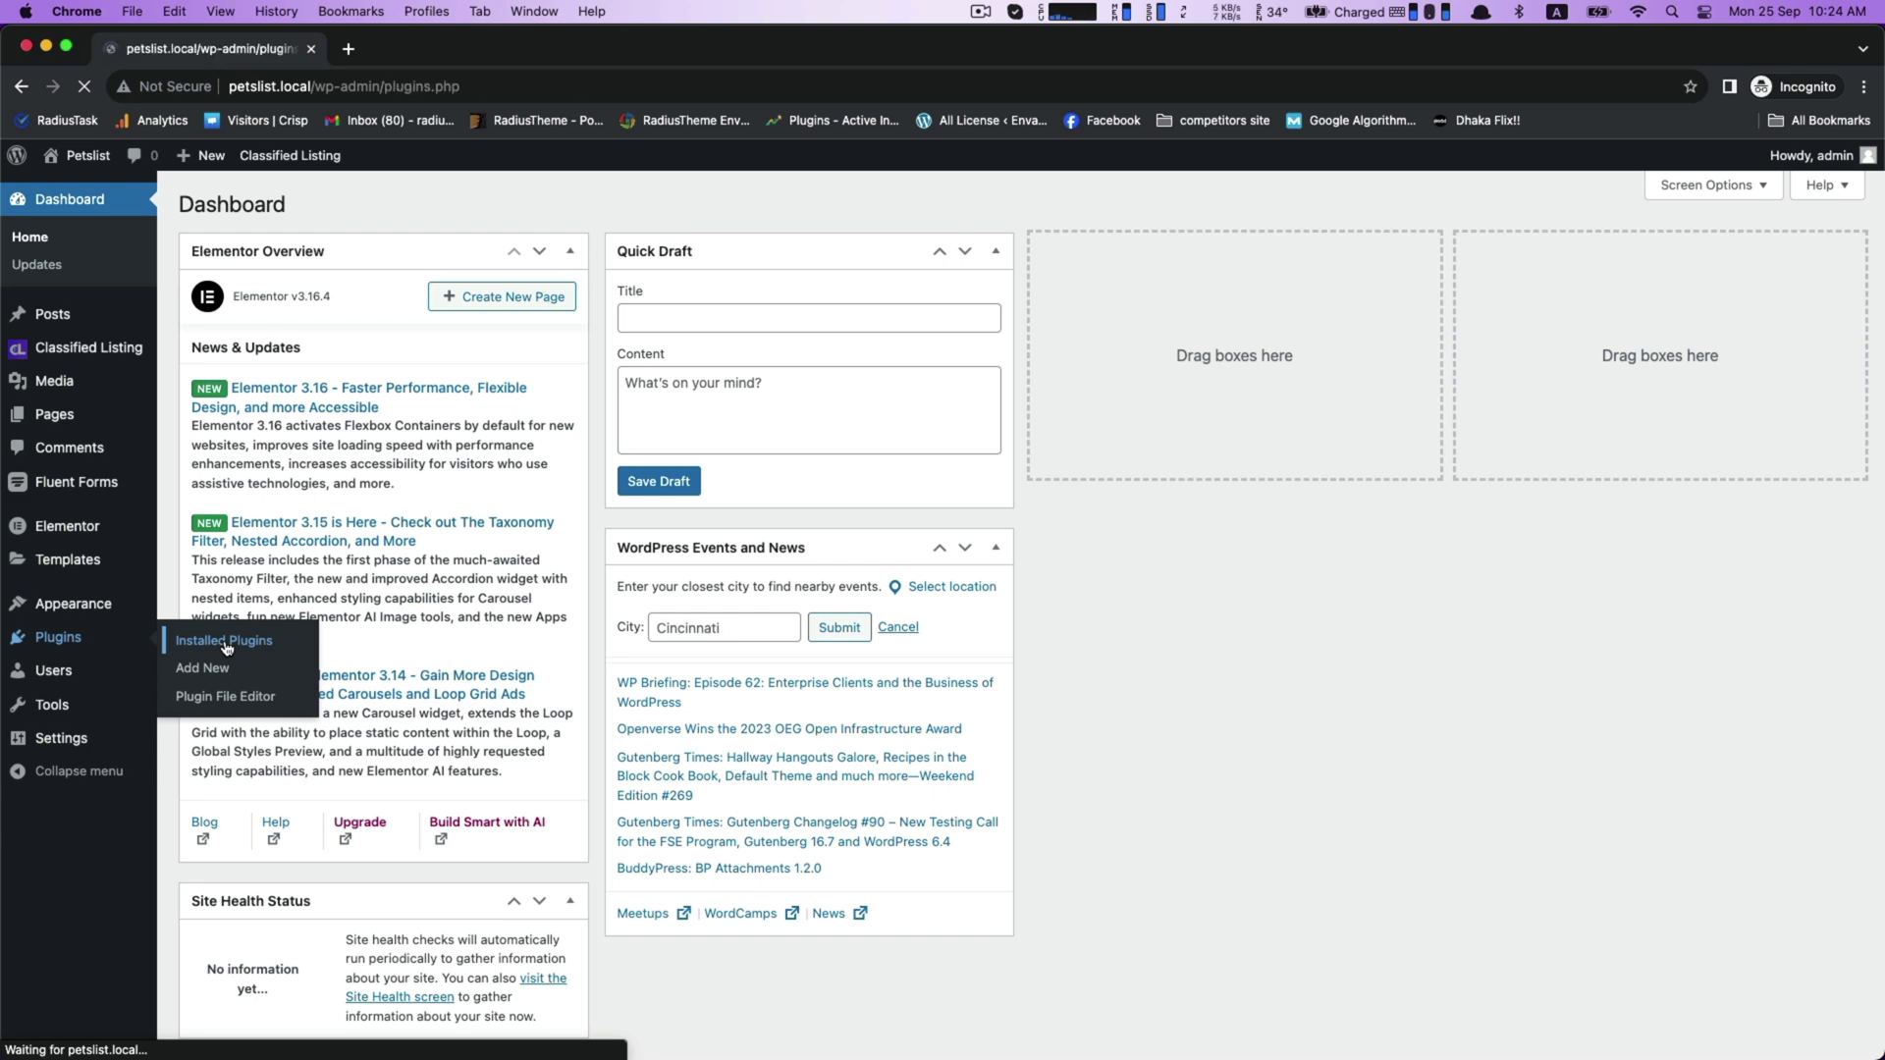
{"action": "scroll", "coordinate": [488, 657], "scroll_direction": "down", "scroll_amount": 2}
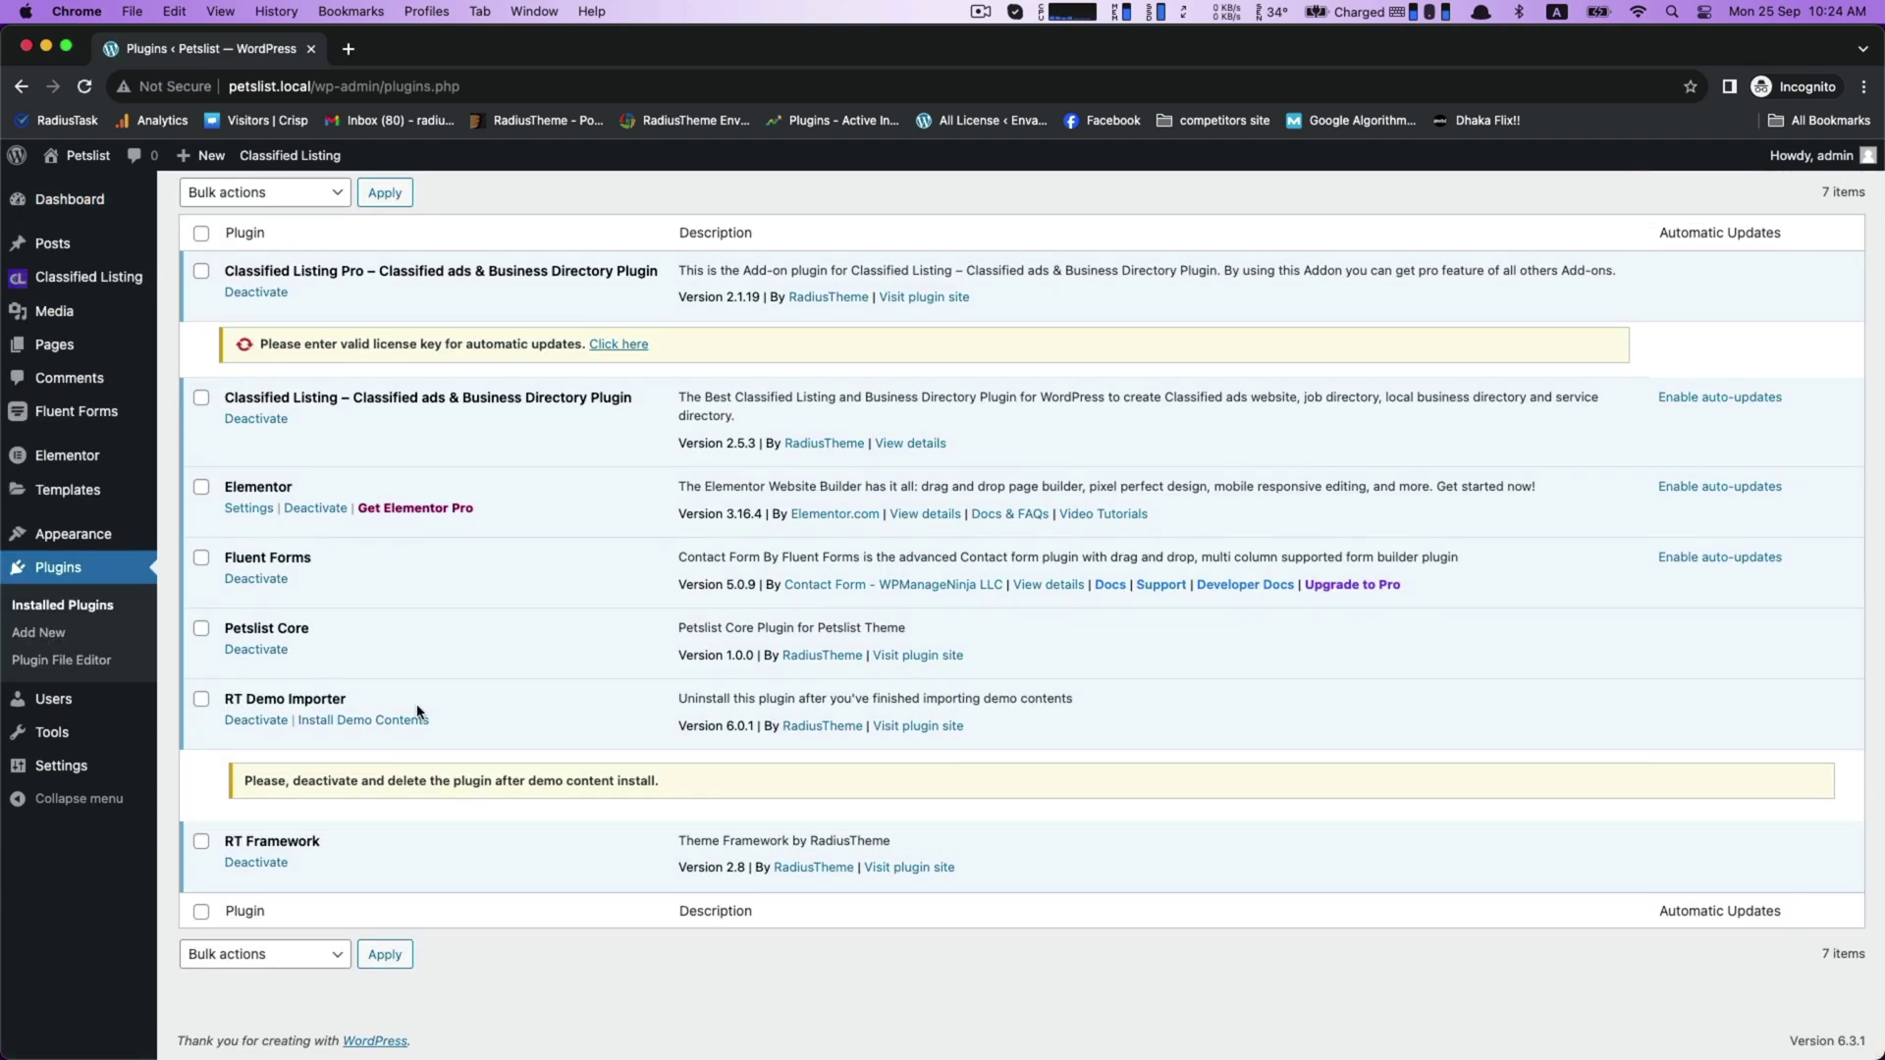
{"action": "triple_click", "coordinate": [365, 779]}
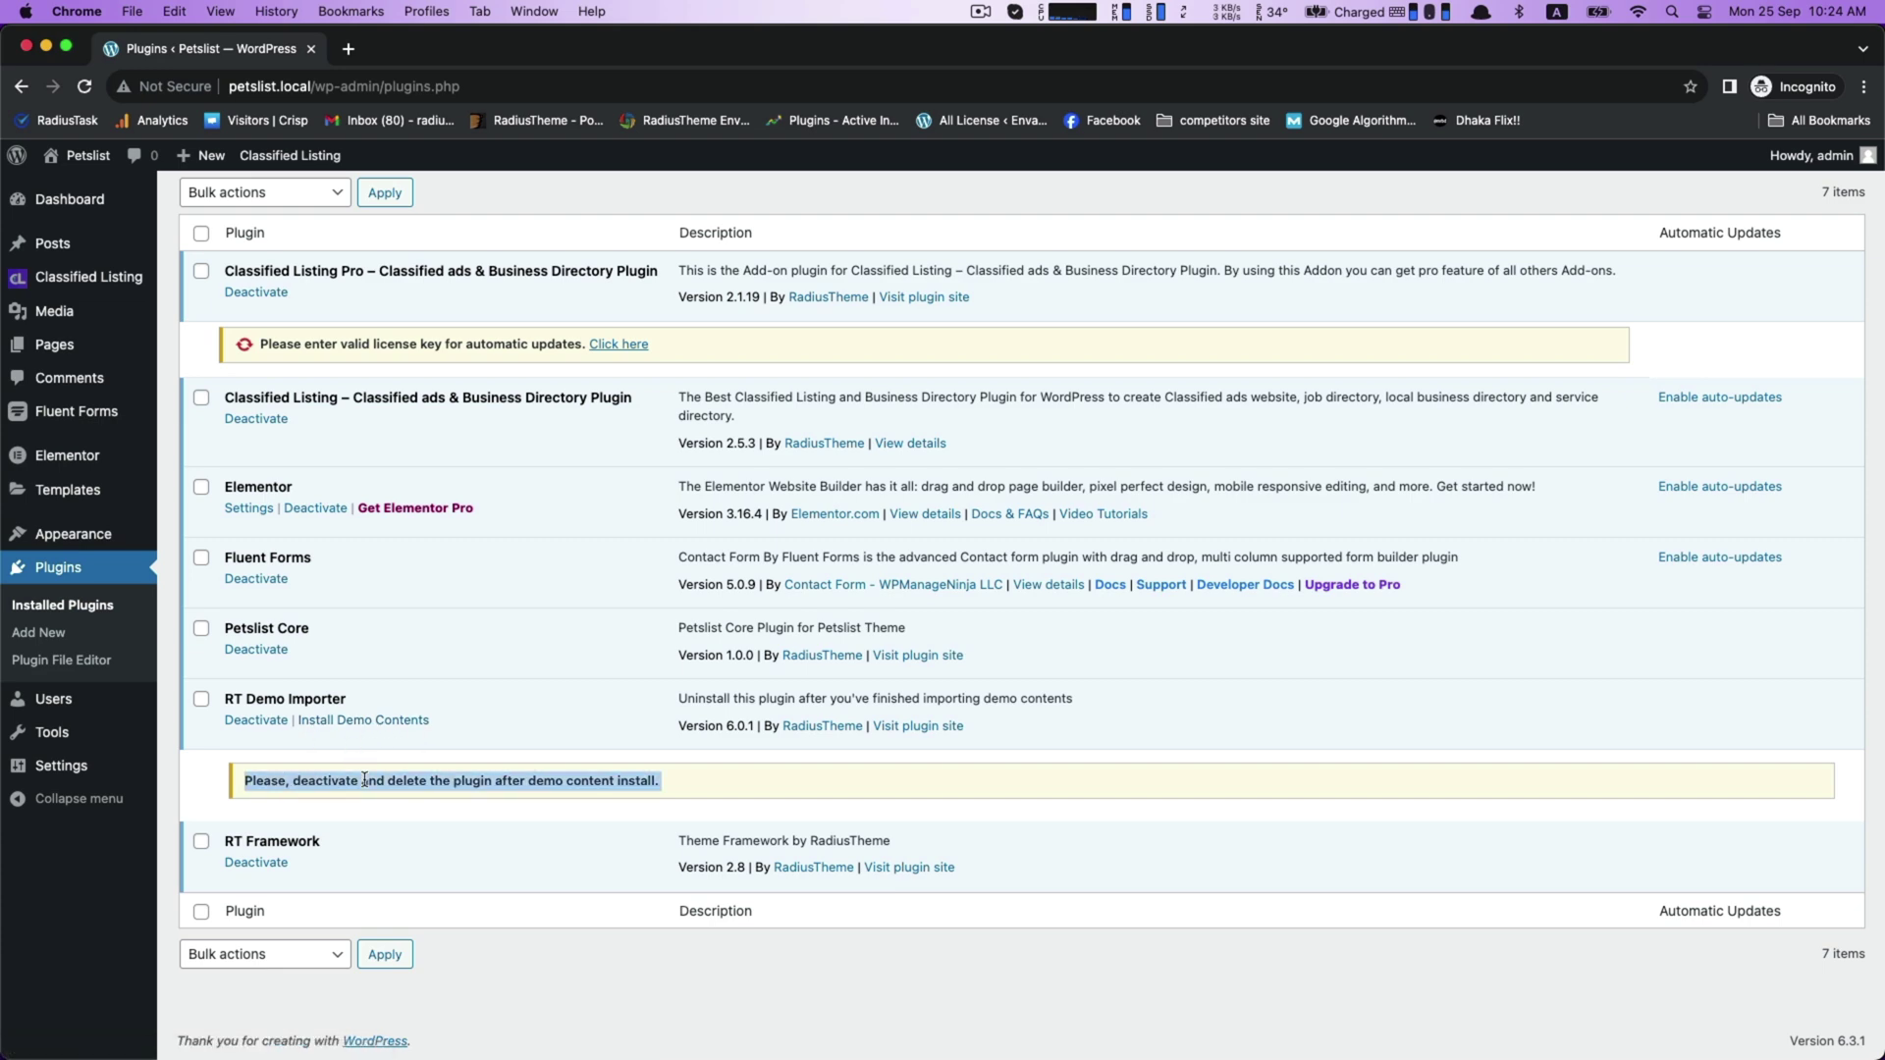
{"action": "left_click", "coordinate": [489, 737]}
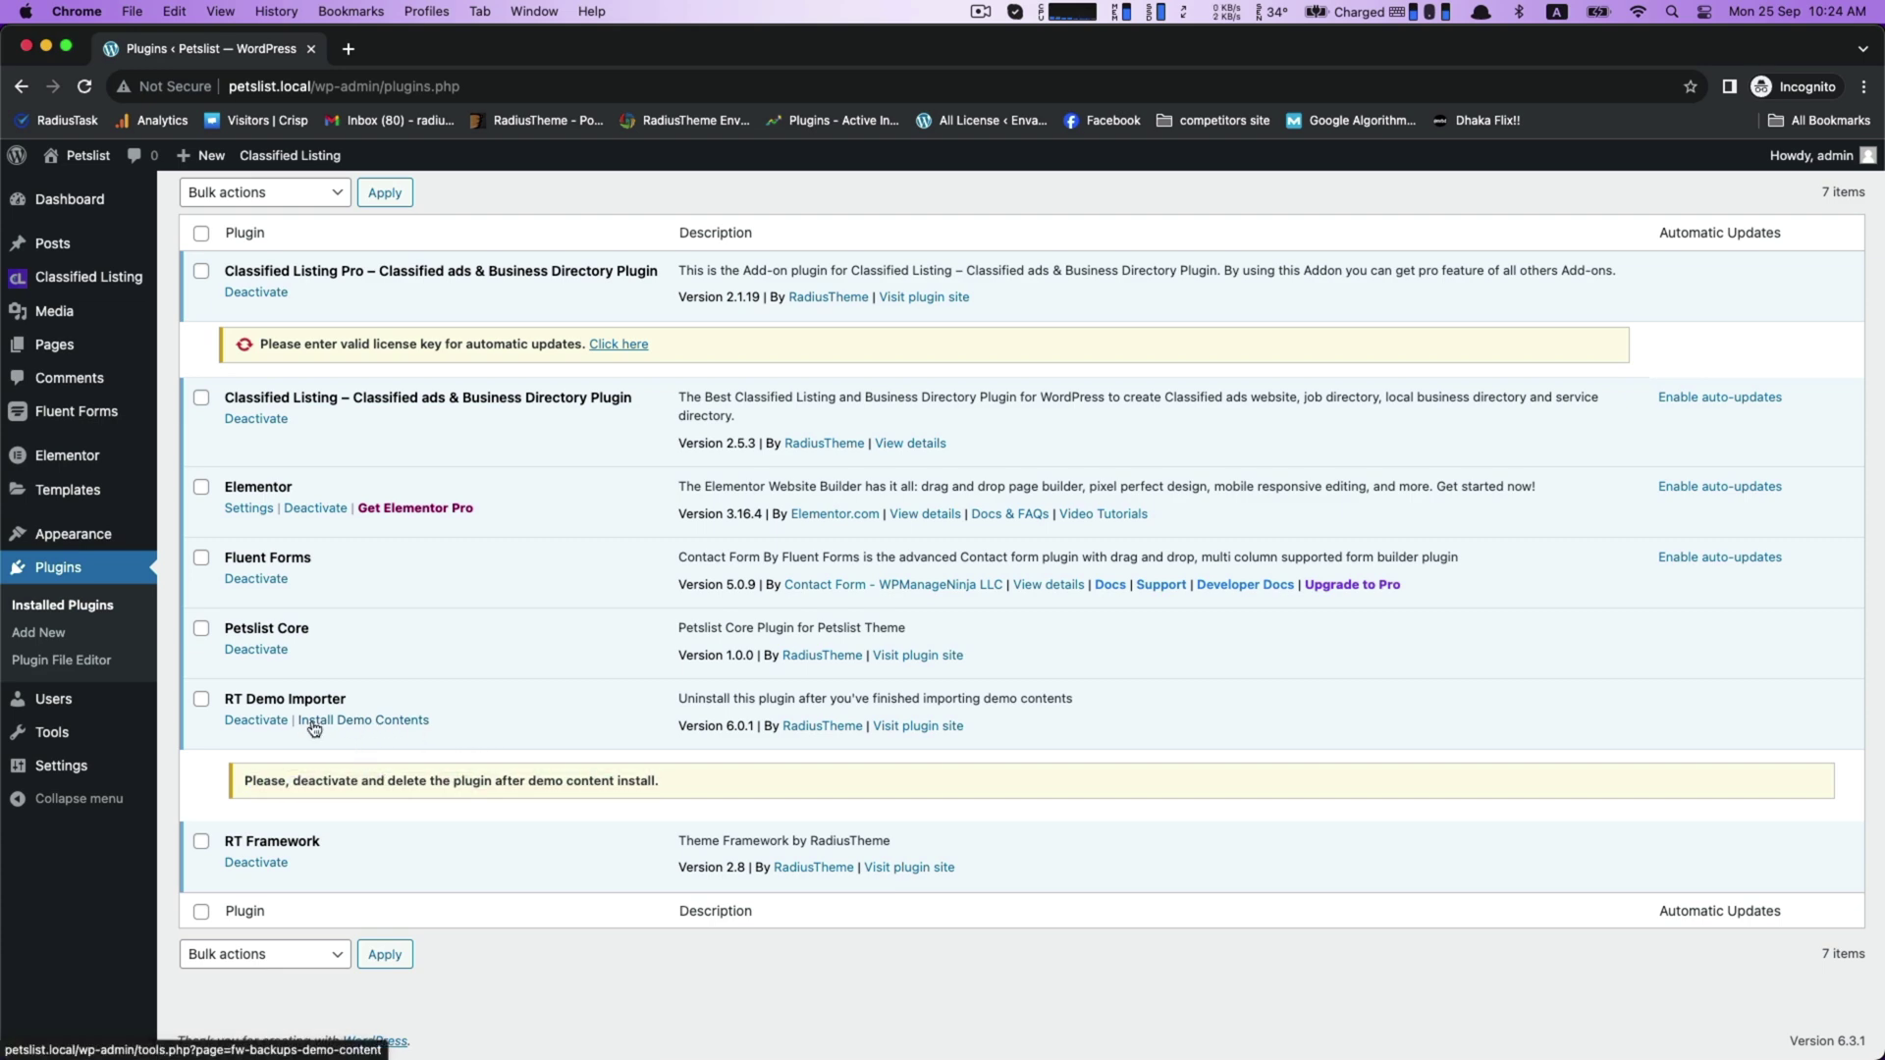
{"action": "left_click", "coordinate": [357, 723]}
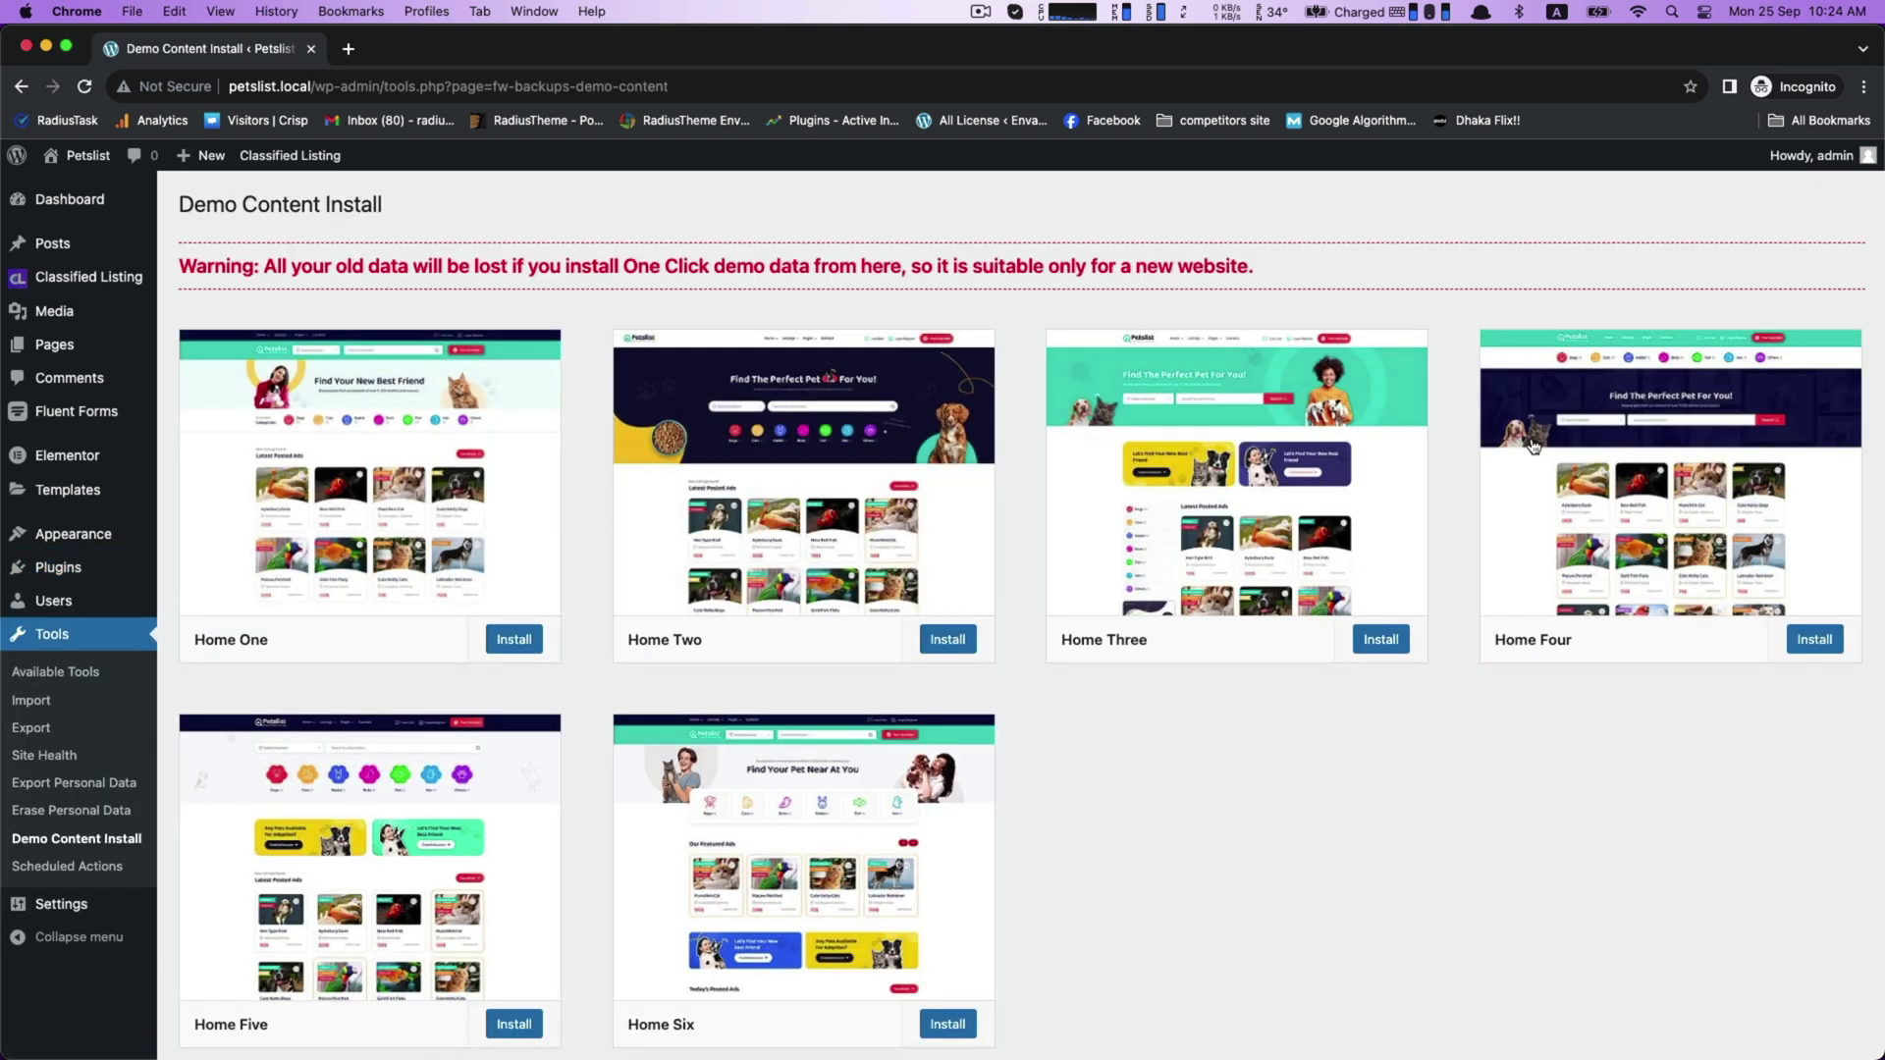
- Install the Home One demo and confirm importing it over existing data
{"action": "triple_click", "coordinate": [538, 261]}
{"action": "left_click", "coordinate": [588, 548]}
{"action": "left_click", "coordinate": [501, 639]}
{"action": "left_click", "coordinate": [1119, 239]}
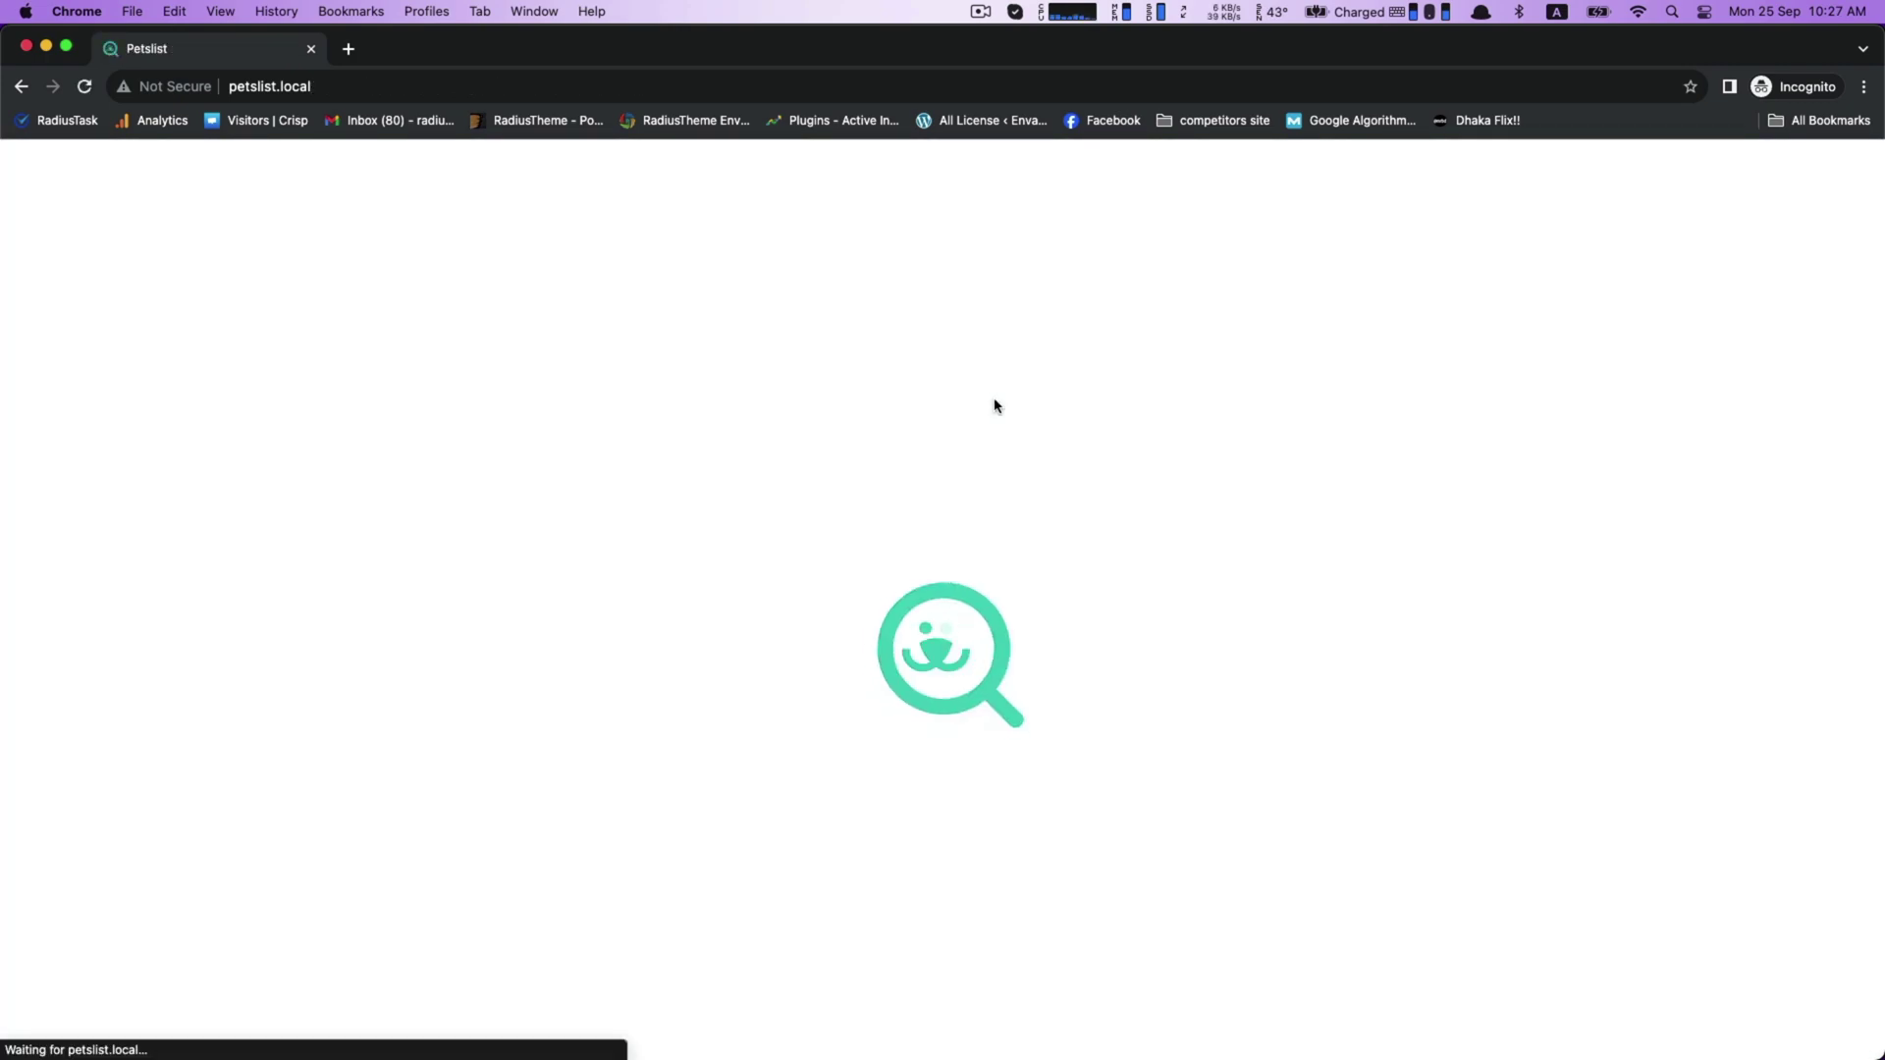
- Browse the imported front page and open the Home Two demo homepage
{"action": "scroll", "coordinate": [994, 405], "scroll_direction": "down", "scroll_amount": 20}
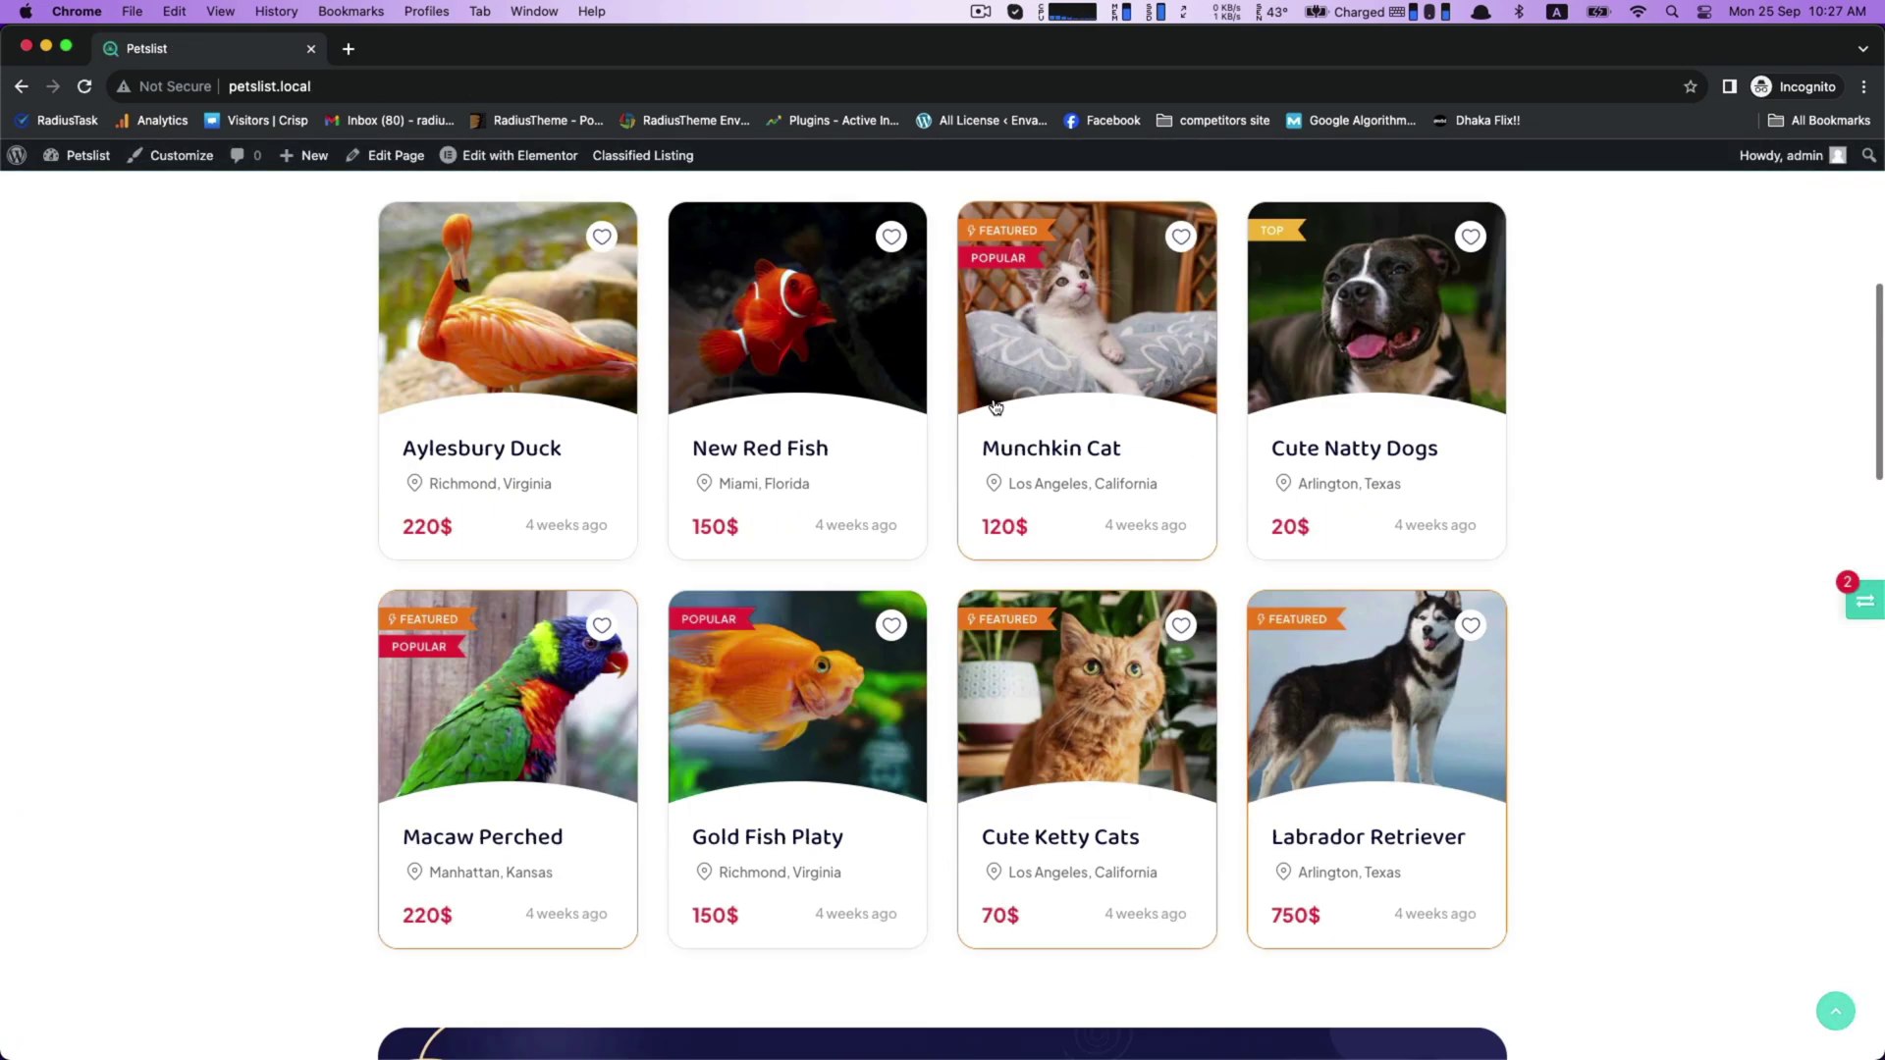
{"action": "scroll", "coordinate": [993, 404], "scroll_direction": "down", "scroll_amount": 5}
{"action": "scroll", "coordinate": [476, 322], "scroll_direction": "up", "scroll_amount": 20}
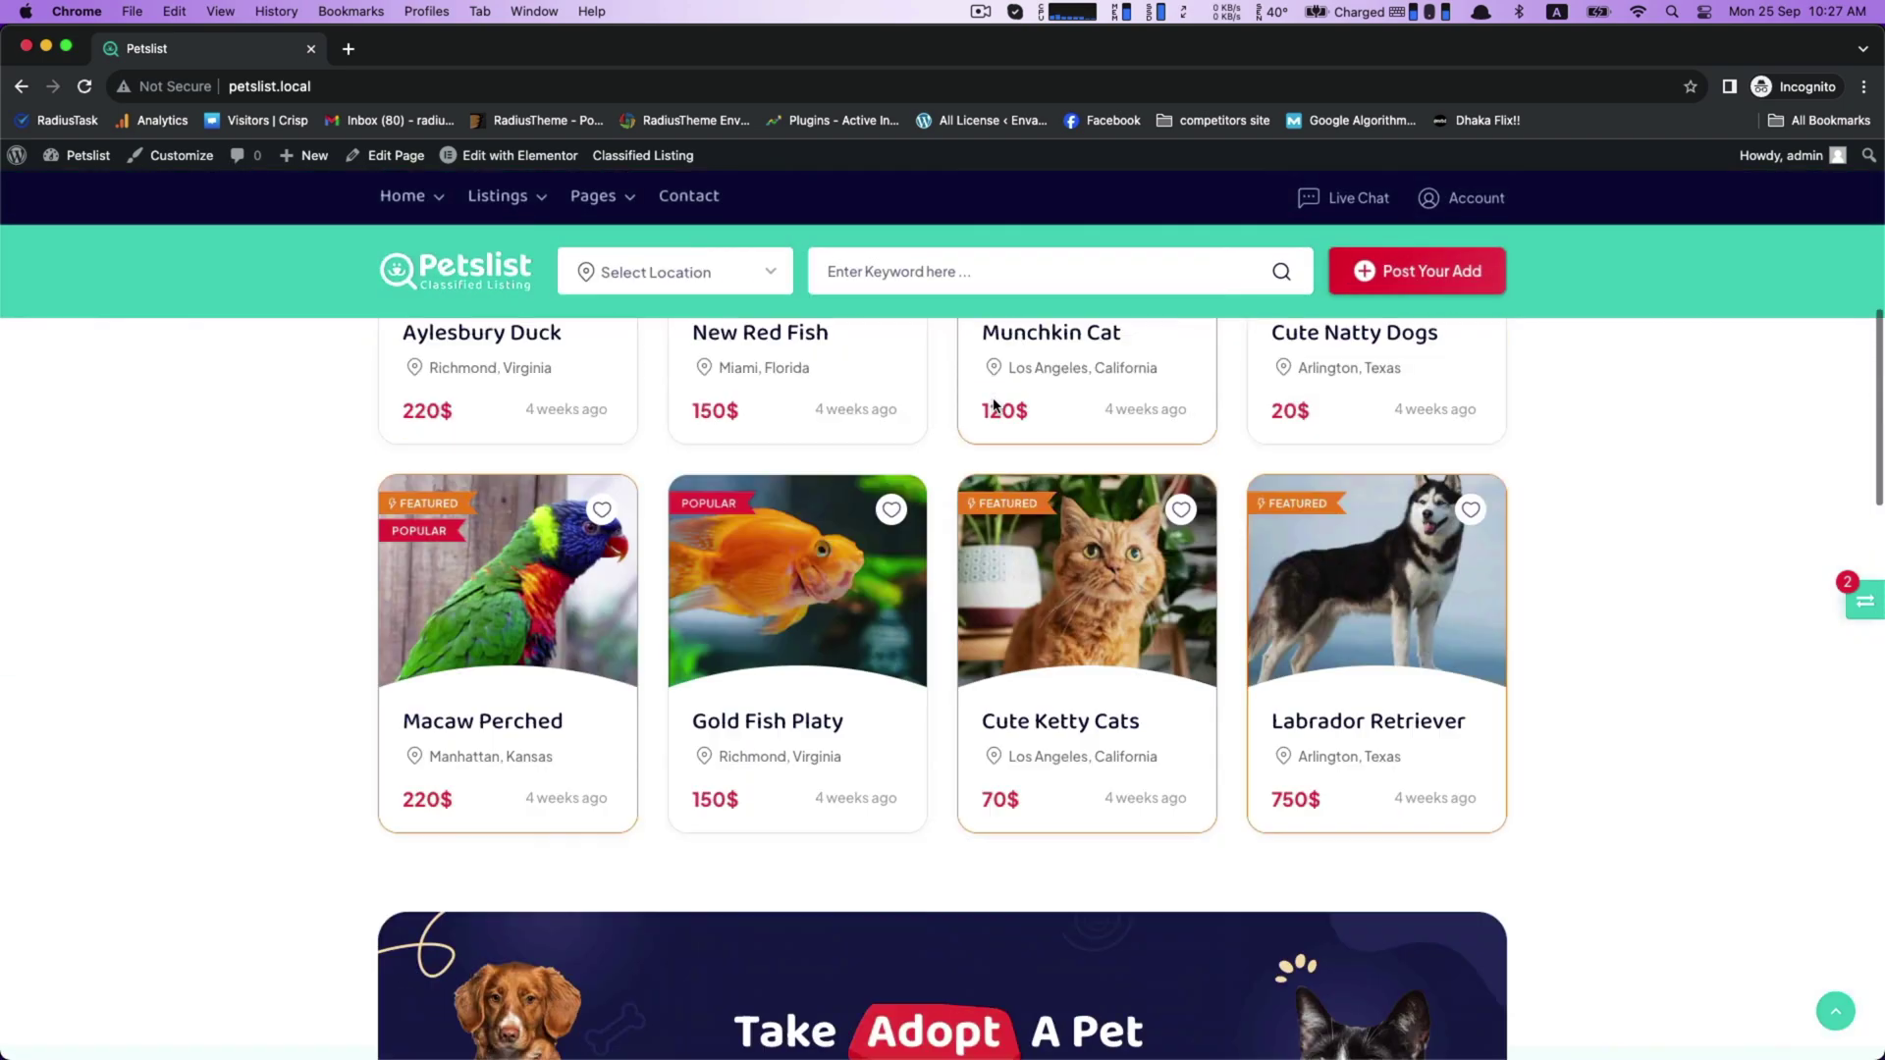
{"action": "mouse_move", "coordinate": [428, 213]}
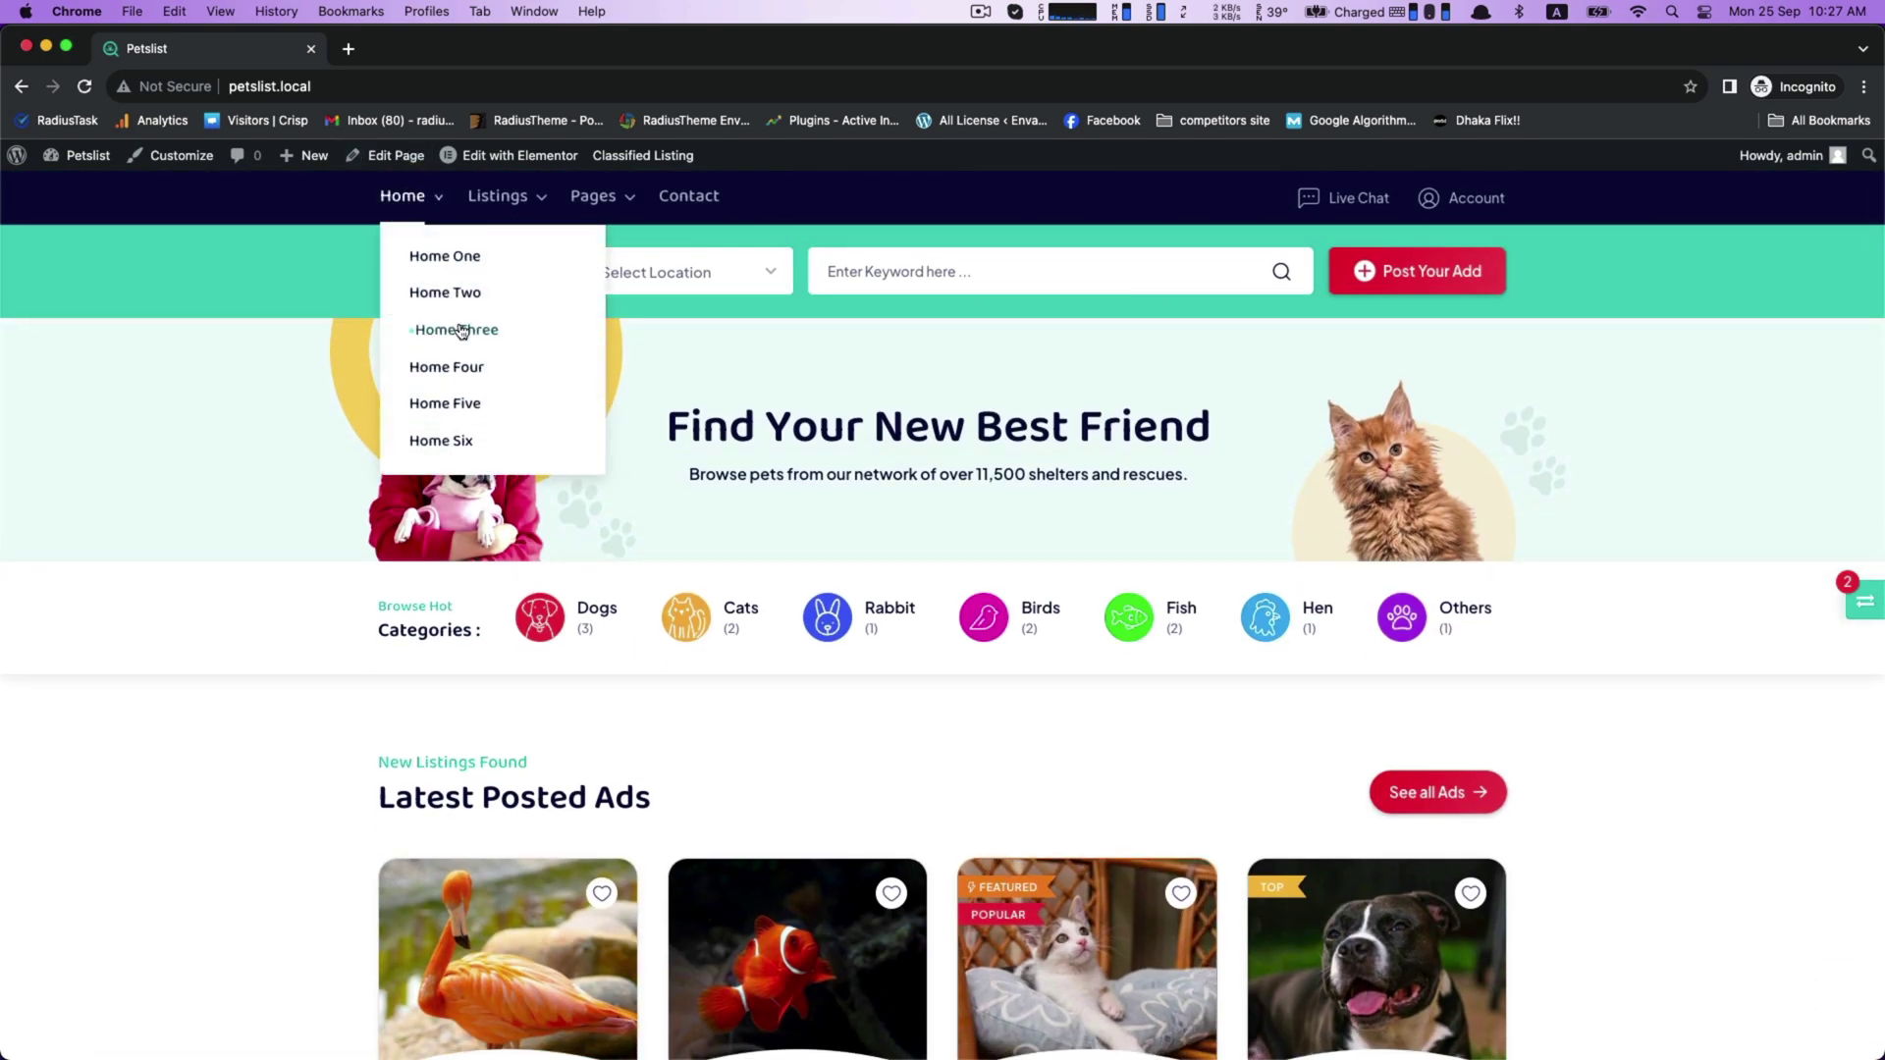
{"action": "left_click", "coordinate": [459, 293]}
- View the Aylesbury Duck listing from Latest Posted Ads, then return to the home page
{"action": "scroll", "coordinate": [1521, 513], "scroll_direction": "down", "scroll_amount": 20}
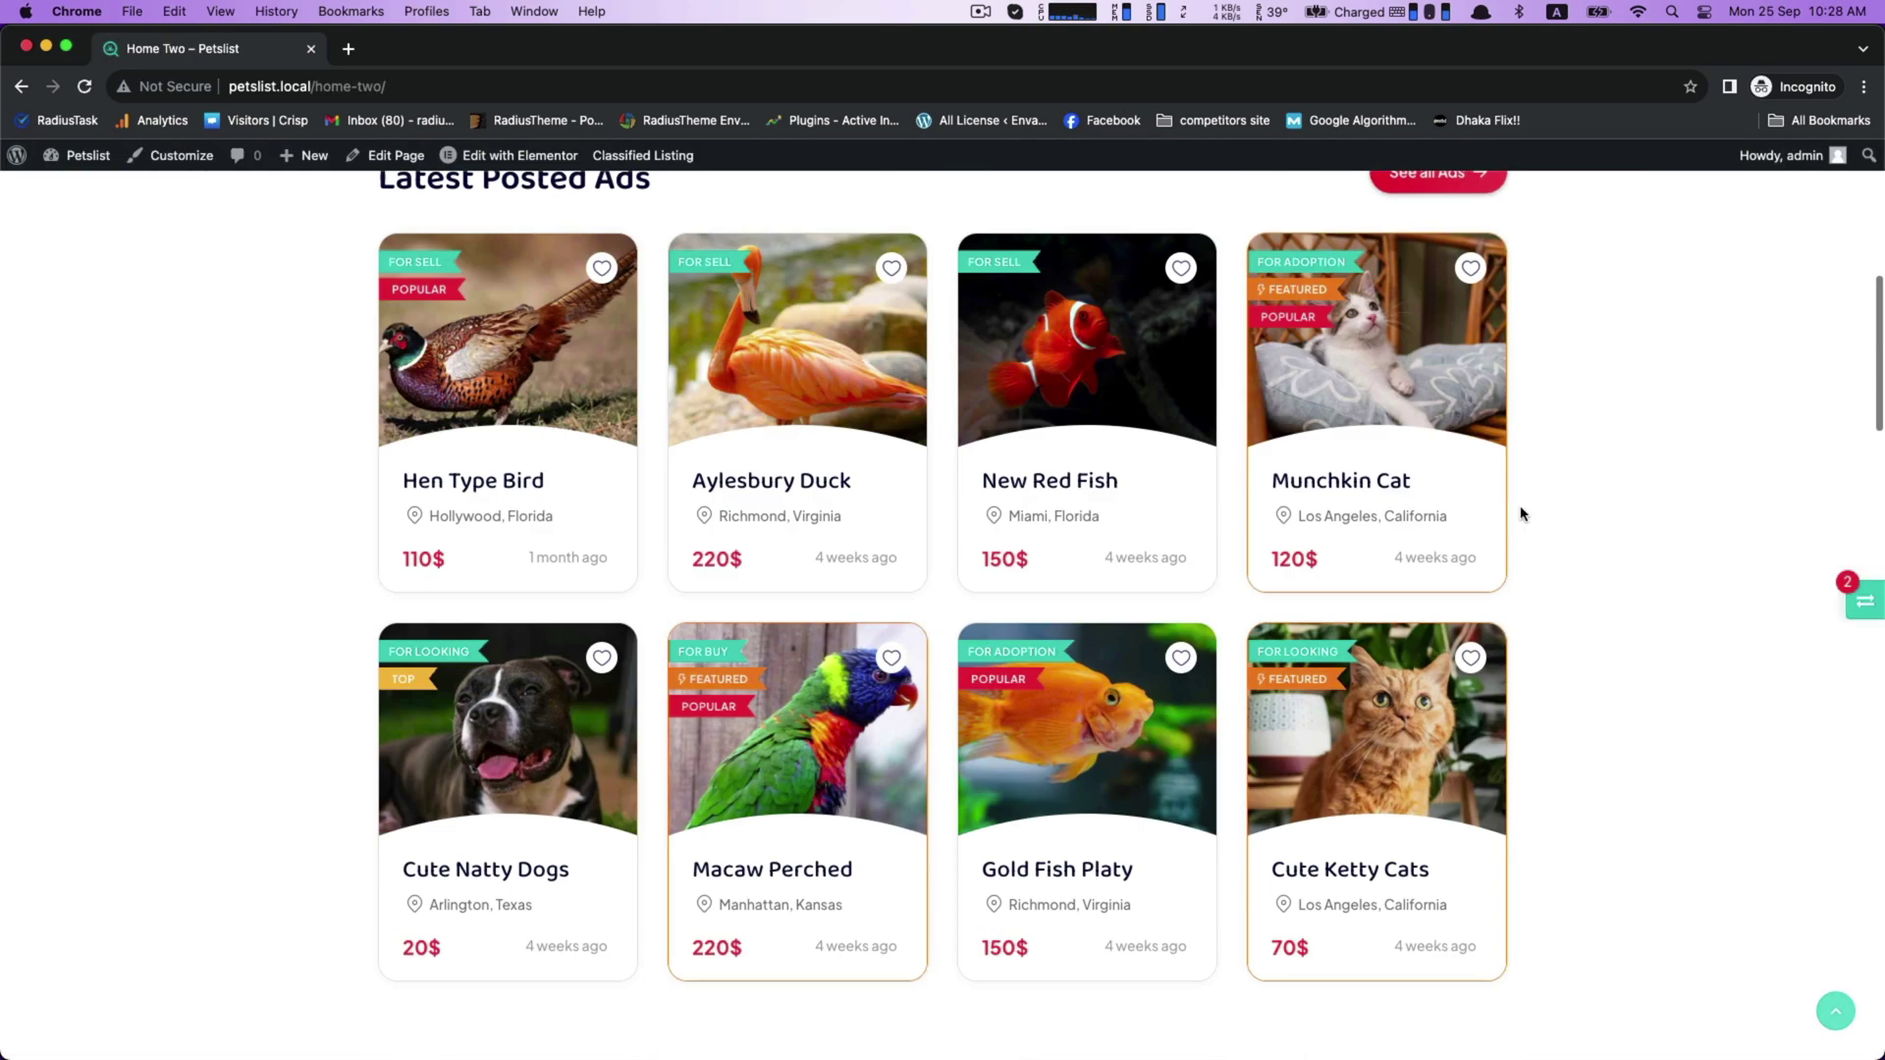
{"action": "scroll", "coordinate": [1523, 513], "scroll_direction": "down", "scroll_amount": 3}
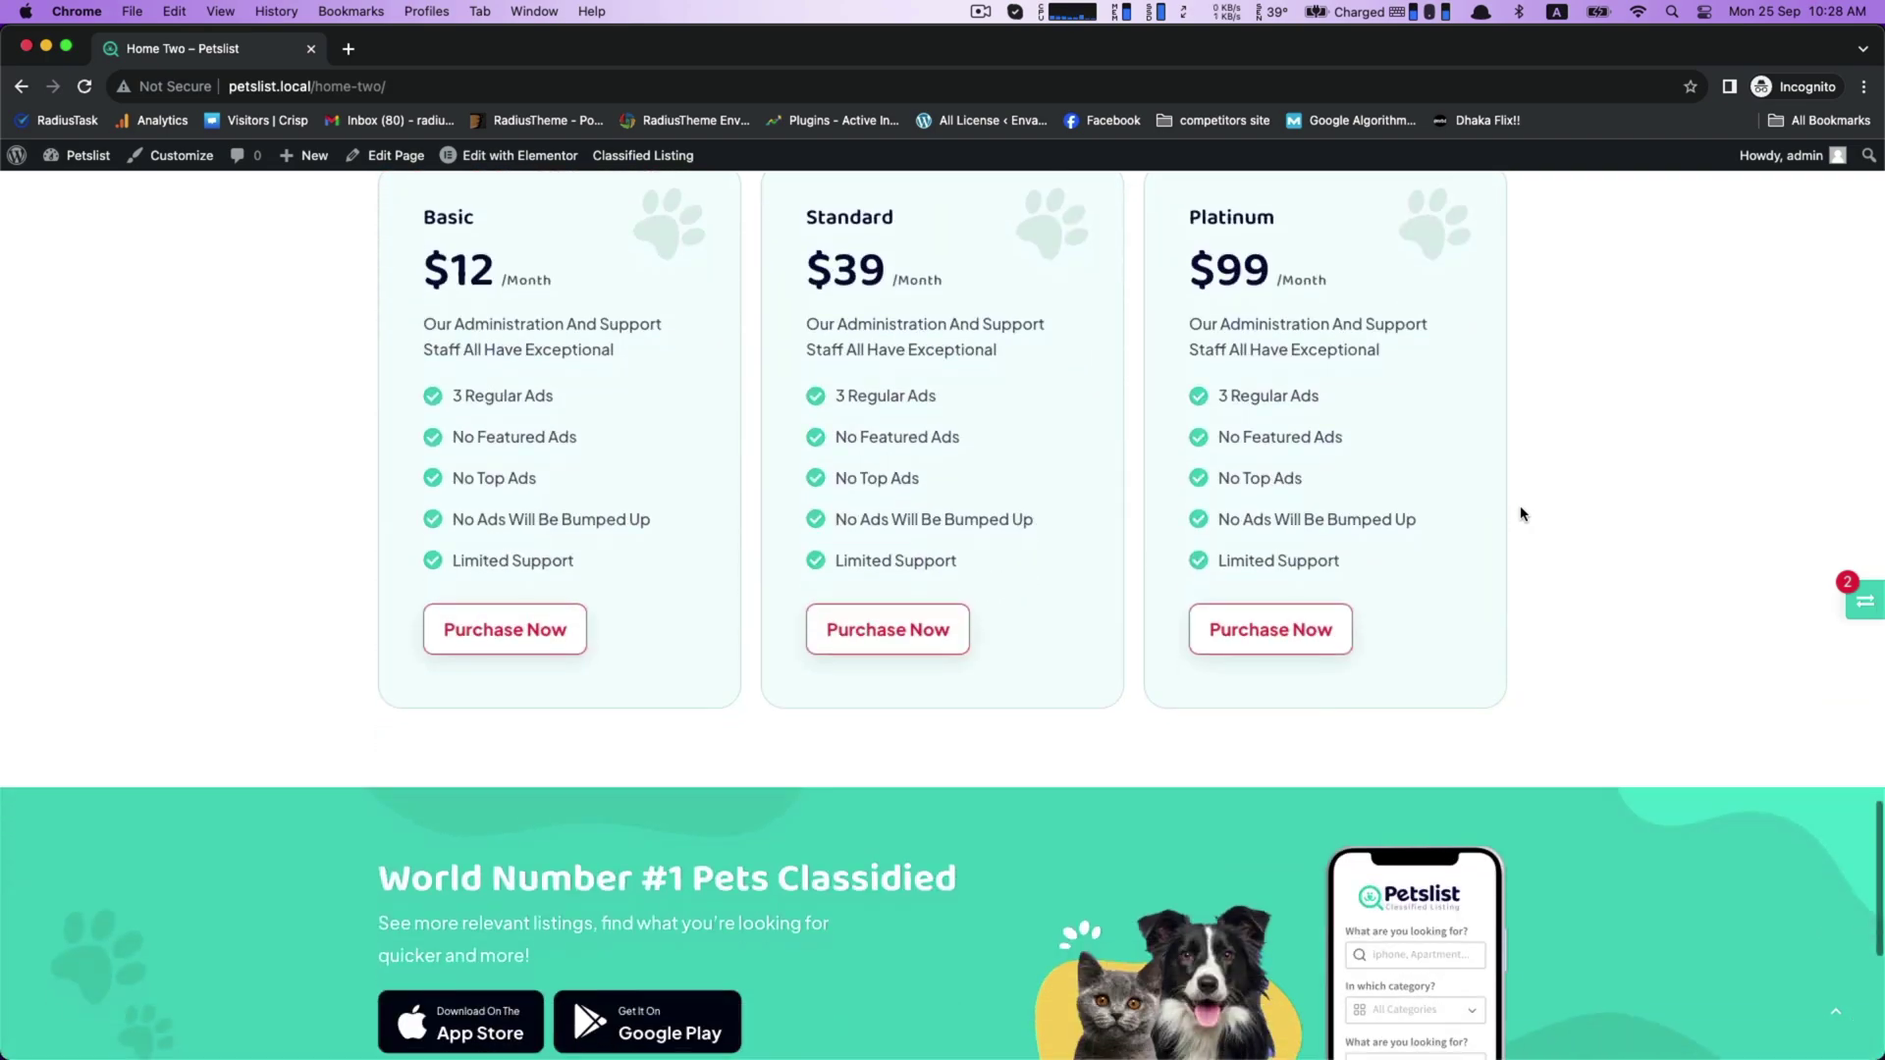
{"action": "scroll", "coordinate": [1523, 512], "scroll_direction": "up", "scroll_amount": 20}
{"action": "scroll", "coordinate": [592, 263], "scroll_direction": "down", "scroll_amount": 10}
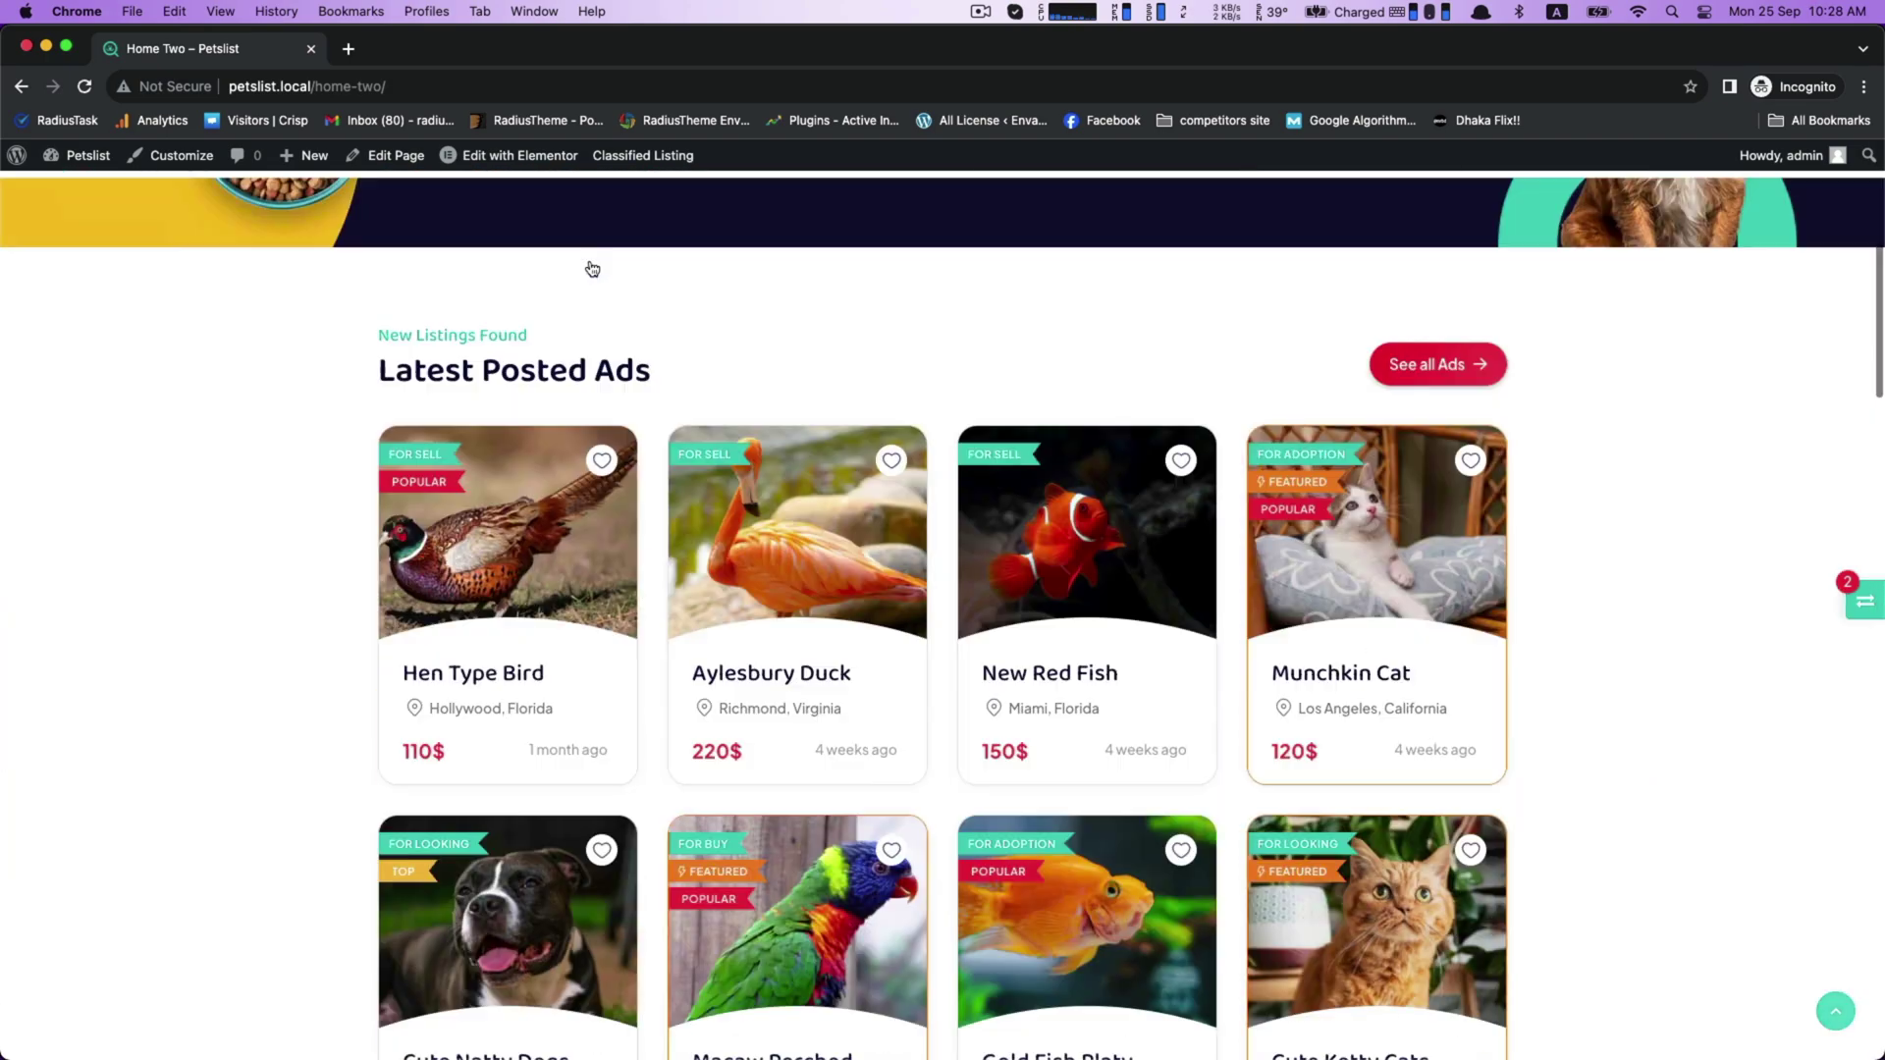
{"action": "left_click", "coordinate": [746, 316]}
{"action": "scroll", "coordinate": [1314, 442], "scroll_direction": "down", "scroll_amount": 20}
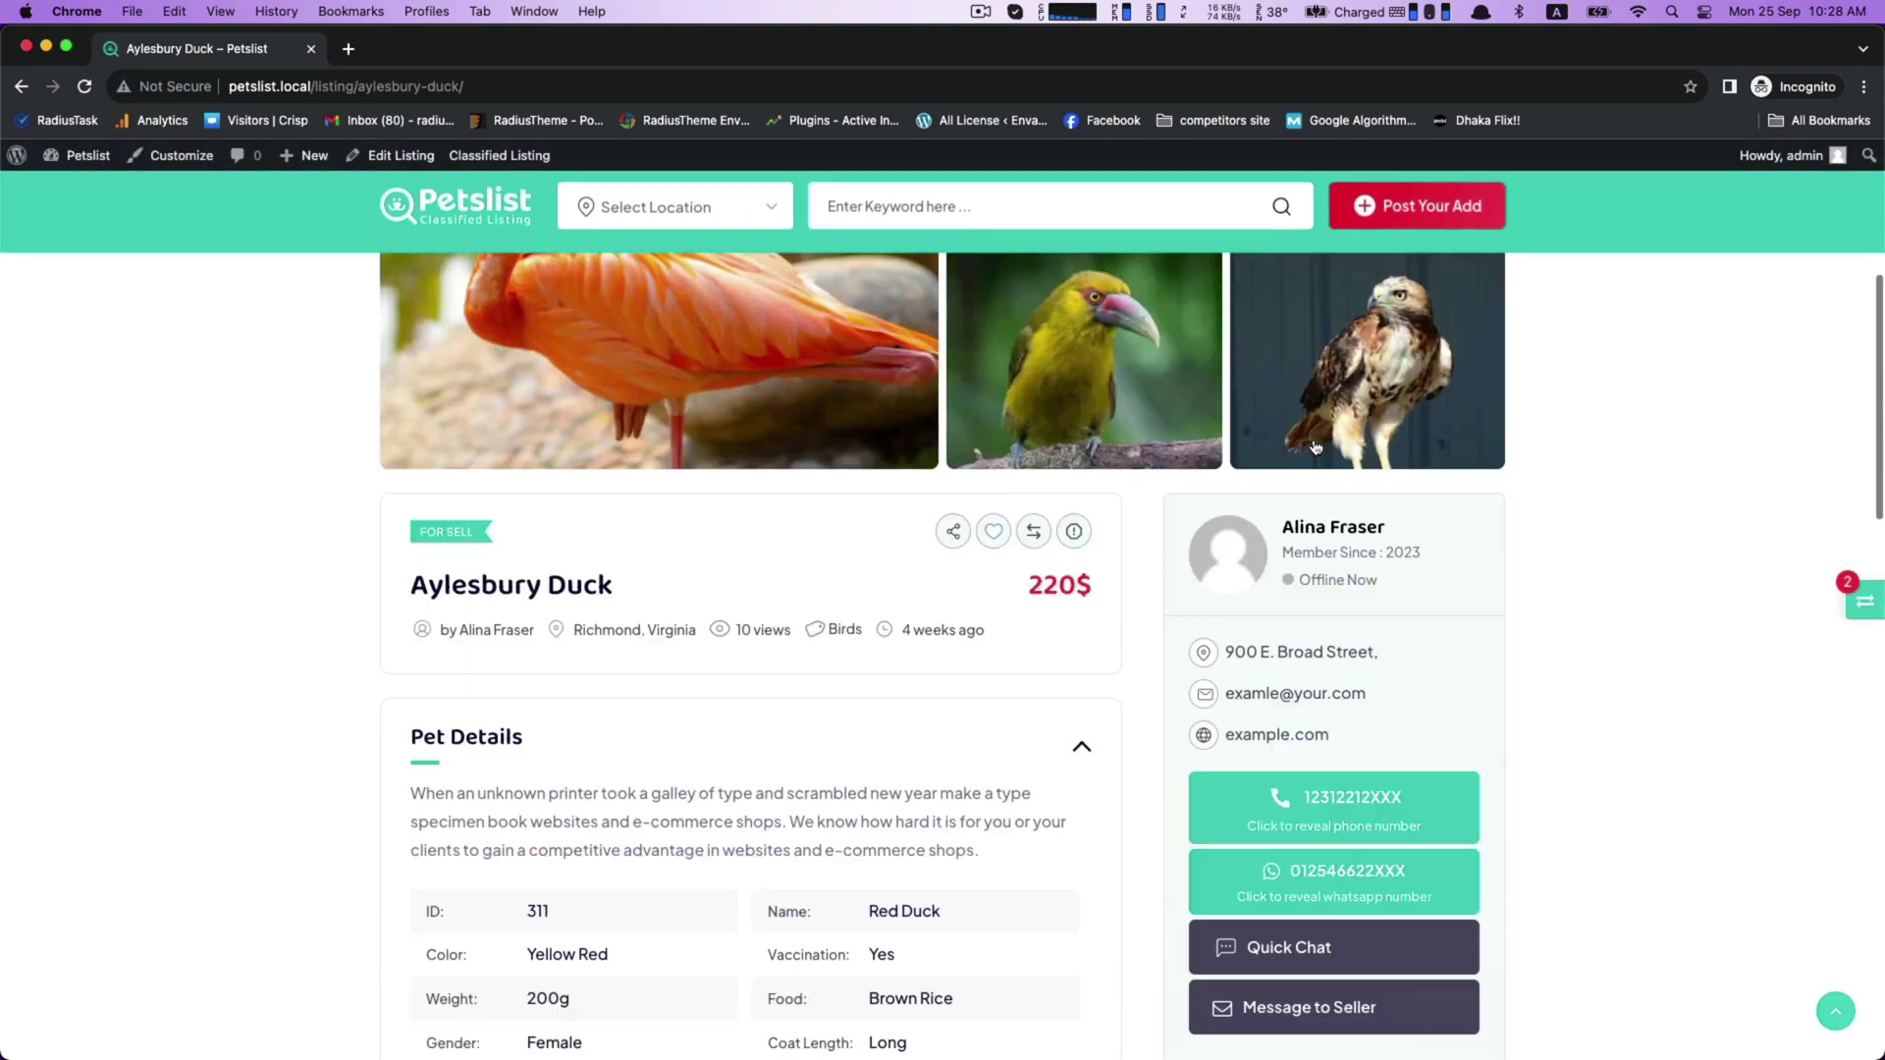
{"action": "scroll", "coordinate": [1313, 441], "scroll_direction": "up", "scroll_amount": 20}
{"action": "scroll", "coordinate": [1315, 446], "scroll_direction": "down", "scroll_amount": 1}
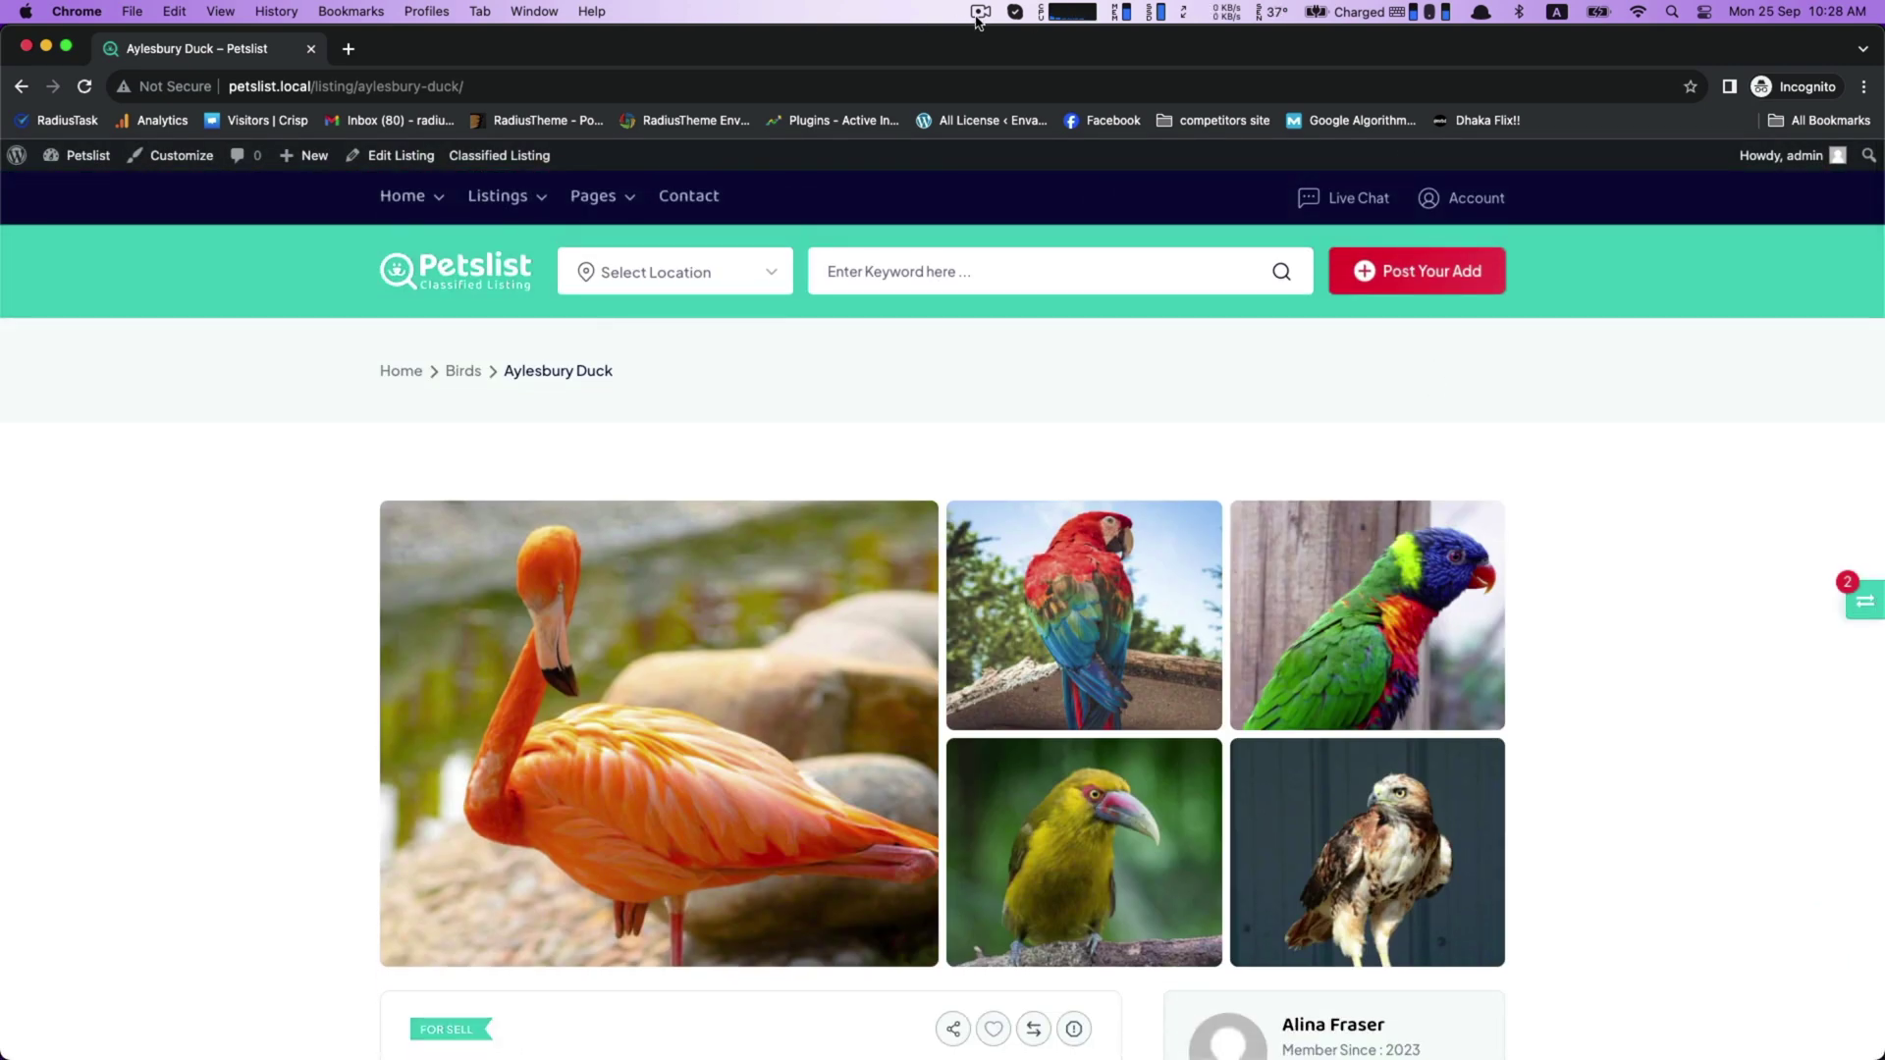
{"action": "left_click", "coordinate": [409, 267]}
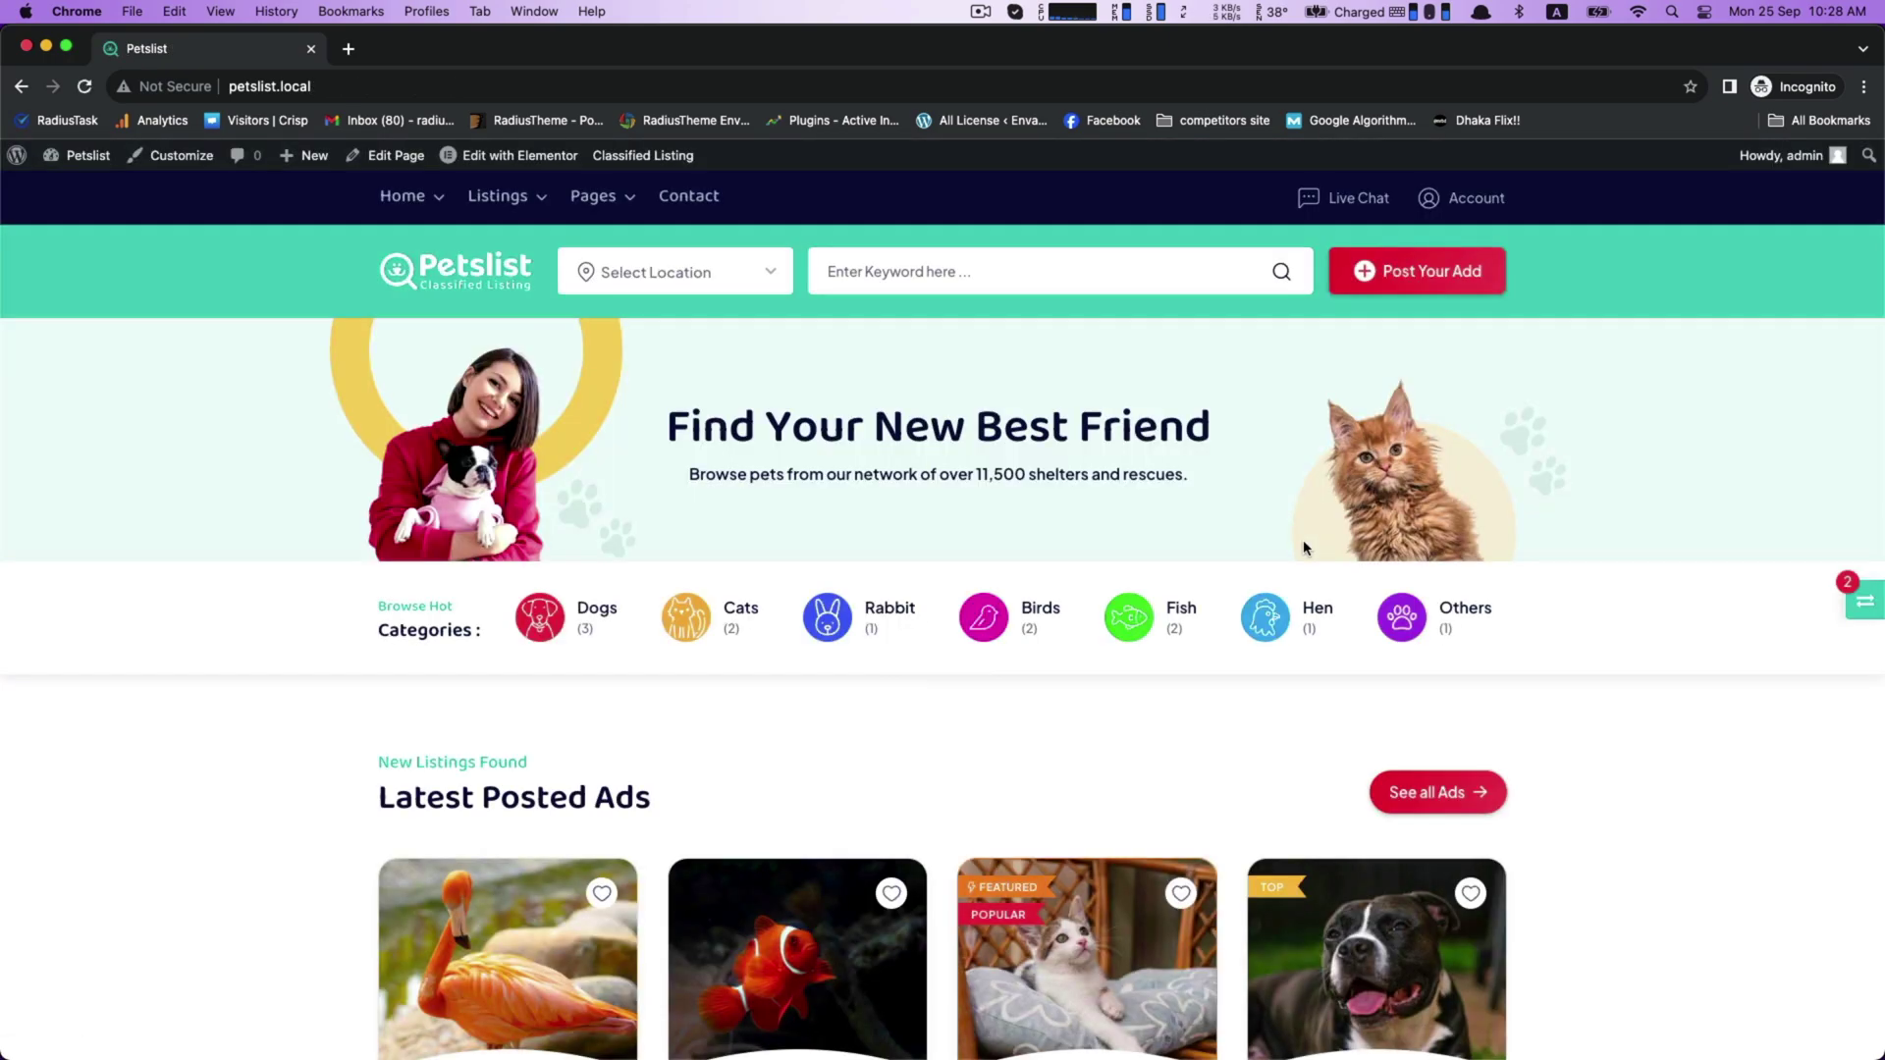
{"action": "scroll", "coordinate": [1296, 545], "scroll_direction": "down", "scroll_amount": 20}
{"action": "scroll", "coordinate": [1306, 548], "scroll_direction": "up", "scroll_amount": 20}
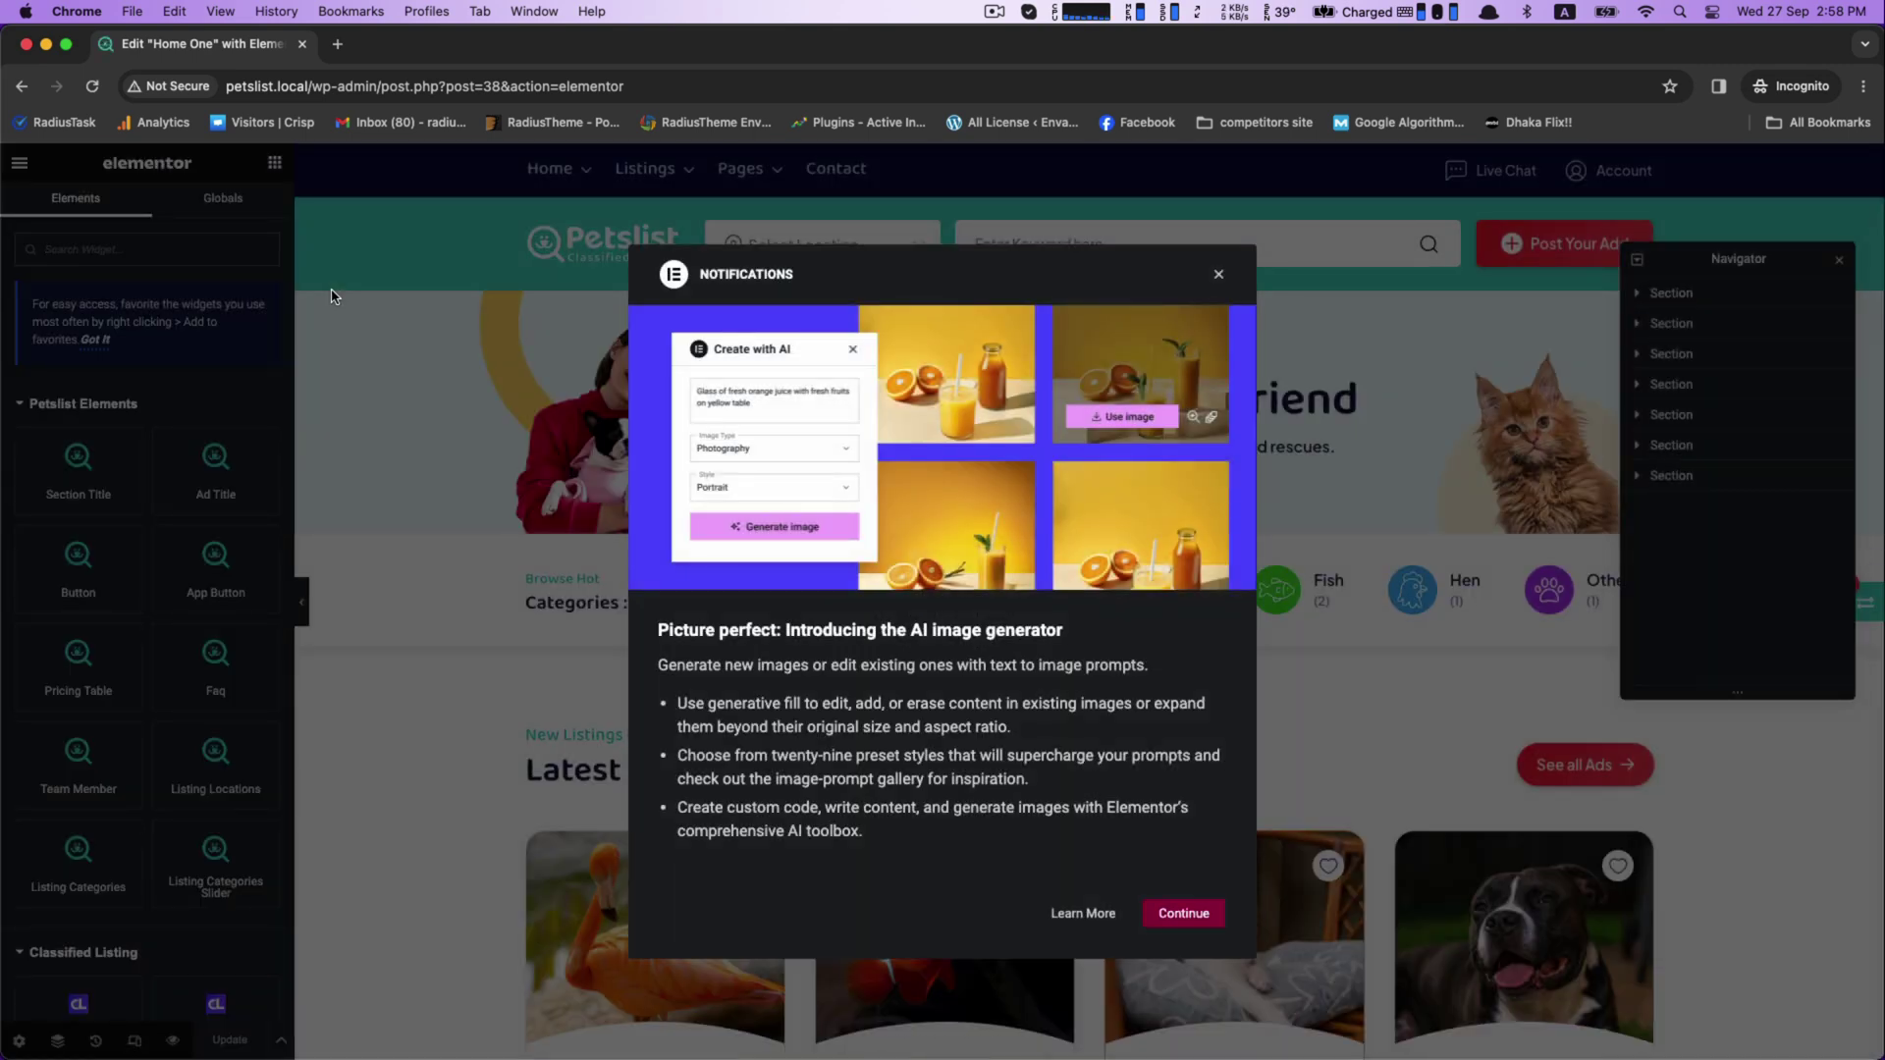
- Dismiss the AI image generator notice and retitle the hero heading 'Find Your New Best Pet'
{"action": "left_click", "coordinate": [1219, 274]}
{"action": "scroll", "coordinate": [931, 383], "scroll_direction": "down", "scroll_amount": 6}
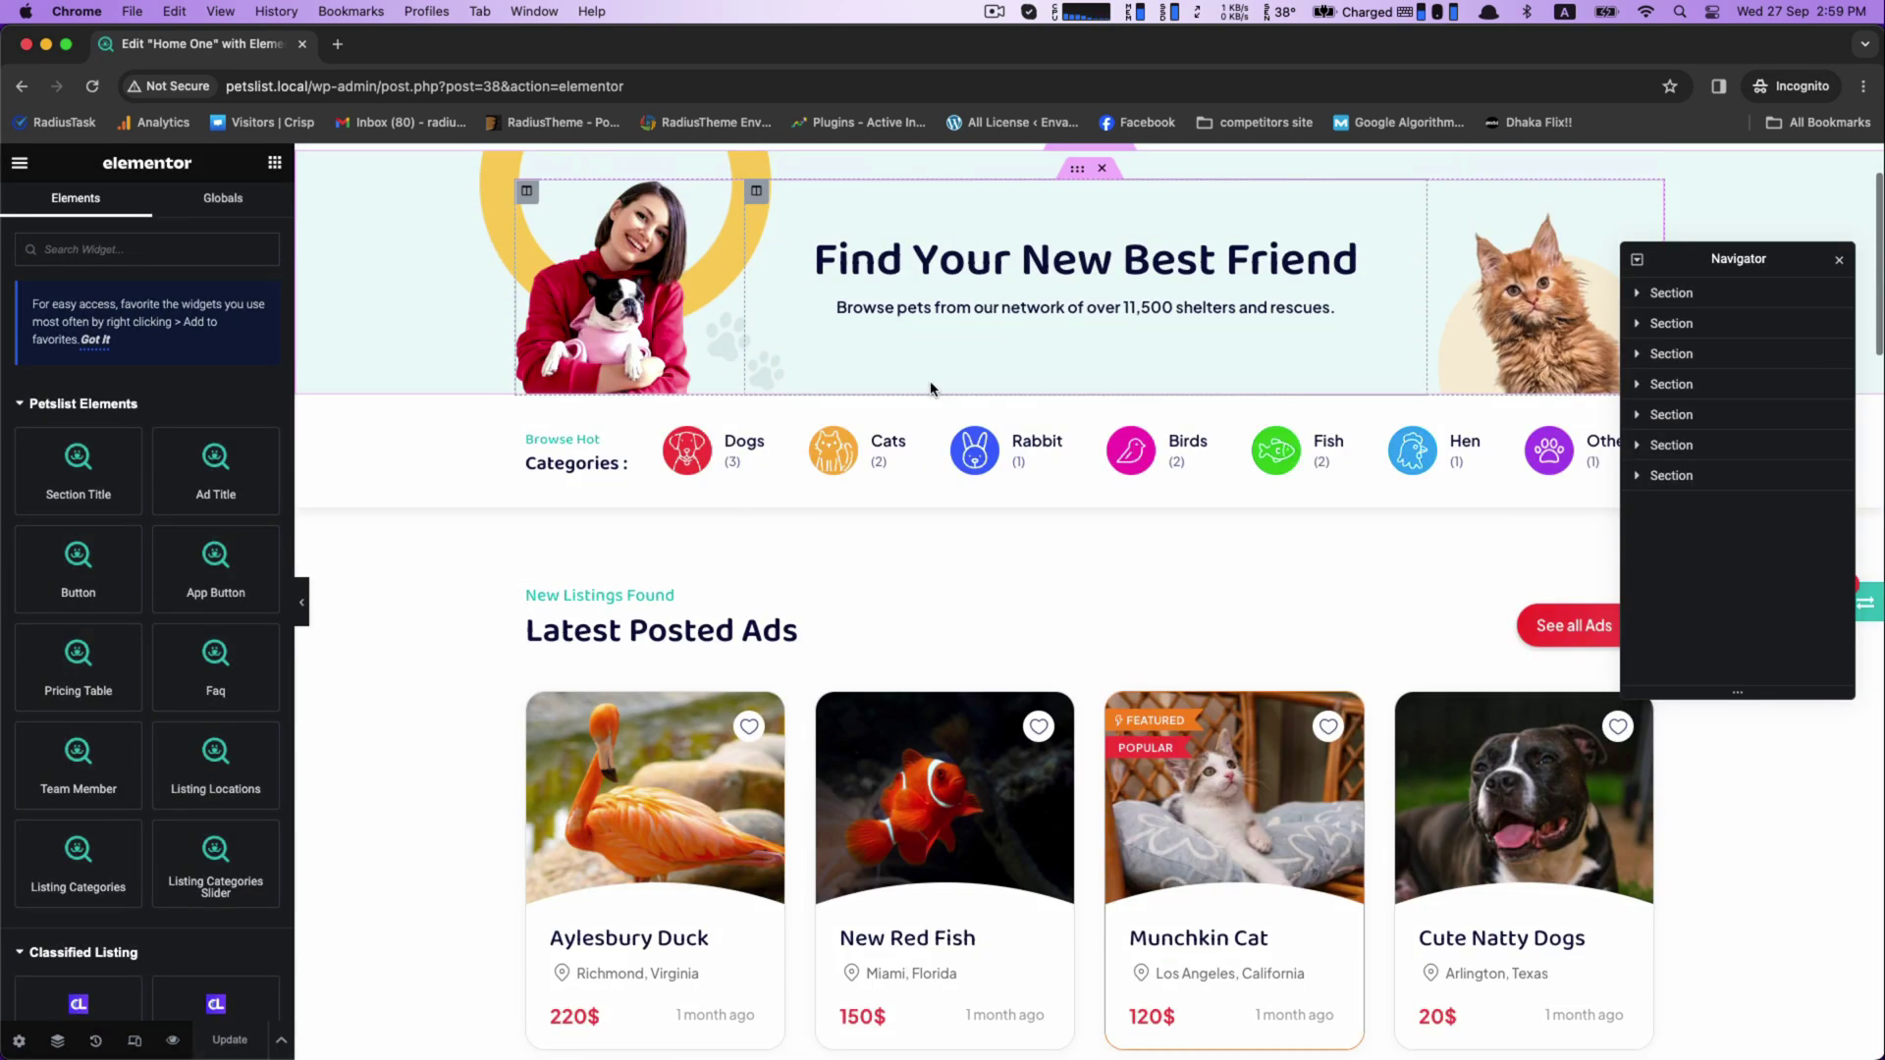
{"action": "scroll", "coordinate": [931, 383], "scroll_direction": "up", "scroll_amount": 6}
{"action": "left_click", "coordinate": [931, 383]}
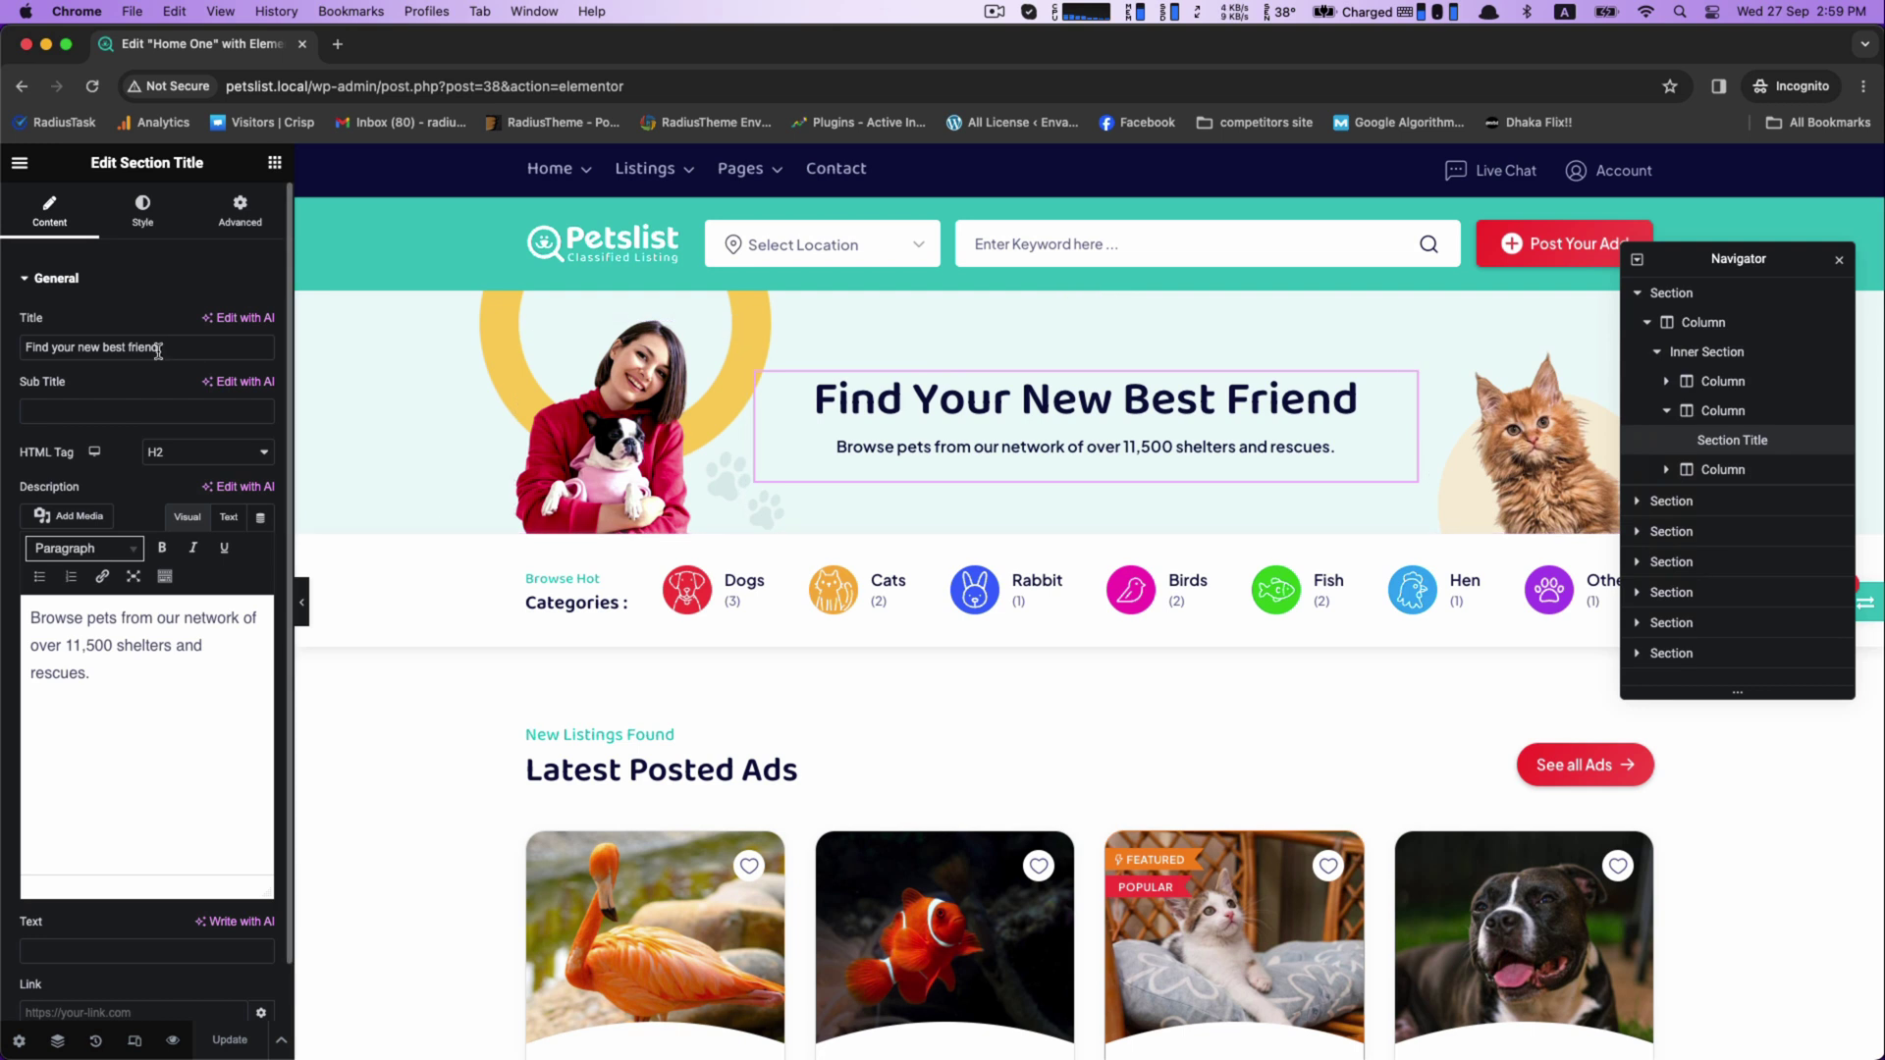
{"action": "type", "text": "Pet"}
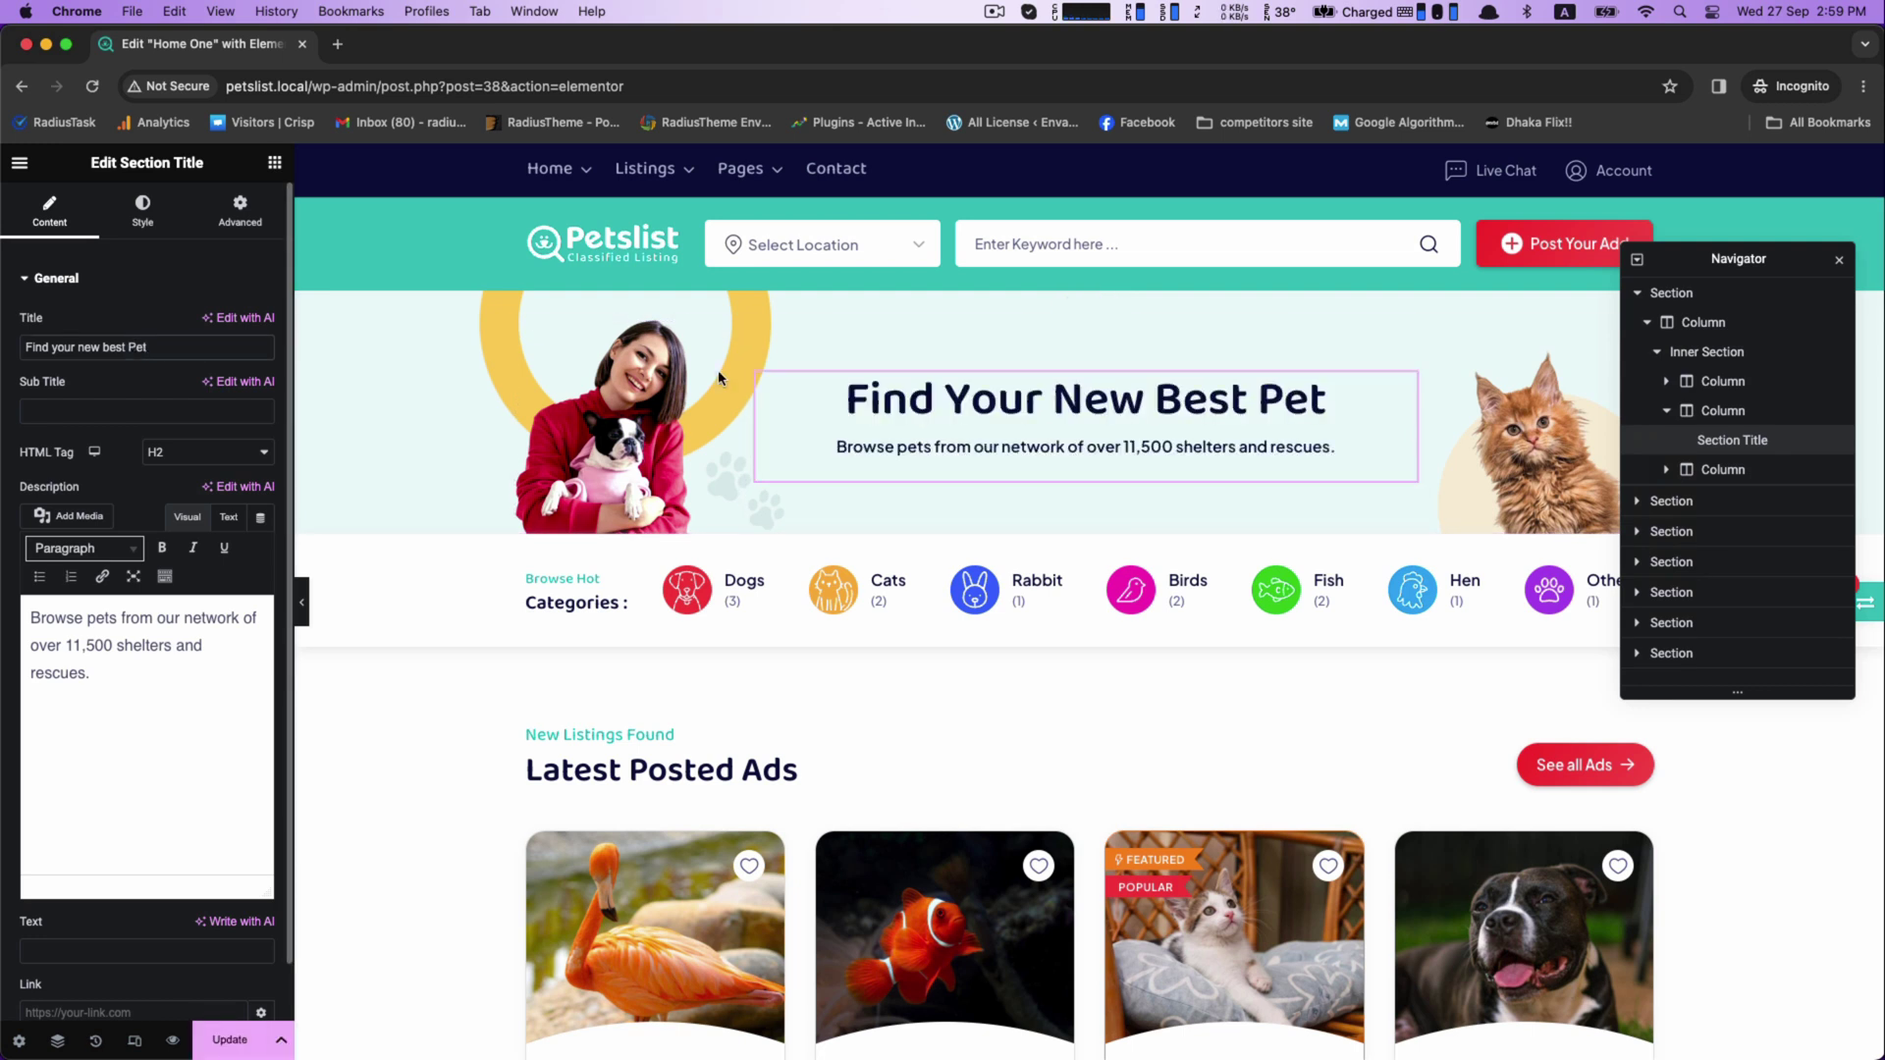
- Check the category strip's Item #1 category choices unchanged, then select the Latest Posted Ads heading
{"action": "left_click", "coordinate": [123, 651]}
{"action": "scroll", "coordinate": [917, 559], "scroll_direction": "down", "scroll_amount": 3}
{"action": "left_click", "coordinate": [1031, 417]}
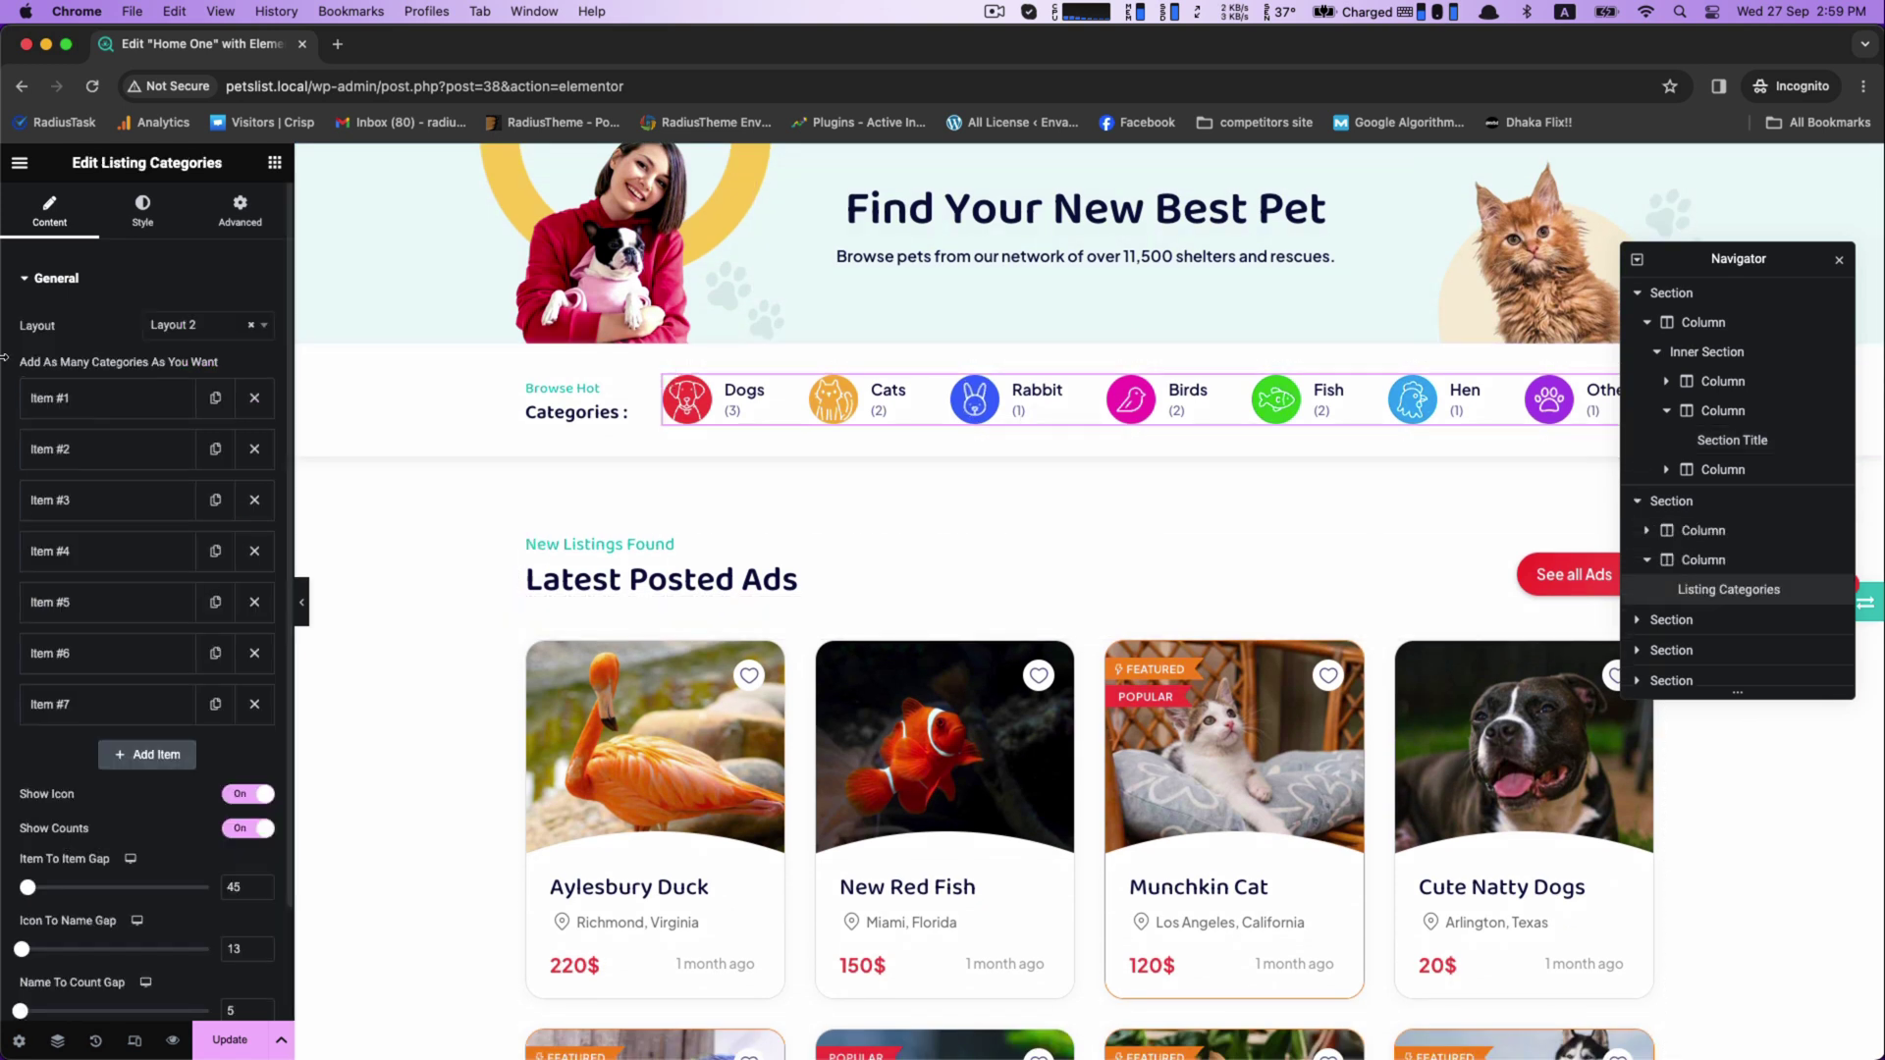
{"action": "left_click", "coordinate": [112, 402]}
{"action": "left_click", "coordinate": [71, 453]}
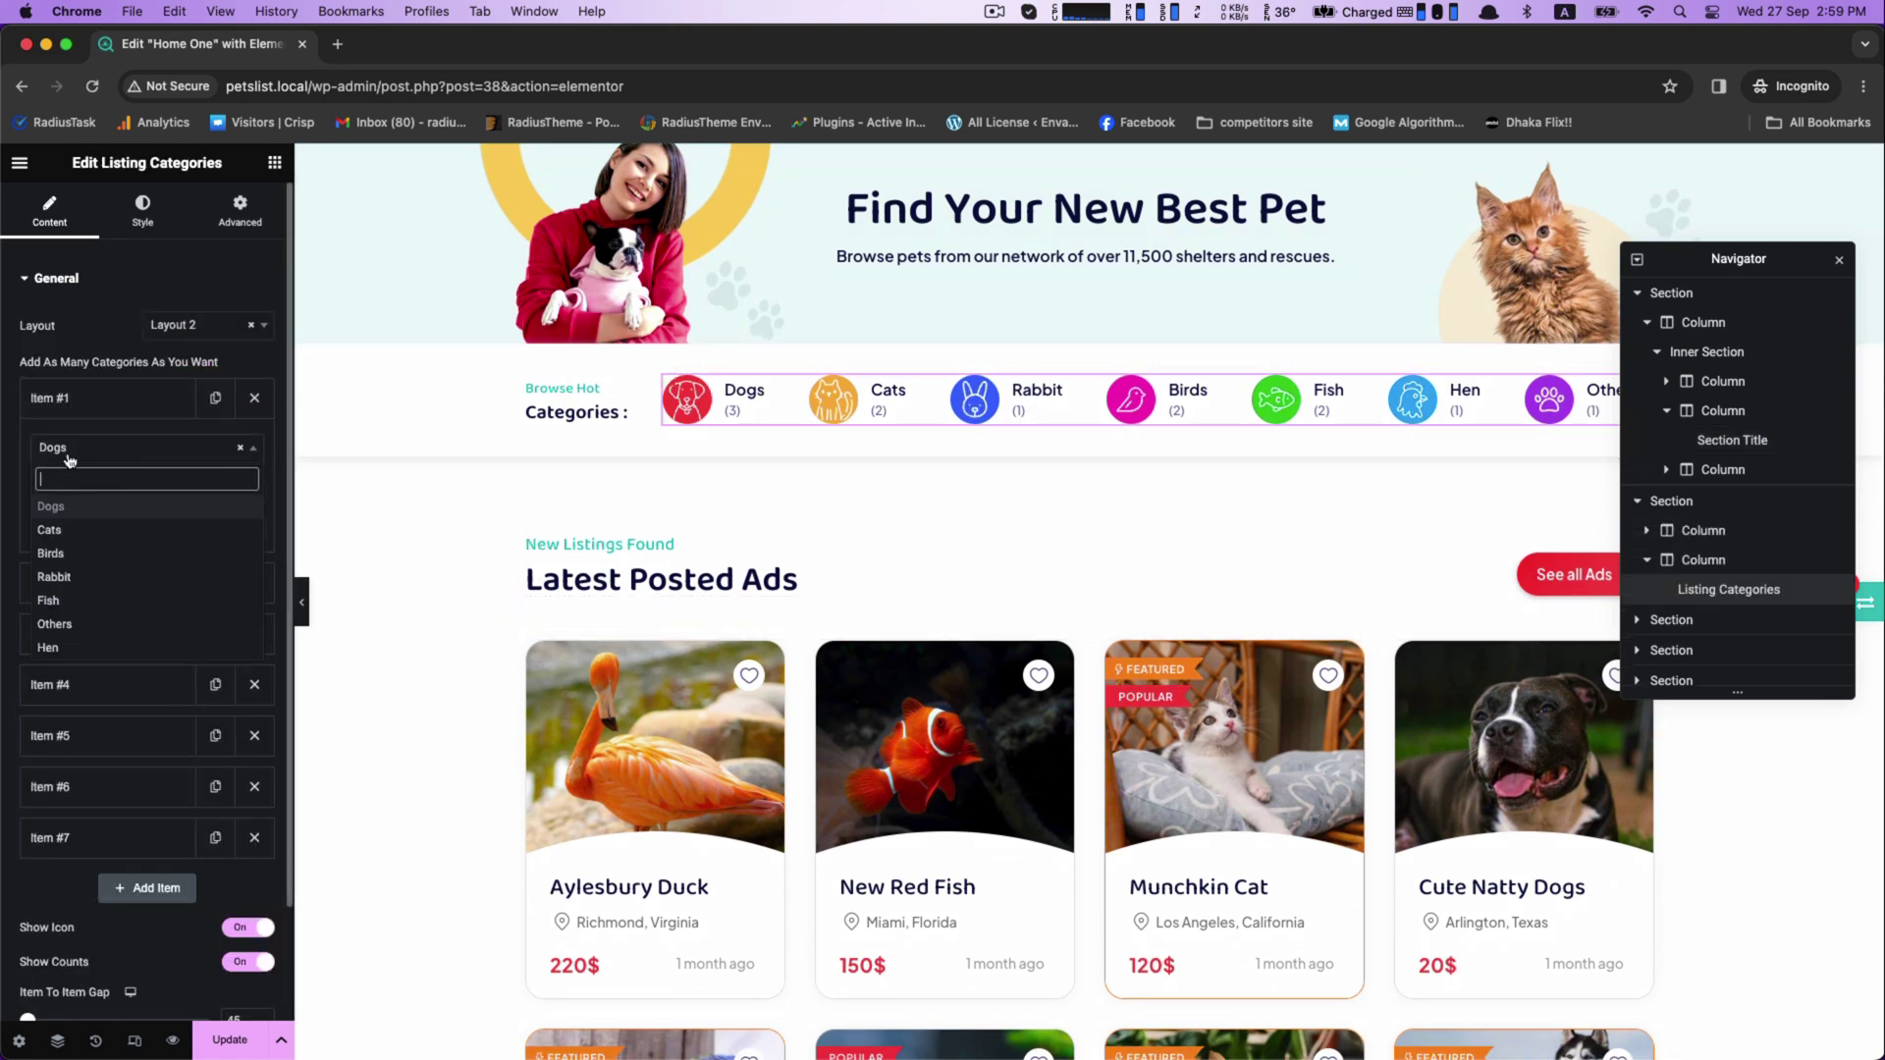
{"action": "left_click", "coordinate": [110, 410]}
{"action": "scroll", "coordinate": [850, 543], "scroll_direction": "down", "scroll_amount": 3}
{"action": "scroll", "coordinate": [825, 452], "scroll_direction": "up", "scroll_amount": 2}
{"action": "left_click", "coordinate": [820, 450]}
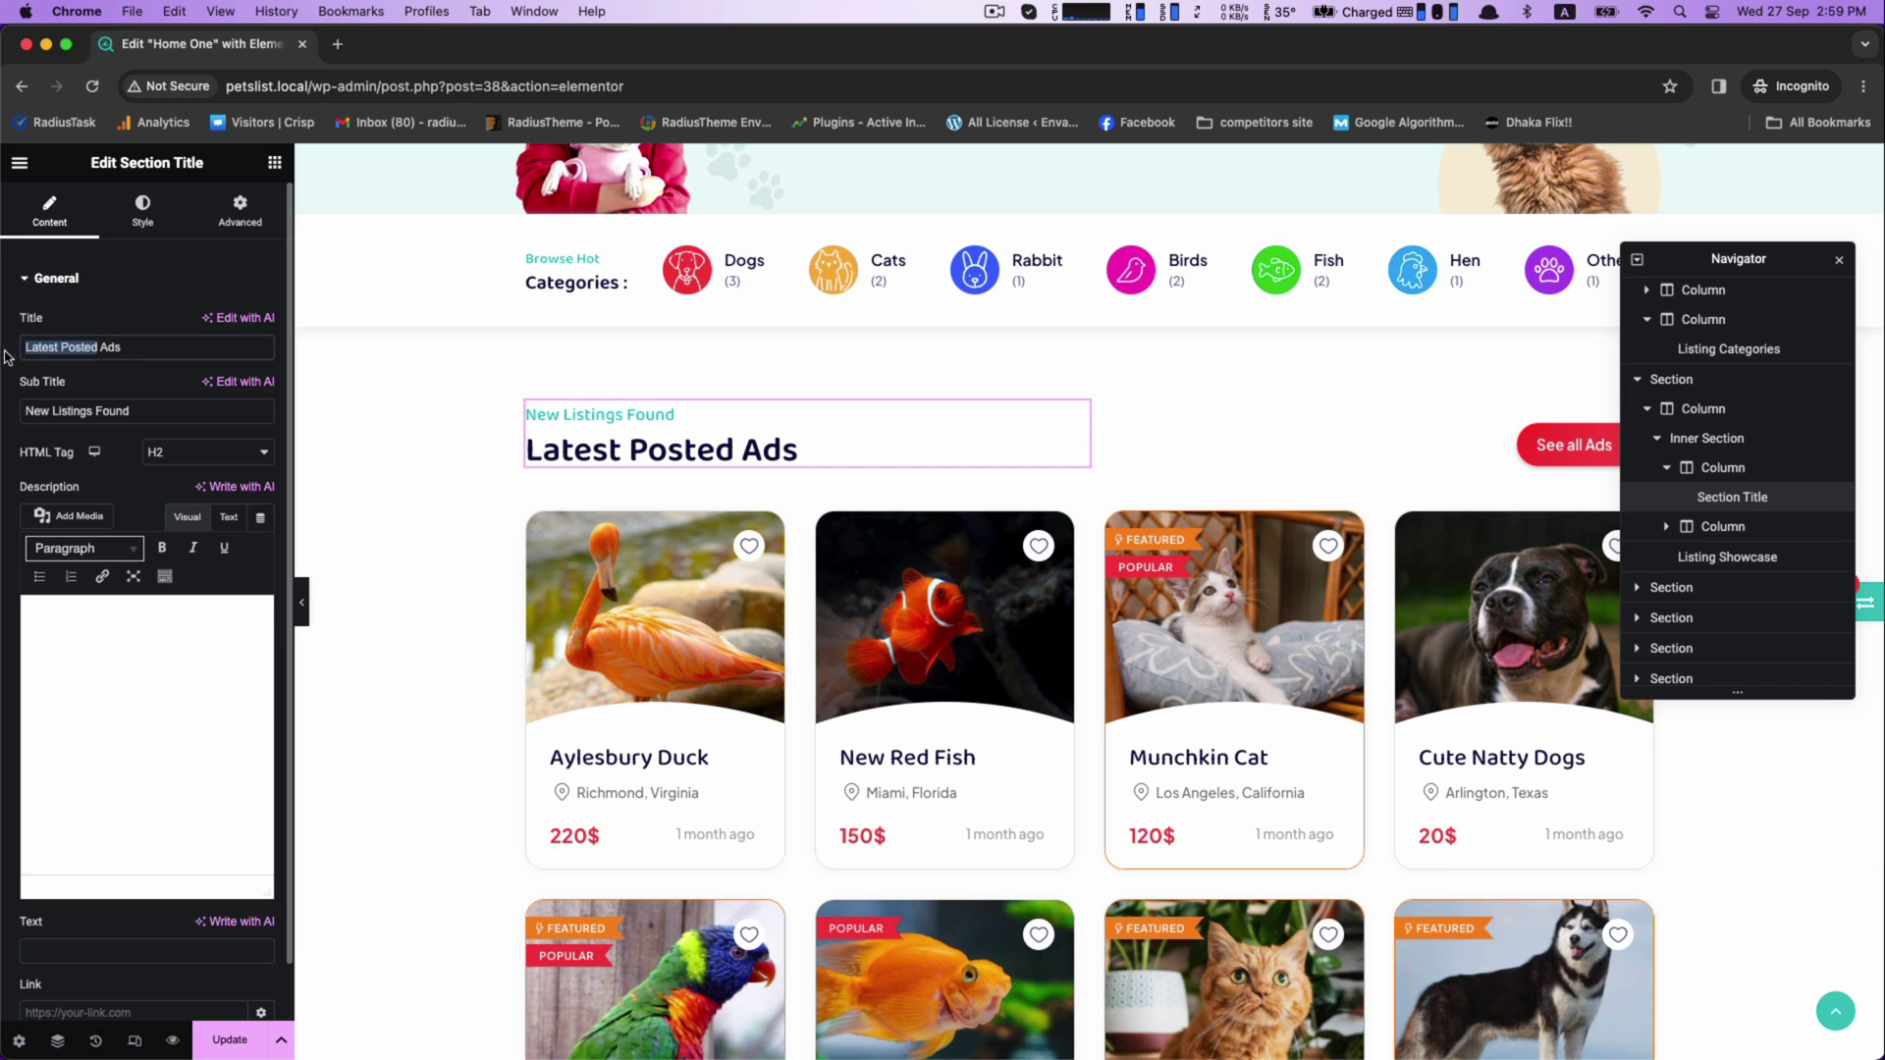
- Change the section heading's title to 'Recent Ads'
{"action": "type", "text": "REcent"}
{"action": "scroll", "coordinate": [66, 348], "scroll_direction": "down", "scroll_amount": 1}
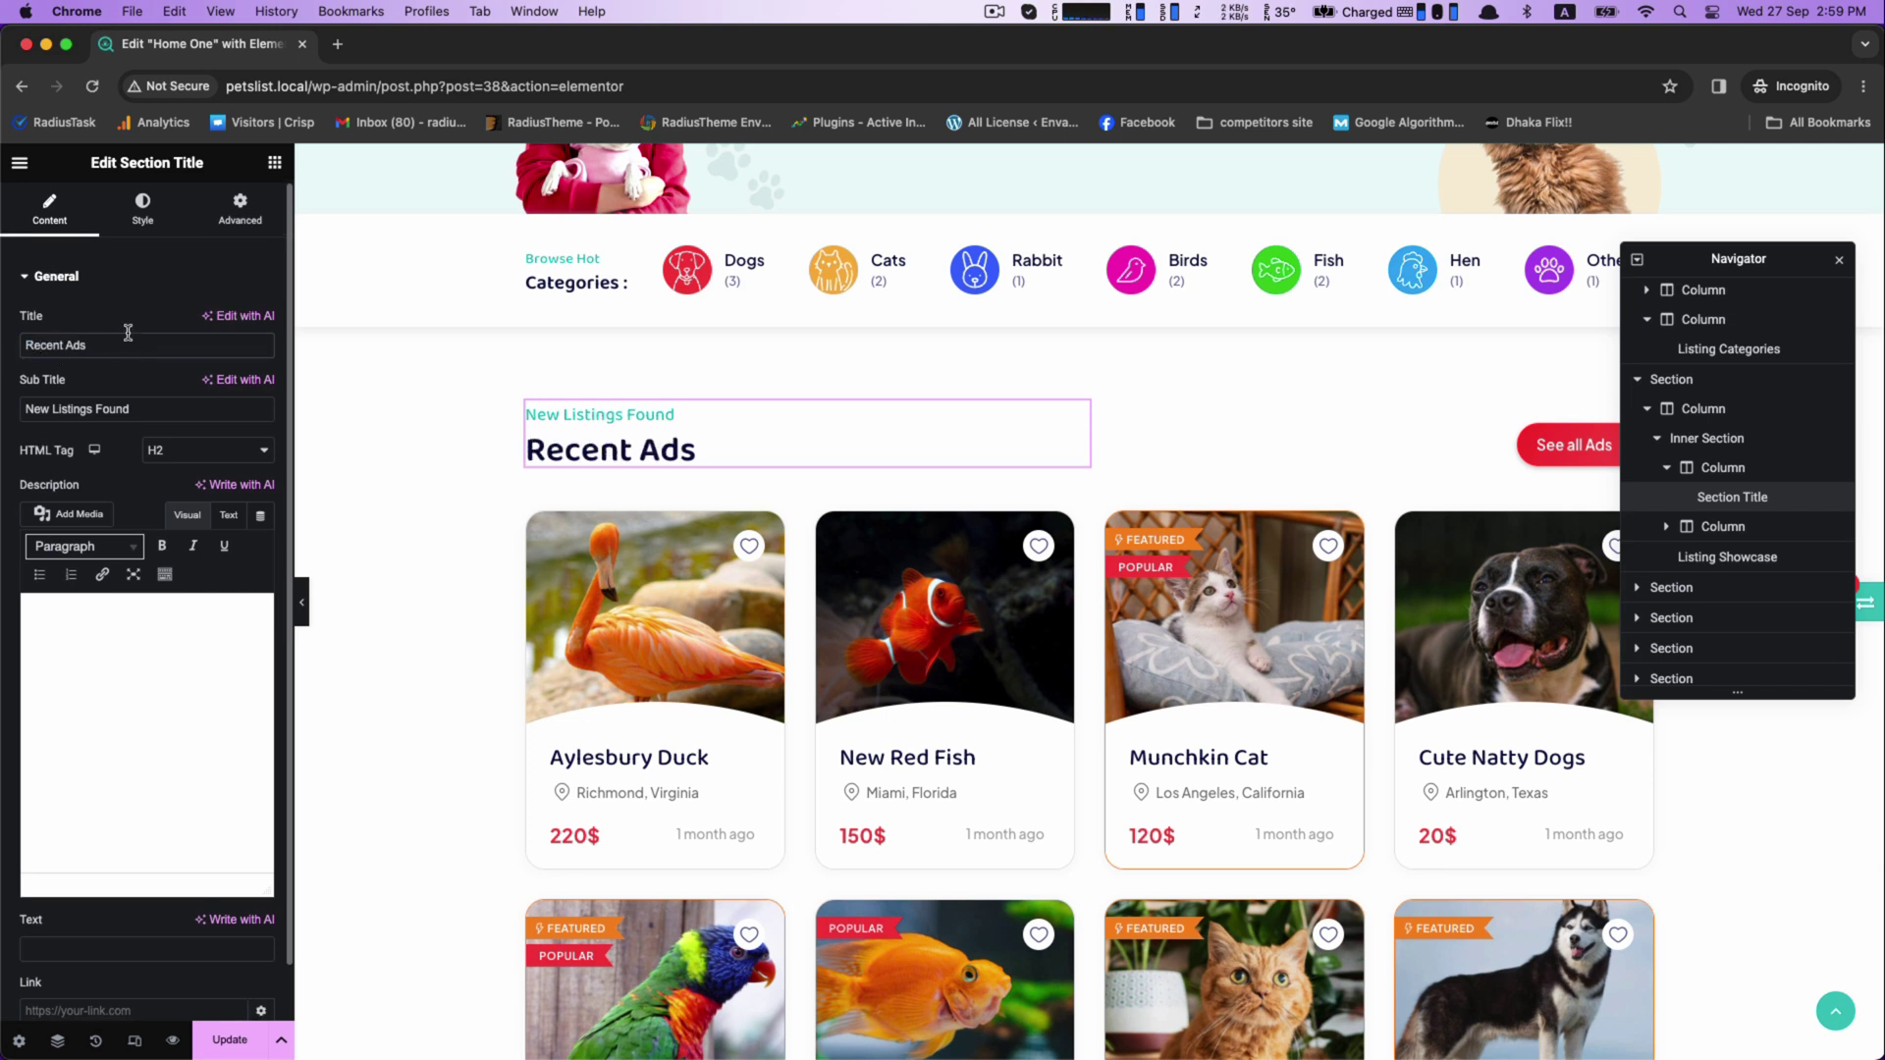
{"action": "left_click", "coordinate": [57, 279]}
{"action": "scroll", "coordinate": [884, 579], "scroll_direction": "down", "scroll_amount": 2}
{"action": "scroll", "coordinate": [883, 579], "scroll_direction": "up", "scroll_amount": 4}
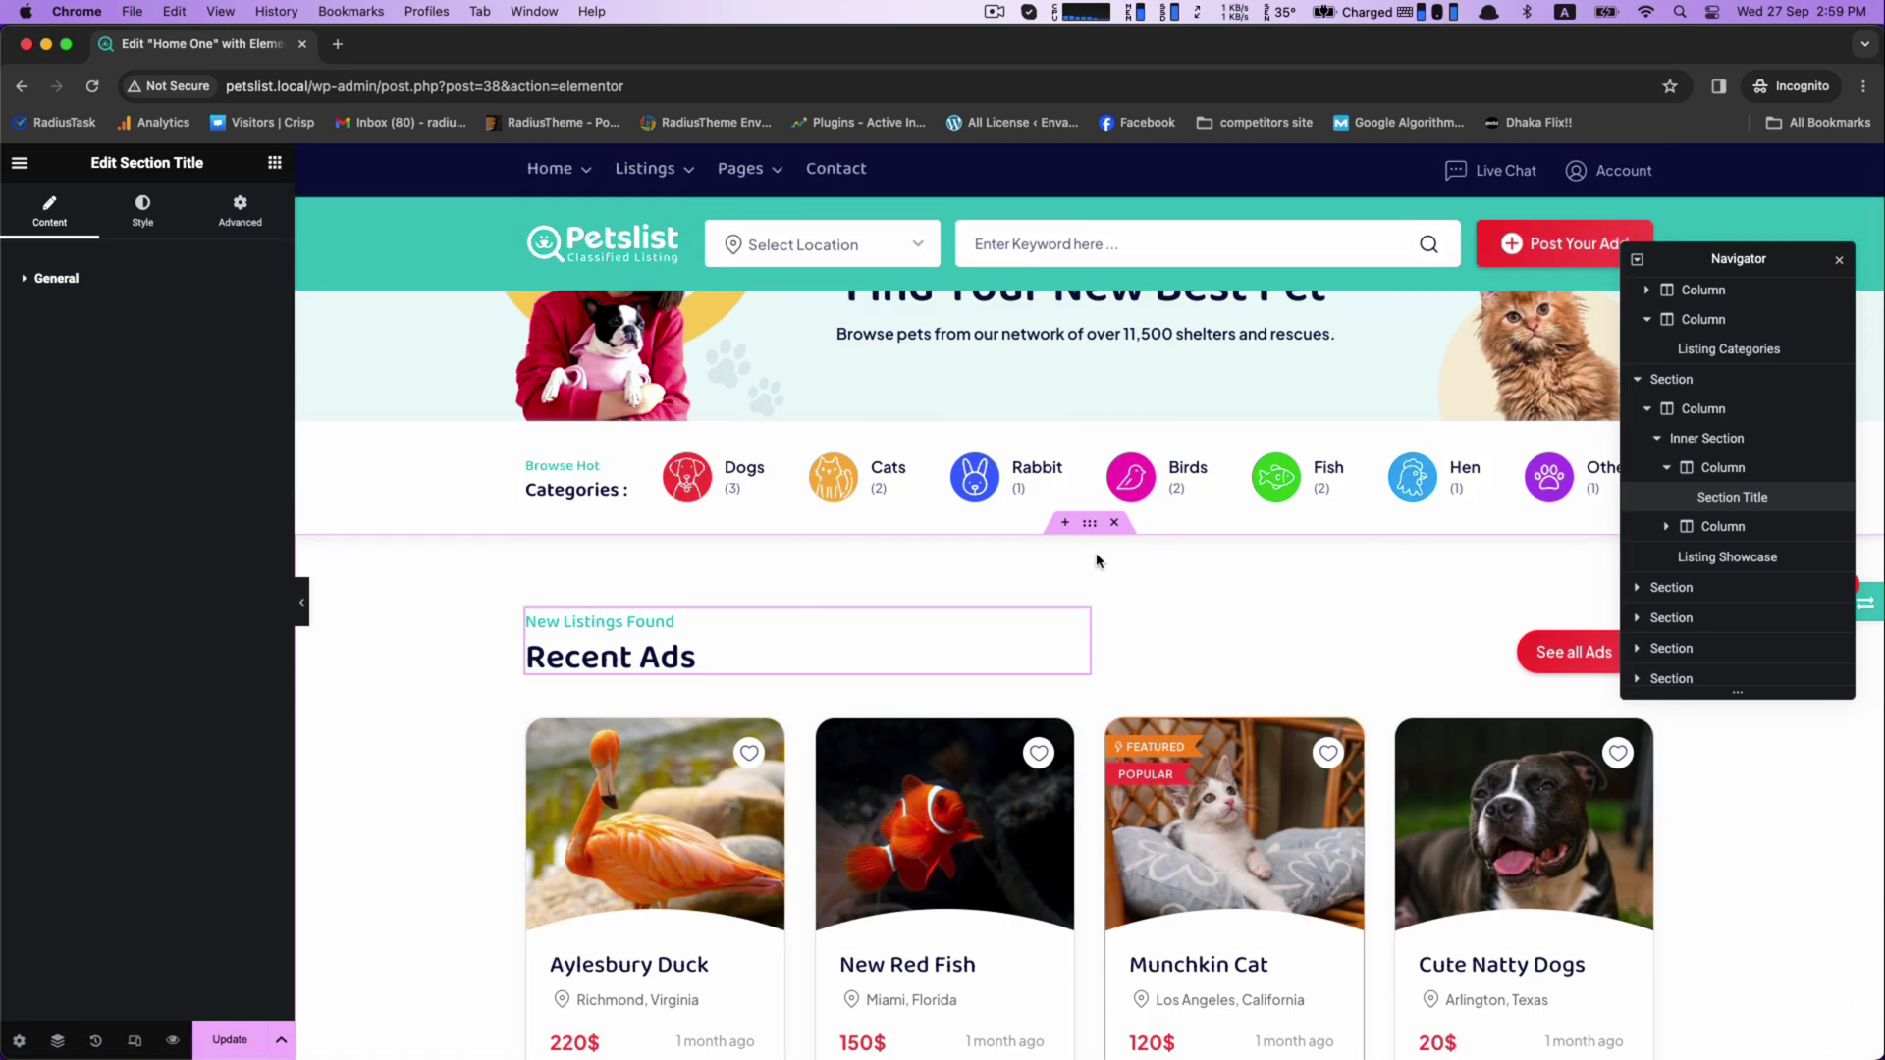
- Try a greyish-pink solid background on the categories section, then clear it
{"action": "left_click", "coordinate": [1089, 409]}
{"action": "left_click", "coordinate": [140, 211]}
{"action": "left_click", "coordinate": [182, 371]}
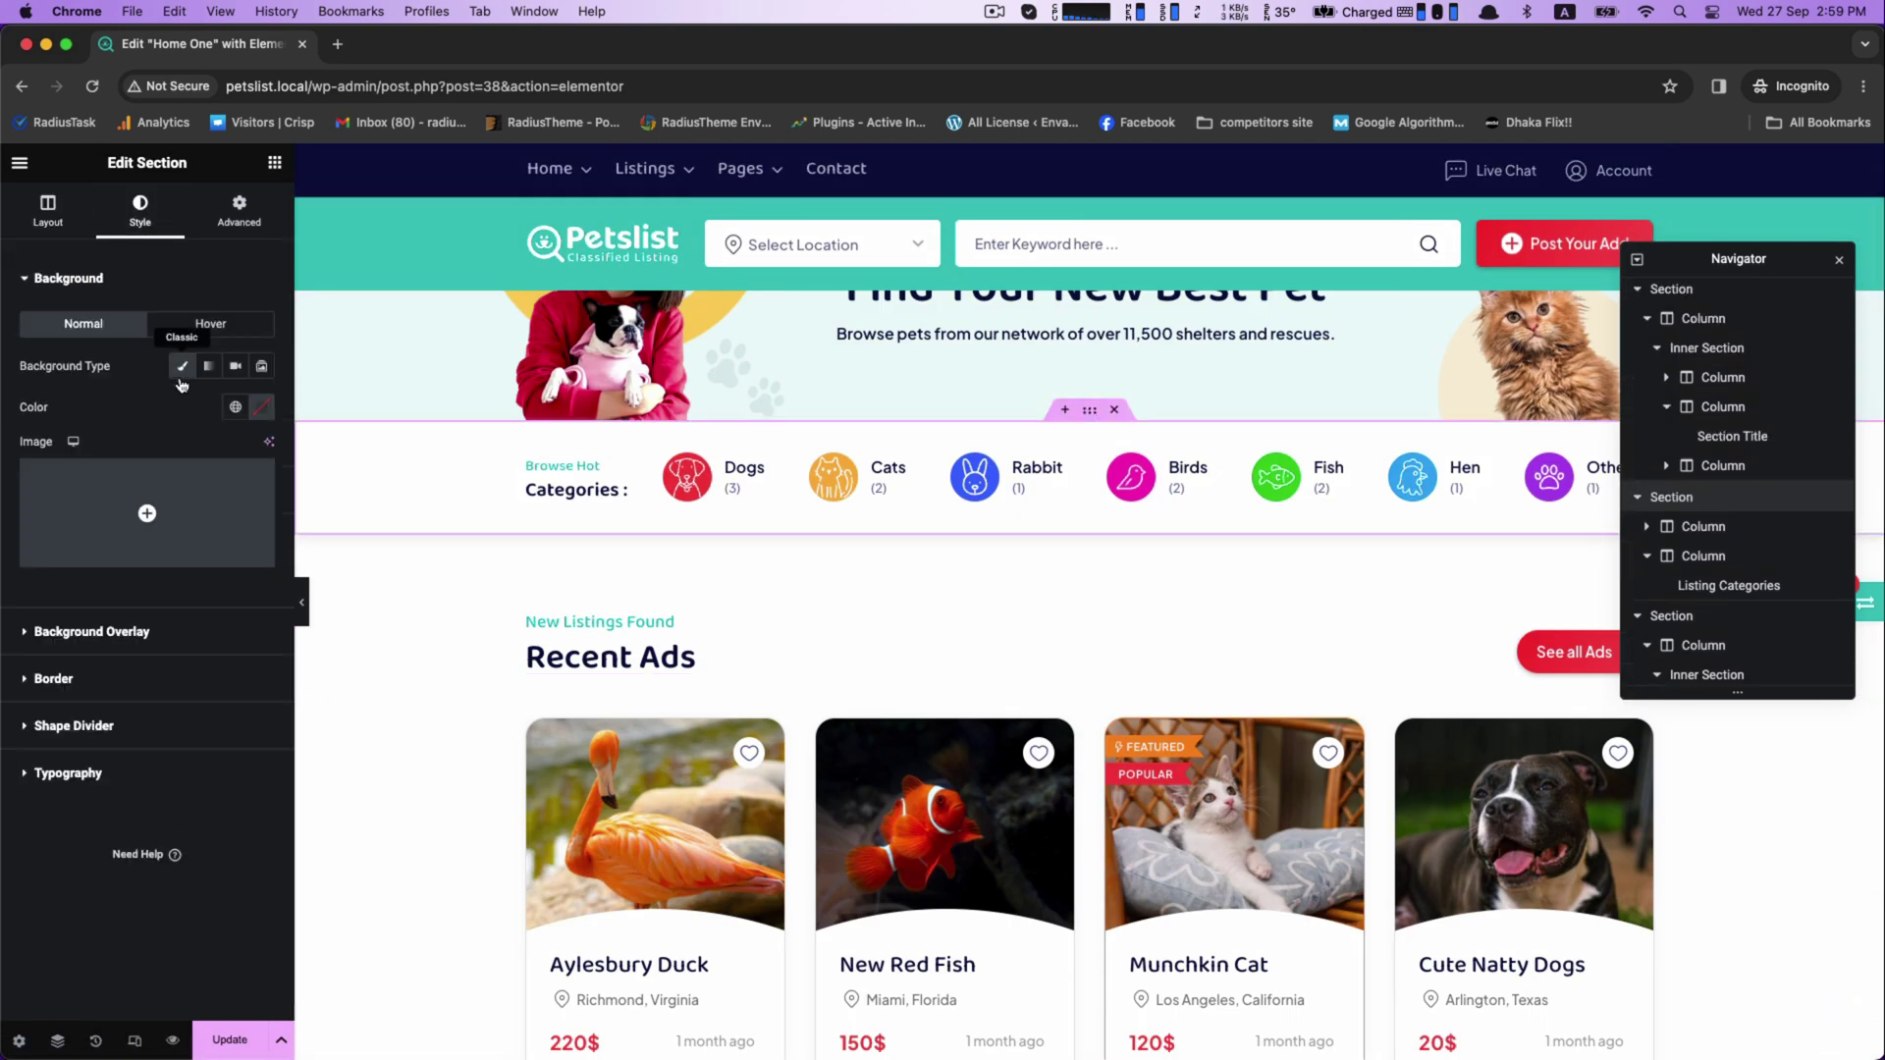
{"action": "left_click", "coordinate": [261, 406]}
{"action": "left_click_drag", "start_coordinate": [355, 605], "coordinate": [182, 489]}
{"action": "left_click", "coordinate": [295, 447]}
- Try a pinkish-red background on the Recent Ads block, then clear it
{"action": "scroll", "coordinate": [763, 618], "scroll_direction": "down", "scroll_amount": 8}
{"action": "scroll", "coordinate": [1038, 531], "scroll_direction": "up", "scroll_amount": 4}
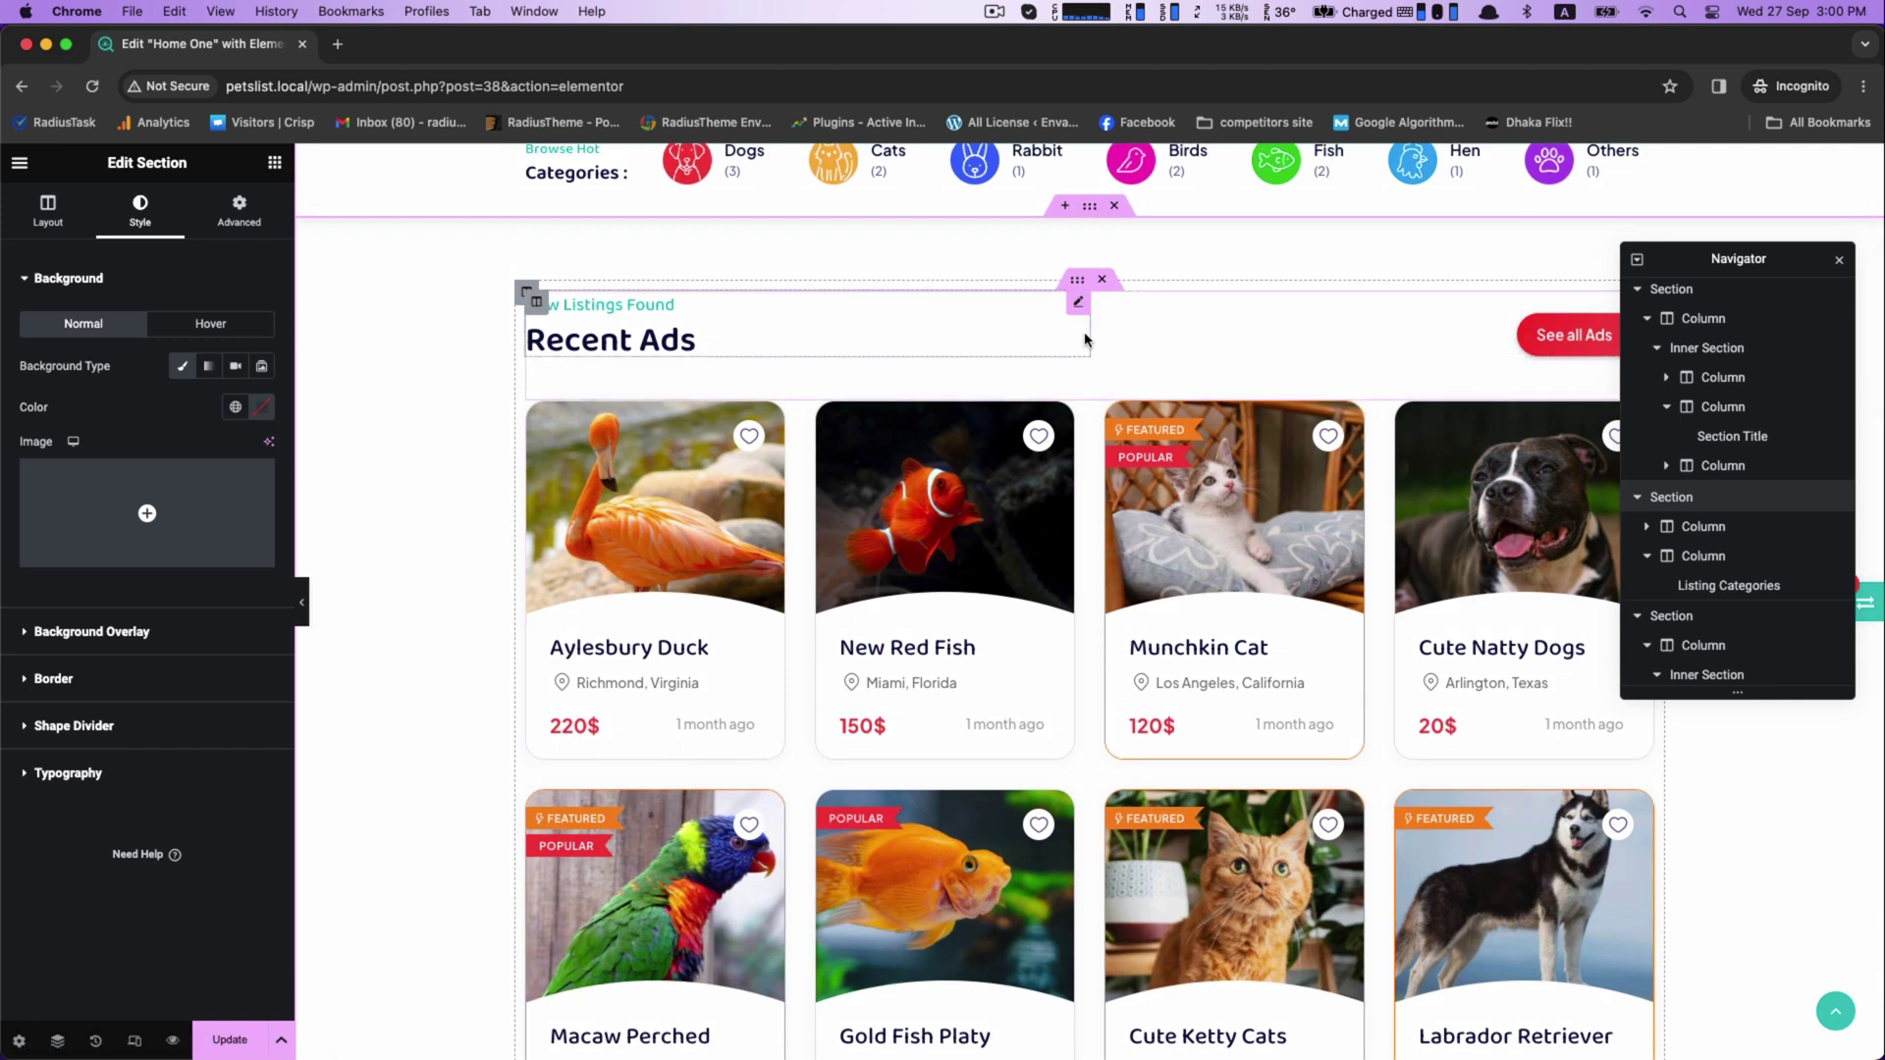
{"action": "left_click", "coordinate": [1077, 279]}
{"action": "left_click", "coordinate": [139, 214]}
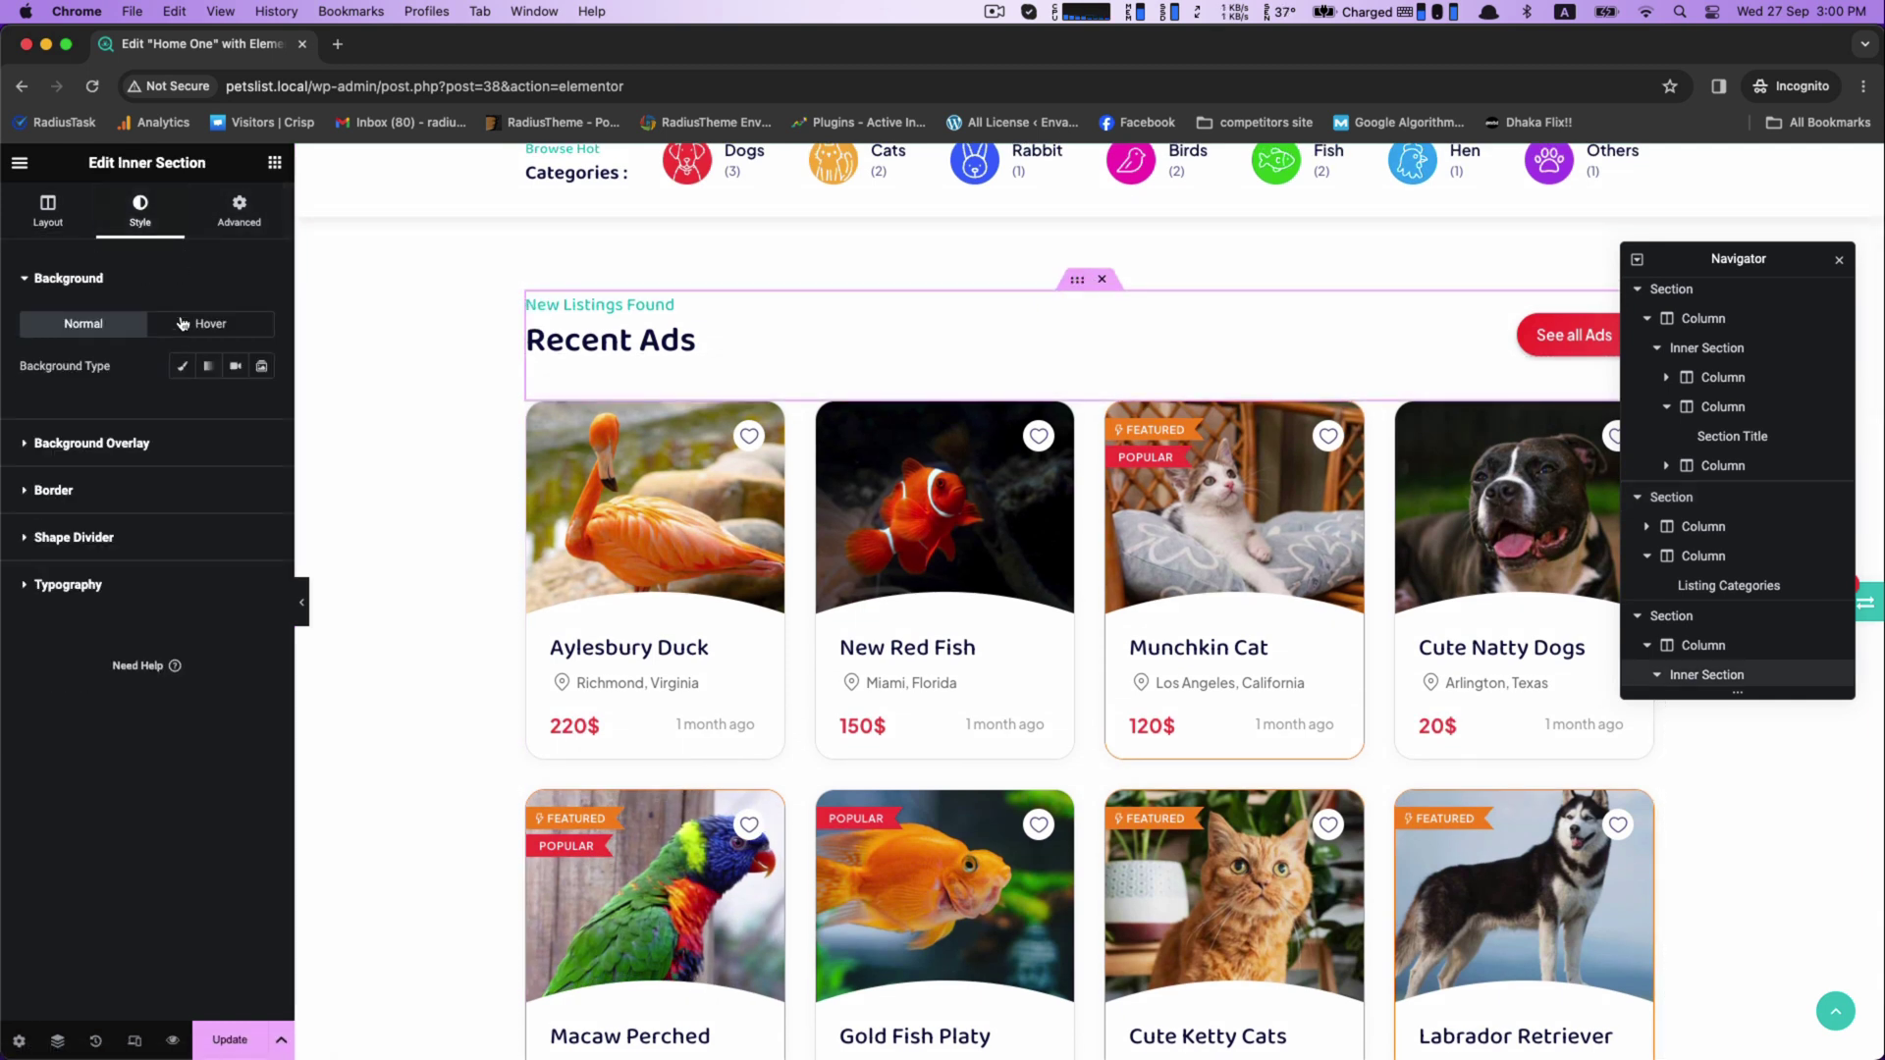
{"action": "left_click", "coordinate": [264, 417]}
{"action": "left_click_drag", "start_coordinate": [215, 498], "coordinate": [240, 521]}
{"action": "left_click", "coordinate": [292, 451]}
- Inspect the settings of the Take Adopt A Pet title, city cards, Trusted BY Over title and 5239M counter
{"action": "scroll", "coordinate": [982, 589], "scroll_direction": "down", "scroll_amount": 10}
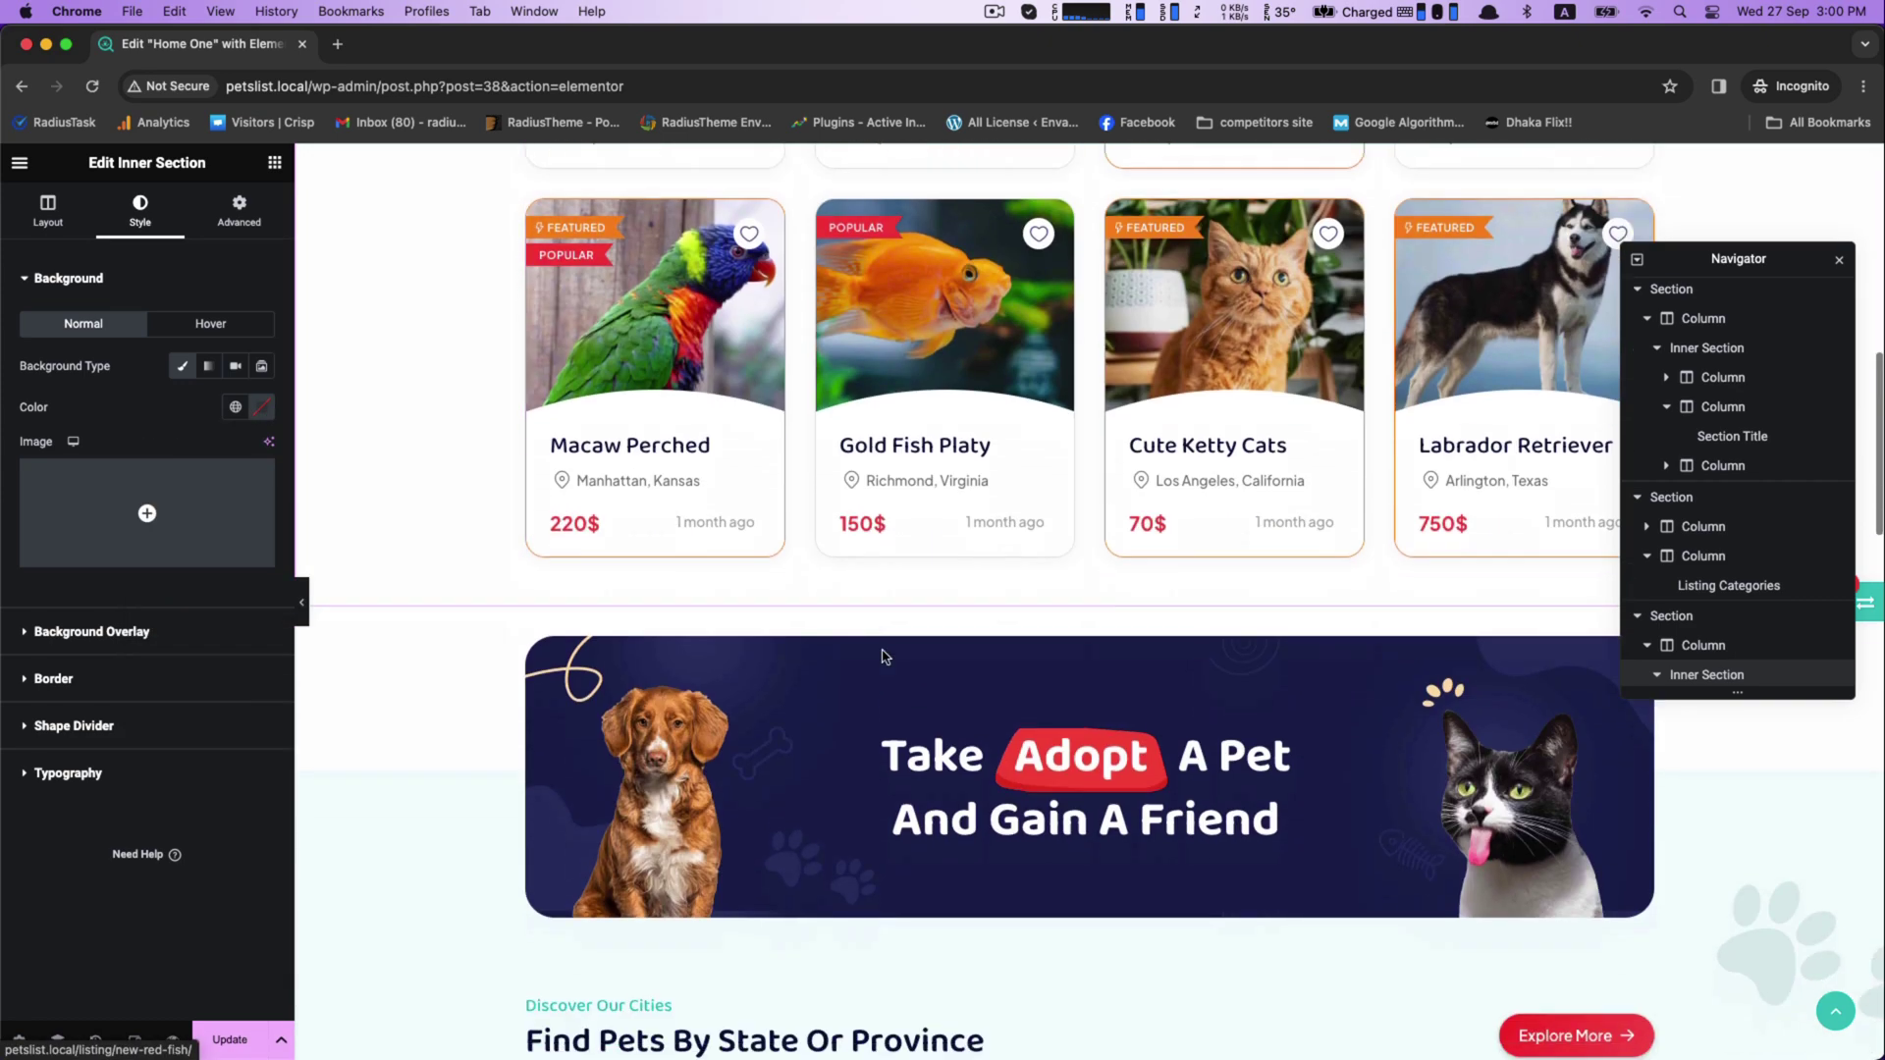
{"action": "left_click", "coordinate": [1085, 413]}
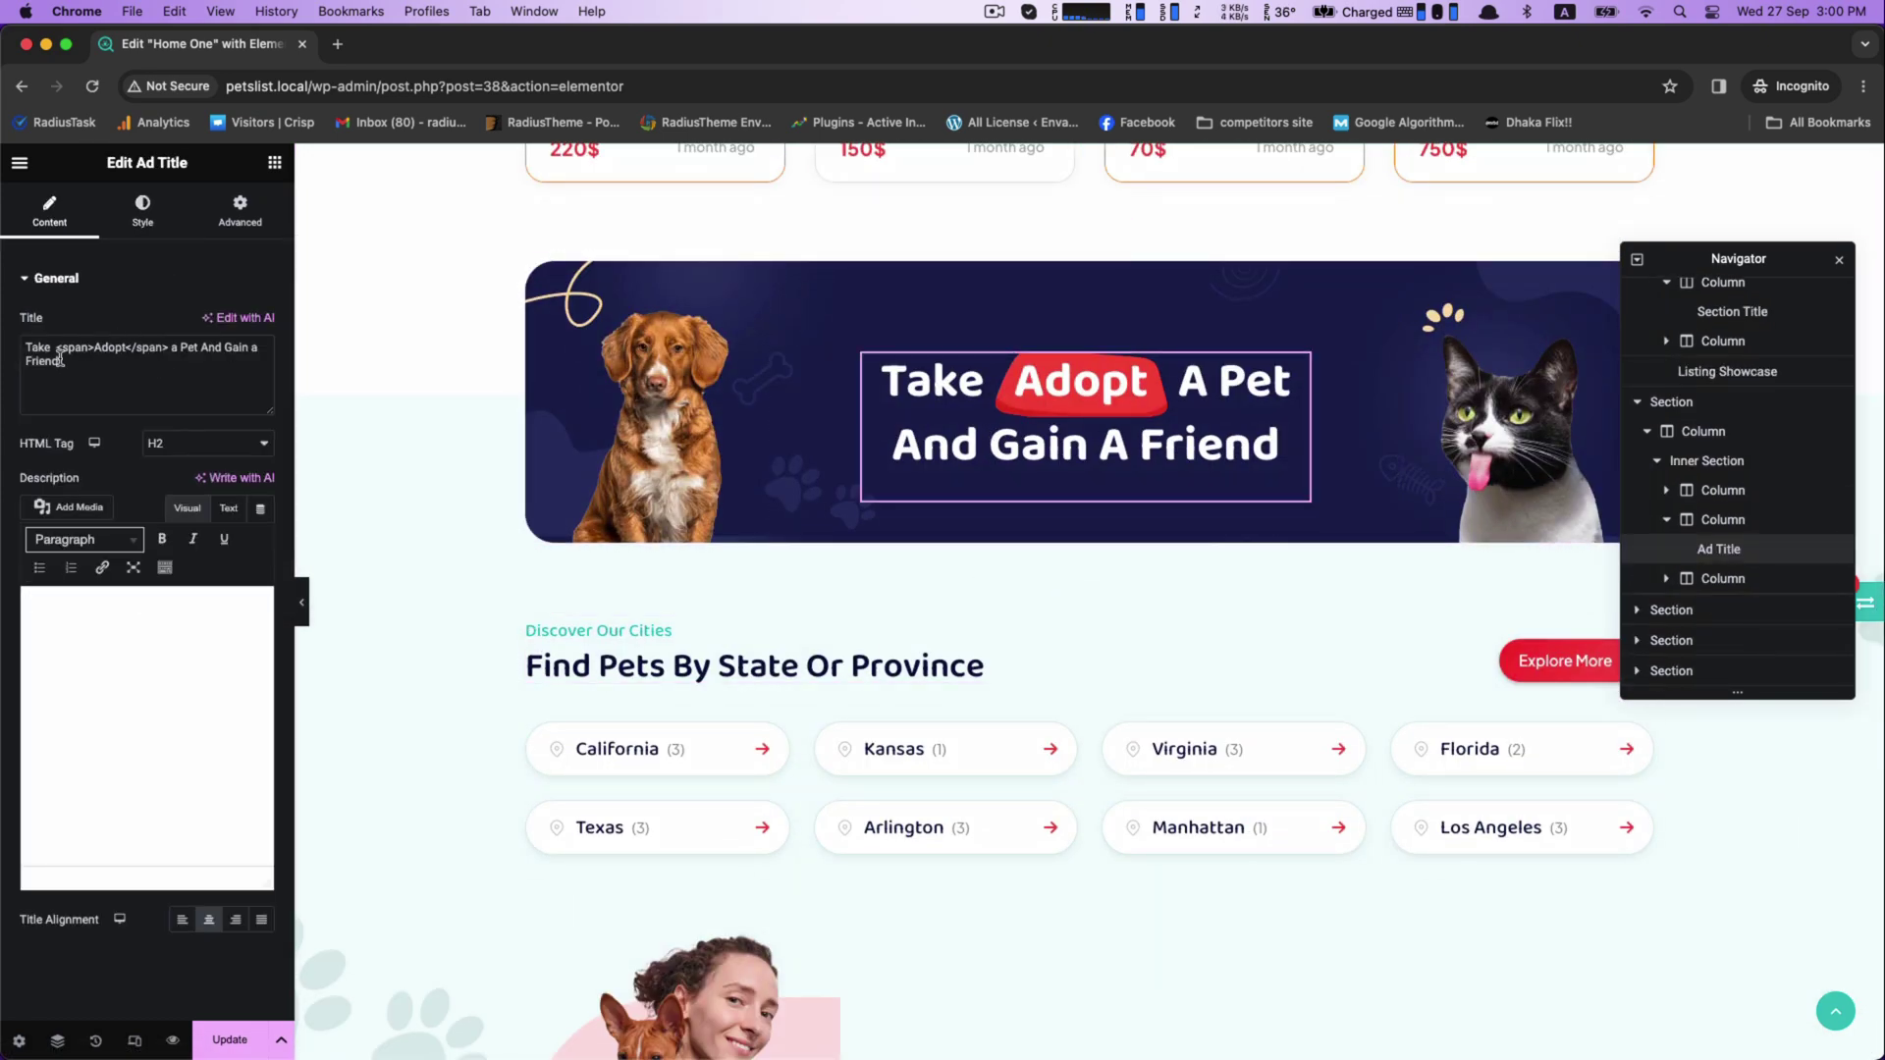
{"action": "scroll", "coordinate": [968, 400], "scroll_direction": "down", "scroll_amount": 5}
{"action": "left_click", "coordinate": [968, 400]}
{"action": "scroll", "coordinate": [1077, 522], "scroll_direction": "down", "scroll_amount": 2}
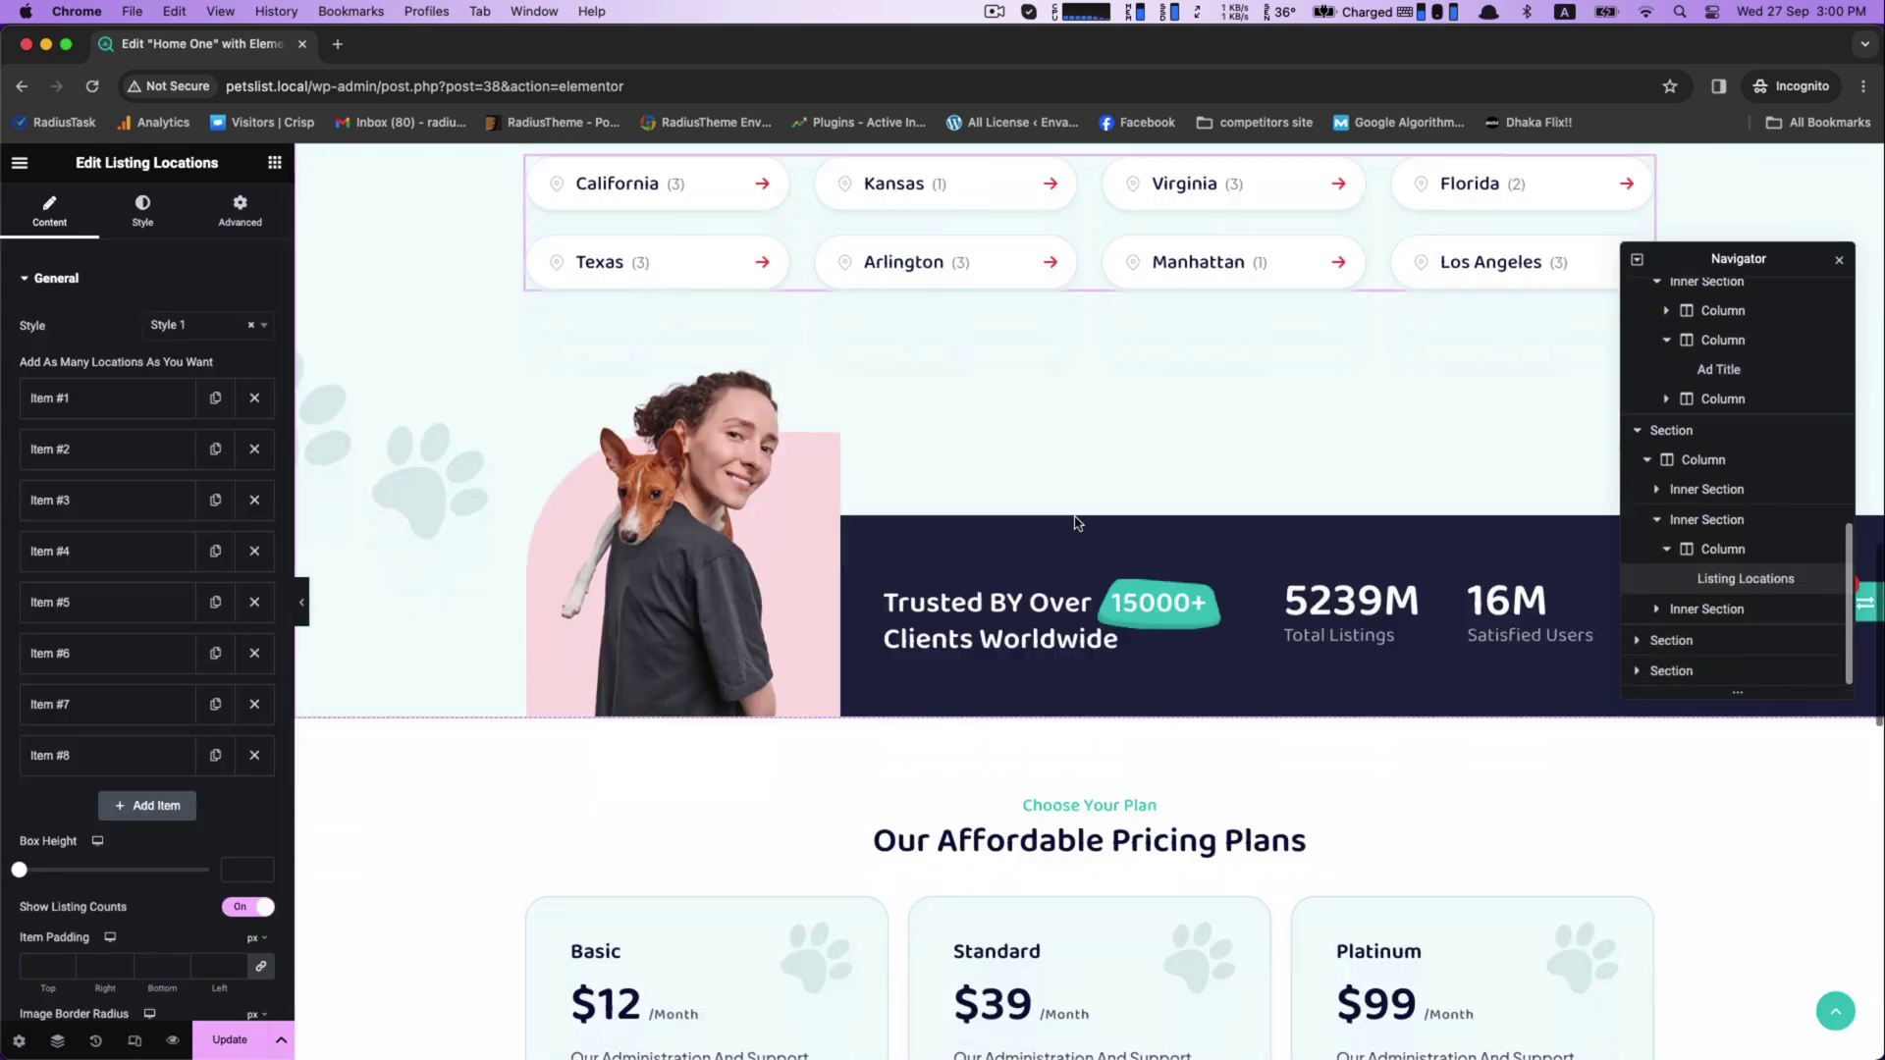
{"action": "scroll", "coordinate": [1077, 522], "scroll_direction": "down", "scroll_amount": 2}
{"action": "left_click", "coordinate": [1057, 452]}
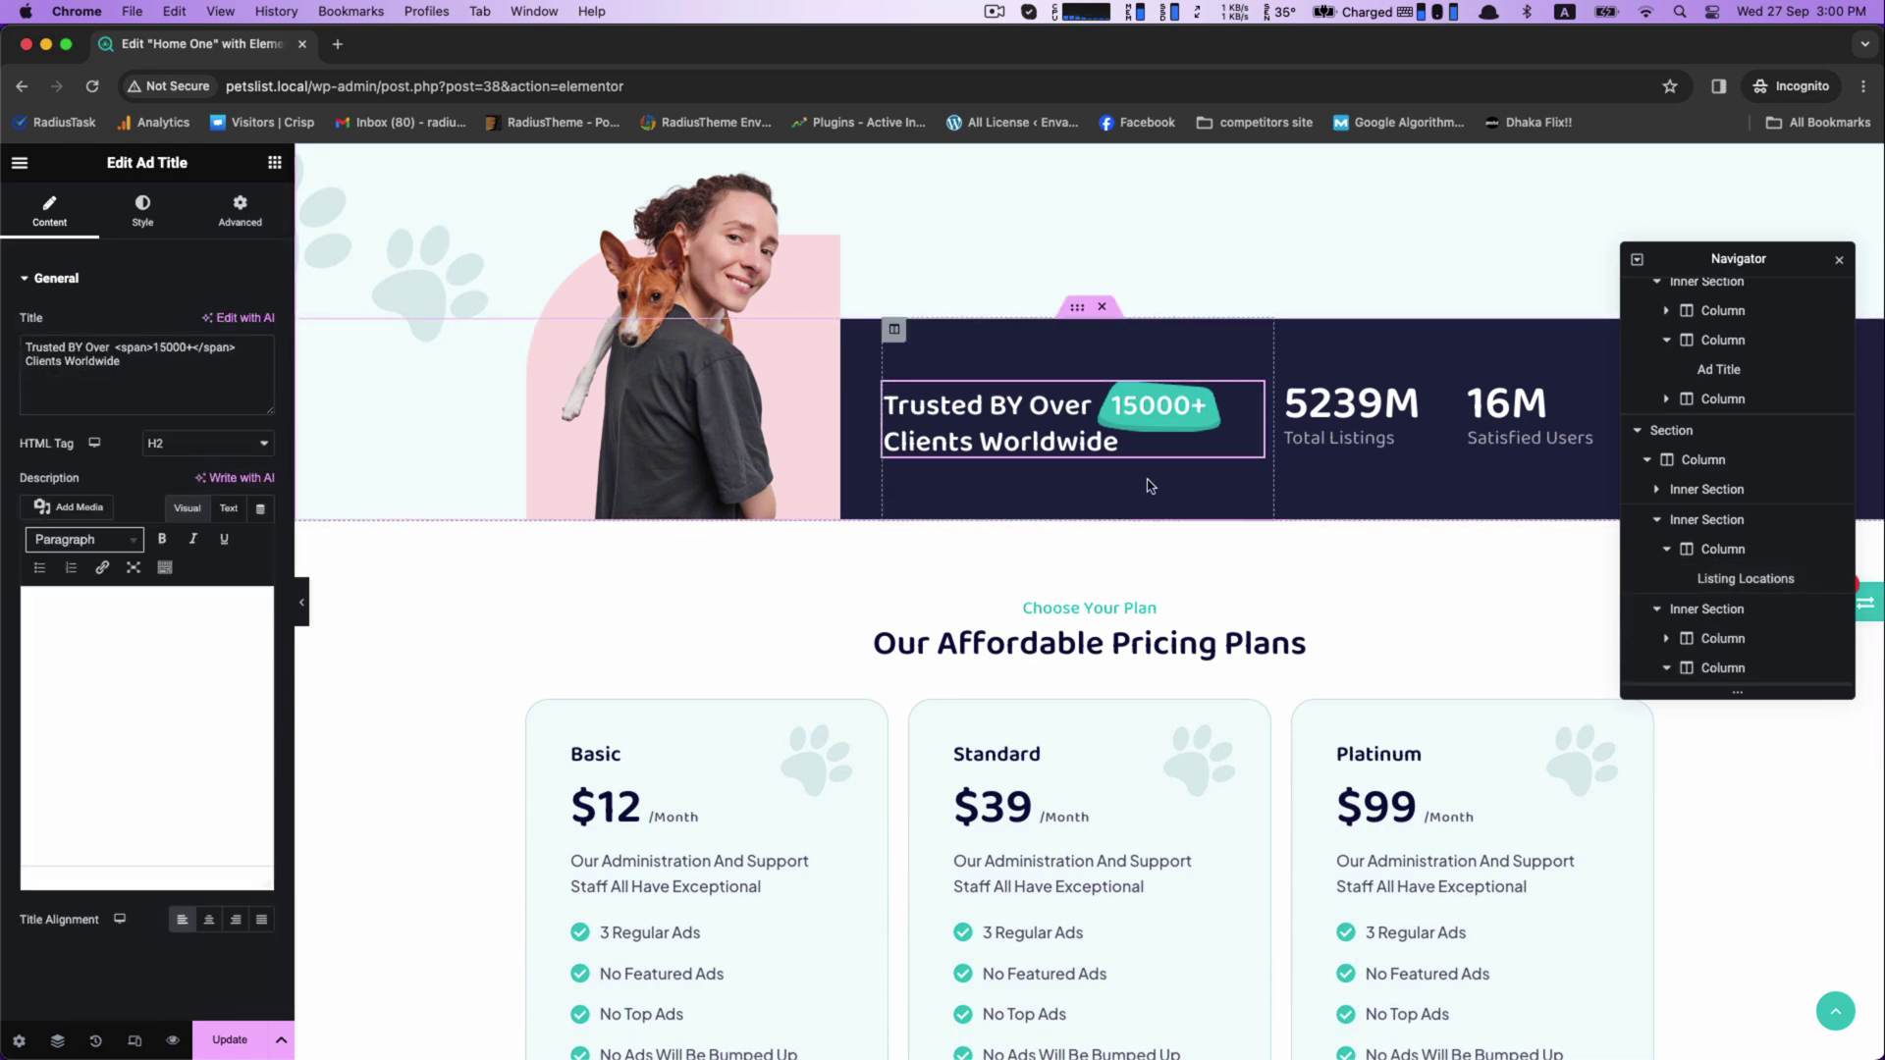
{"action": "left_click", "coordinate": [1351, 407]}
{"action": "scroll", "coordinate": [1129, 413], "scroll_direction": "down", "scroll_amount": 4}
- Set the Standard pricing plan price to $100 and save the home page
{"action": "left_click", "coordinate": [948, 596]}
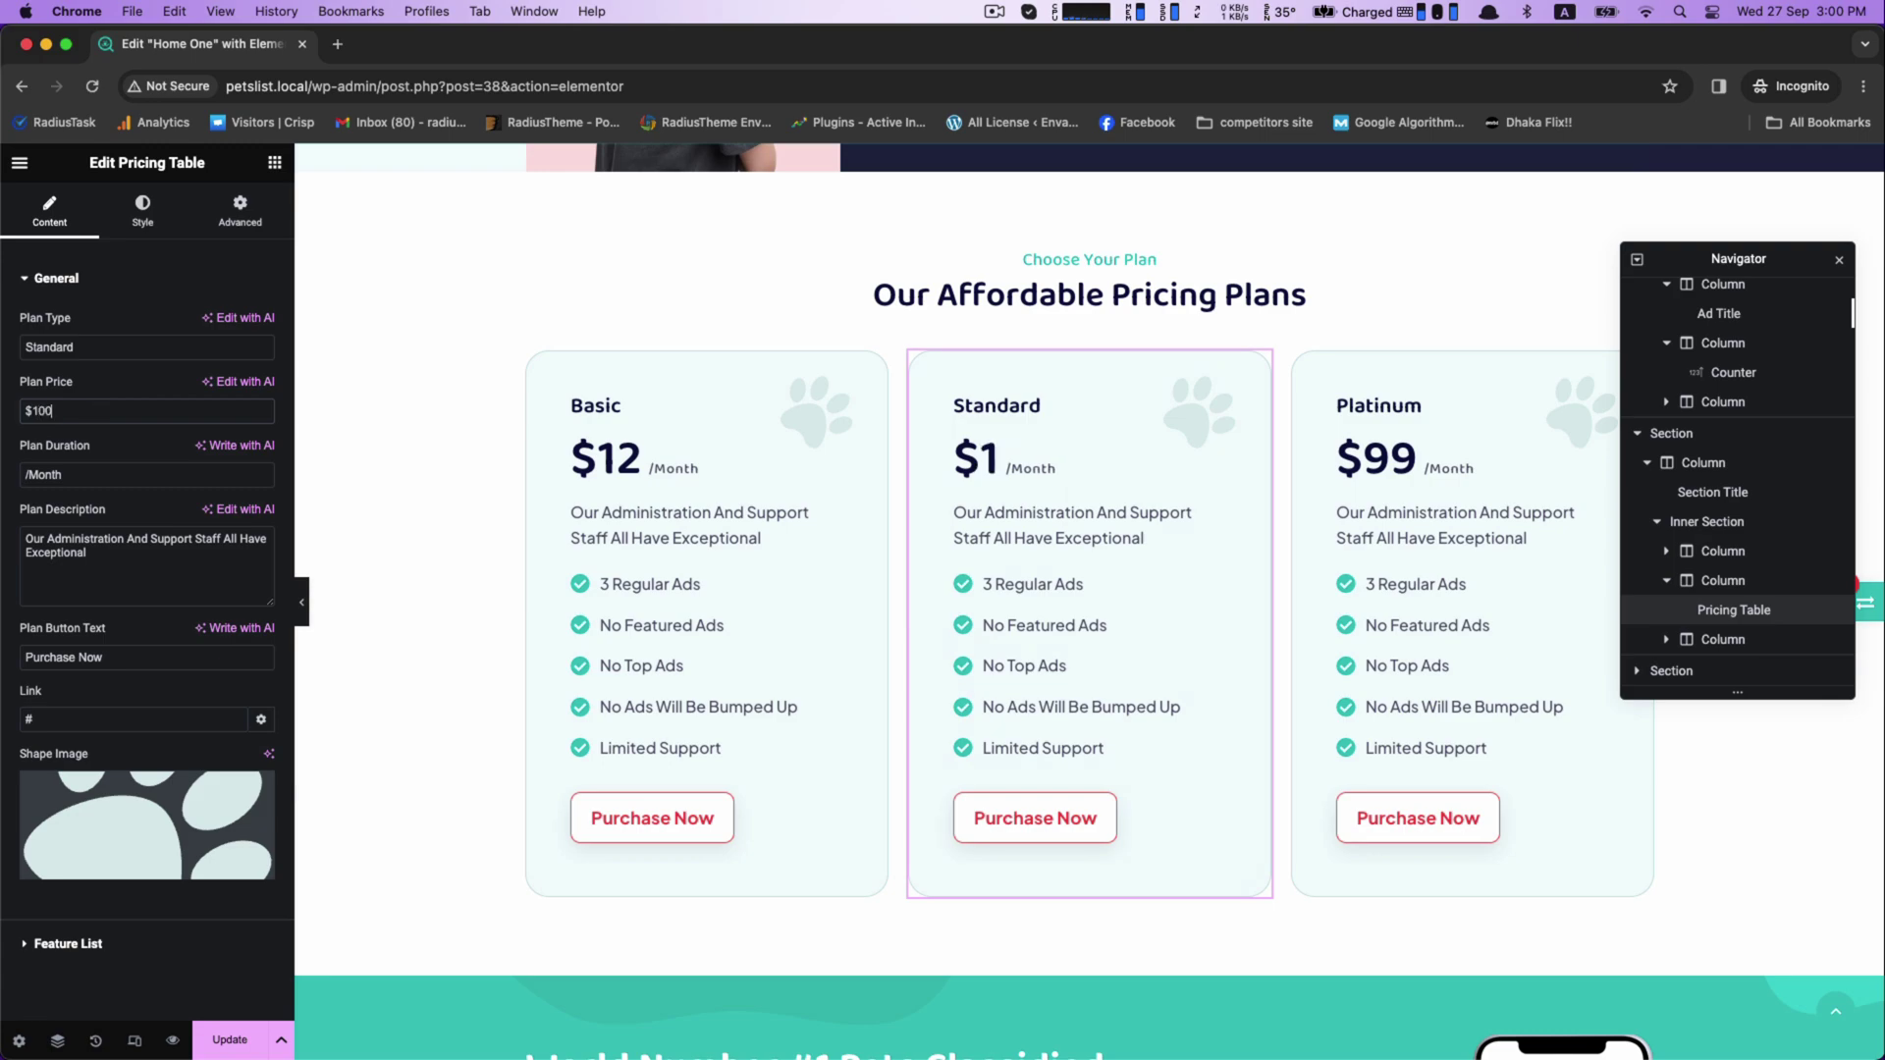
{"action": "scroll", "coordinate": [687, 692], "scroll_direction": "down", "scroll_amount": 8}
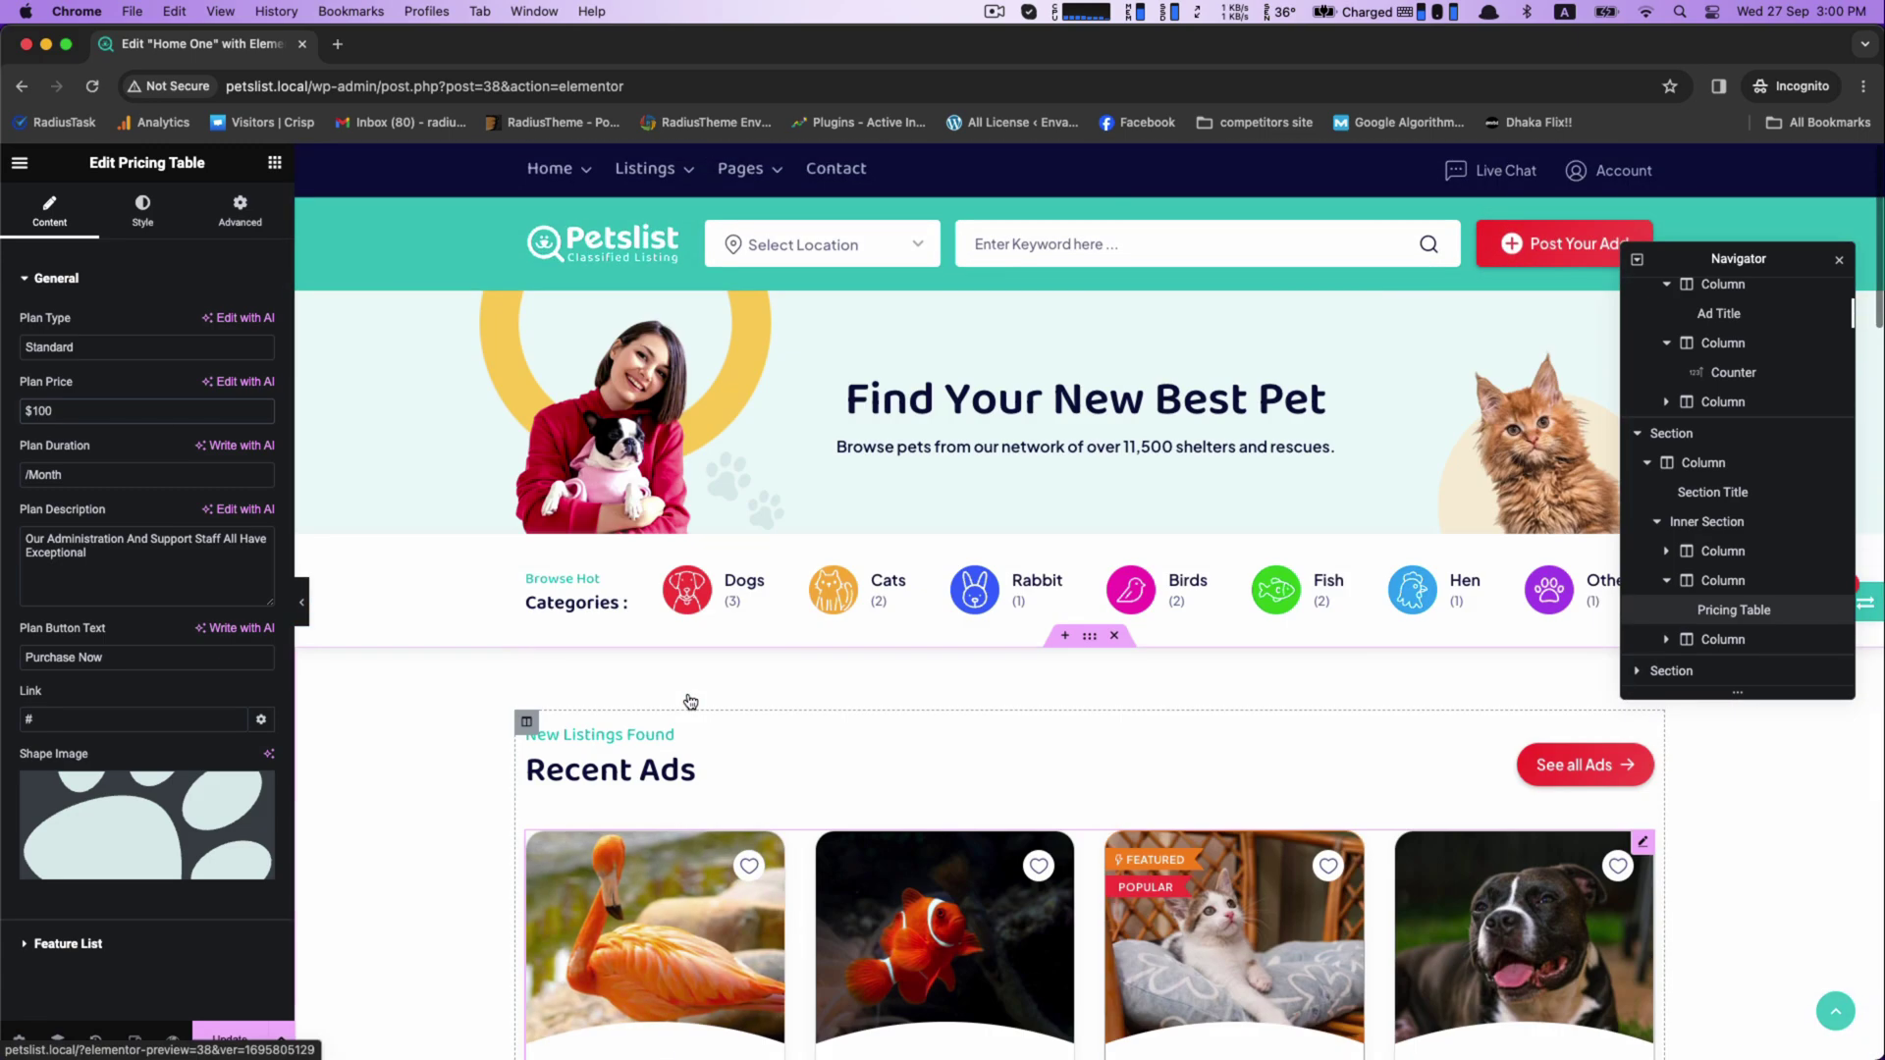
{"action": "scroll", "coordinate": [628, 609], "scroll_direction": "down", "scroll_amount": 9}
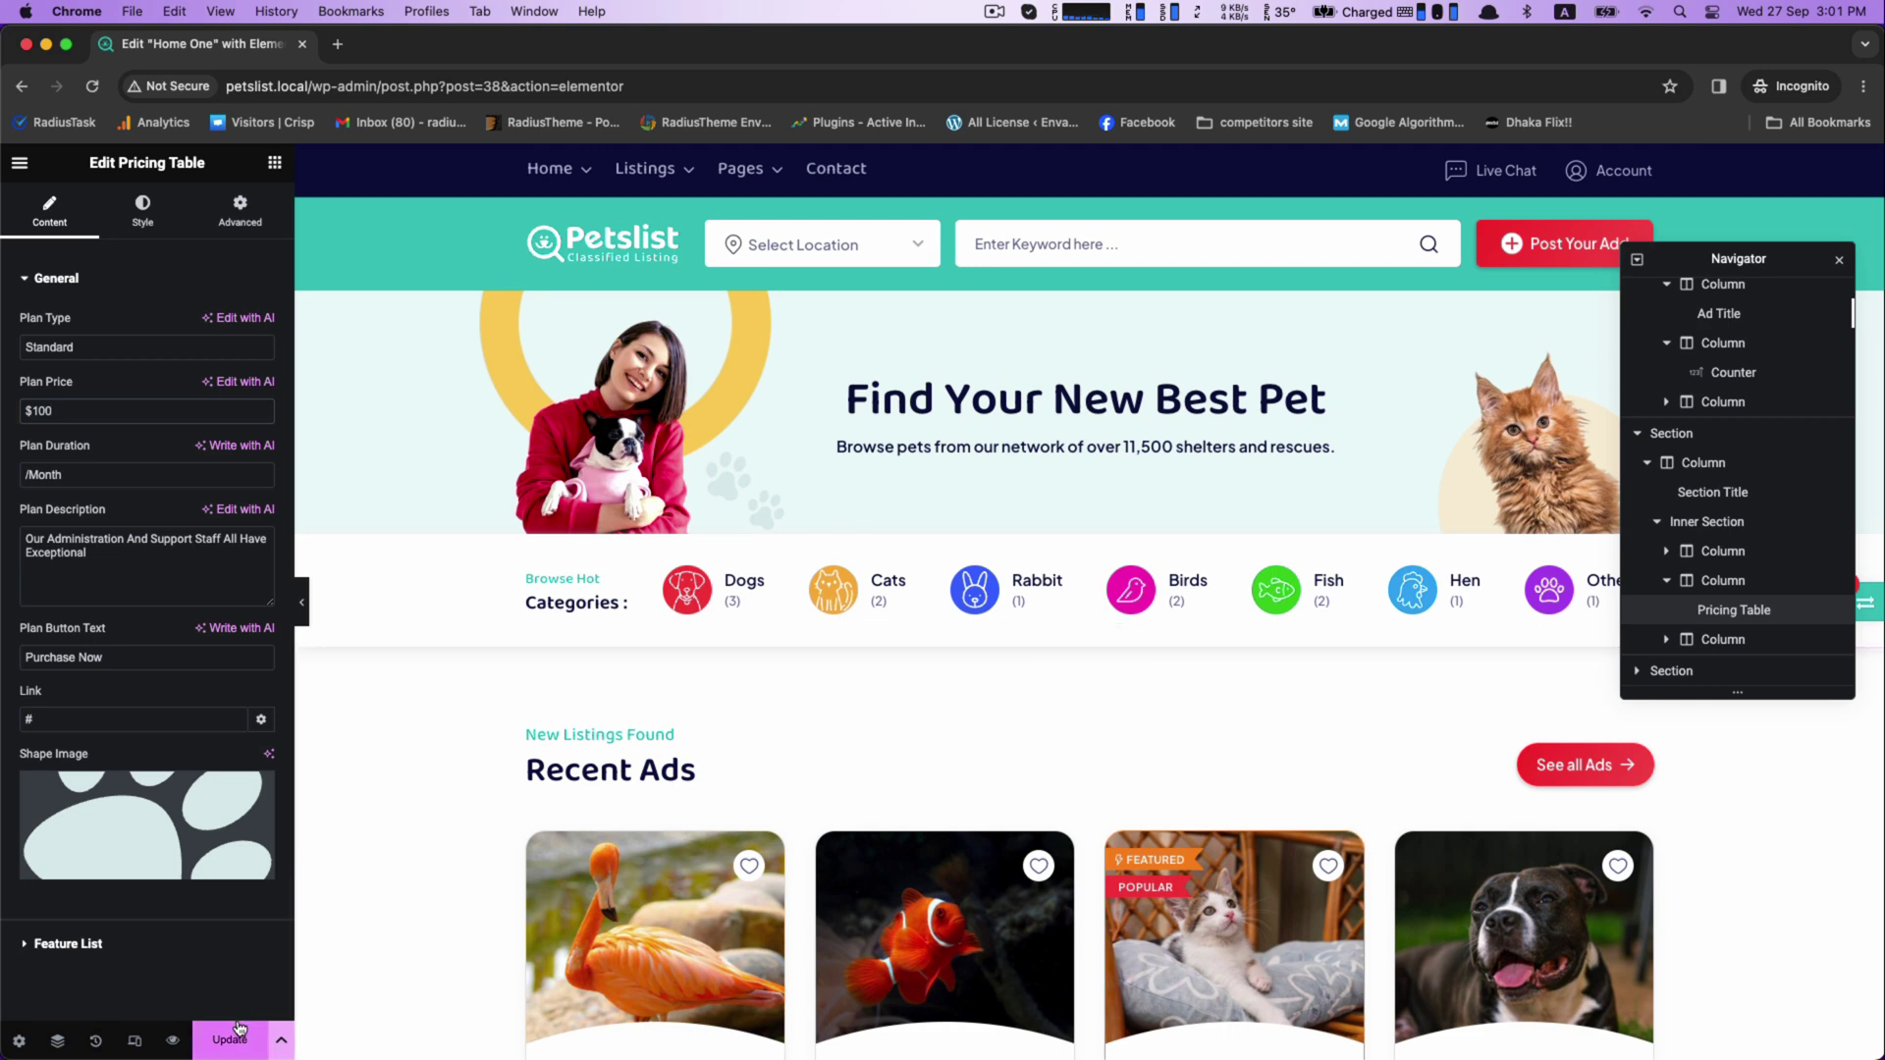
{"action": "left_click", "coordinate": [20, 163]}
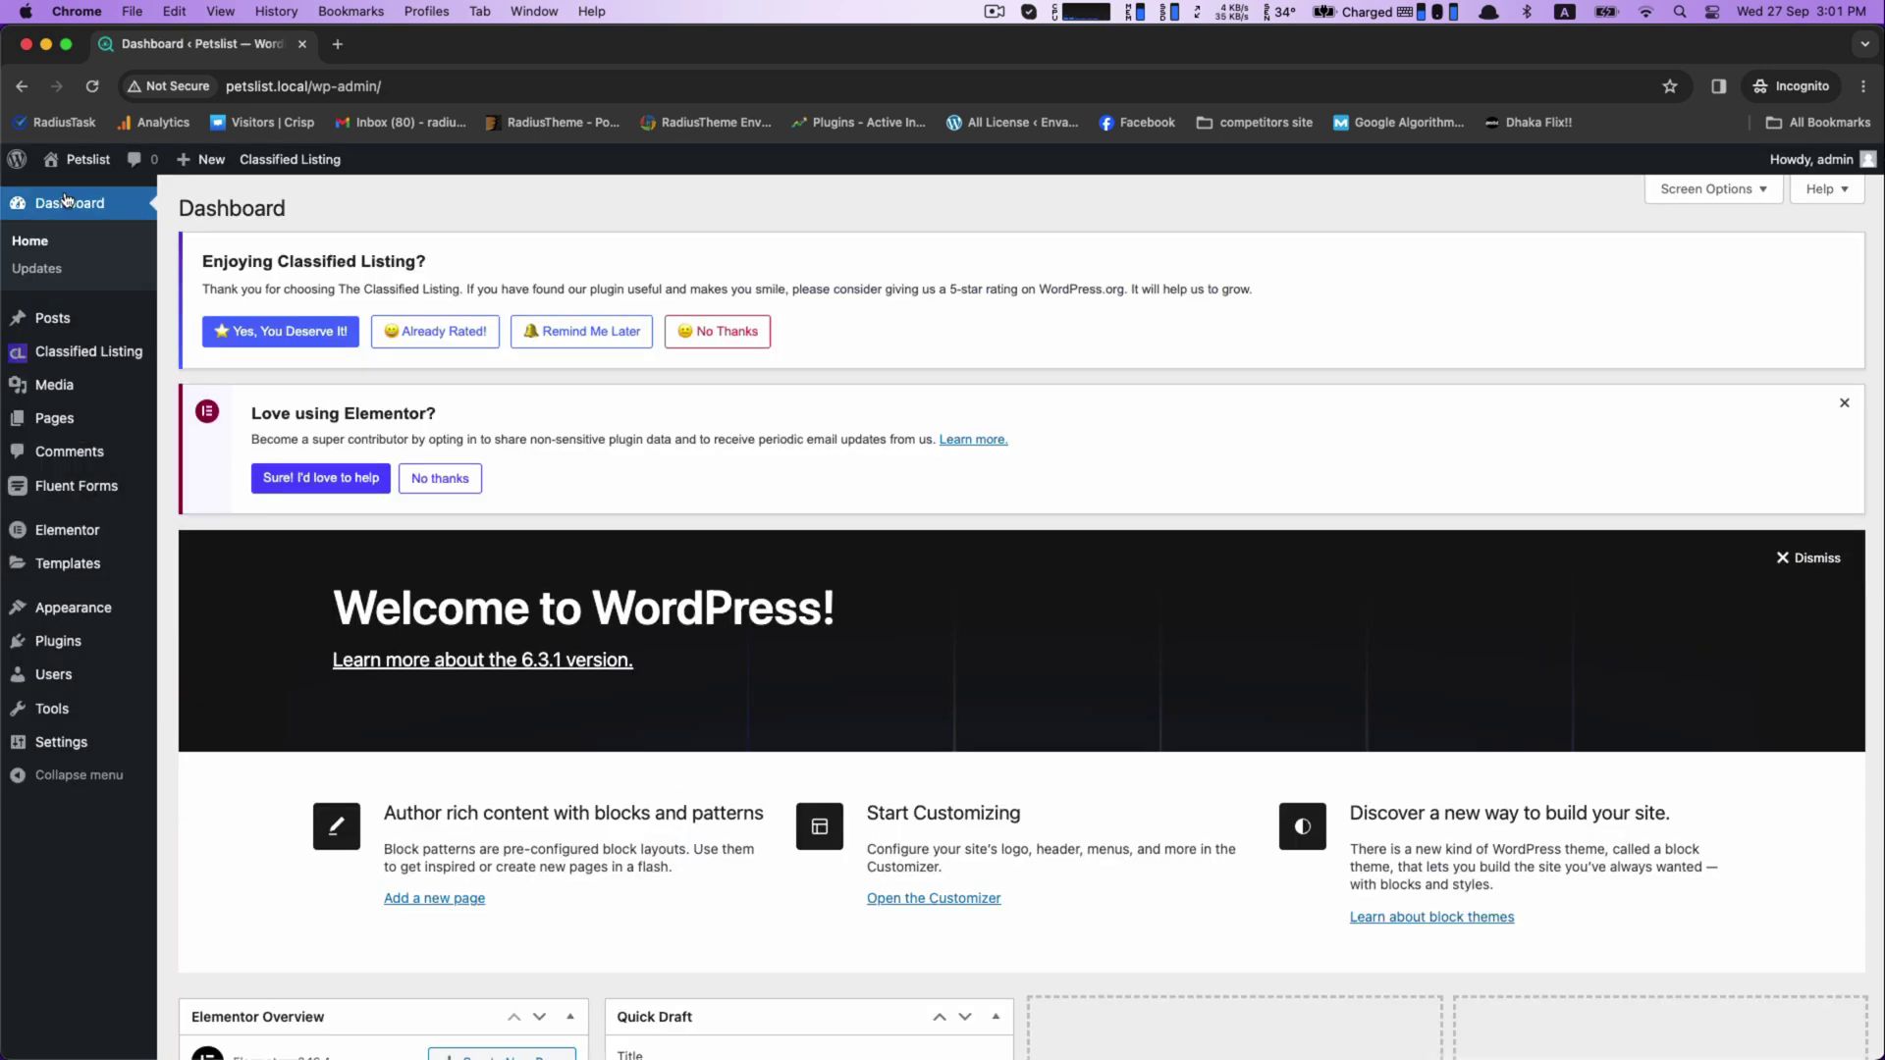
- Step through the Classified Listing All Listings, Categories and Locations pages
{"action": "mouse_move", "coordinate": [65, 360]}
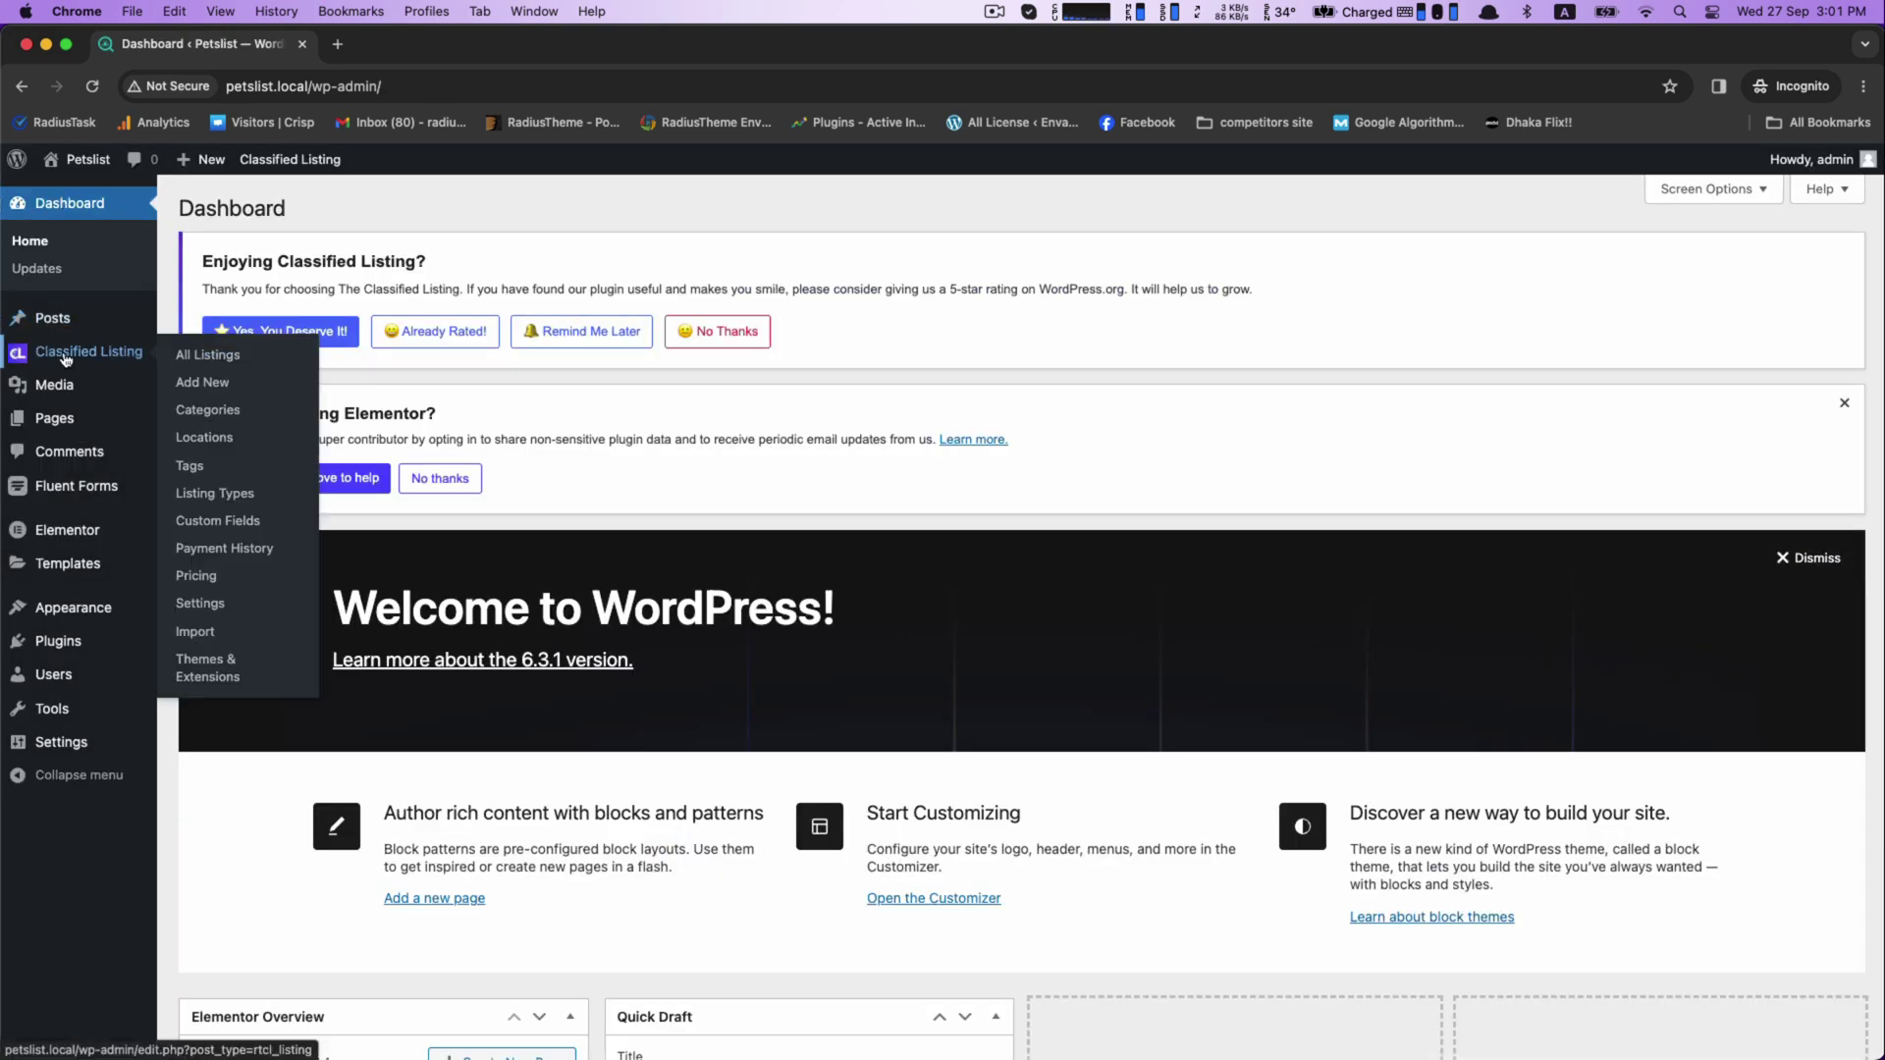
{"action": "left_click", "coordinate": [199, 356]}
{"action": "scroll", "coordinate": [550, 564], "scroll_direction": "down", "scroll_amount": 3}
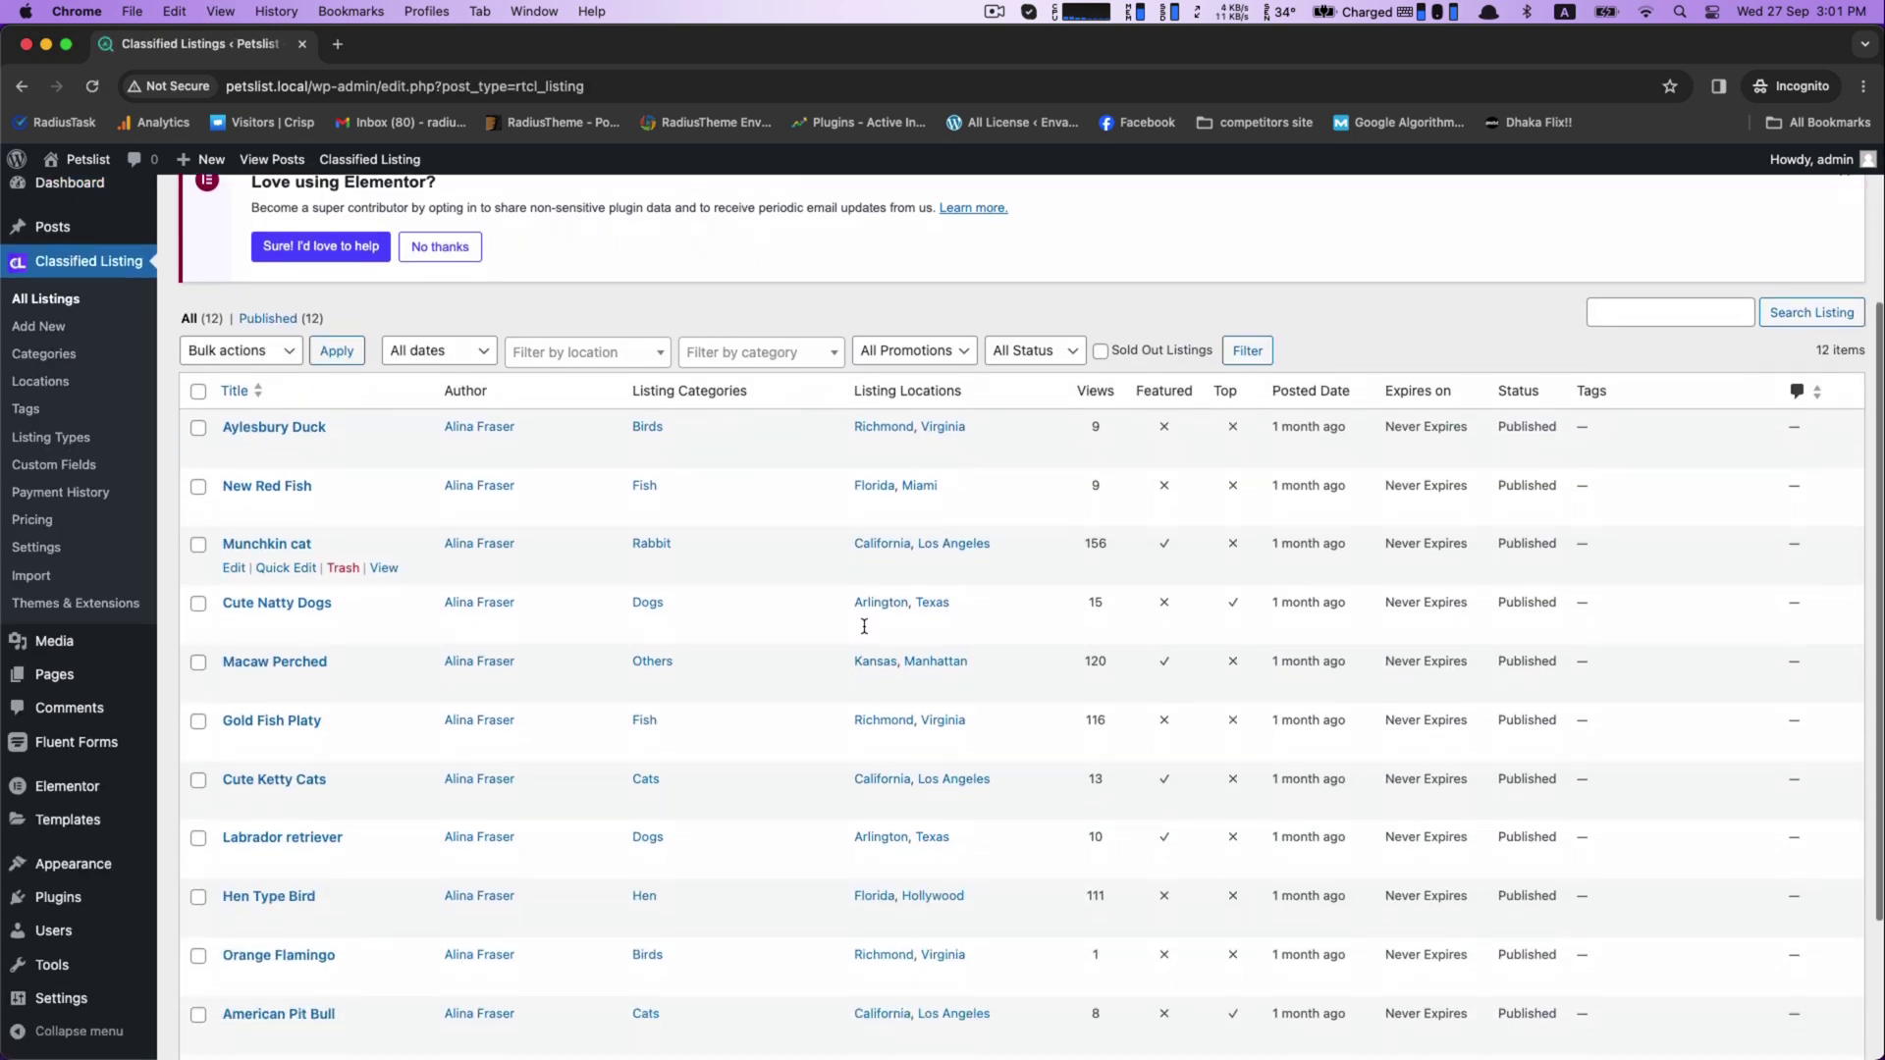
{"action": "left_click", "coordinate": [59, 355]}
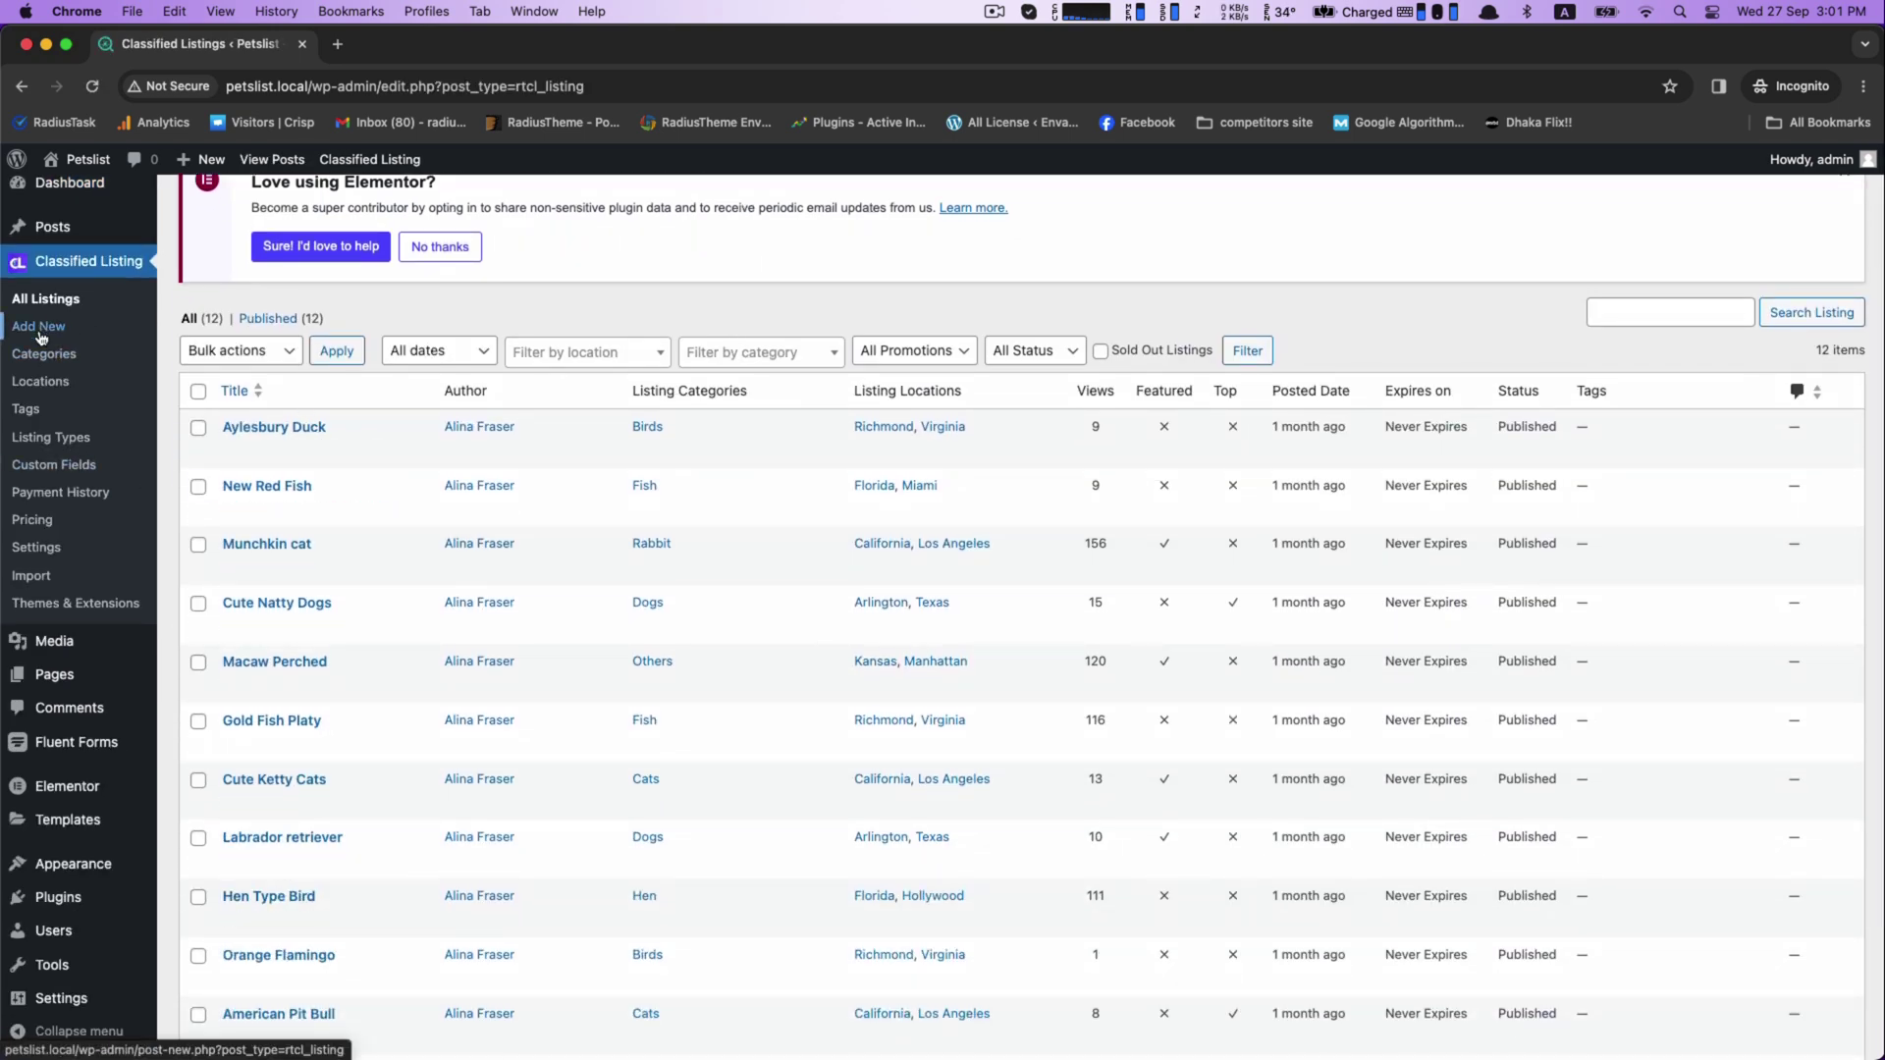
{"action": "scroll", "coordinate": [1453, 776], "scroll_direction": "down", "scroll_amount": 5}
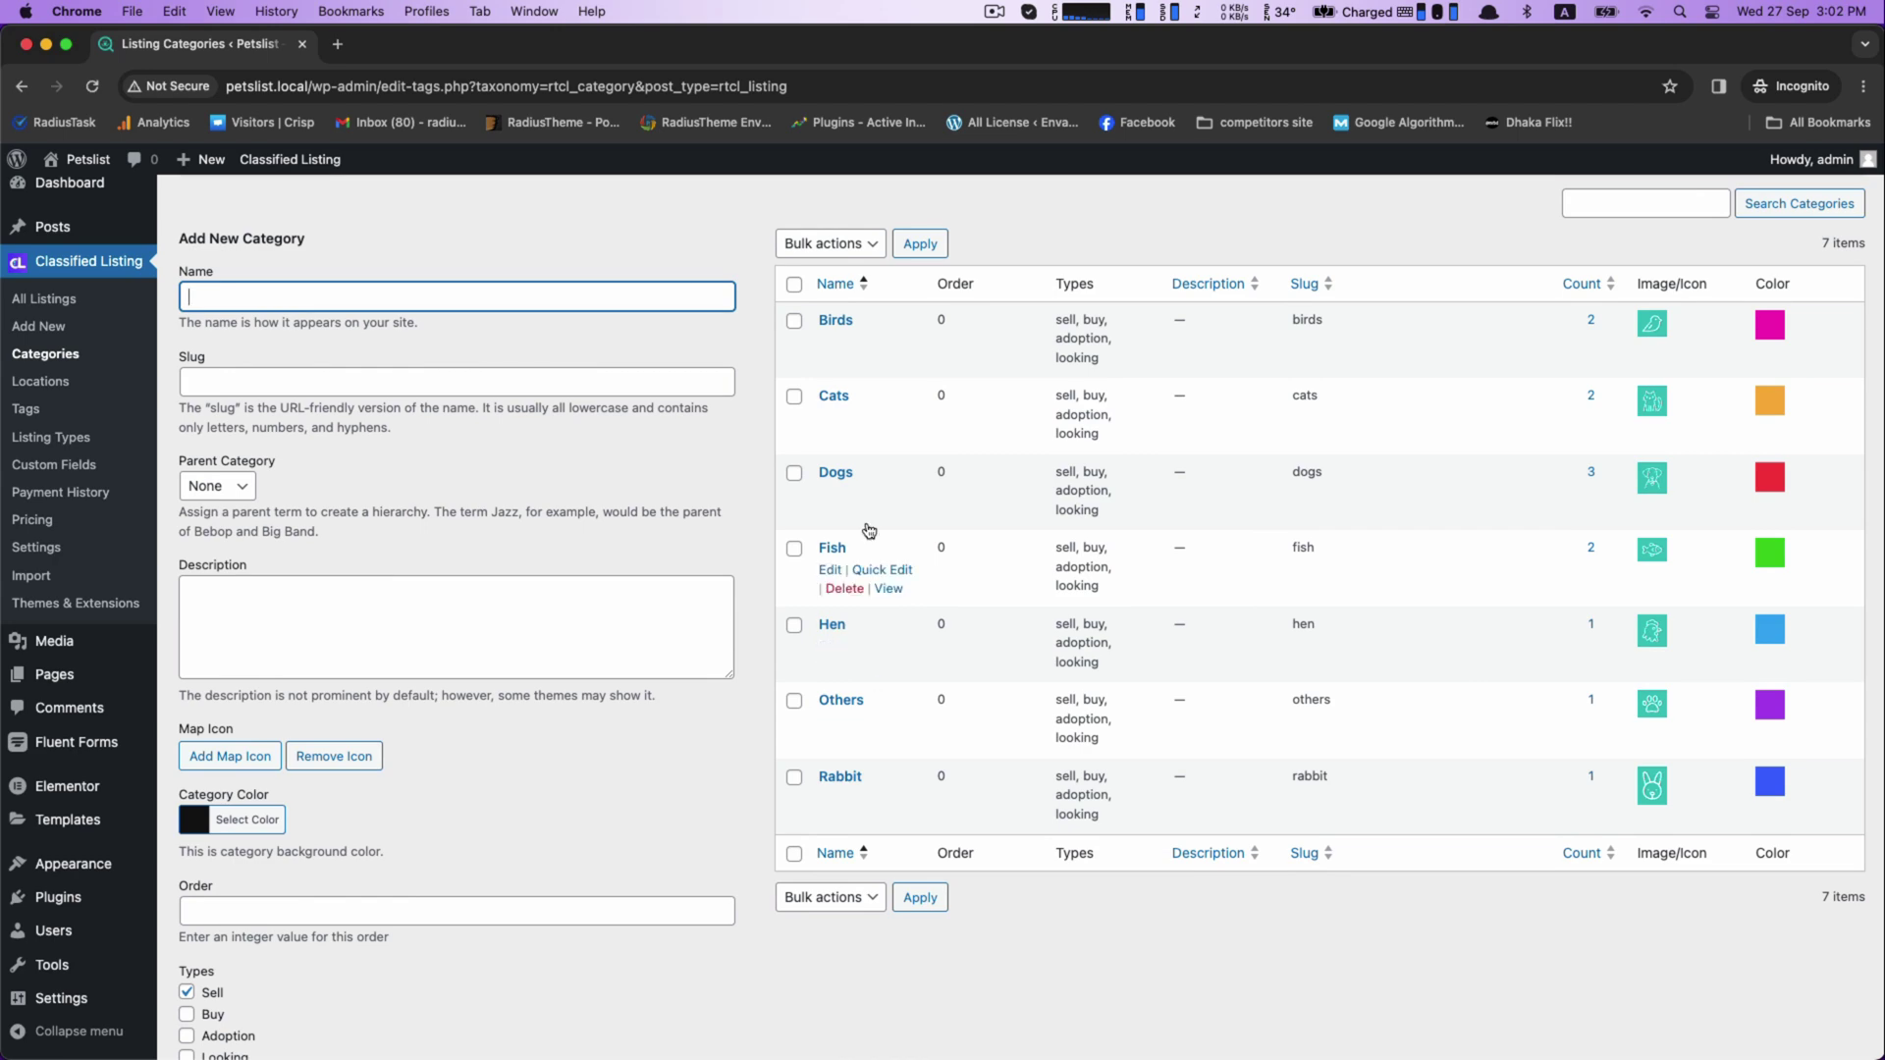
{"action": "left_click", "coordinate": [42, 381]}
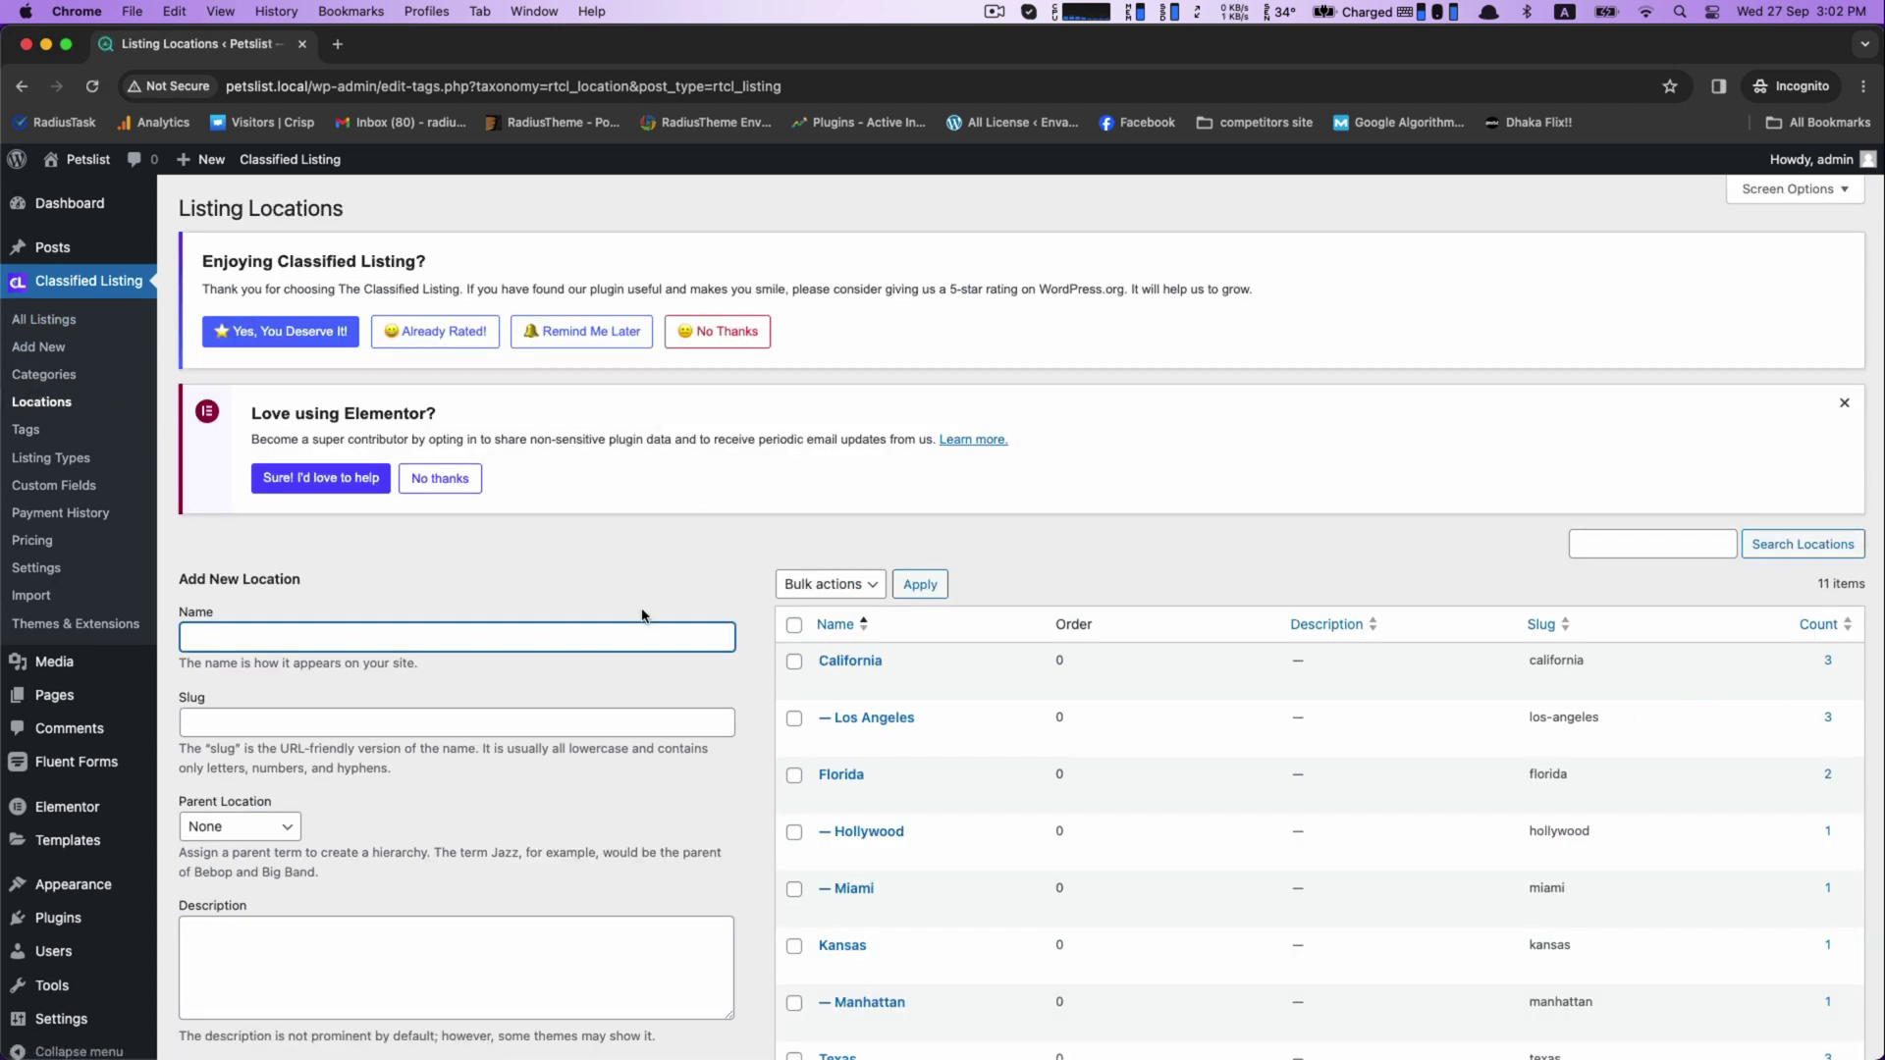
{"action": "scroll", "coordinate": [955, 497], "scroll_direction": "down", "scroll_amount": 5}
- Add a new listing type named 'Lost' on the Listing Types page
{"action": "left_click", "coordinate": [59, 439]}
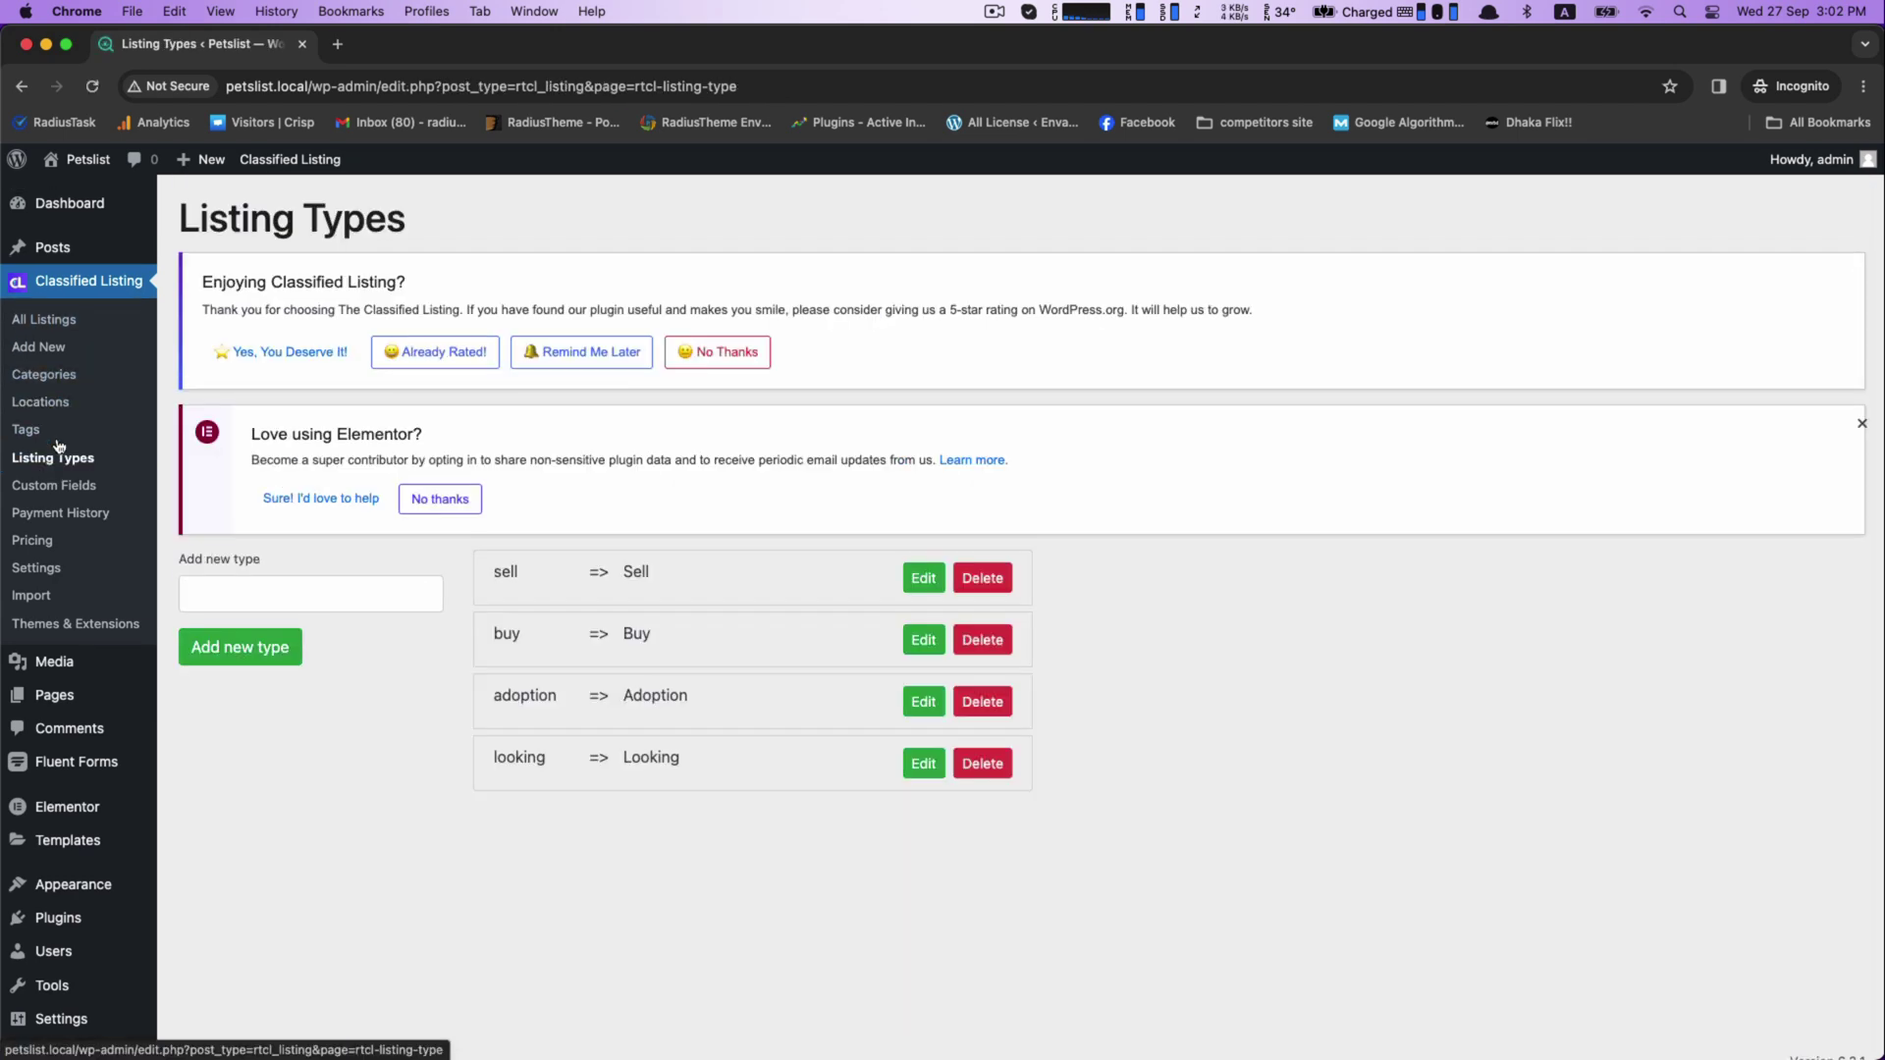
{"action": "left_click", "coordinate": [328, 599]}
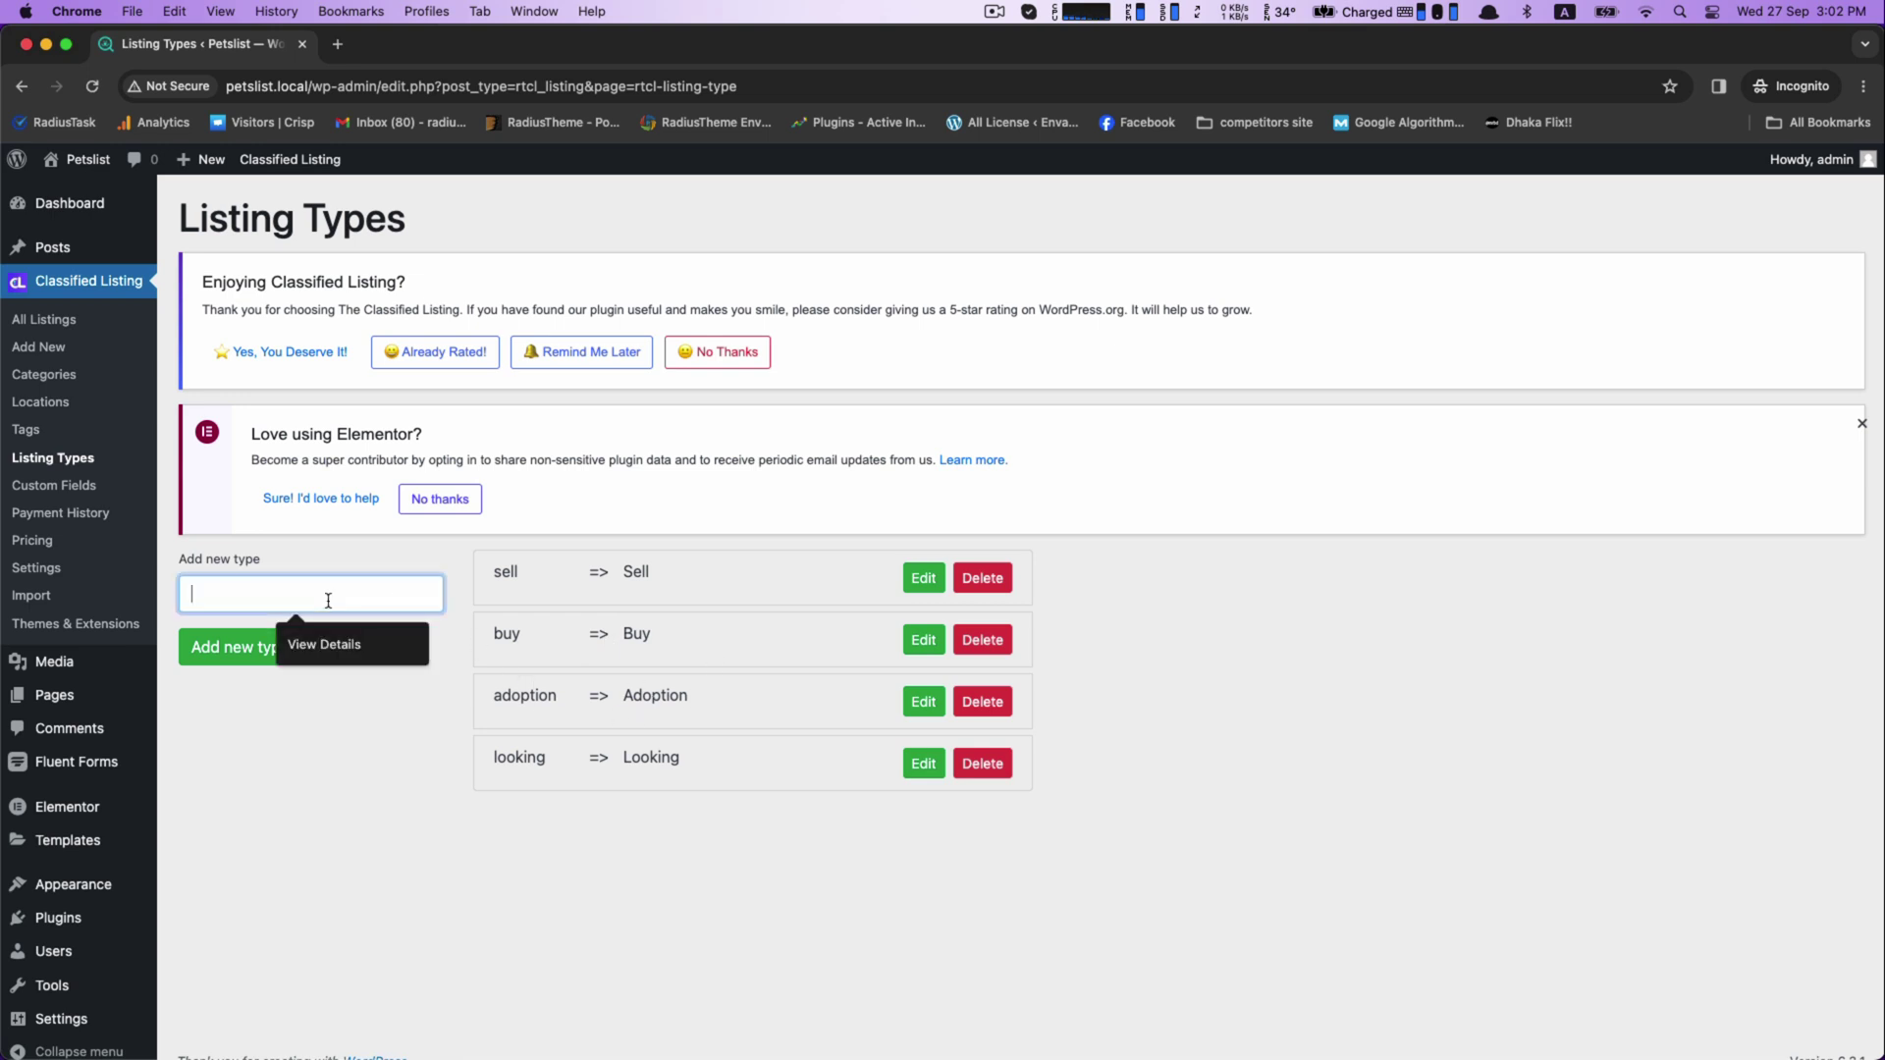
{"action": "type", "text": "Lost"}
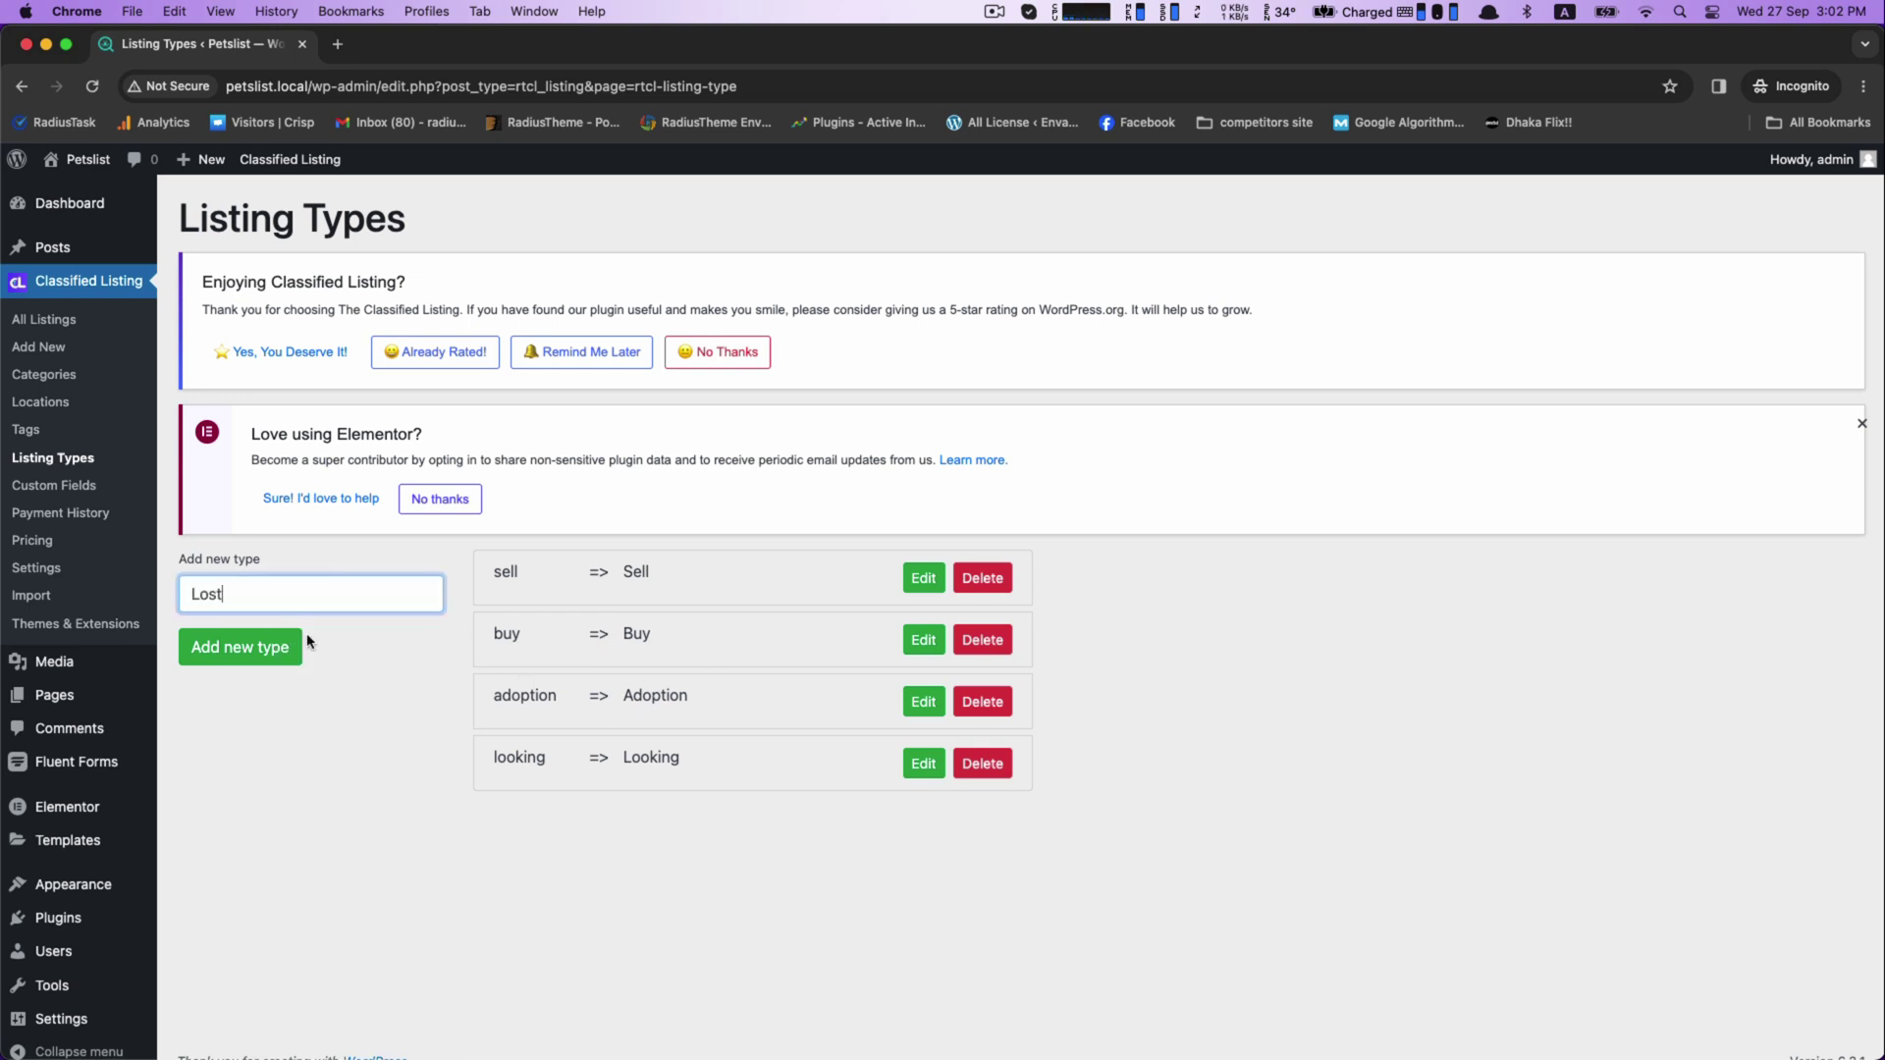
{"action": "left_click", "coordinate": [230, 650]}
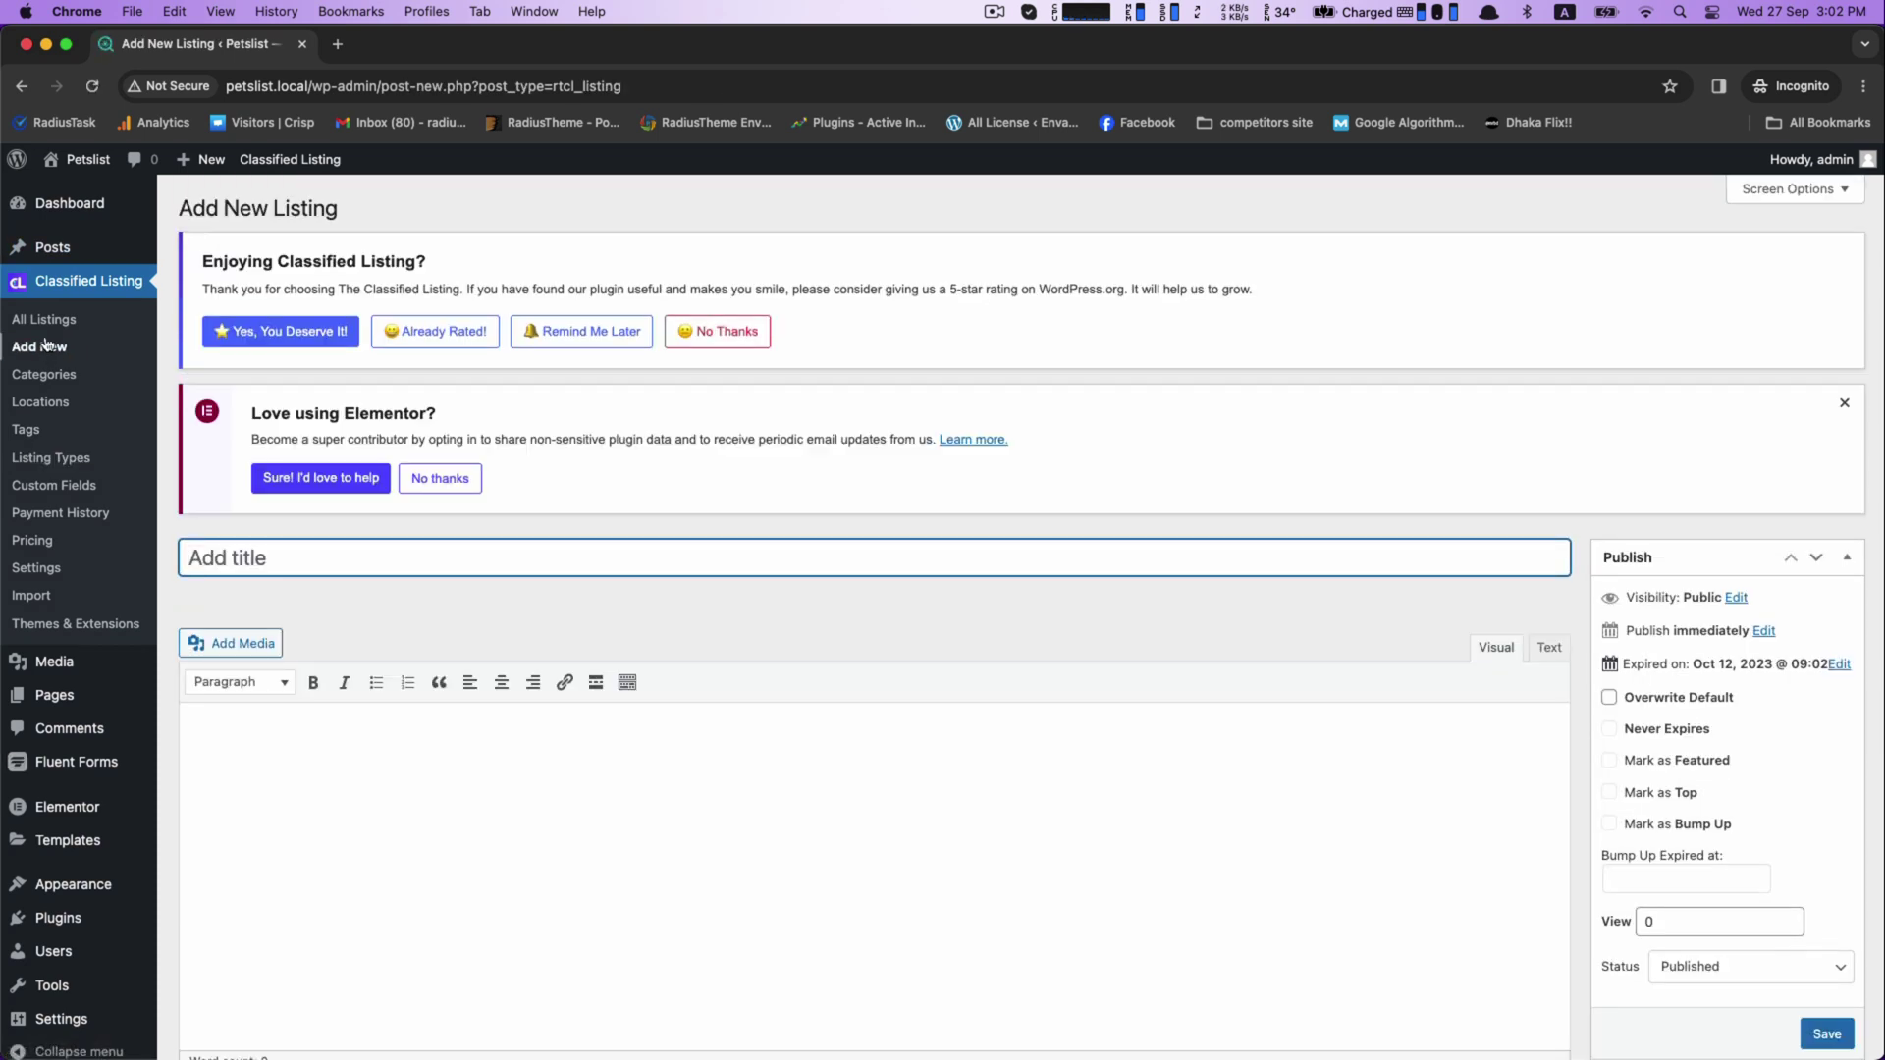
- Create the 'Lost Pet' listing category restricted to the Lost type
{"action": "left_click", "coordinate": [42, 321]}
{"action": "left_click", "coordinate": [44, 376]}
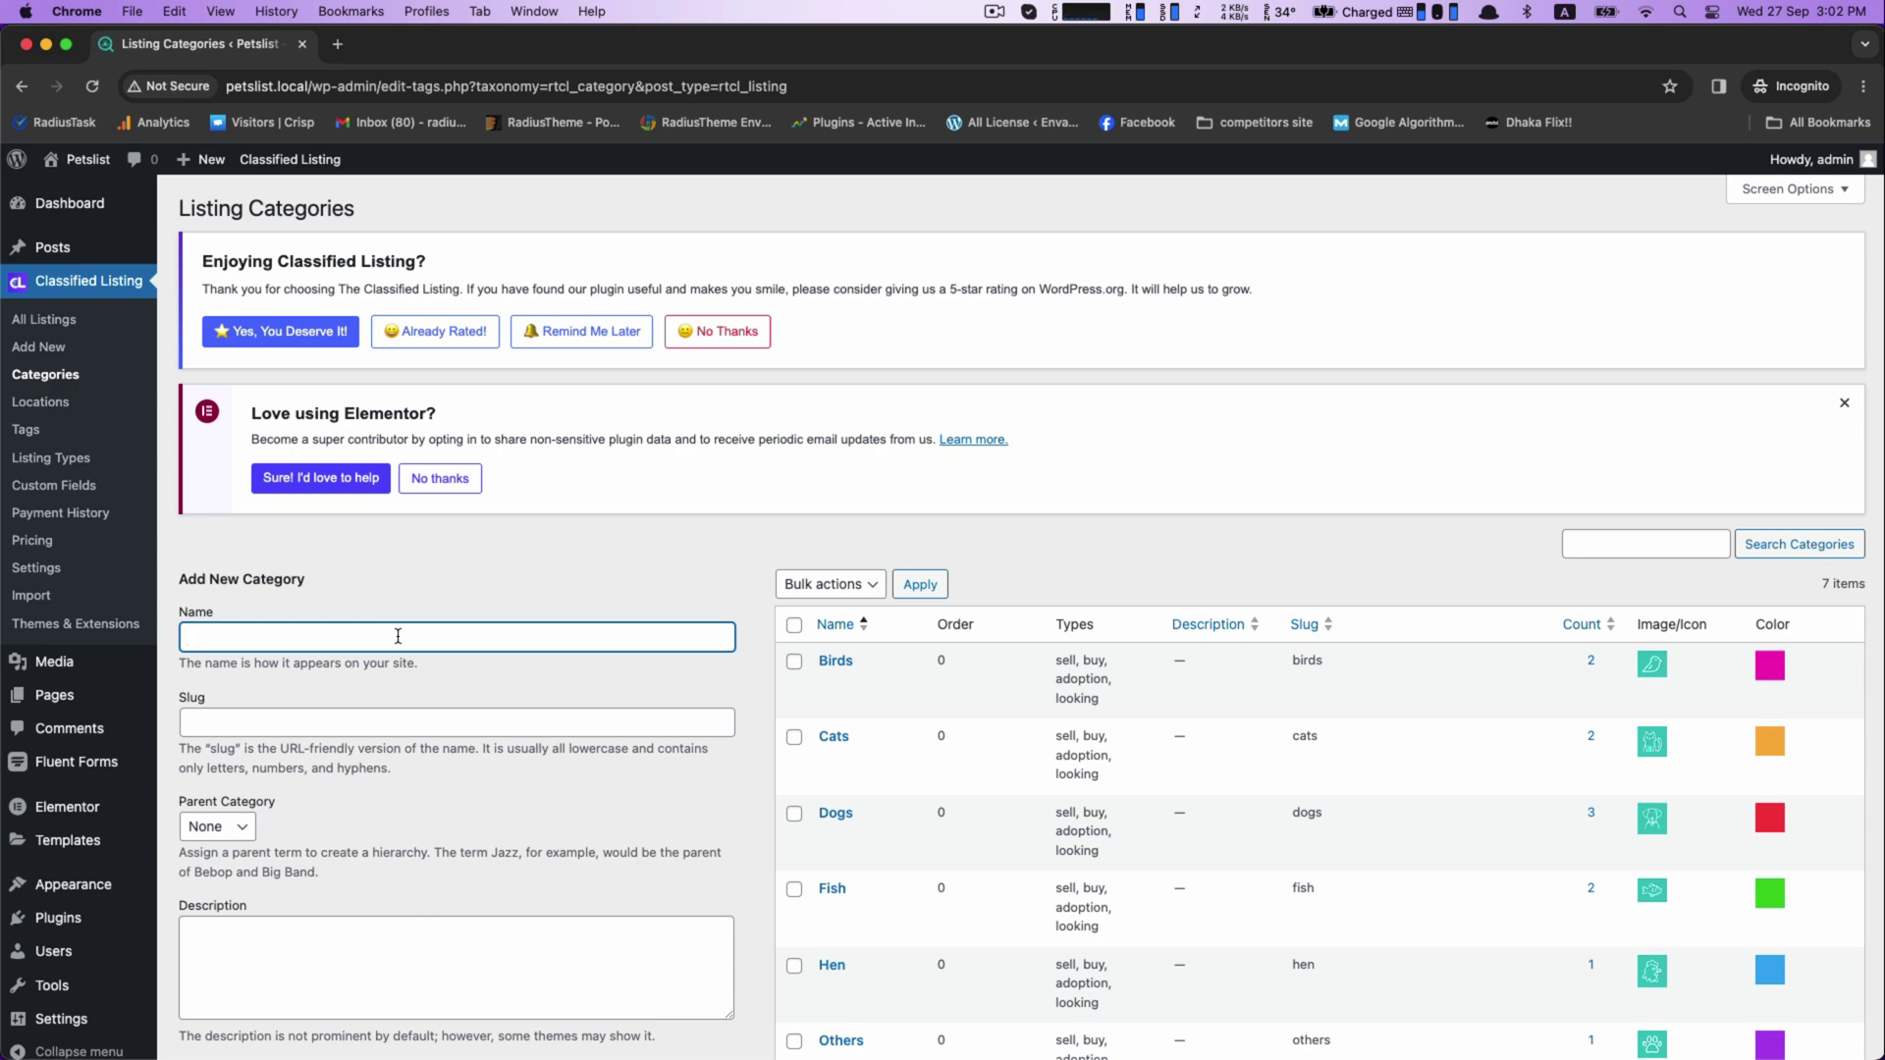
{"action": "scroll", "coordinate": [295, 628], "scroll_direction": "down", "scroll_amount": 10}
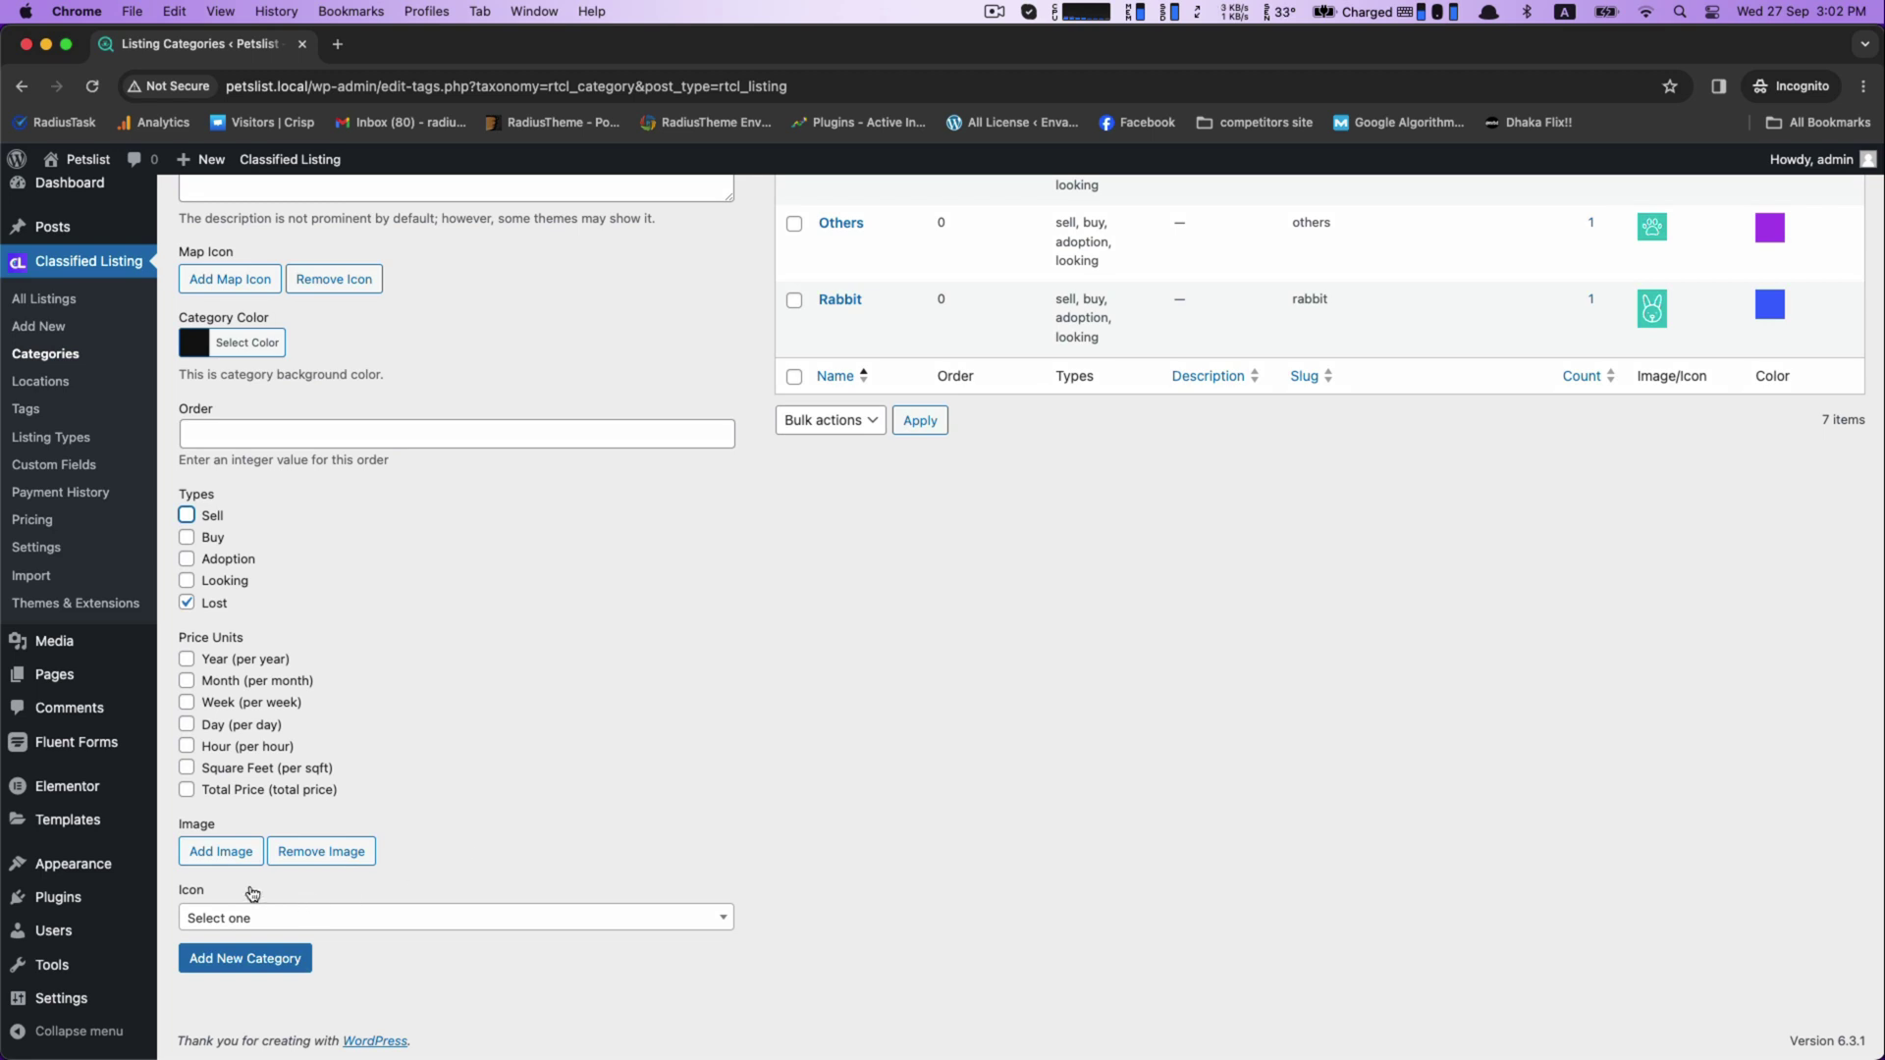
{"action": "scroll", "coordinate": [241, 931], "scroll_direction": "up", "scroll_amount": 1}
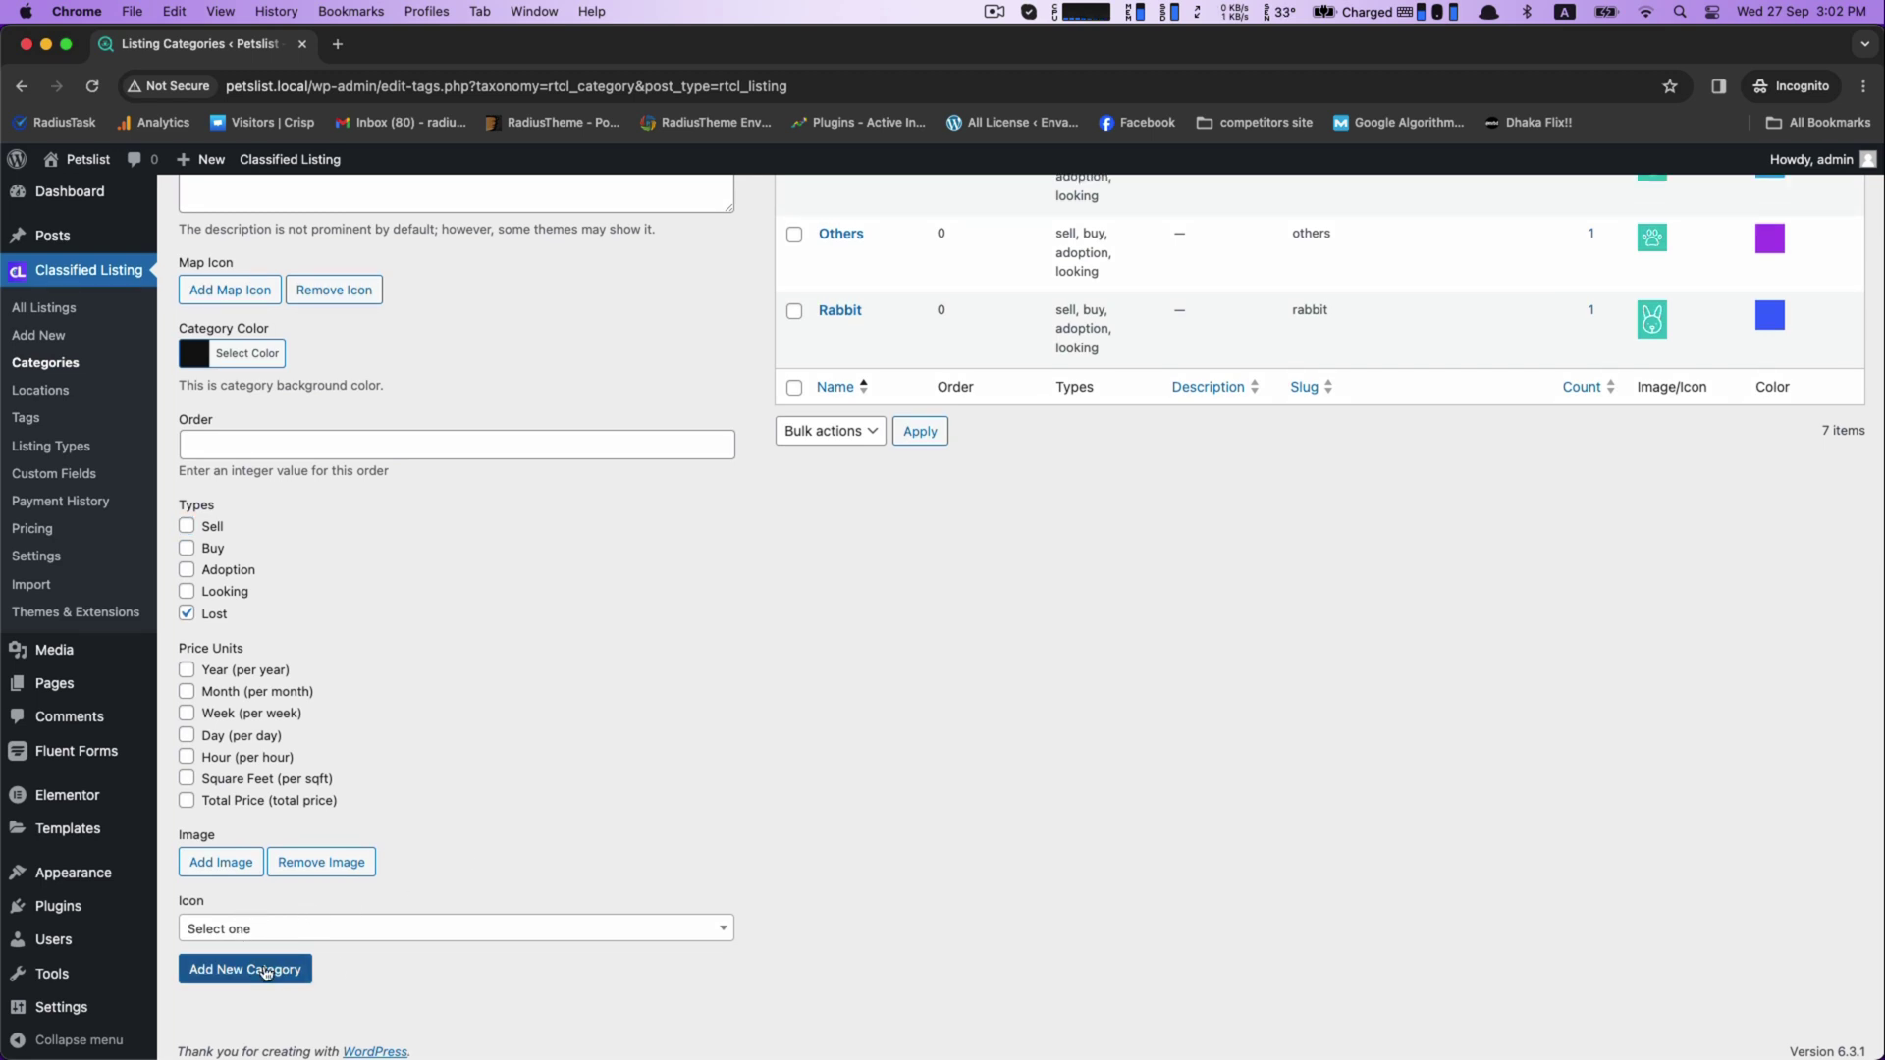
{"action": "left_click", "coordinate": [264, 972]}
- Start a new listing: description 'I have lost my Dog', type Lost, category Lost Pet, pricing off
{"action": "left_click", "coordinate": [36, 346]}
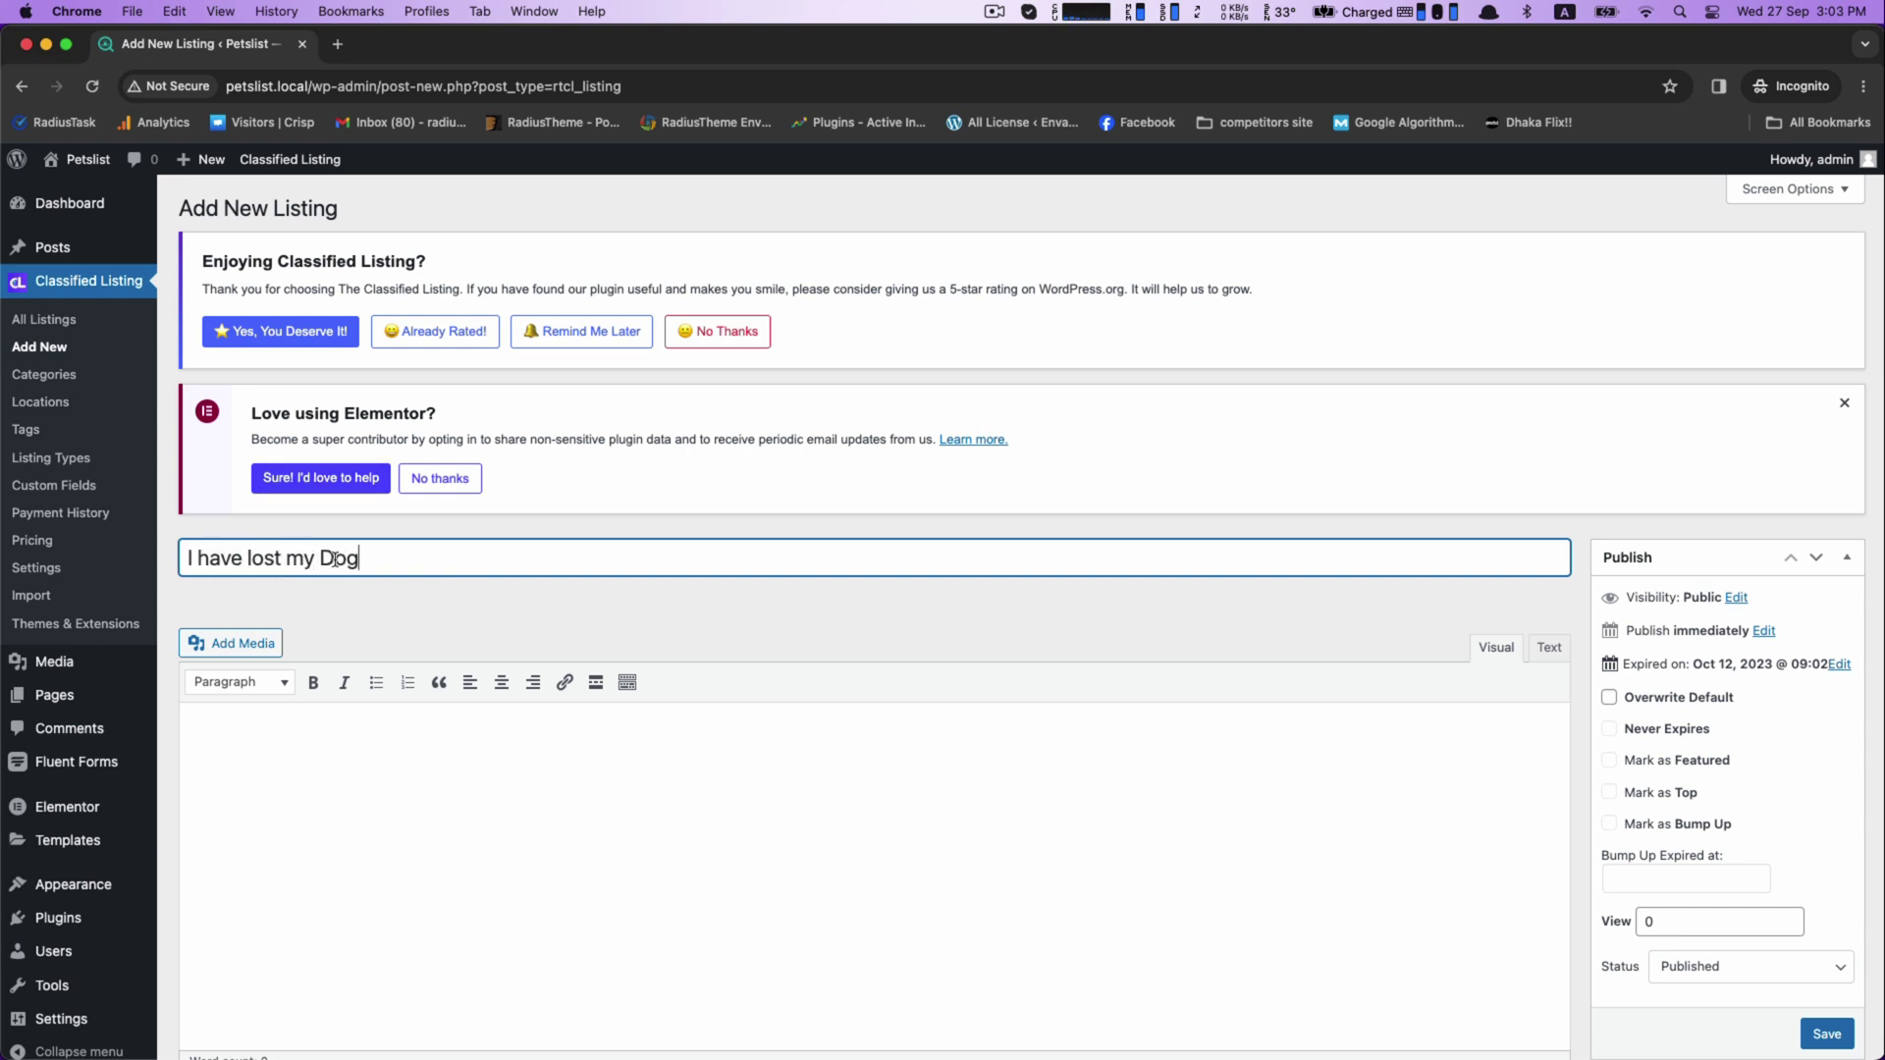
{"action": "left_click", "coordinate": [374, 770]}
{"action": "type", "text": "I have lost my Dog"}
{"action": "scroll", "coordinate": [374, 772], "scroll_direction": "down", "scroll_amount": 10}
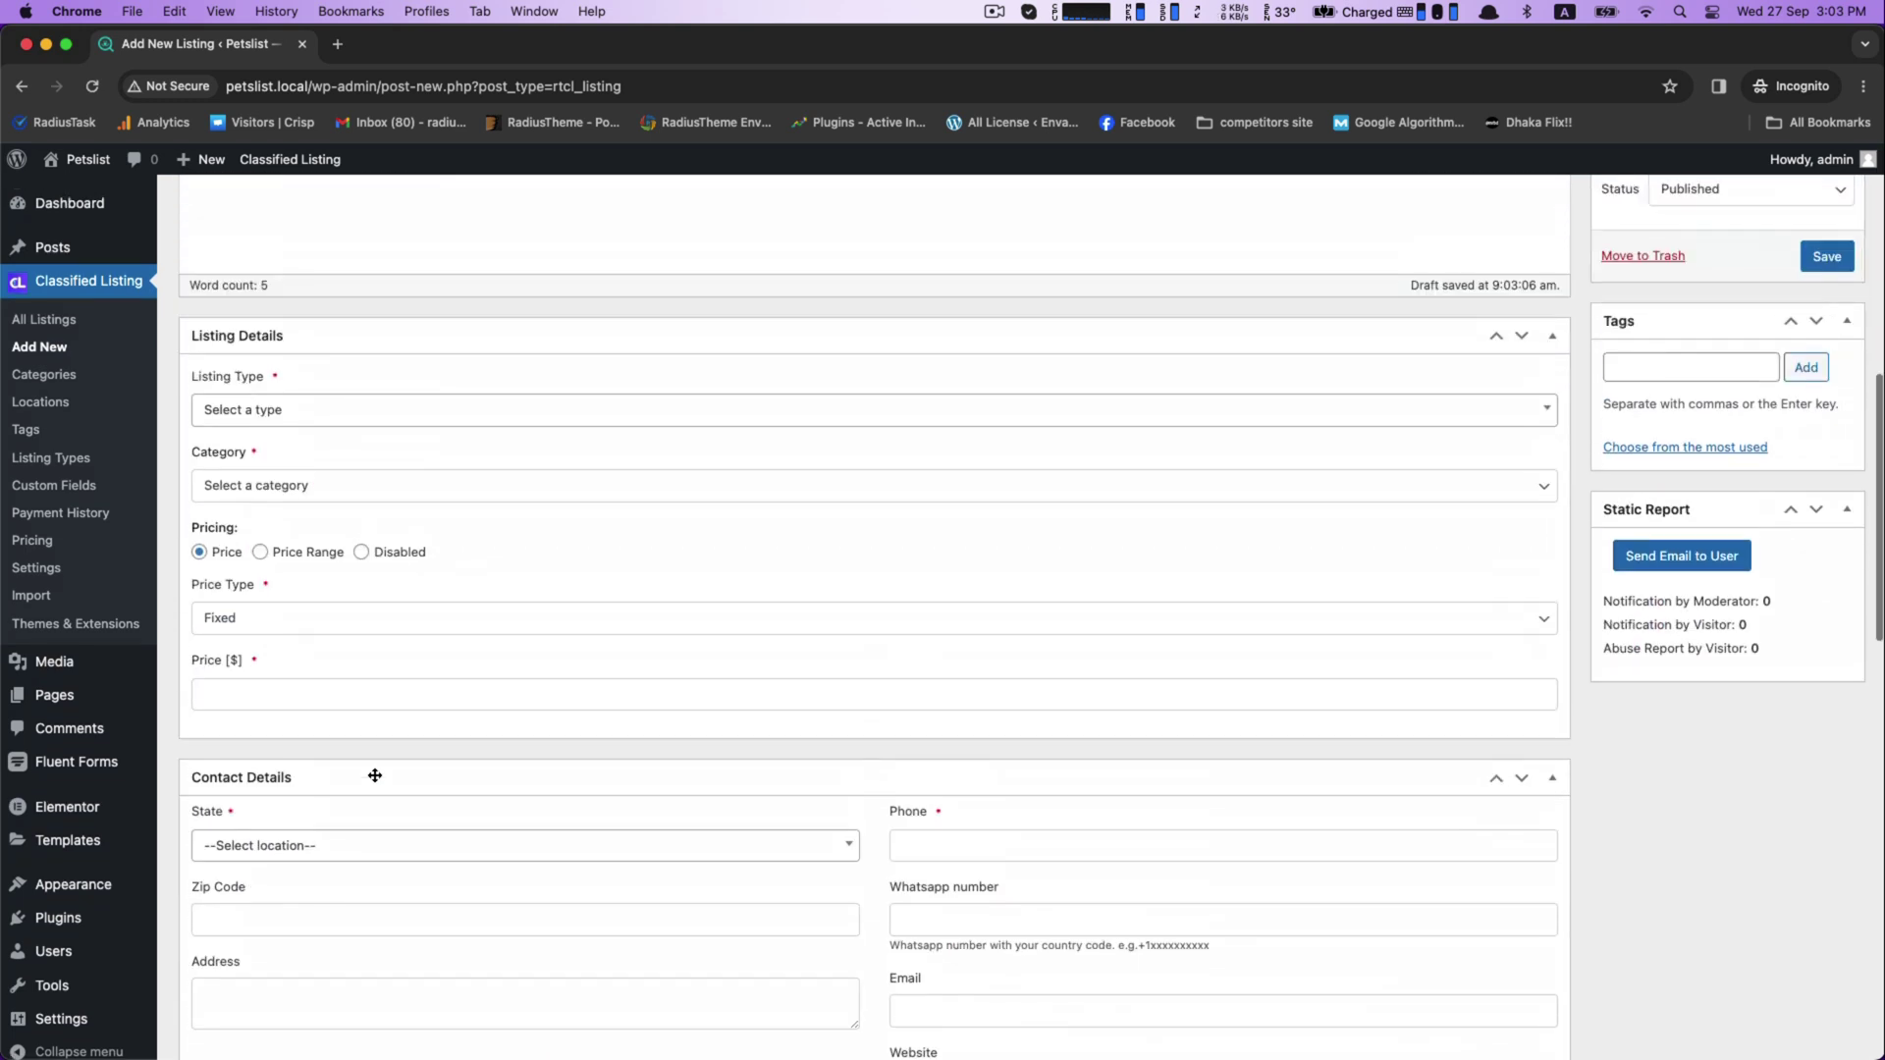
{"action": "left_click", "coordinate": [339, 457]}
{"action": "left_click", "coordinate": [252, 694]}
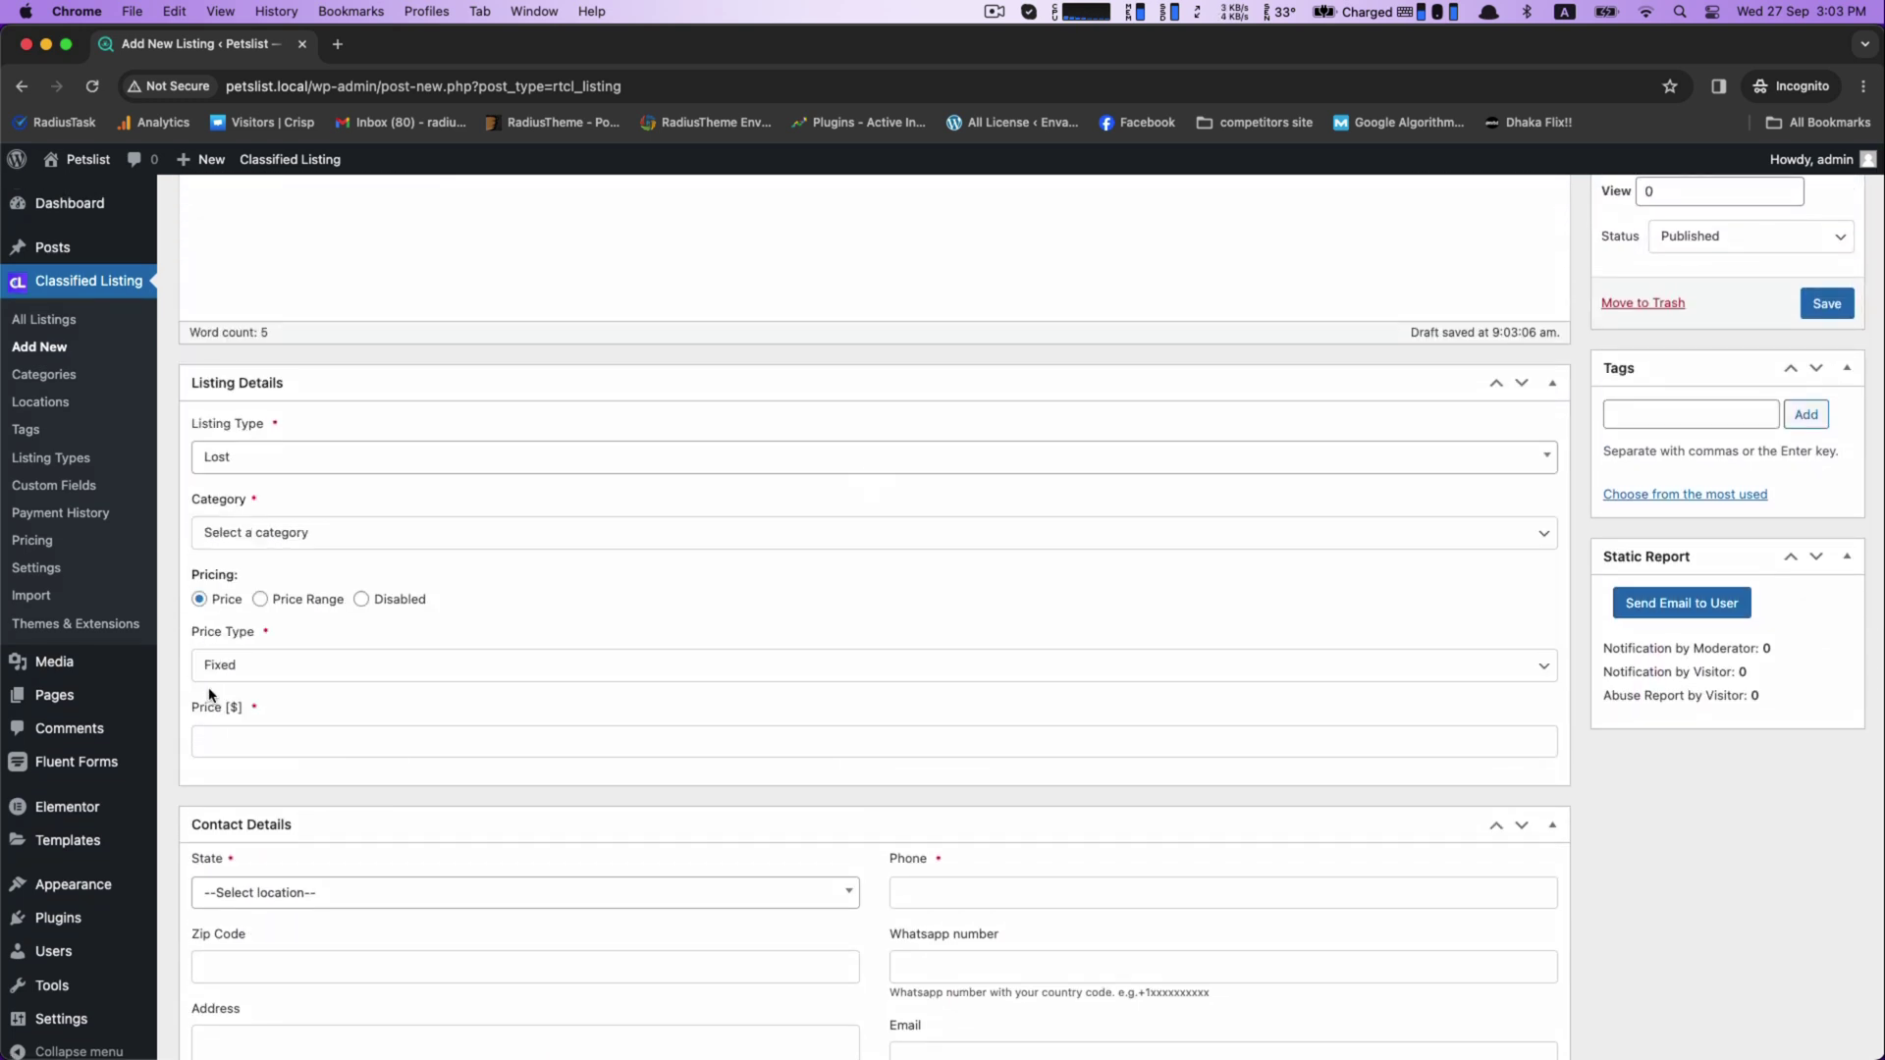
{"action": "left_click", "coordinate": [315, 533]}
{"action": "left_click", "coordinate": [230, 556]}
{"action": "left_click", "coordinate": [400, 601]}
- Fill in the pet details: male, named Jony, colour Black, vaccinated, weight 100kg
{"action": "scroll", "coordinate": [400, 598], "scroll_direction": "down", "scroll_amount": 4}
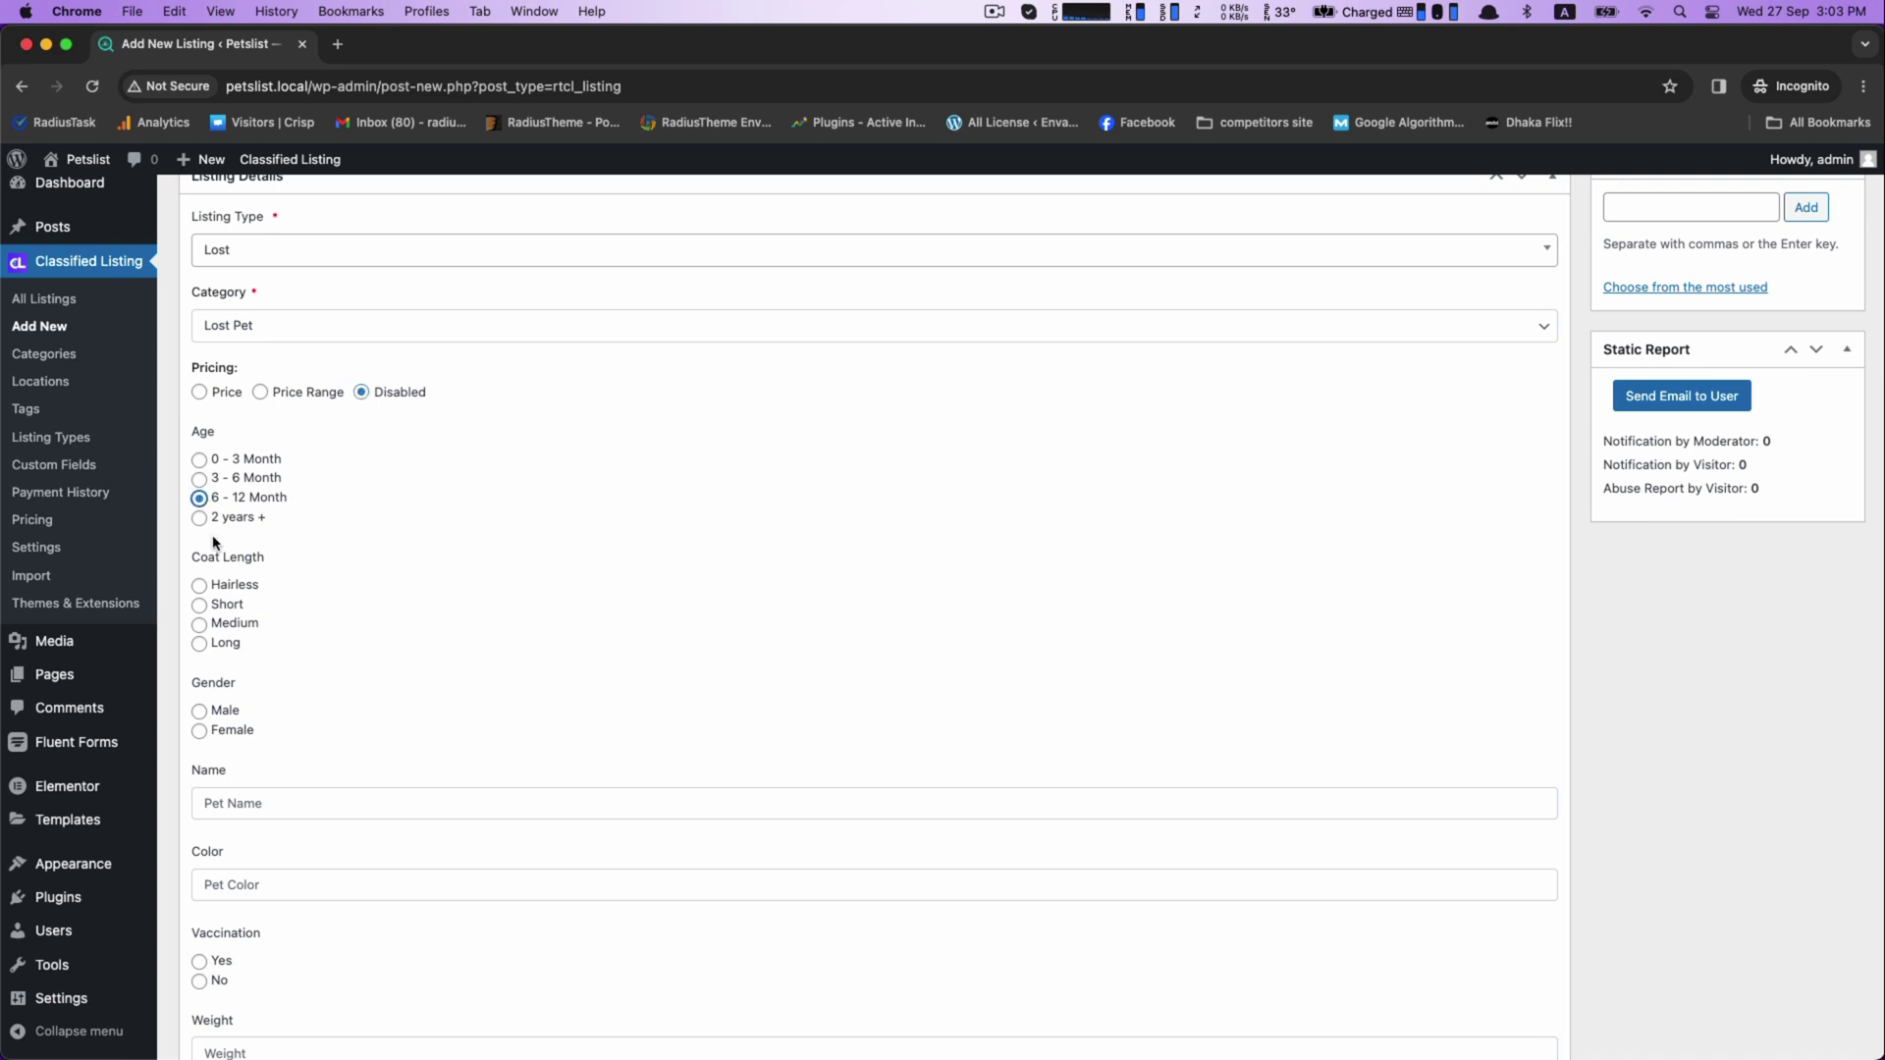
{"action": "scroll", "coordinate": [236, 491], "scroll_direction": "down", "scroll_amount": 4}
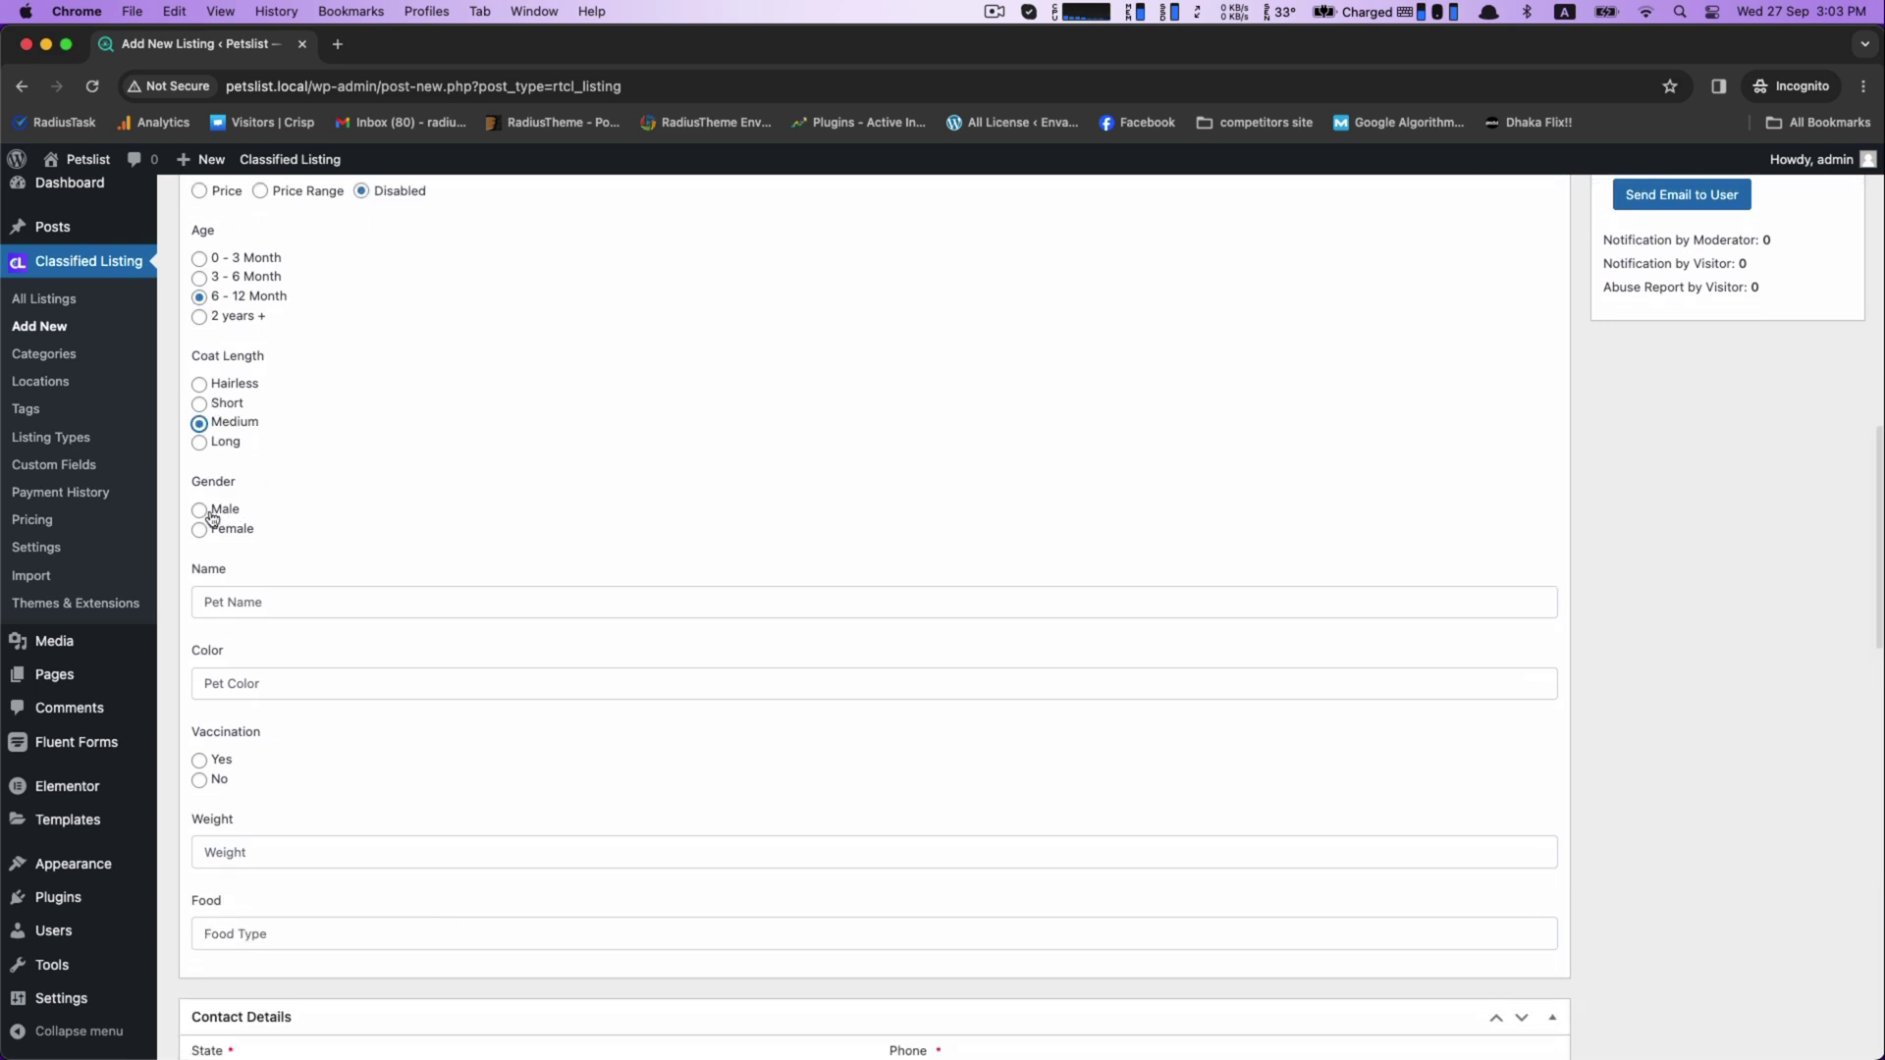
{"action": "left_click", "coordinate": [200, 511]}
{"action": "scroll", "coordinate": [374, 534], "scroll_direction": "down", "scroll_amount": 4}
{"action": "left_click", "coordinate": [238, 338]}
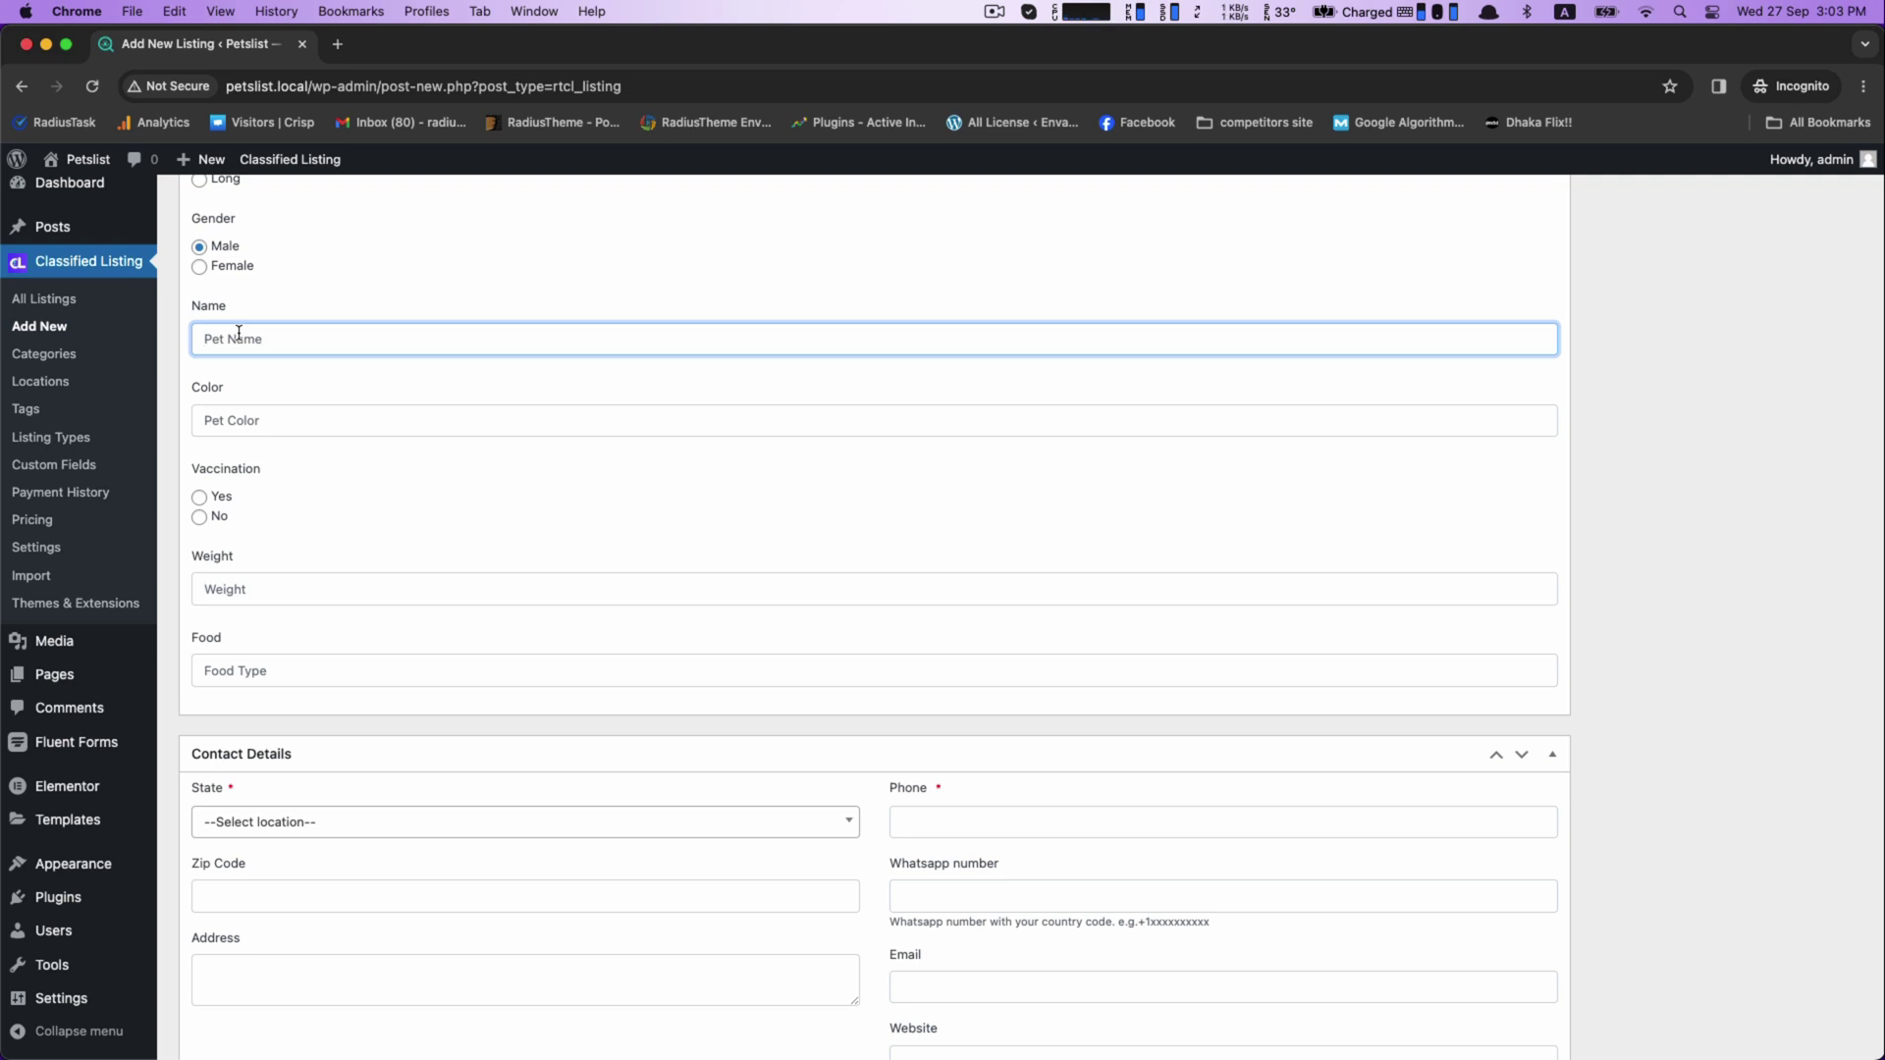
{"action": "scroll", "coordinate": [265, 454], "scroll_direction": "up", "scroll_amount": 1}
{"action": "left_click", "coordinate": [261, 484]}
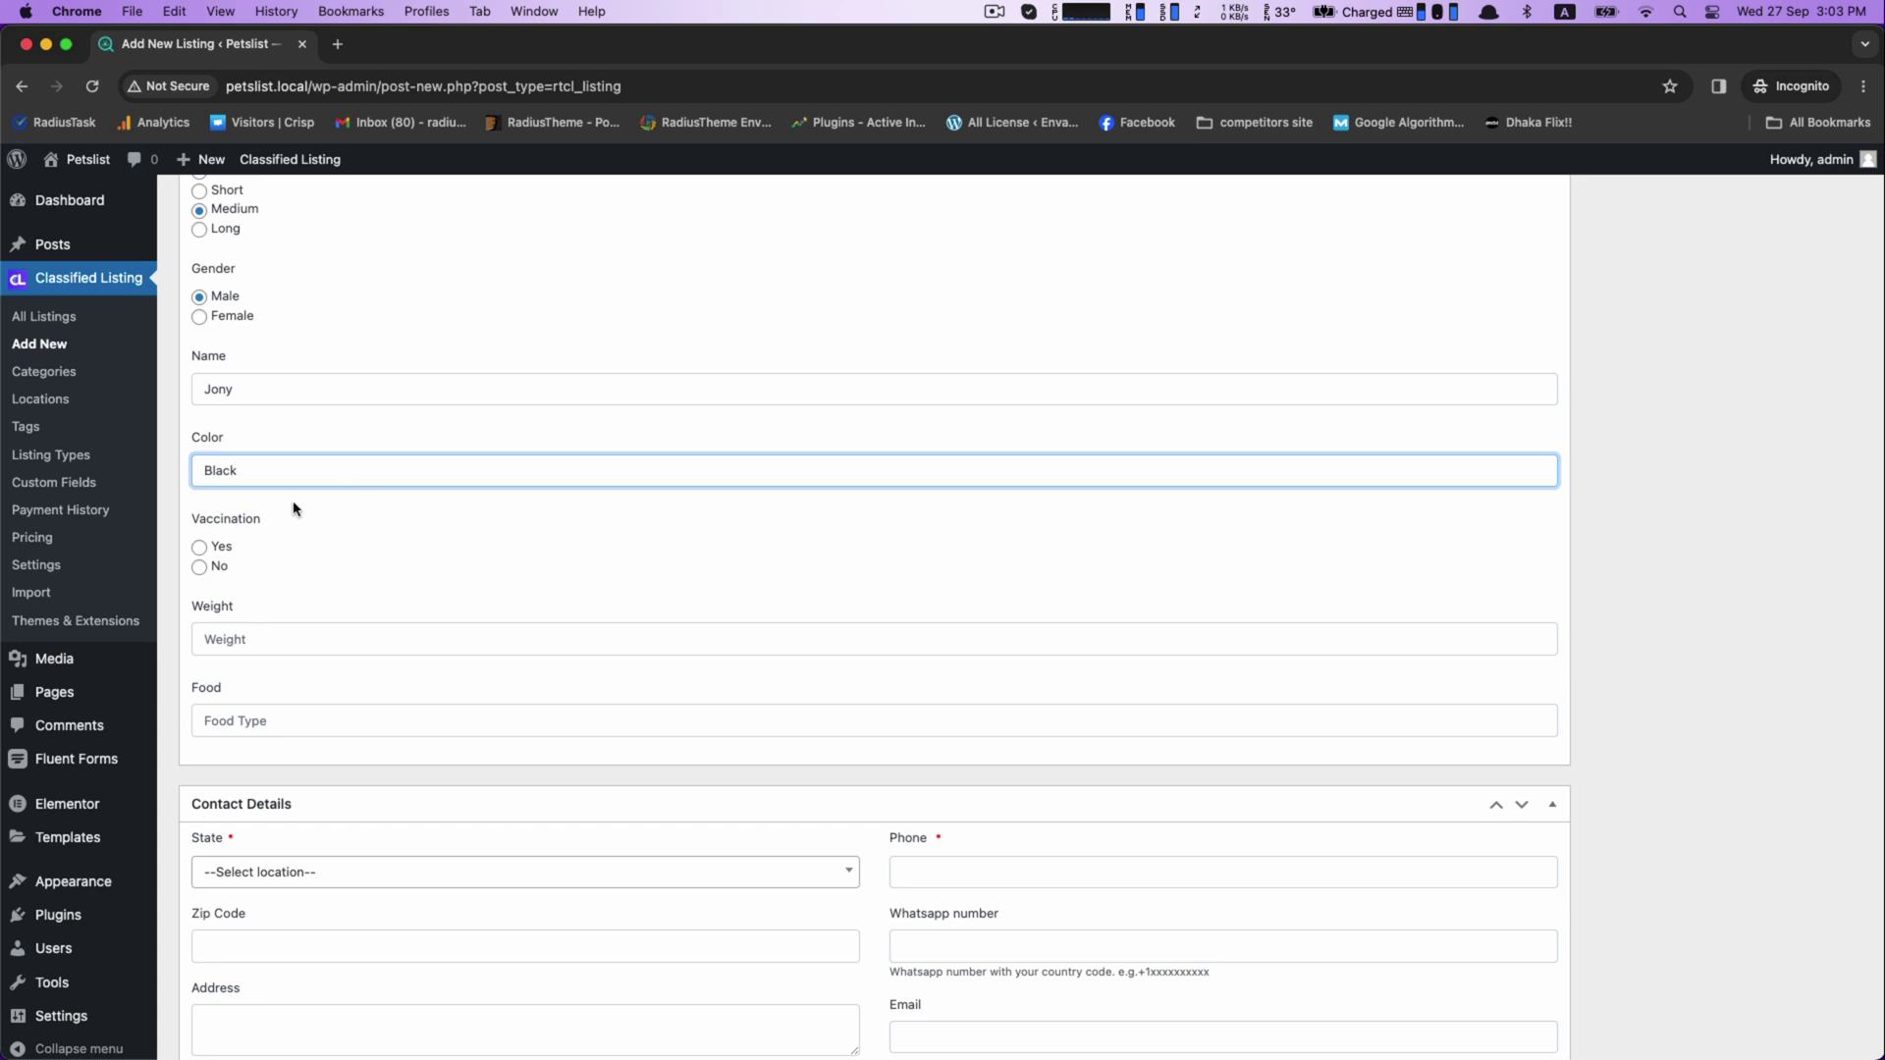
{"action": "left_click", "coordinate": [199, 547]}
{"action": "scroll", "coordinate": [200, 553], "scroll_direction": "down", "scroll_amount": 2}
{"action": "left_click", "coordinate": [309, 492]}
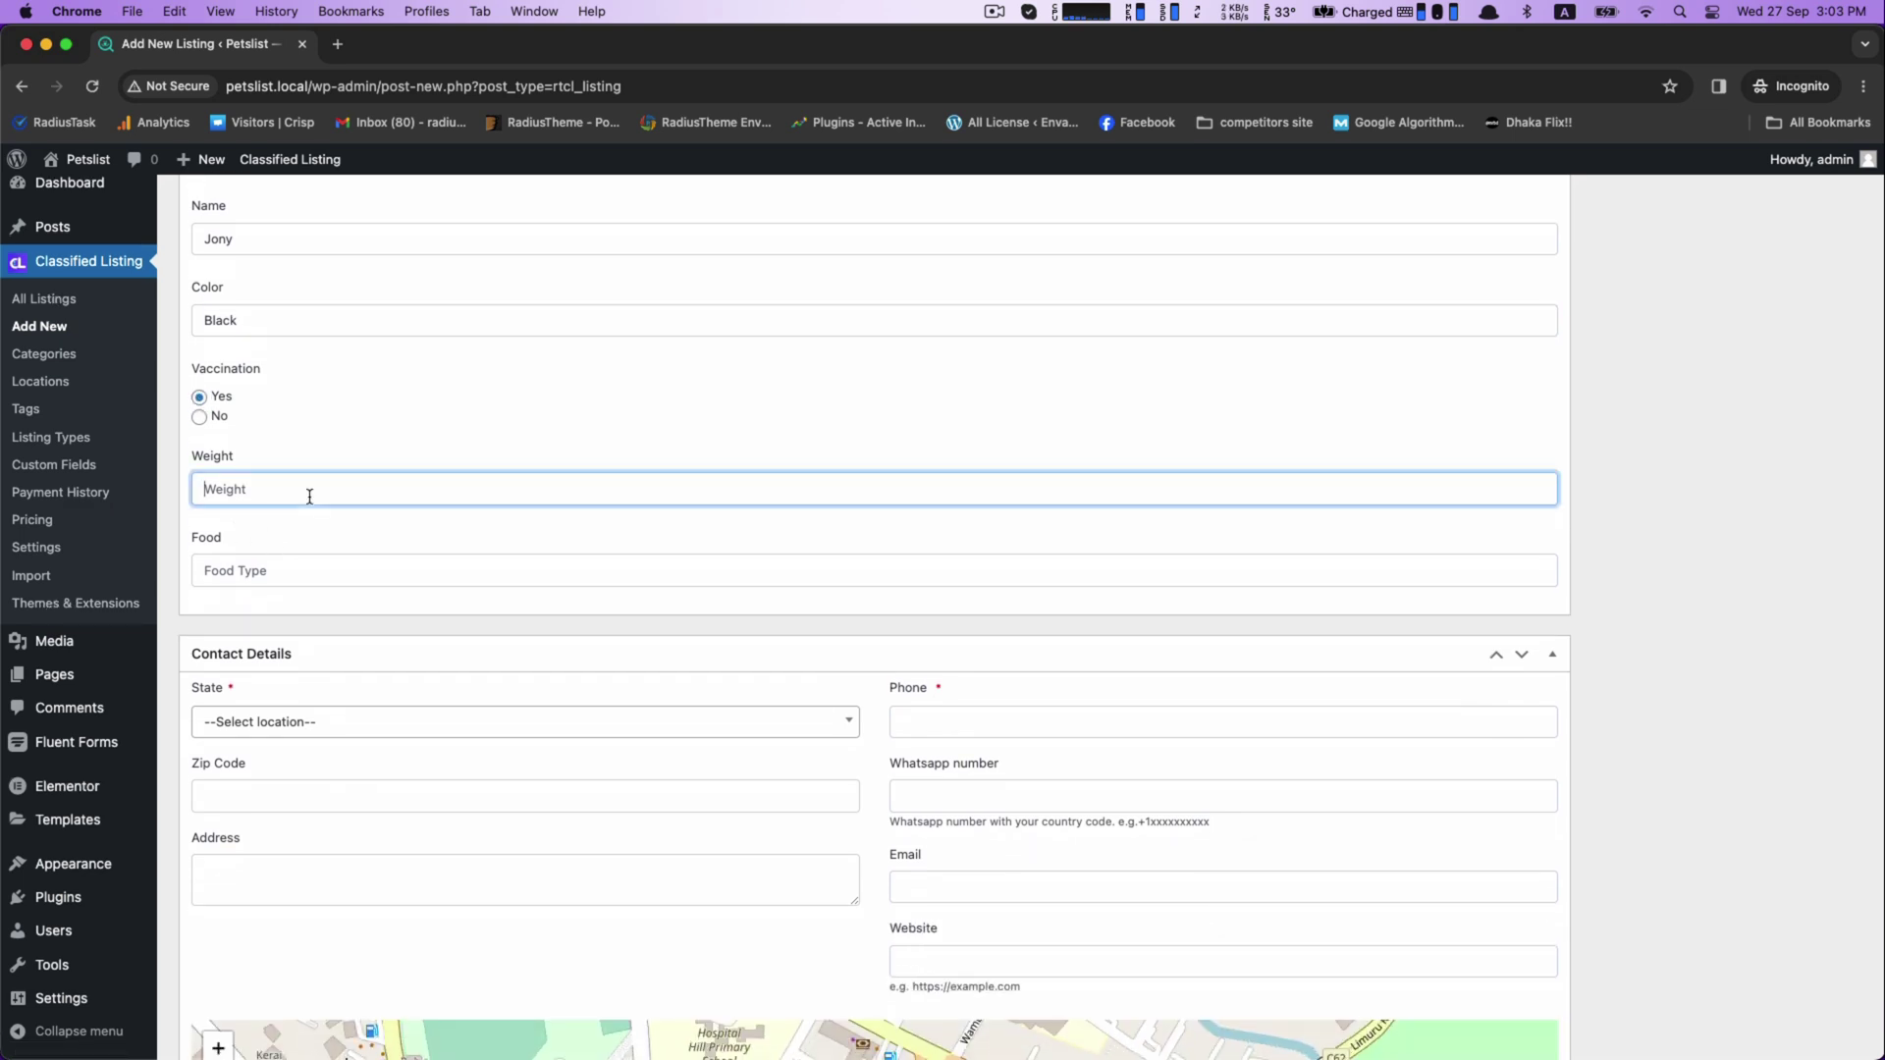
{"action": "left_click", "coordinate": [285, 570]}
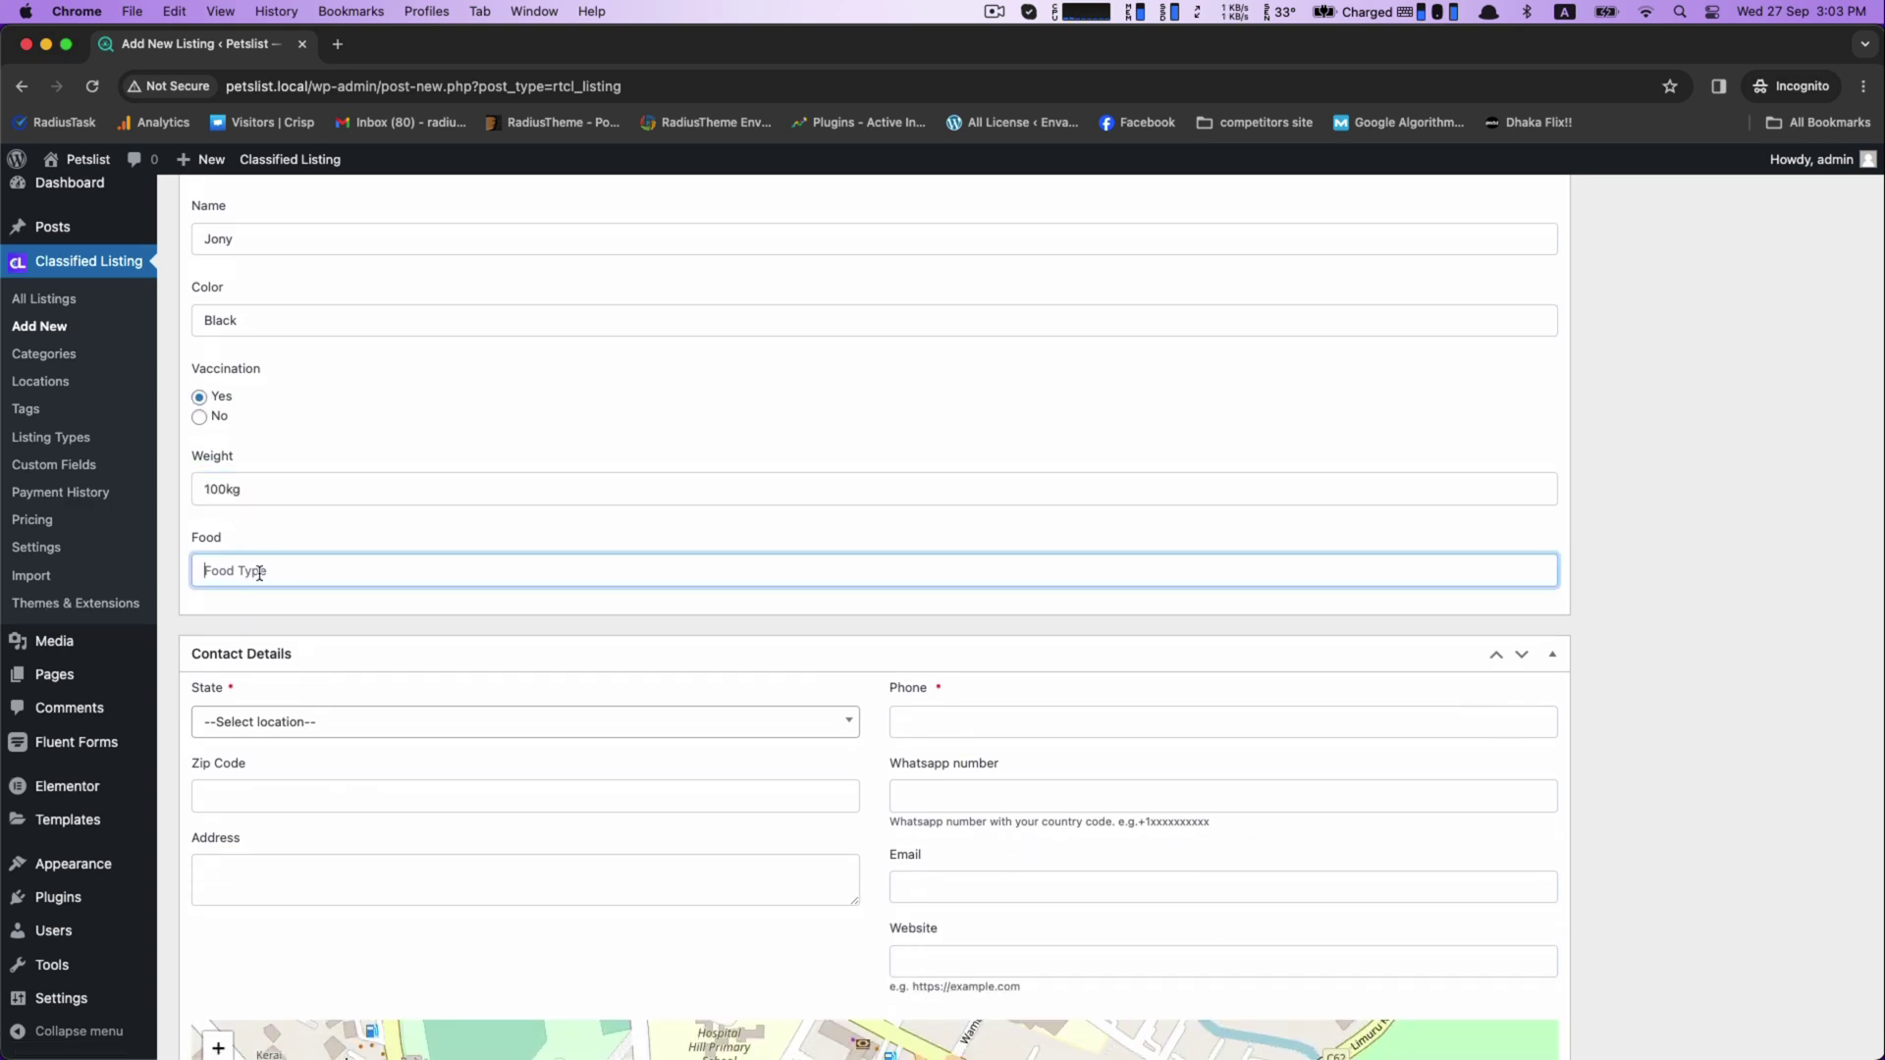
- Set the location to Florida, Hollywood and enter the contact phone number
{"action": "scroll", "coordinate": [258, 580], "scroll_direction": "down", "scroll_amount": 3}
{"action": "left_click", "coordinate": [322, 478]}
{"action": "left_click", "coordinate": [218, 619]}
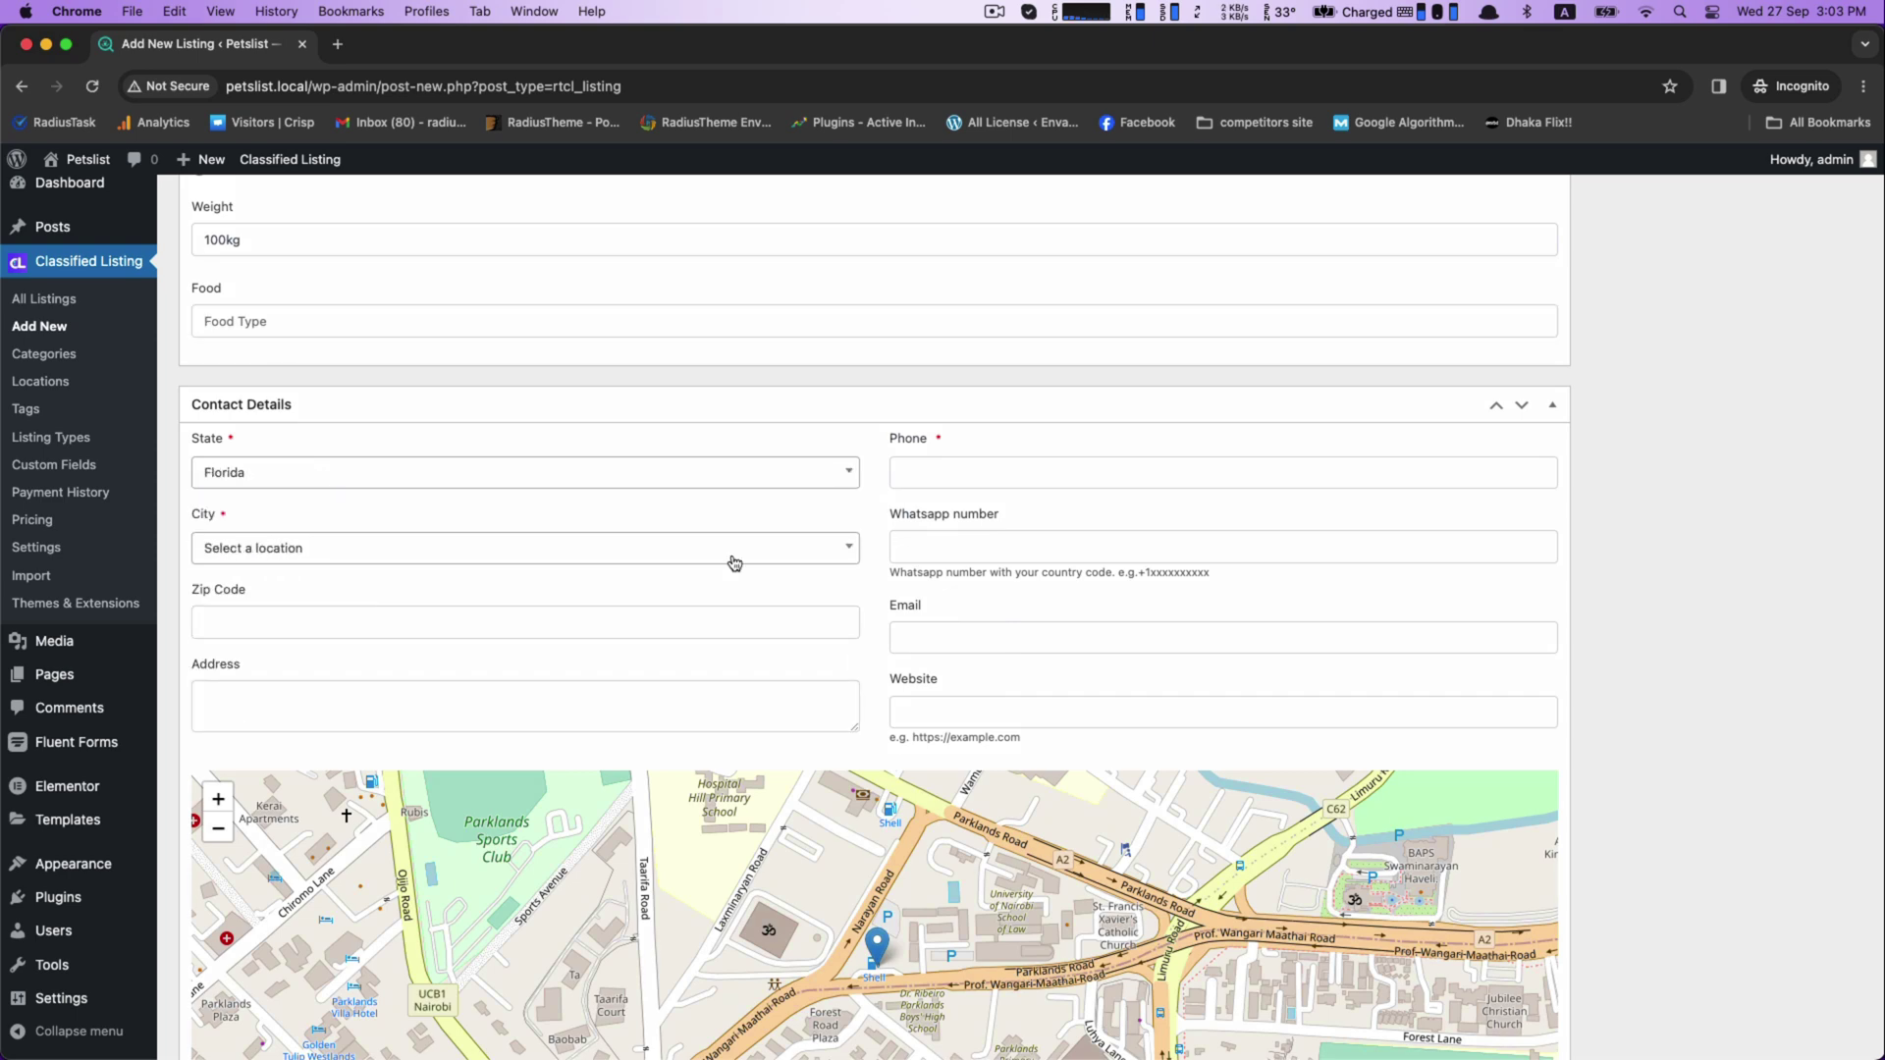
{"action": "left_click", "coordinate": [1002, 472]}
{"action": "type", "text": "384739749"}
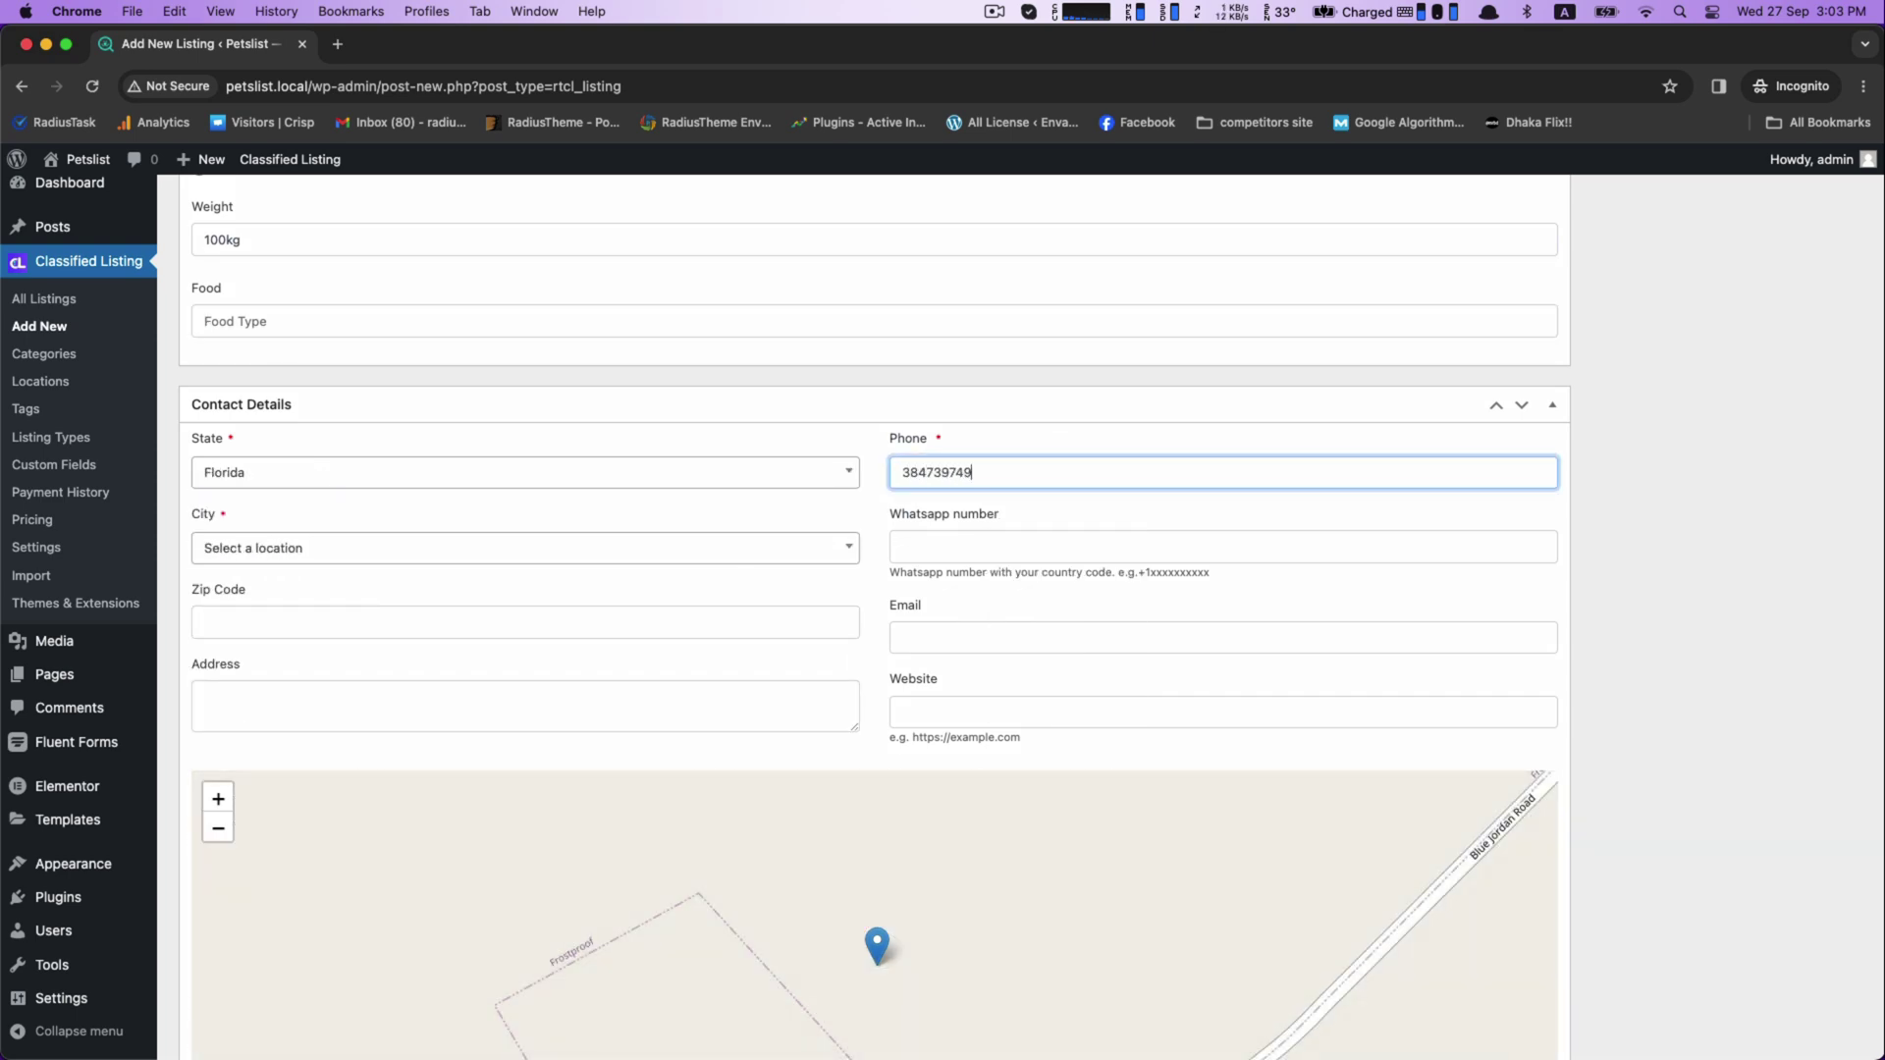
{"action": "left_click", "coordinate": [809, 560]}
{"action": "left_click", "coordinate": [353, 657]}
{"action": "scroll", "coordinate": [438, 707], "scroll_direction": "down", "scroll_amount": 12}
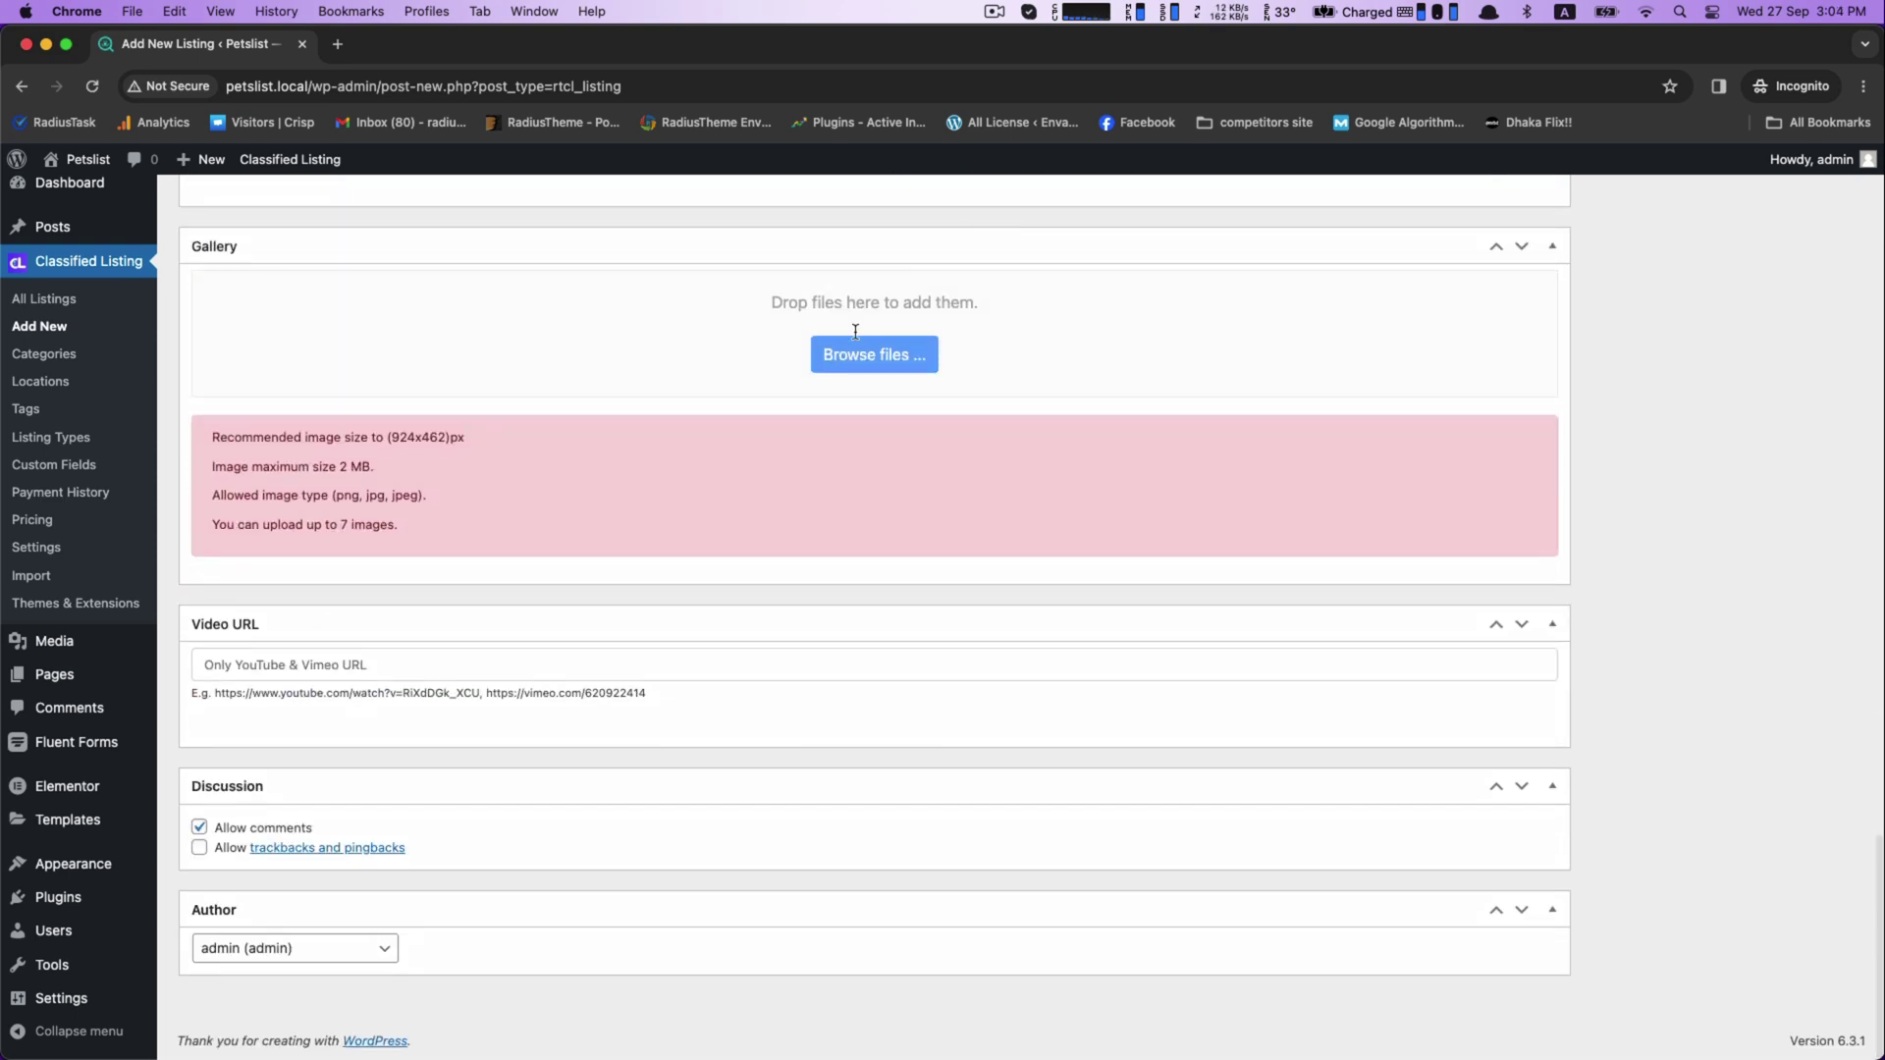
- Upload Pet-Listing-WordPress-Theme.png from the Downloads folder into the listing's gallery
{"action": "left_click", "coordinate": [857, 359]}
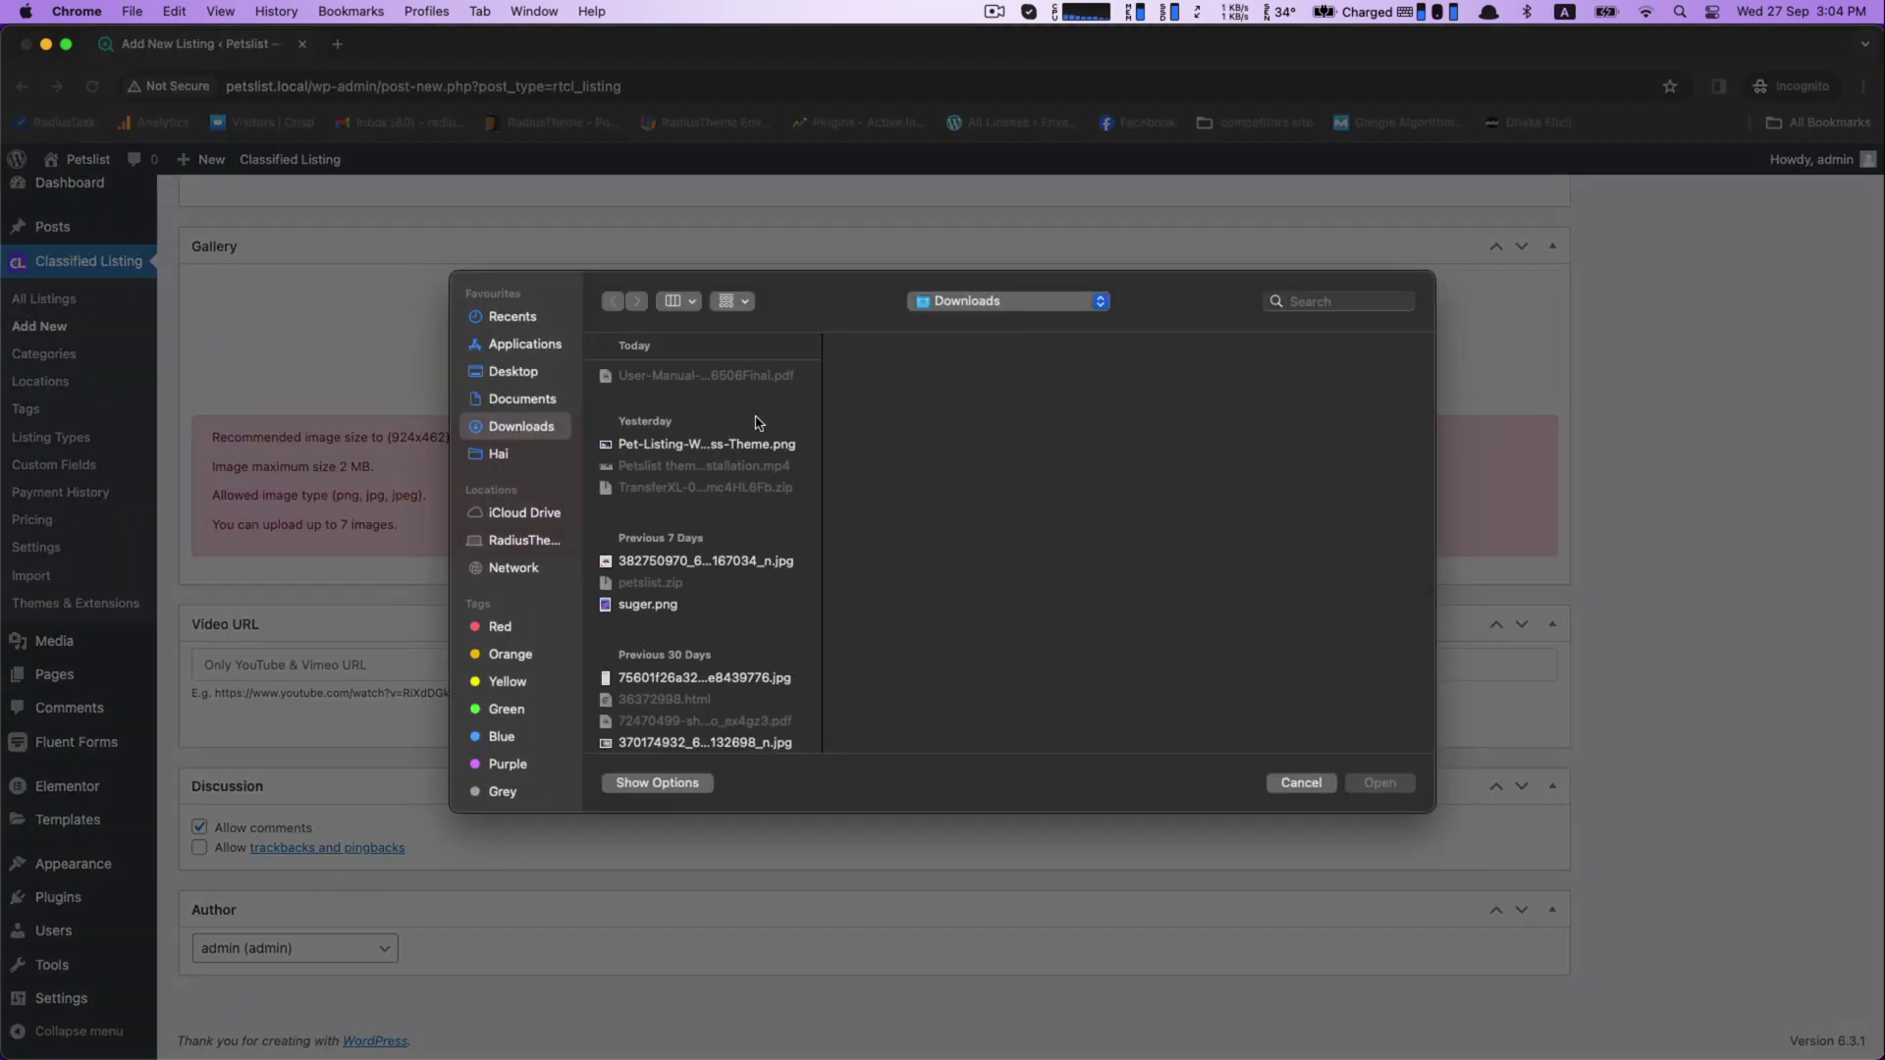
{"action": "left_click", "coordinate": [647, 565]}
{"action": "left_click", "coordinate": [647, 447]}
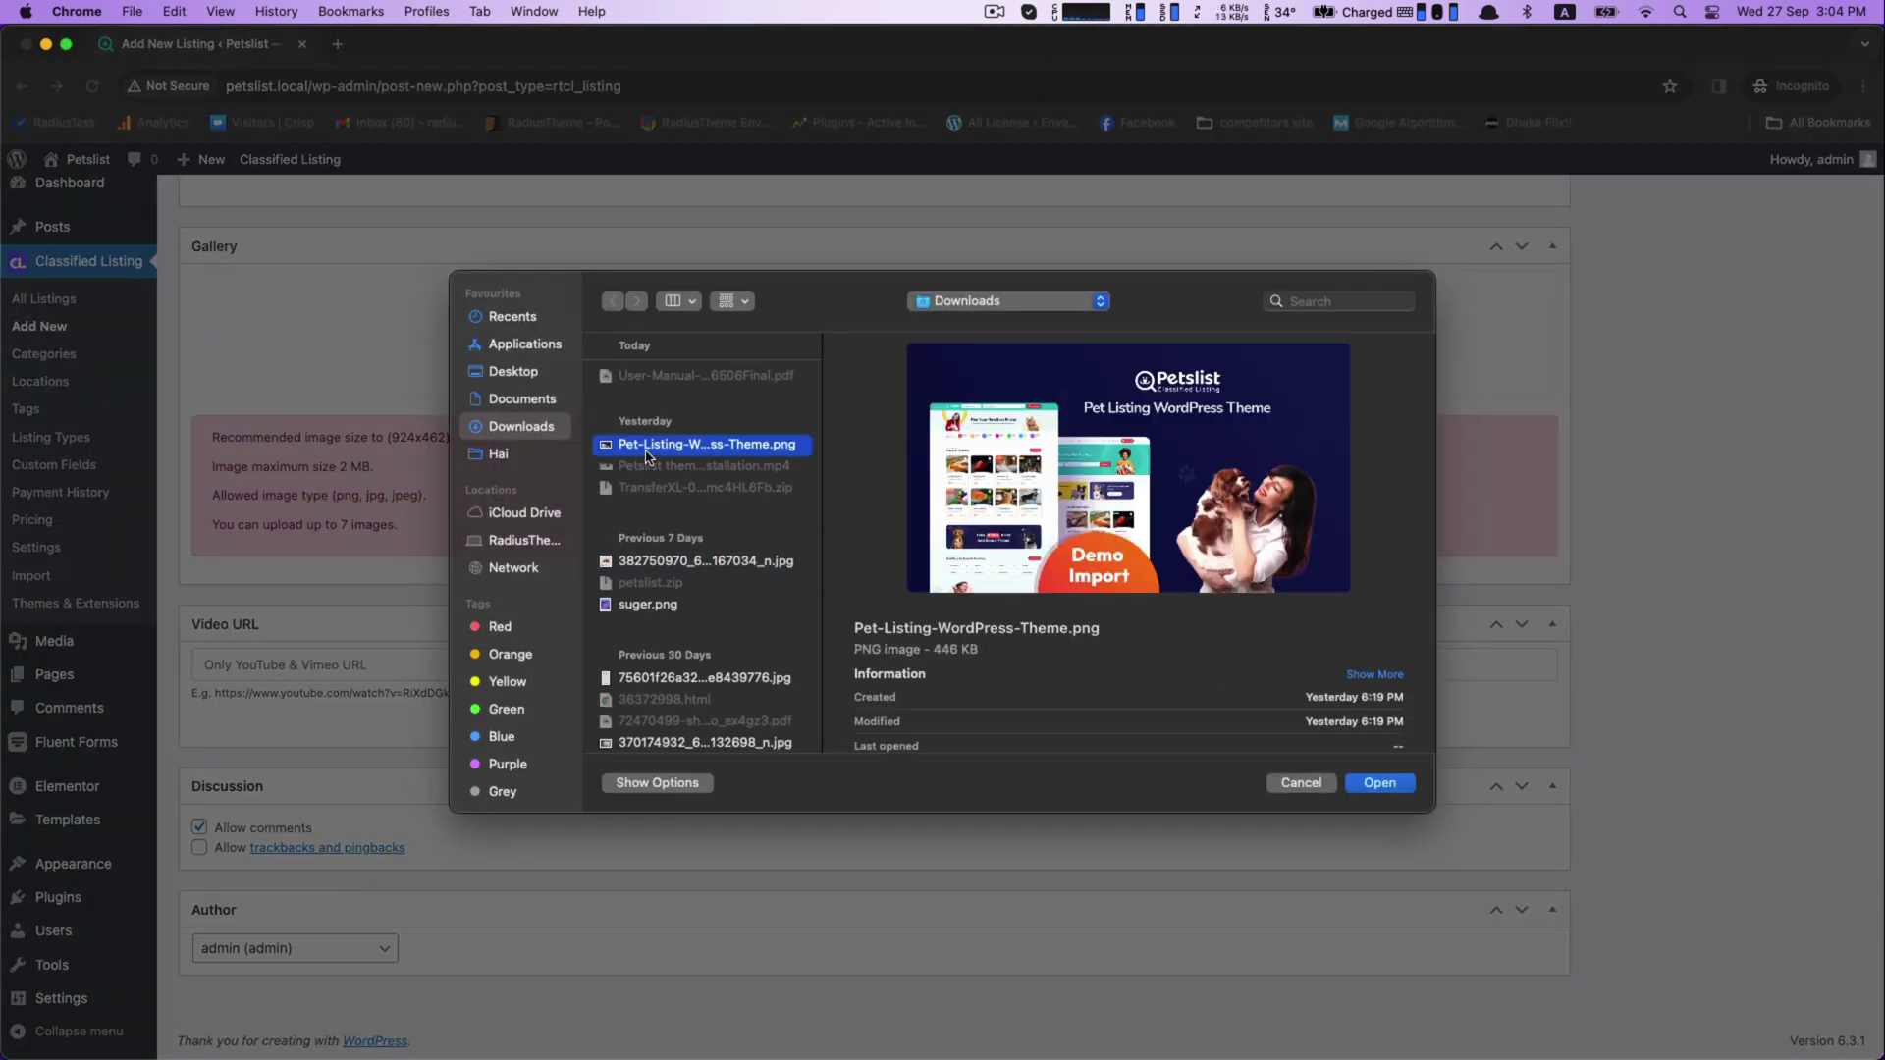
{"action": "left_click", "coordinate": [1379, 783]}
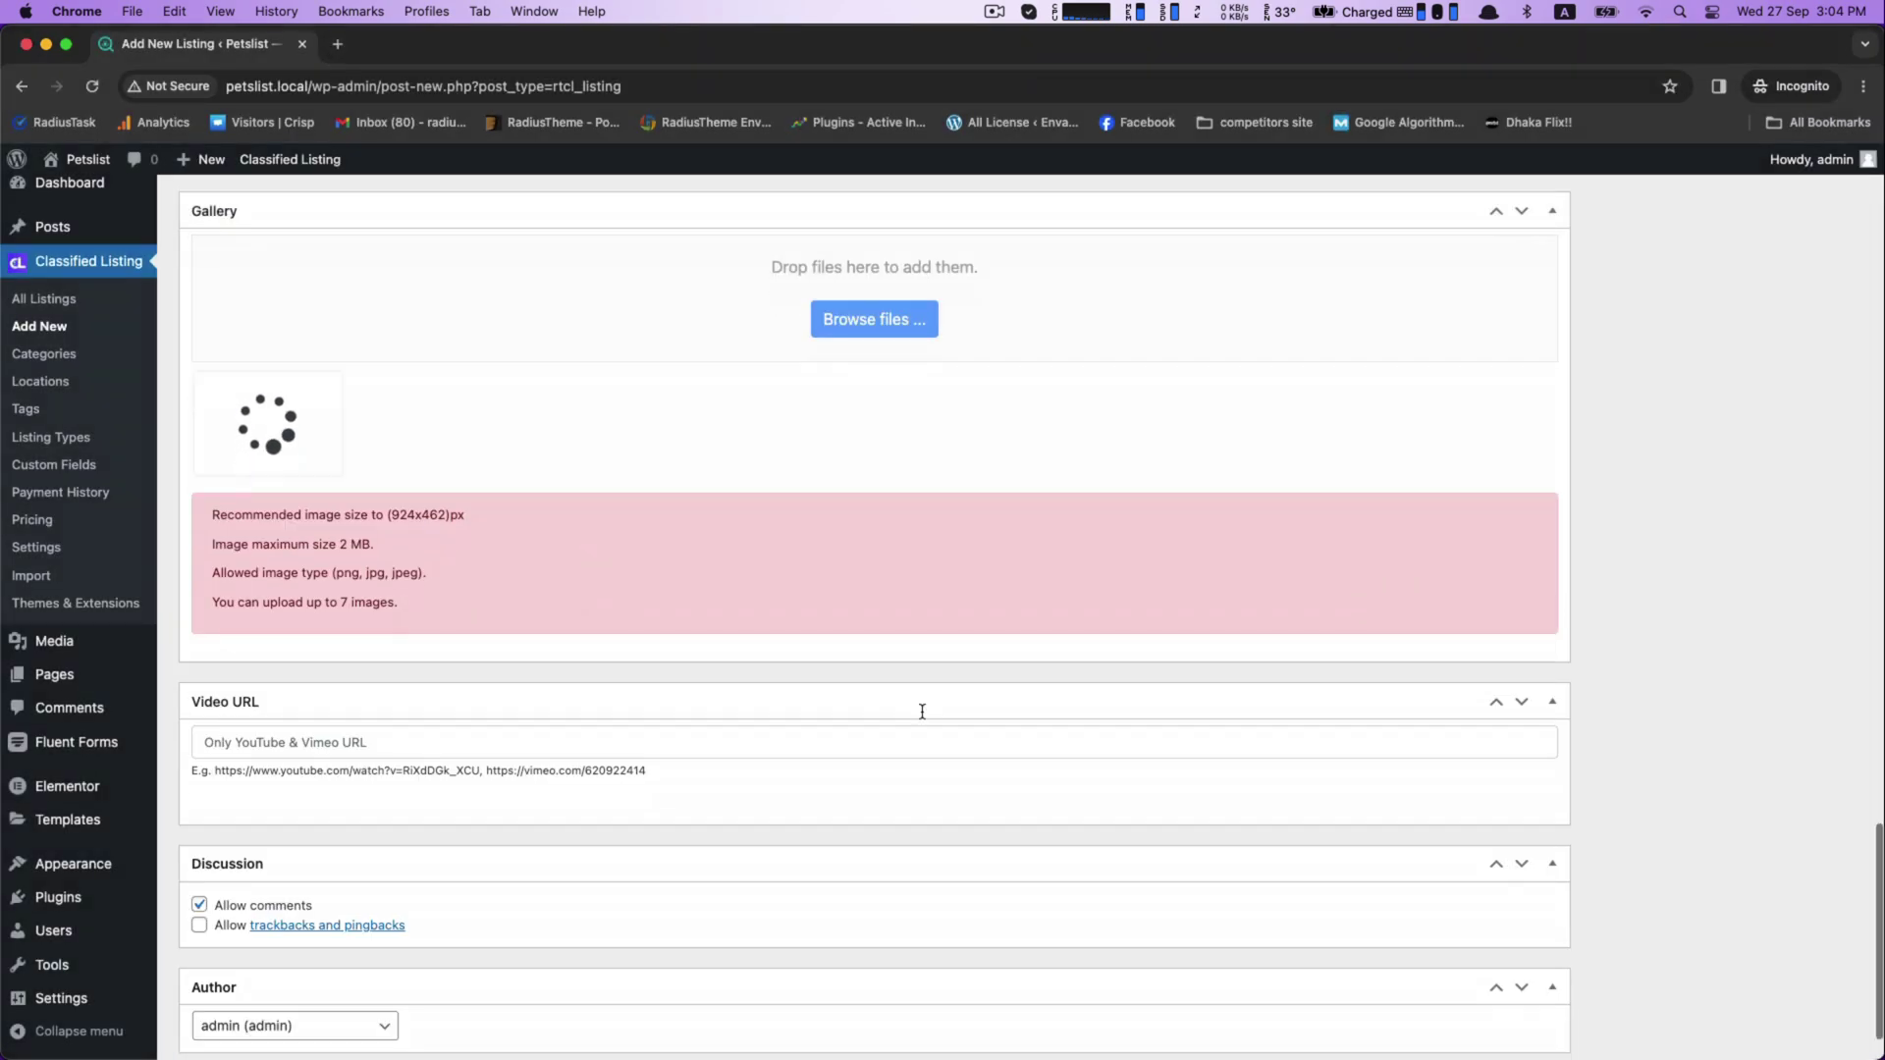
{"action": "scroll", "coordinate": [920, 711], "scroll_direction": "down", "scroll_amount": 10}
{"action": "scroll", "coordinate": [920, 711], "scroll_direction": "up", "scroll_amount": 20}
{"action": "scroll", "coordinate": [922, 711], "scroll_direction": "down", "scroll_amount": 5}
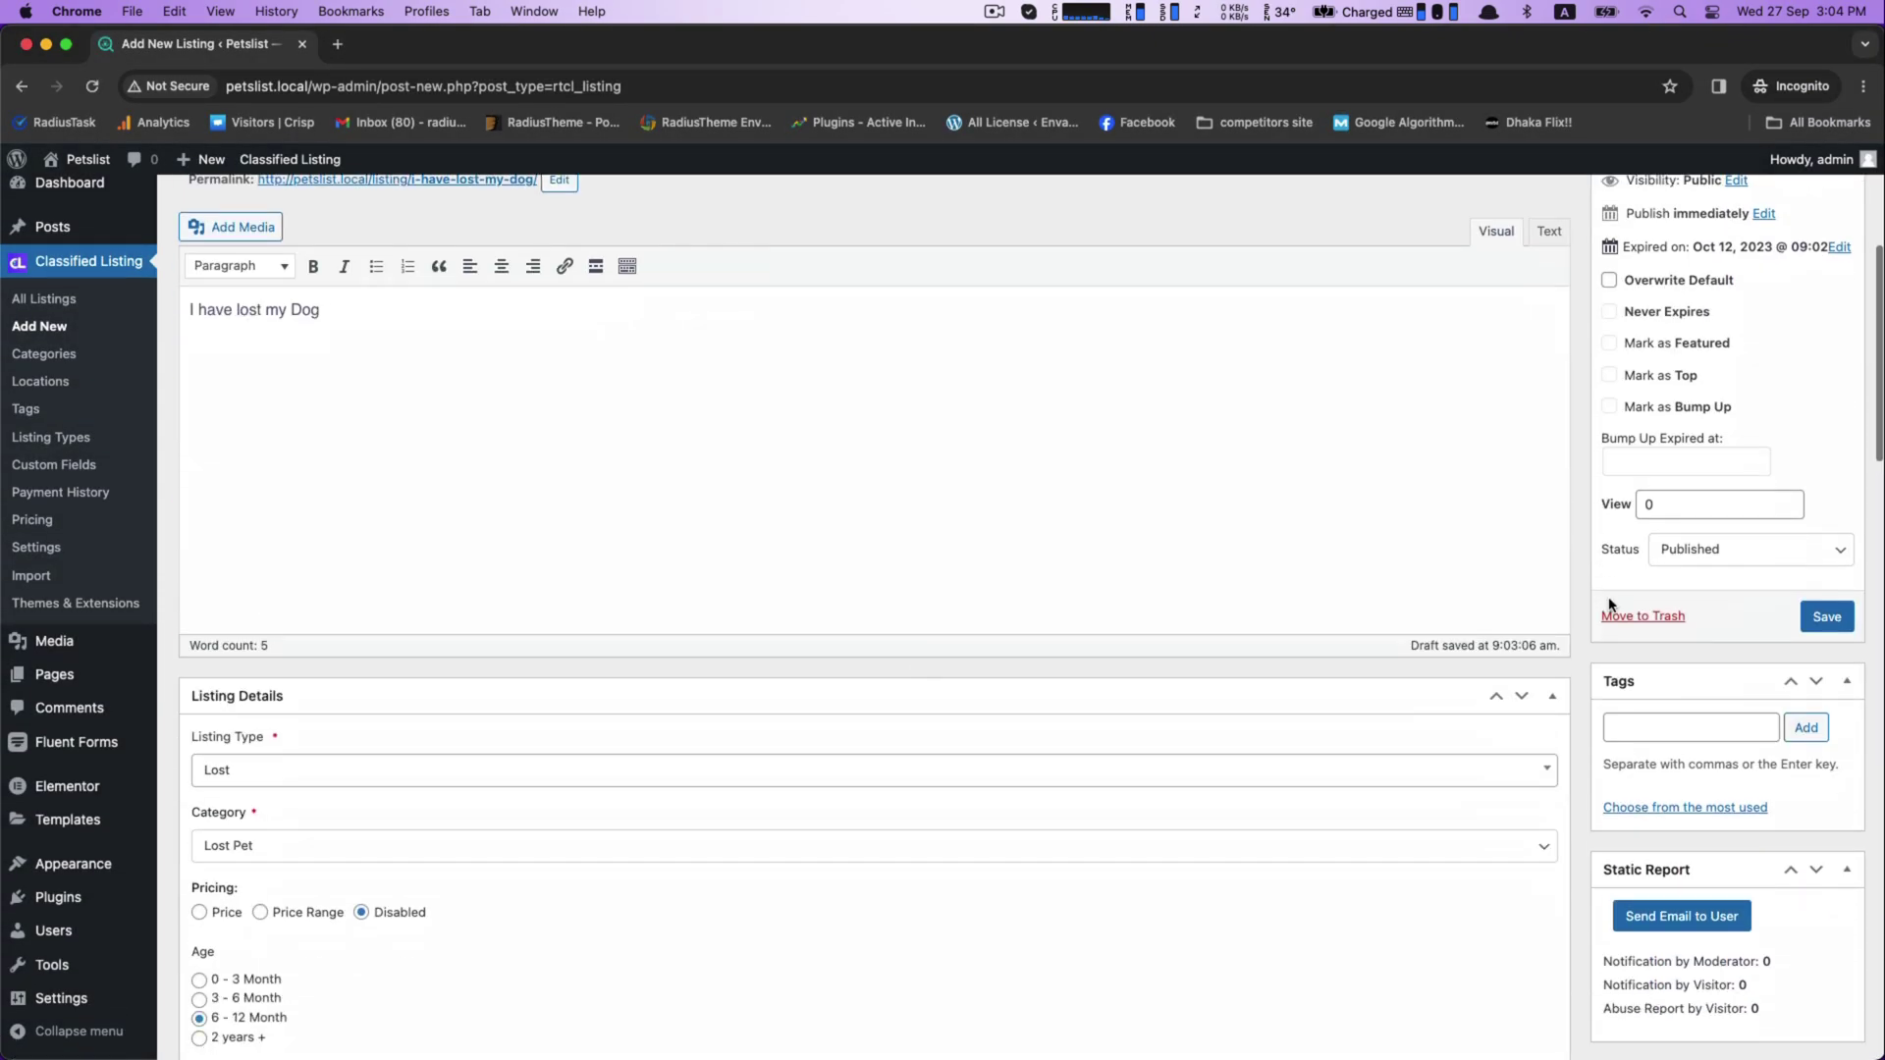
- Save the 'I Have Lost My Dog' listing and check its live page and Hollywood, Florida map
{"action": "left_click", "coordinate": [1814, 619]}
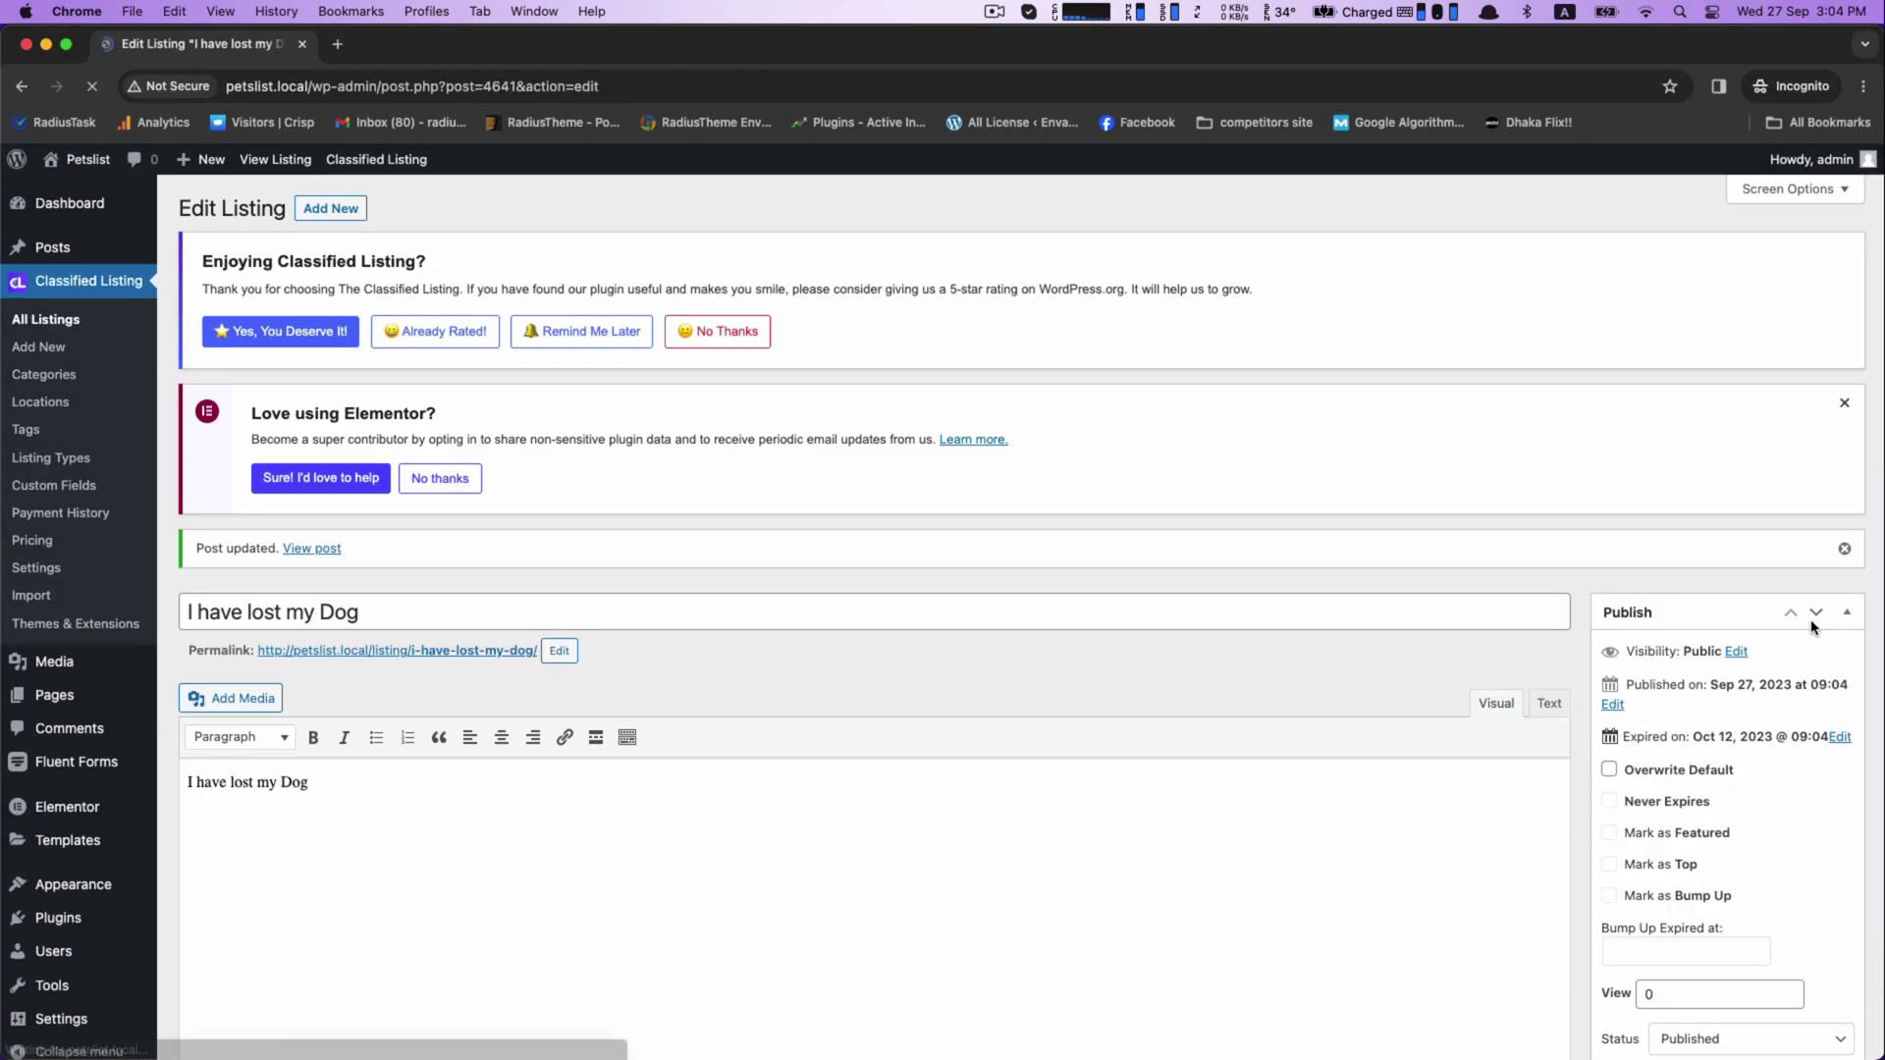
{"action": "left_click", "coordinate": [306, 548]}
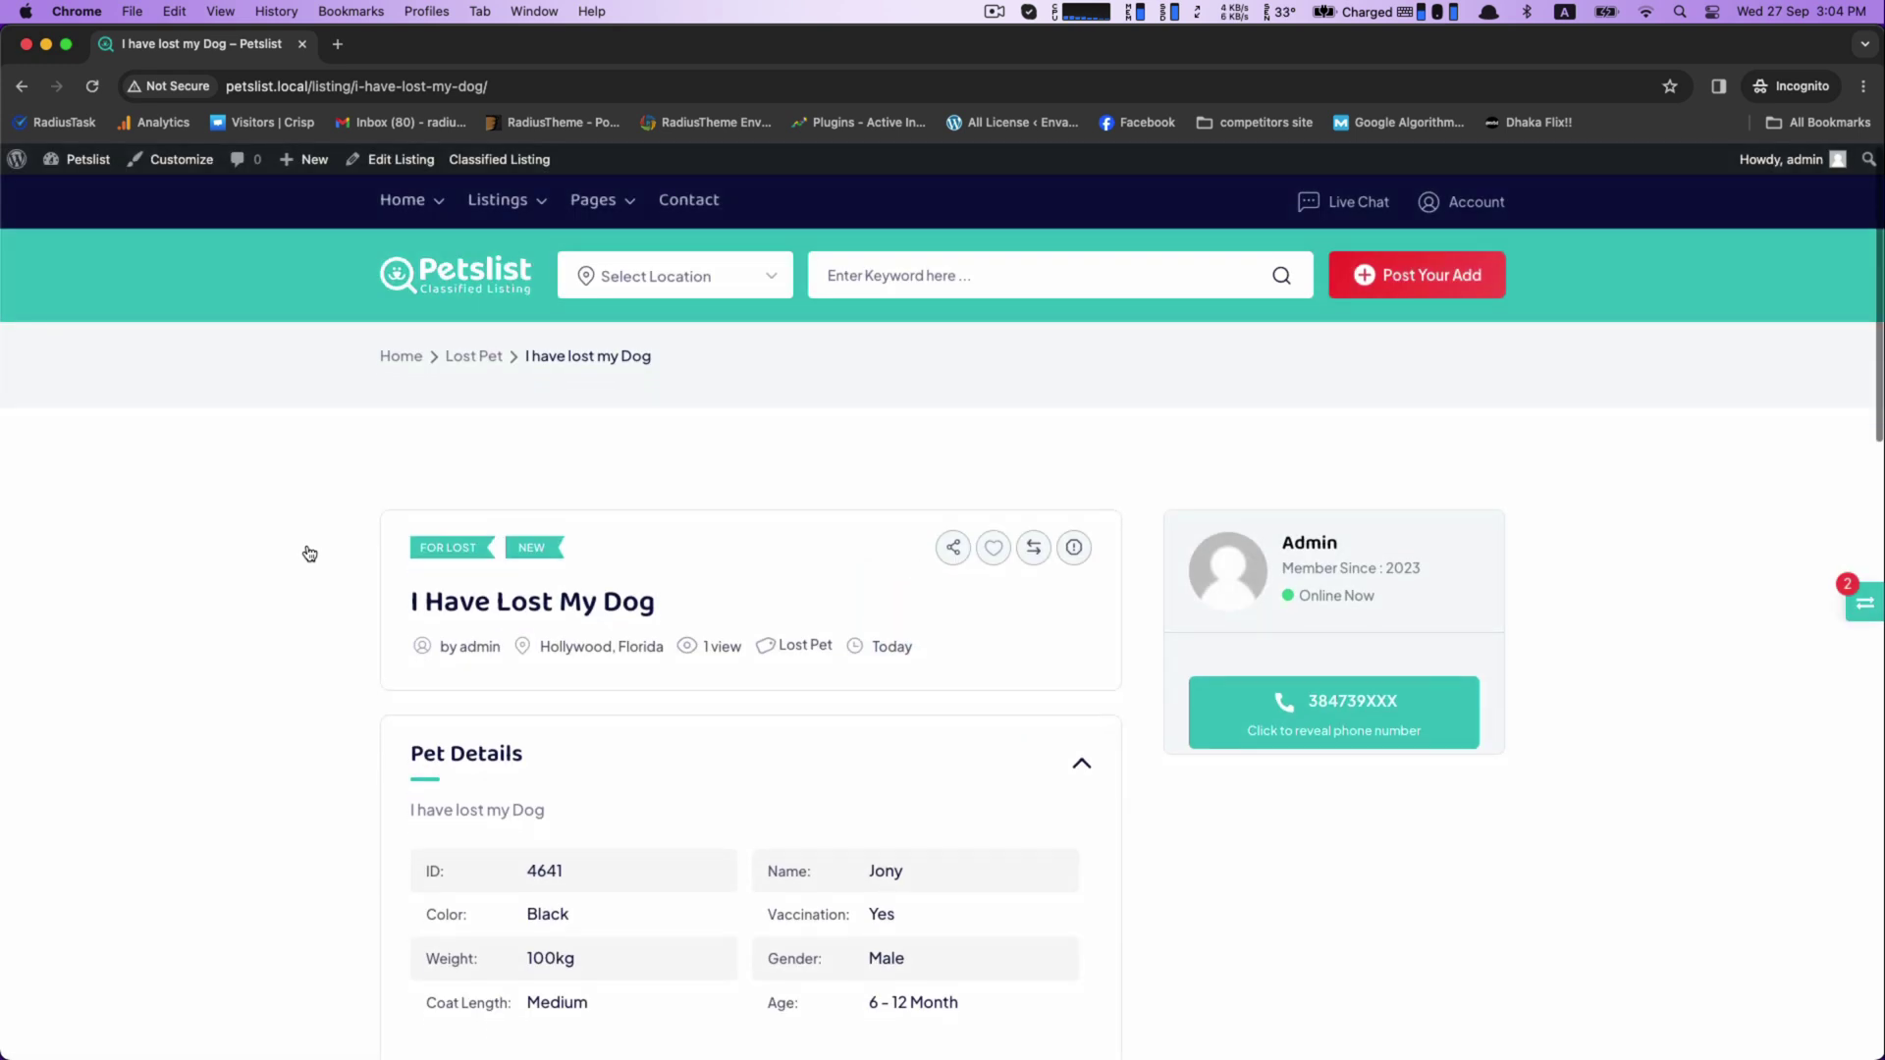
{"action": "scroll", "coordinate": [309, 553], "scroll_direction": "down", "scroll_amount": 8}
{"action": "scroll", "coordinate": [309, 554], "scroll_direction": "up", "scroll_amount": 10}
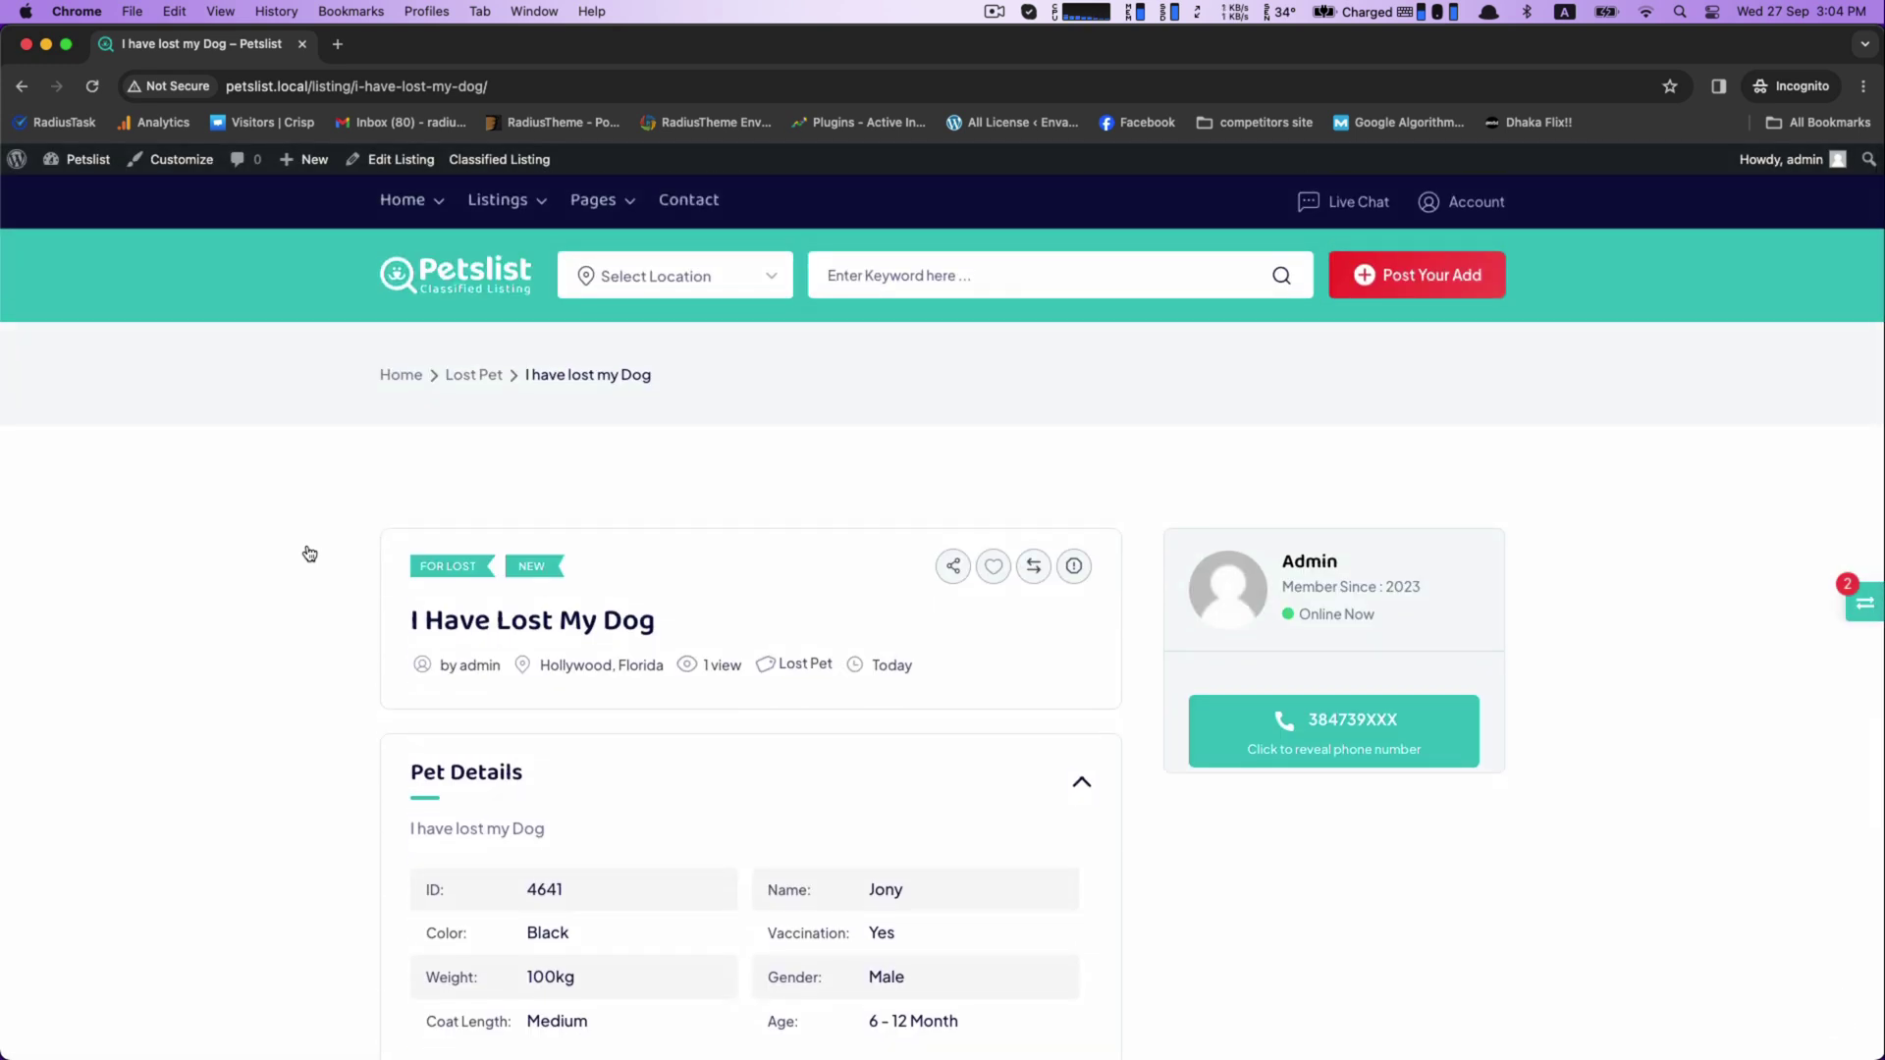
{"action": "scroll", "coordinate": [310, 554], "scroll_direction": "down", "scroll_amount": 3}
{"action": "left_click_drag", "start_coordinate": [435, 555], "coordinate": [699, 574]}
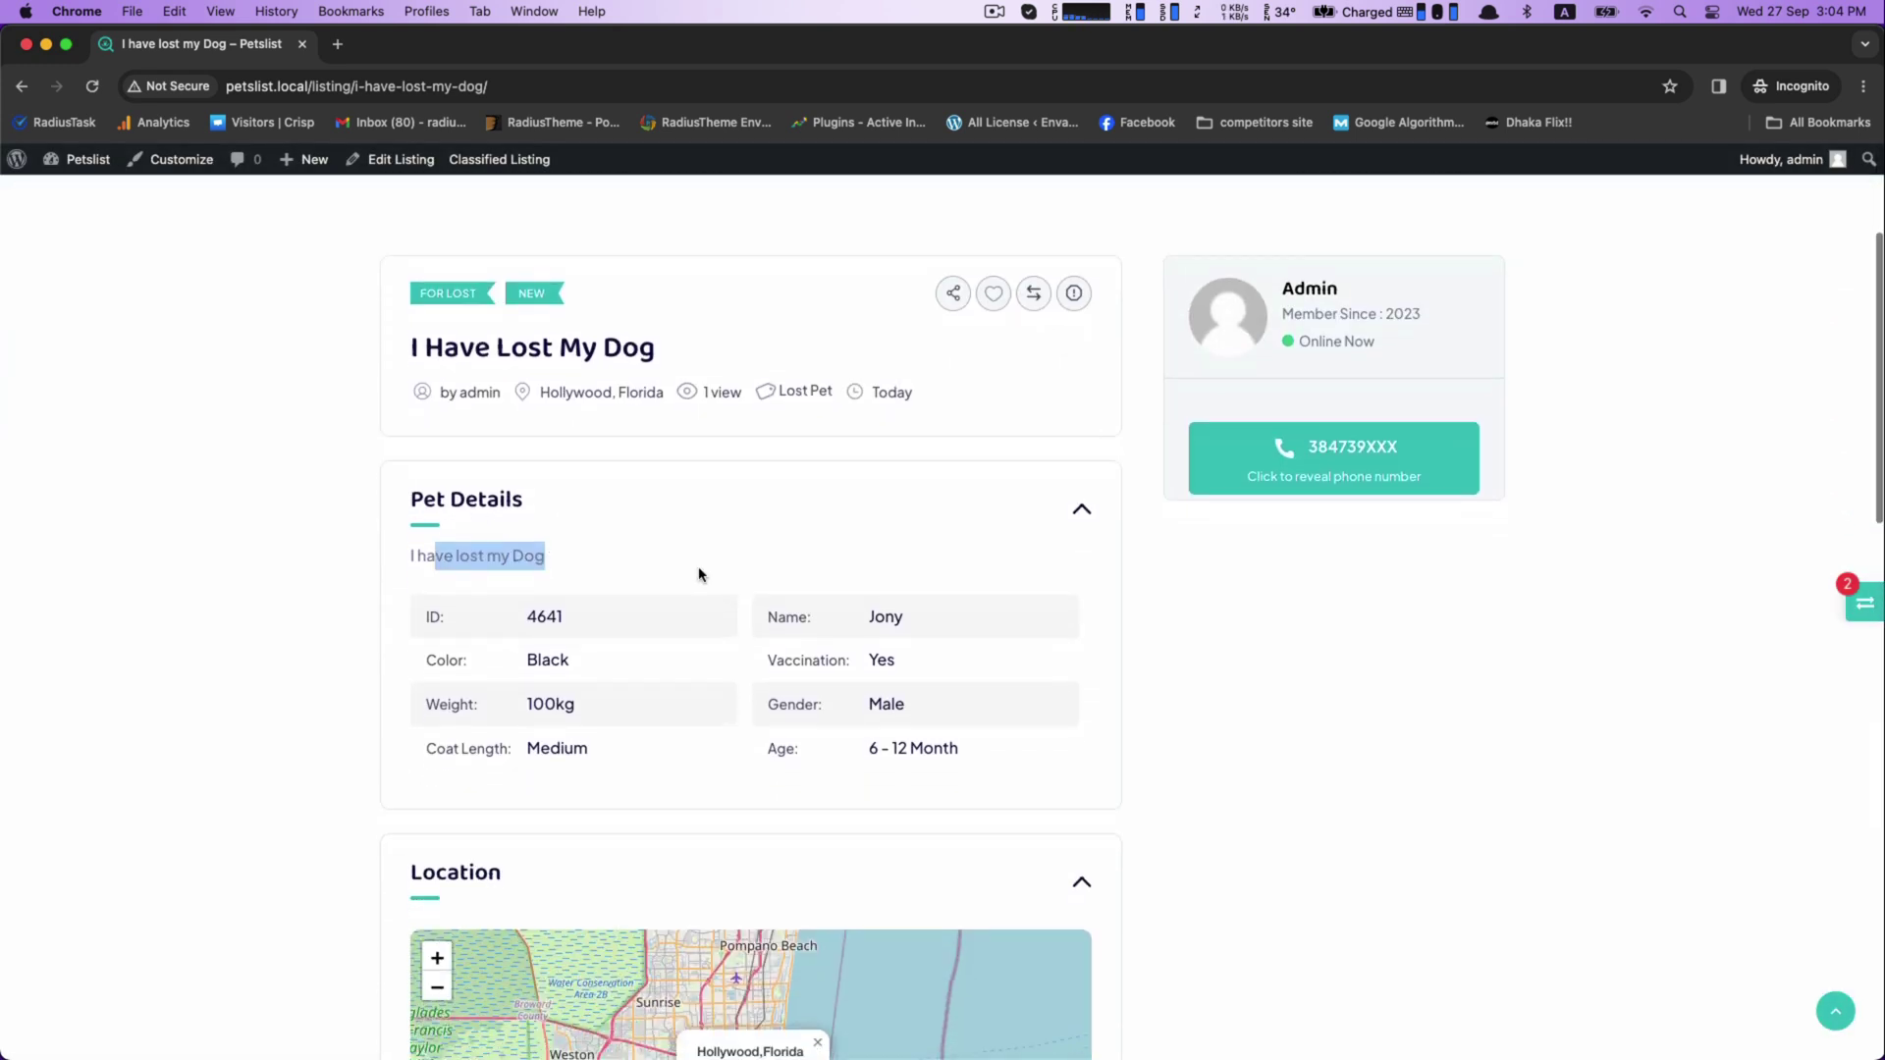